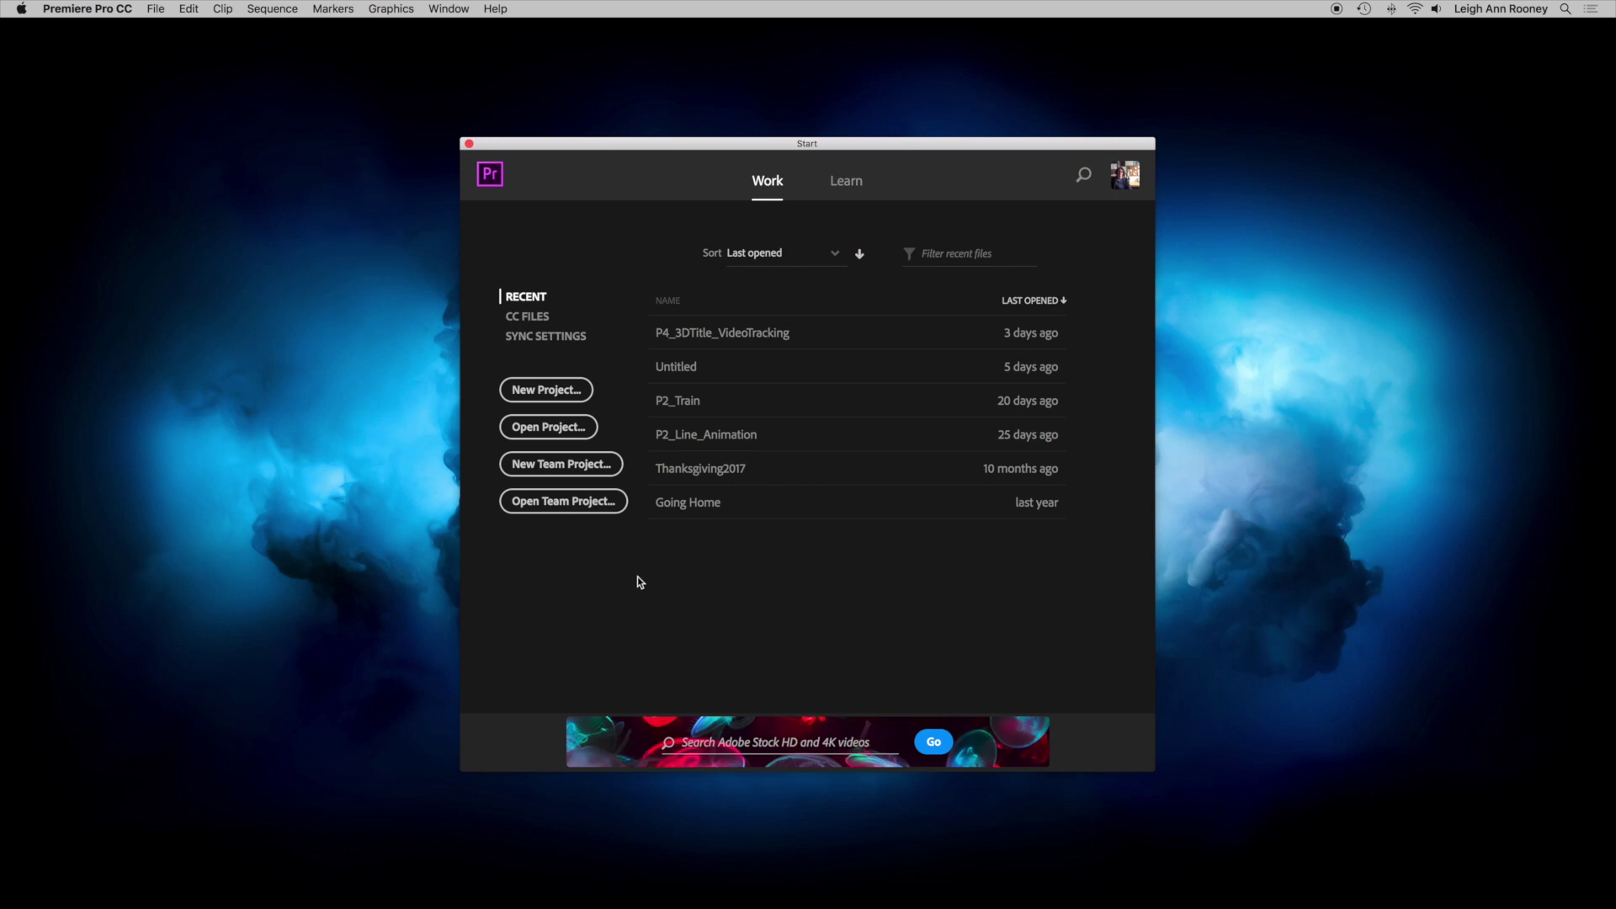
Create a new project named P4_Title_tracking in the P4_3D_Title_Video_Tracking_Masks folder
click(553, 390)
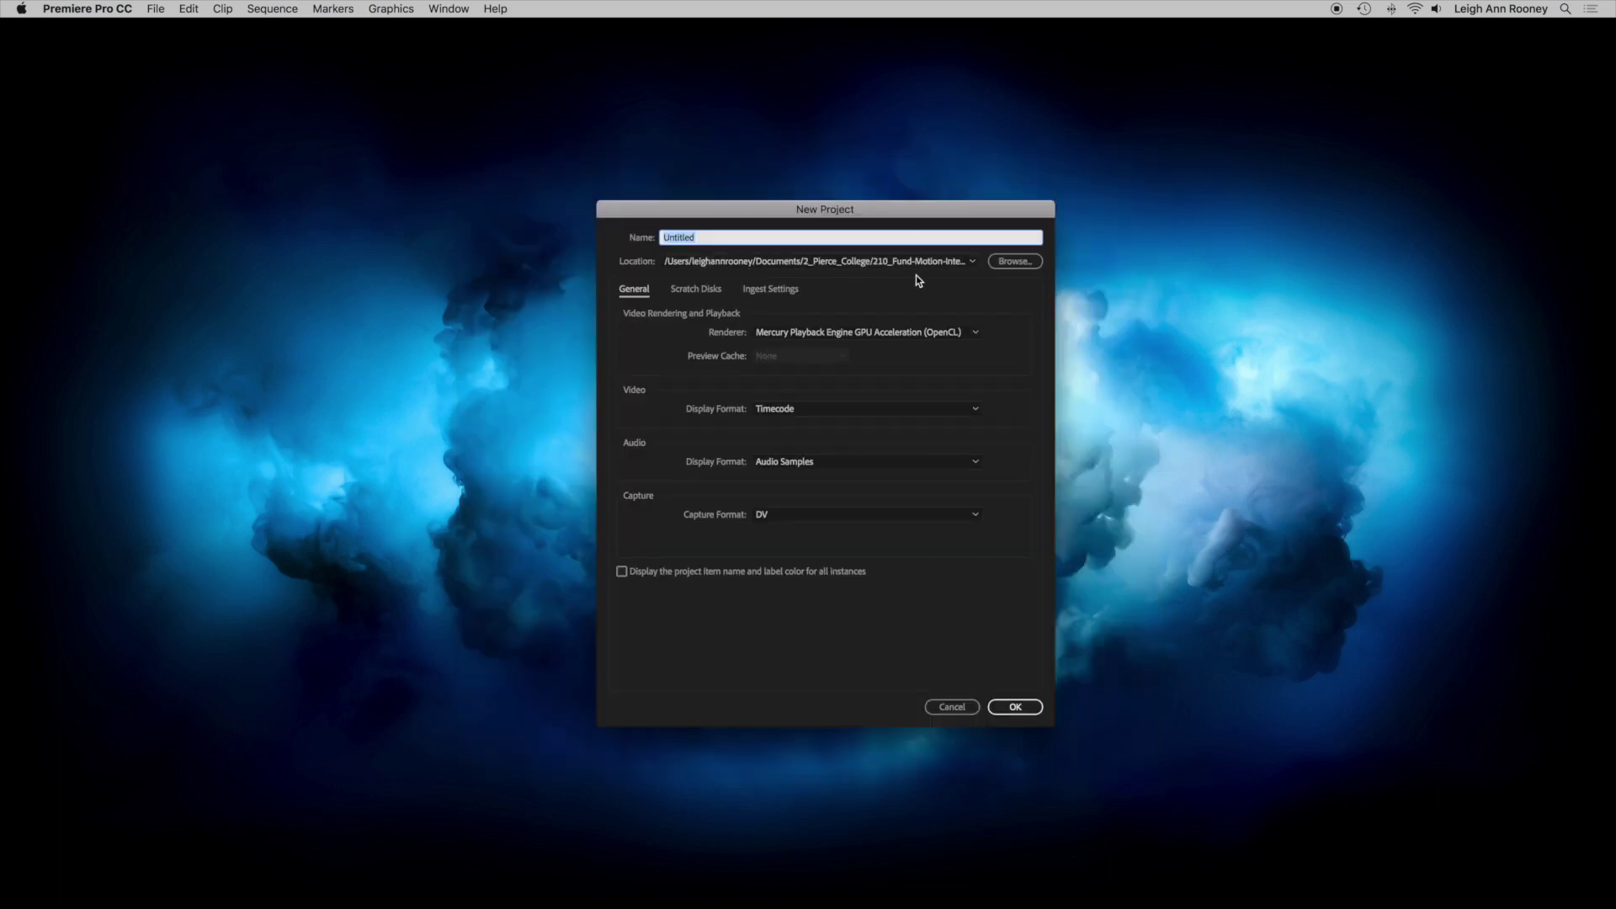
click(1007, 264)
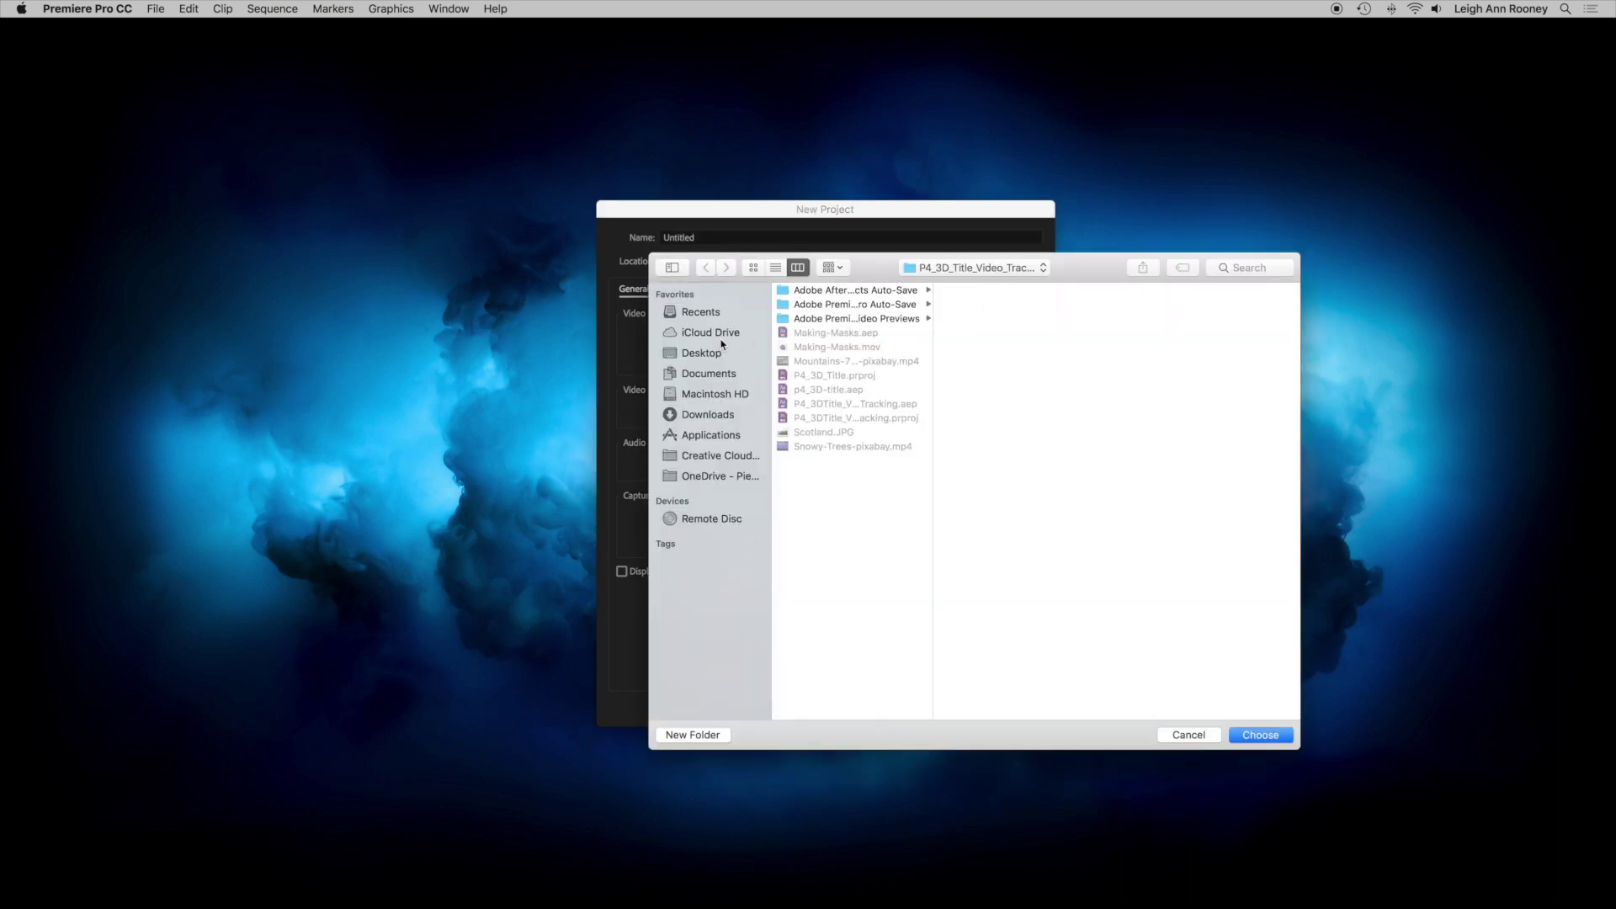
click(1266, 735)
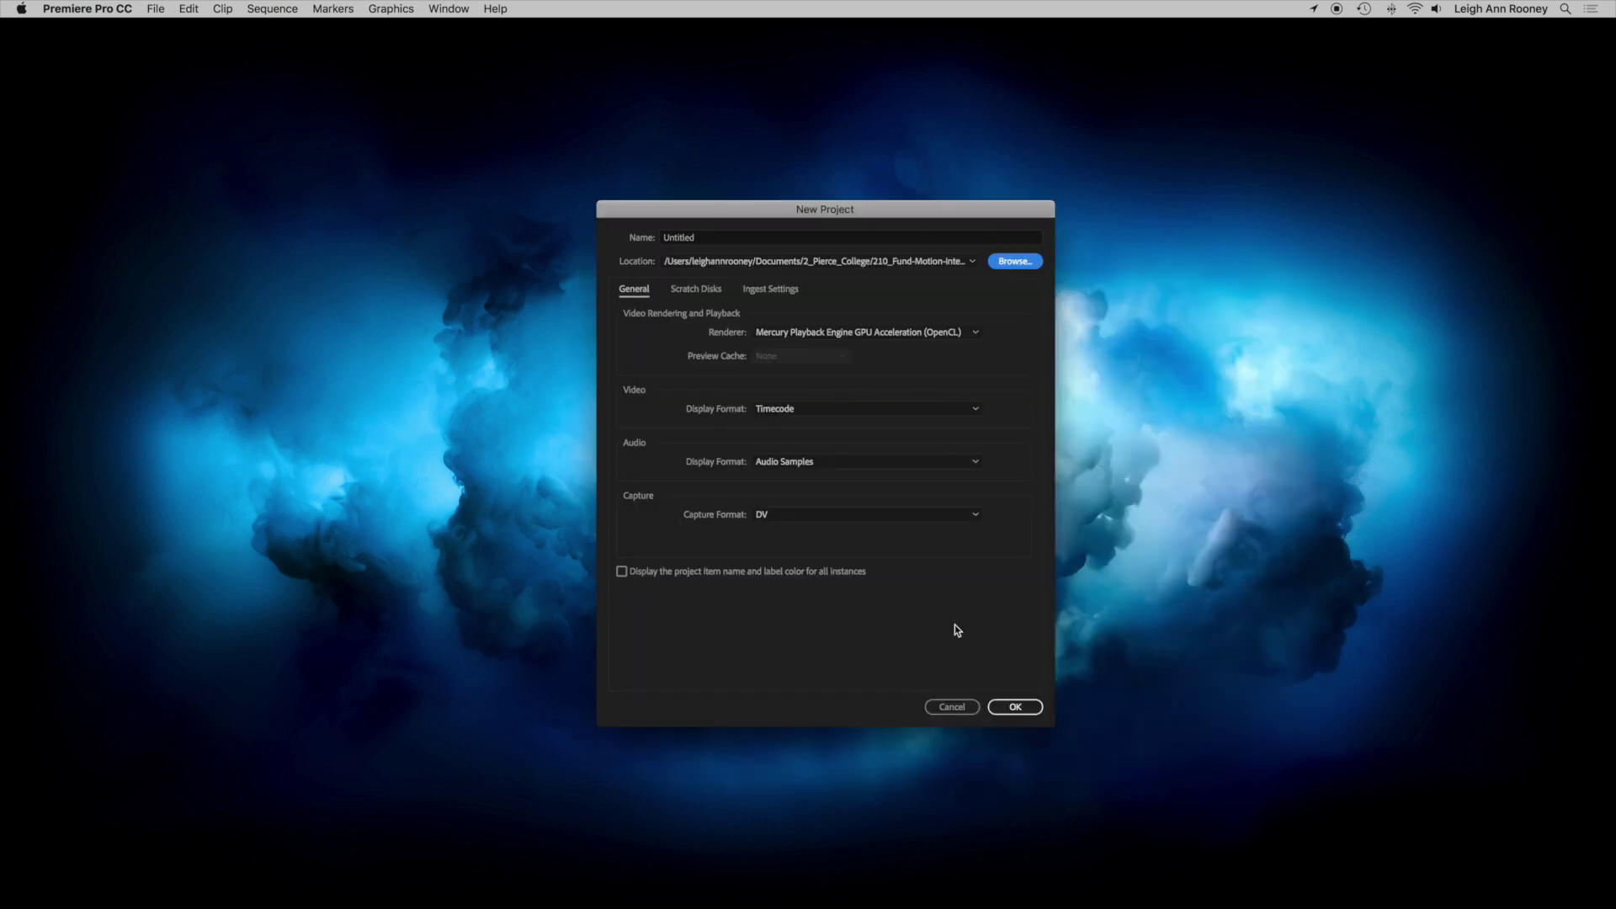
drag(711, 238, 637, 240)
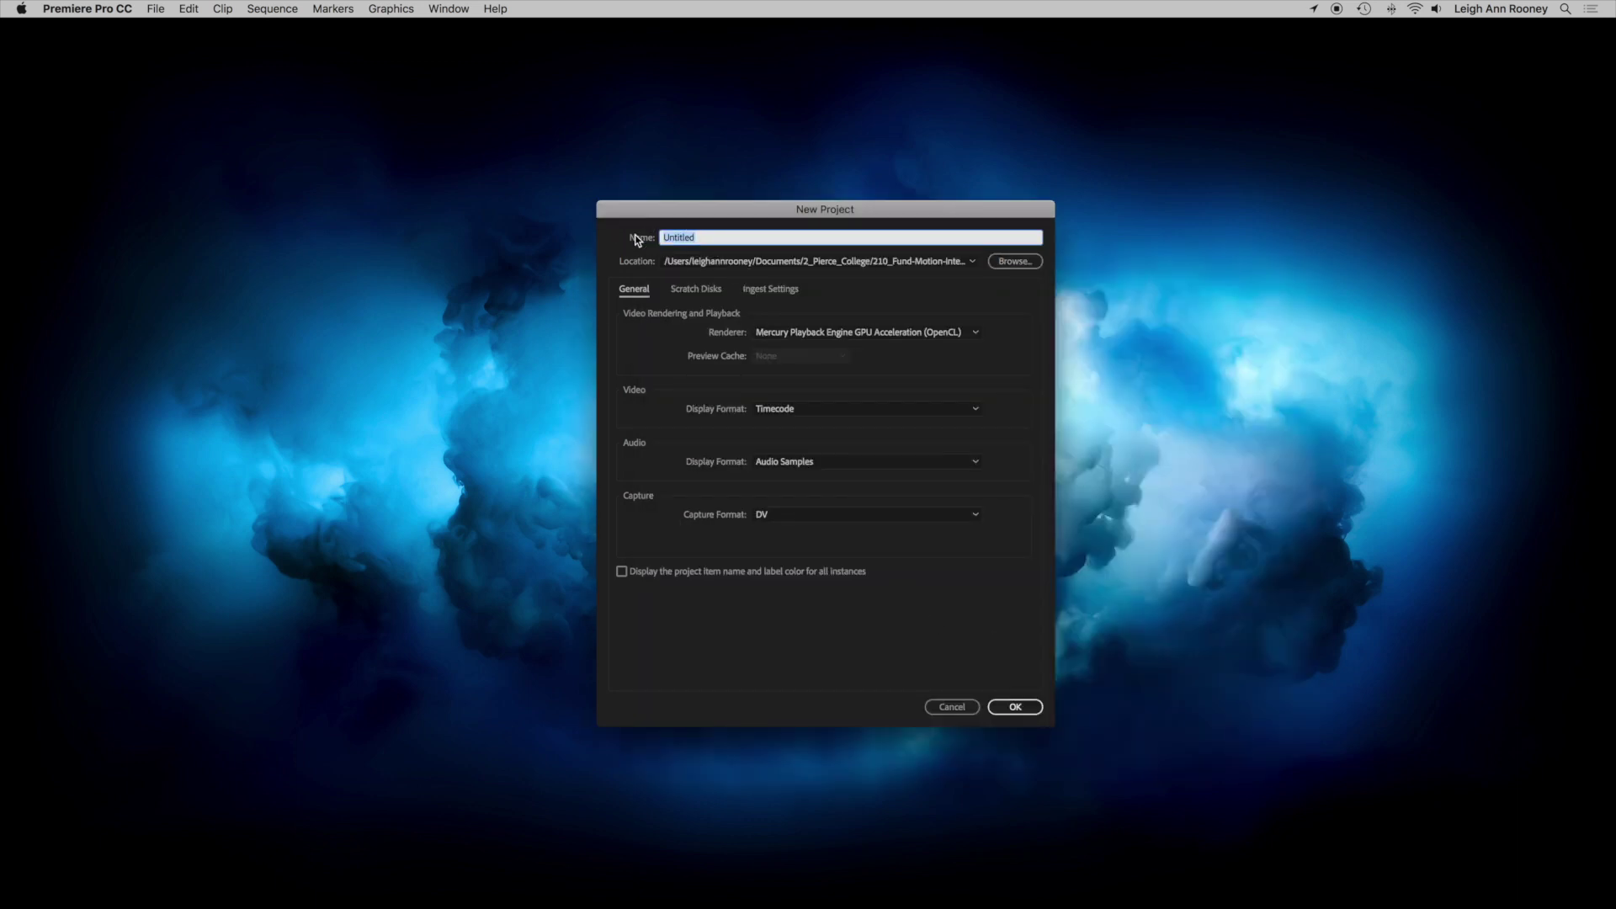
text(P4_Title_tracking)
click(1017, 709)
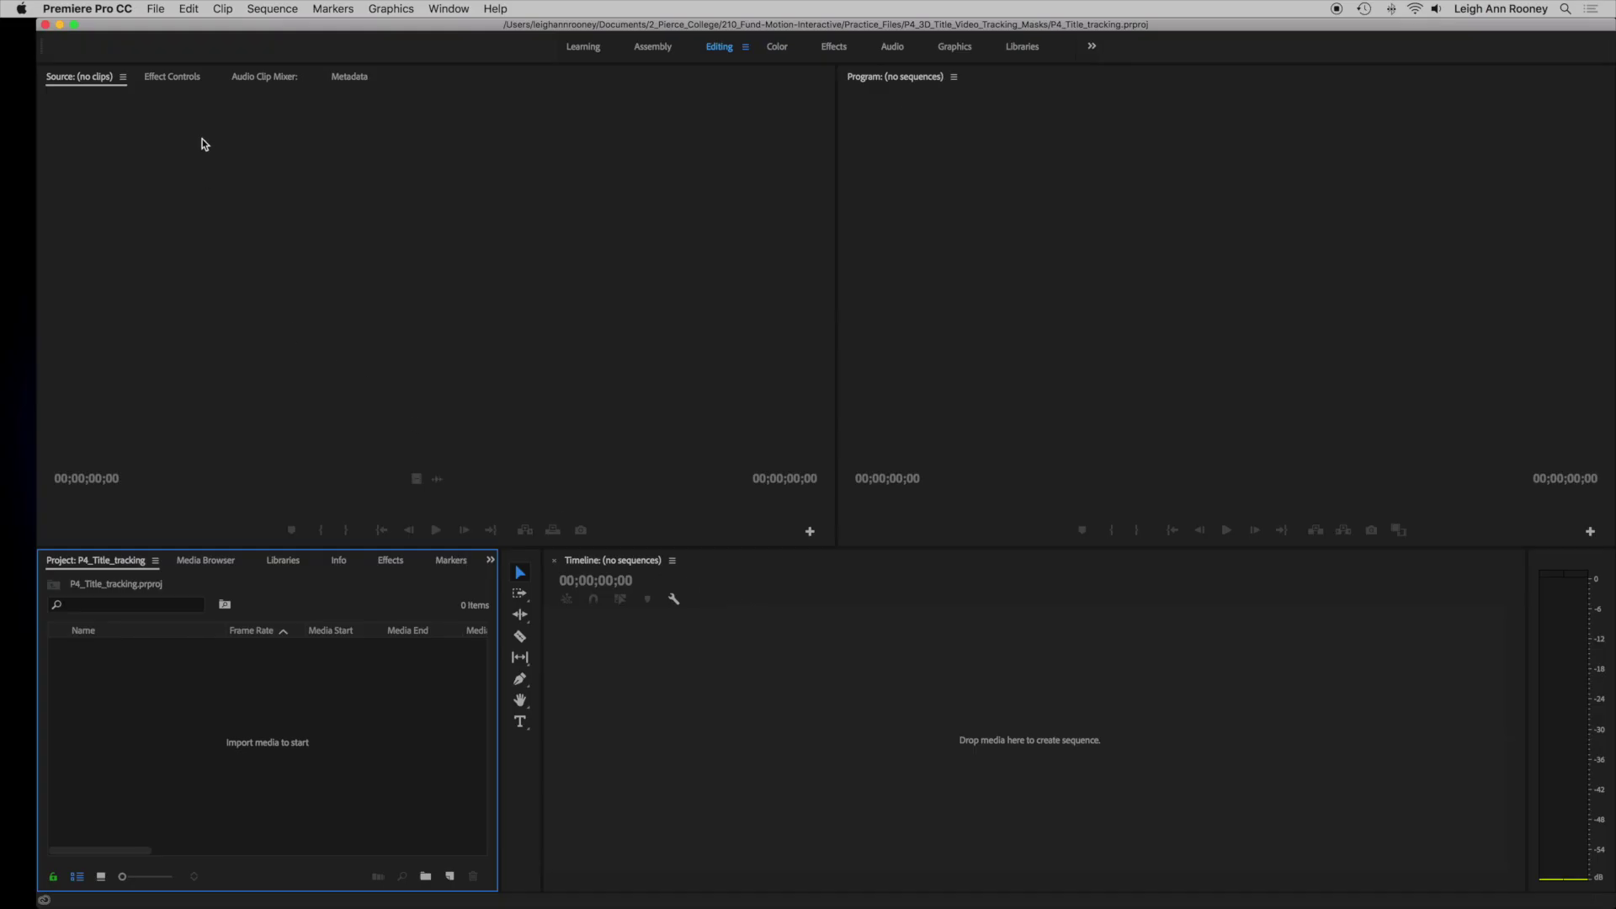
Import the video Mountains-7418-pixabay.mp4 into the project
click(154, 9)
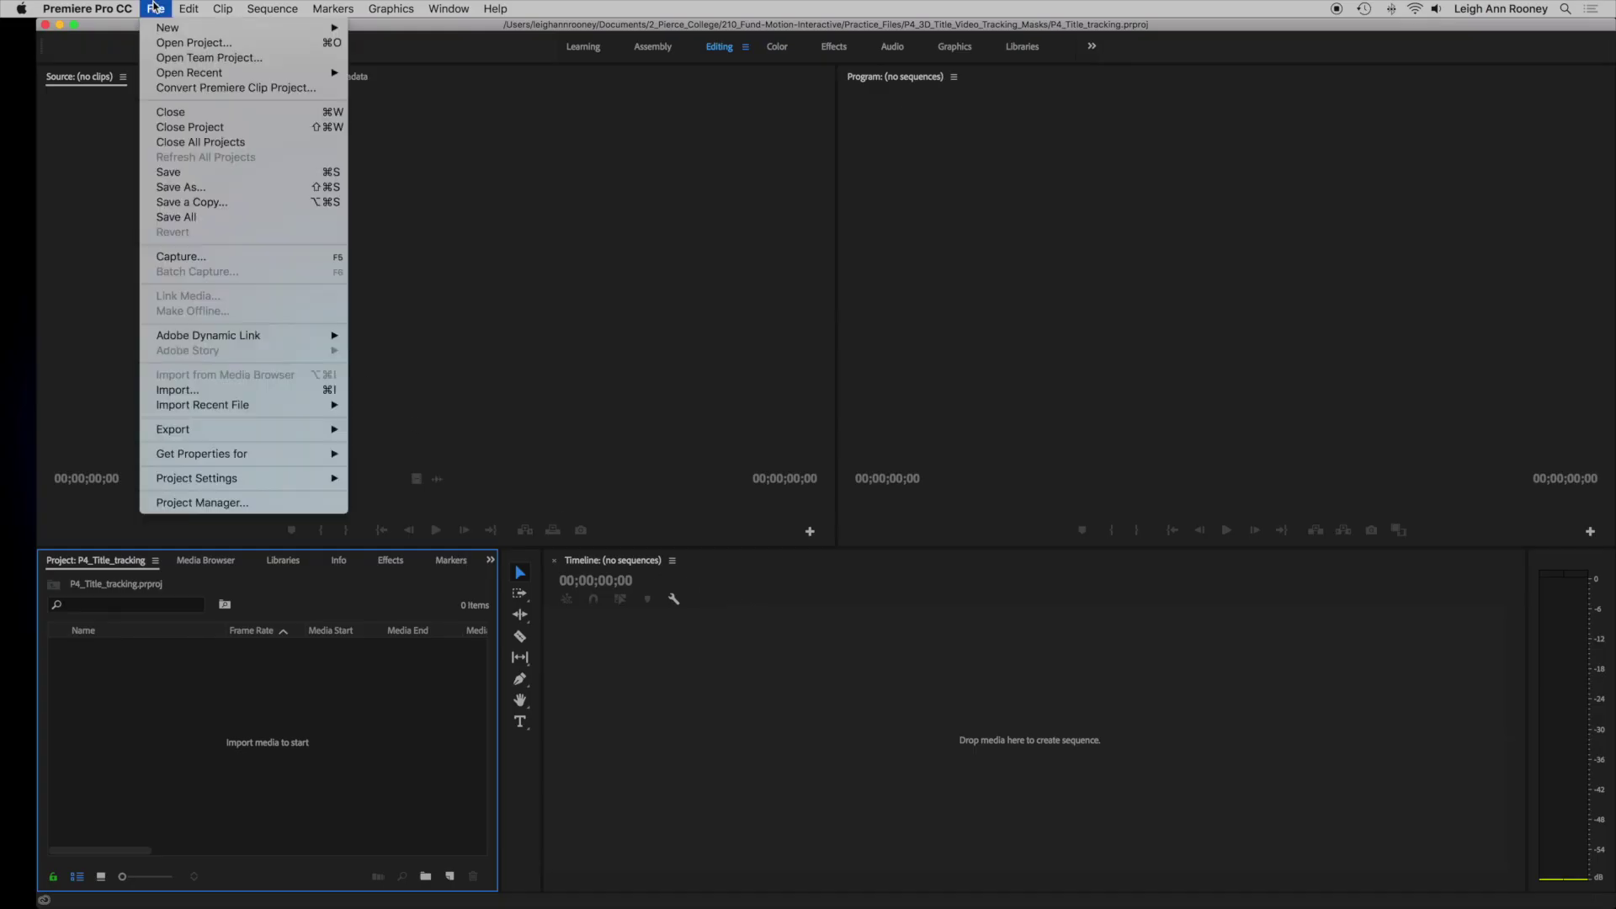
click(280, 396)
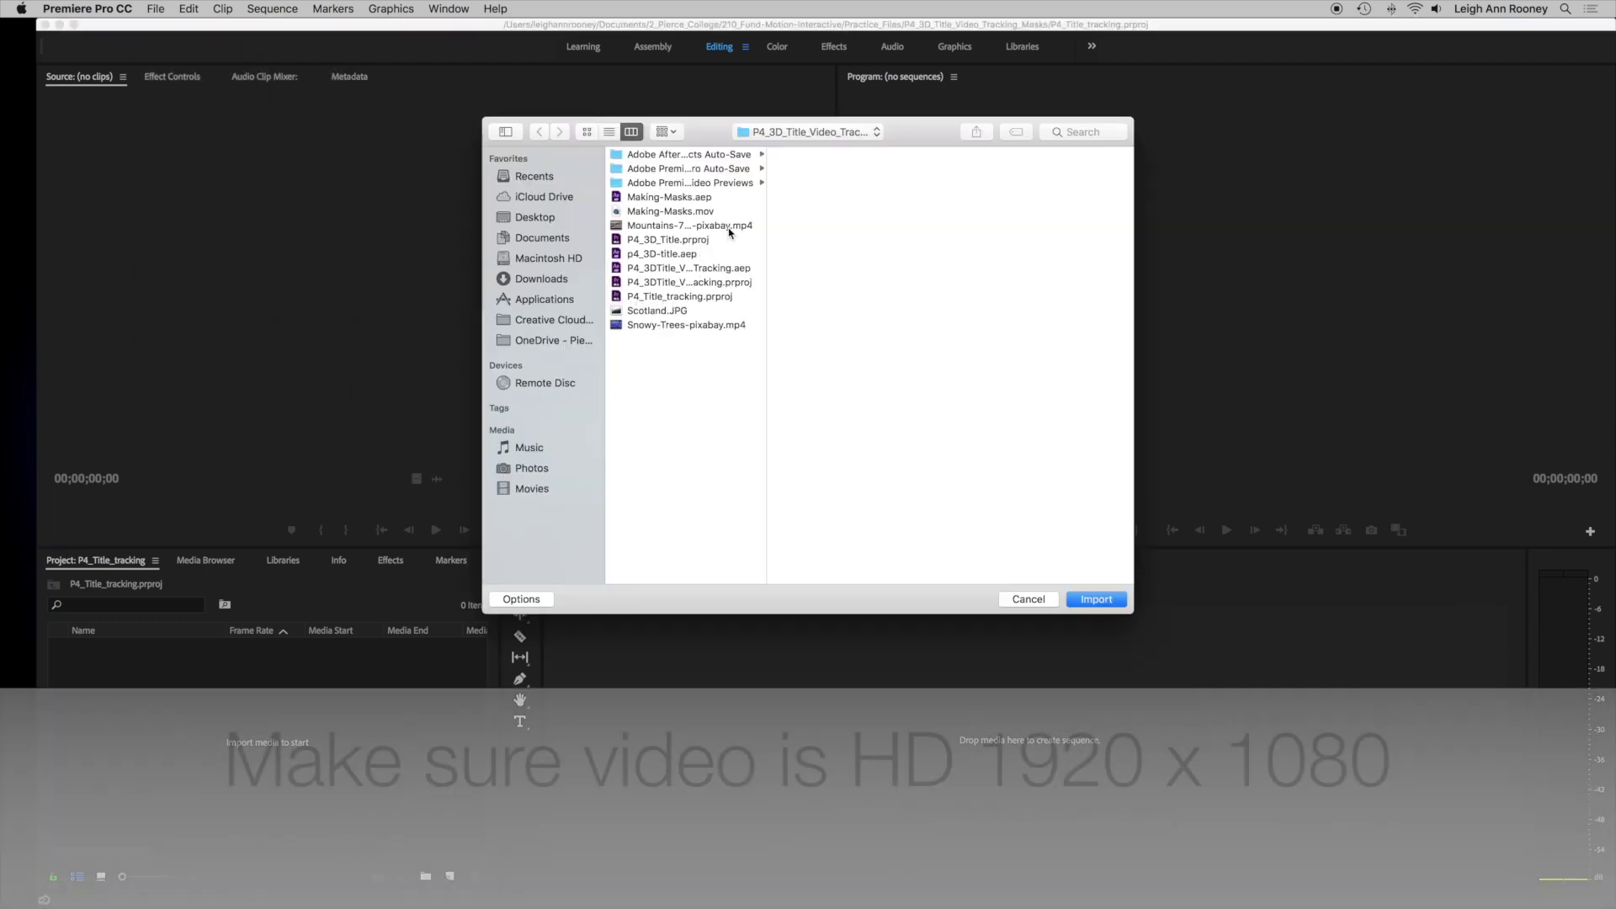
click(728, 227)
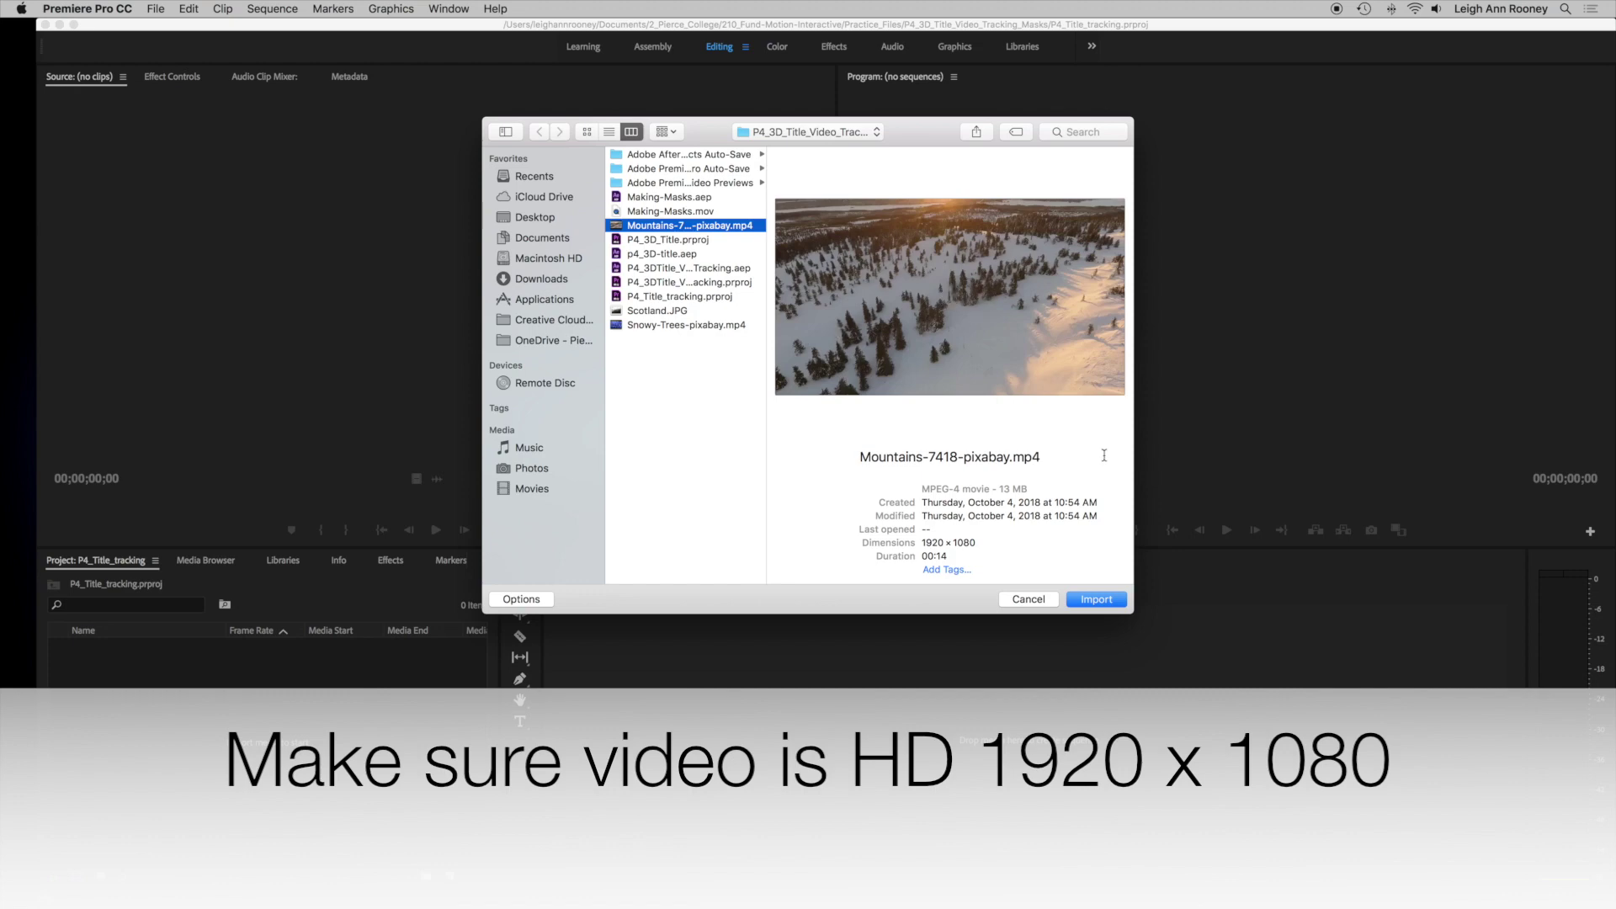
click(1102, 601)
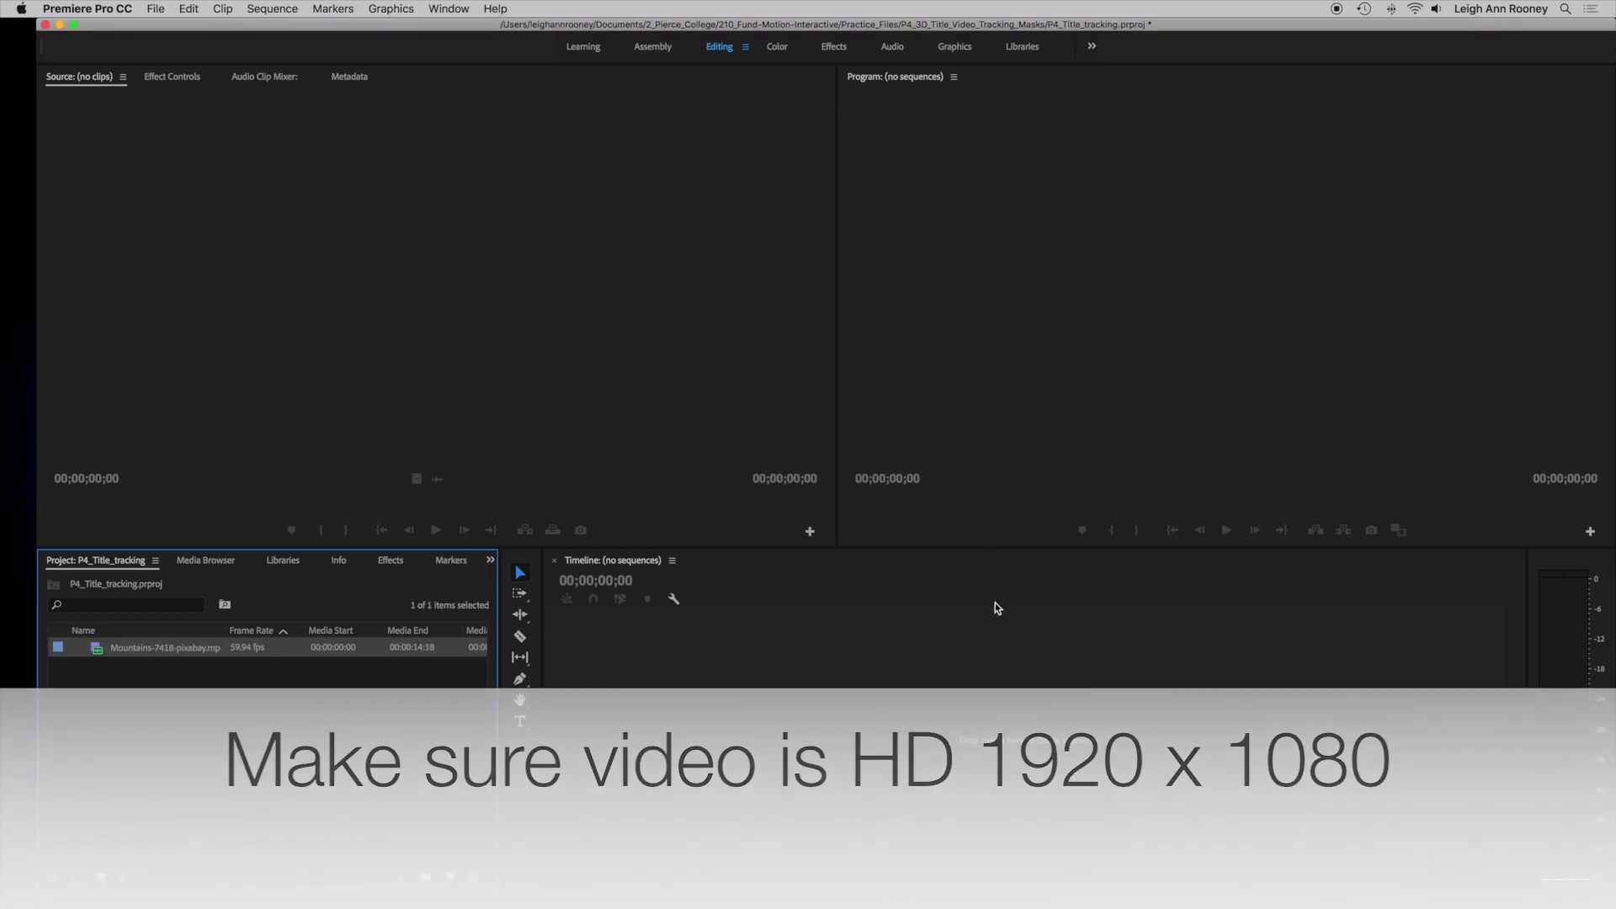
Create a sequence from the Mountains-7418-pixabay clip and play its first seconds
drag(143, 648, 775, 695)
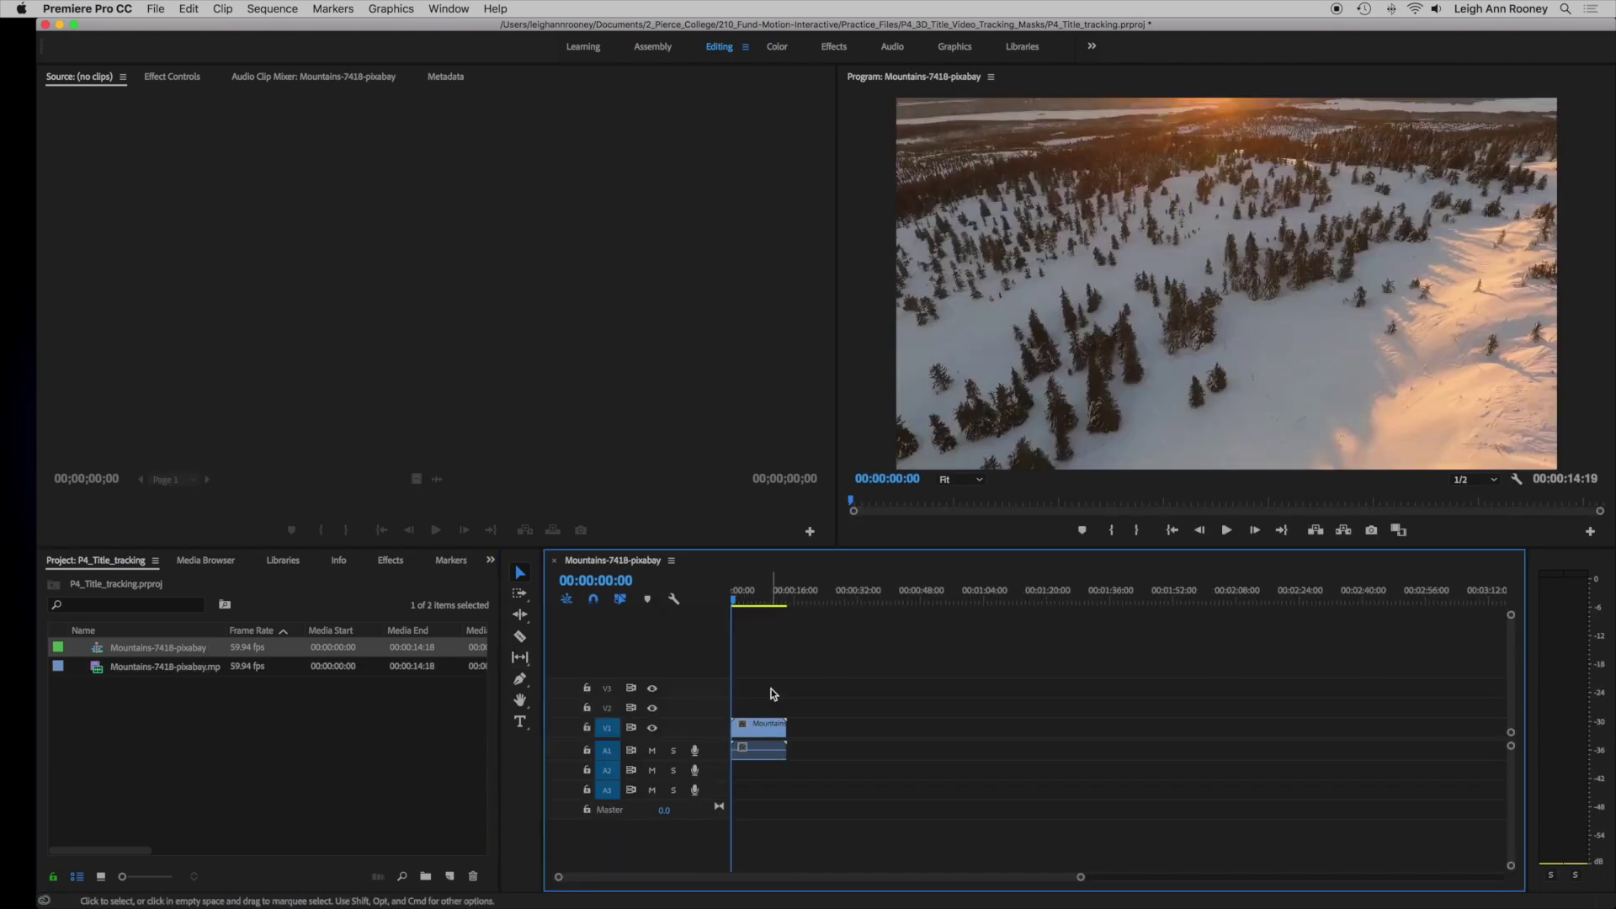
key(space)
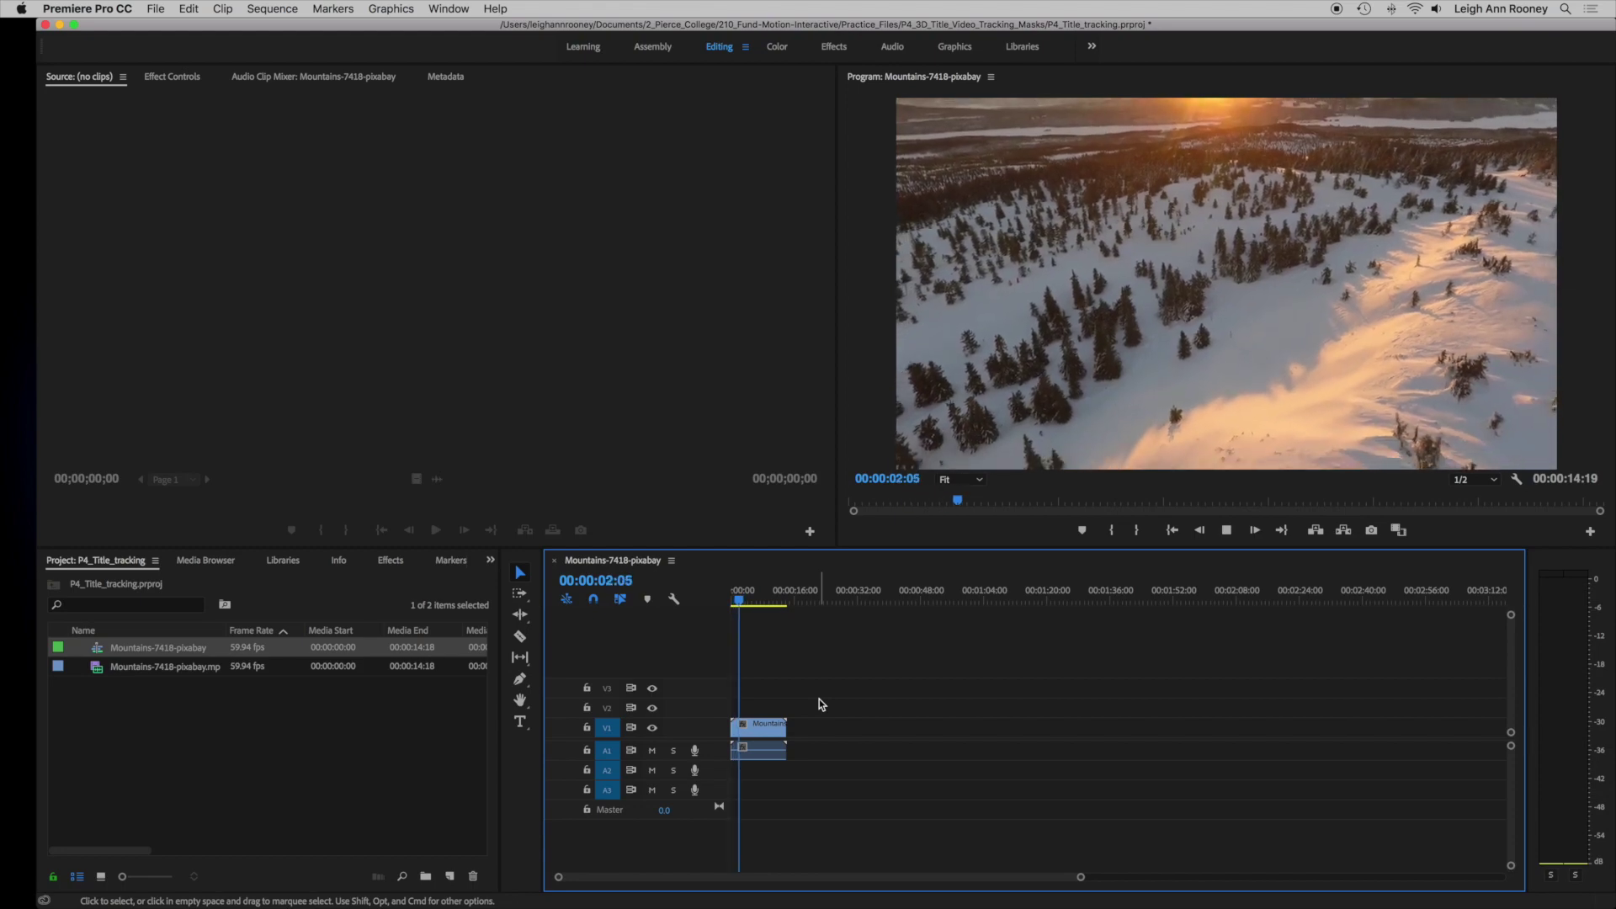
key(space)
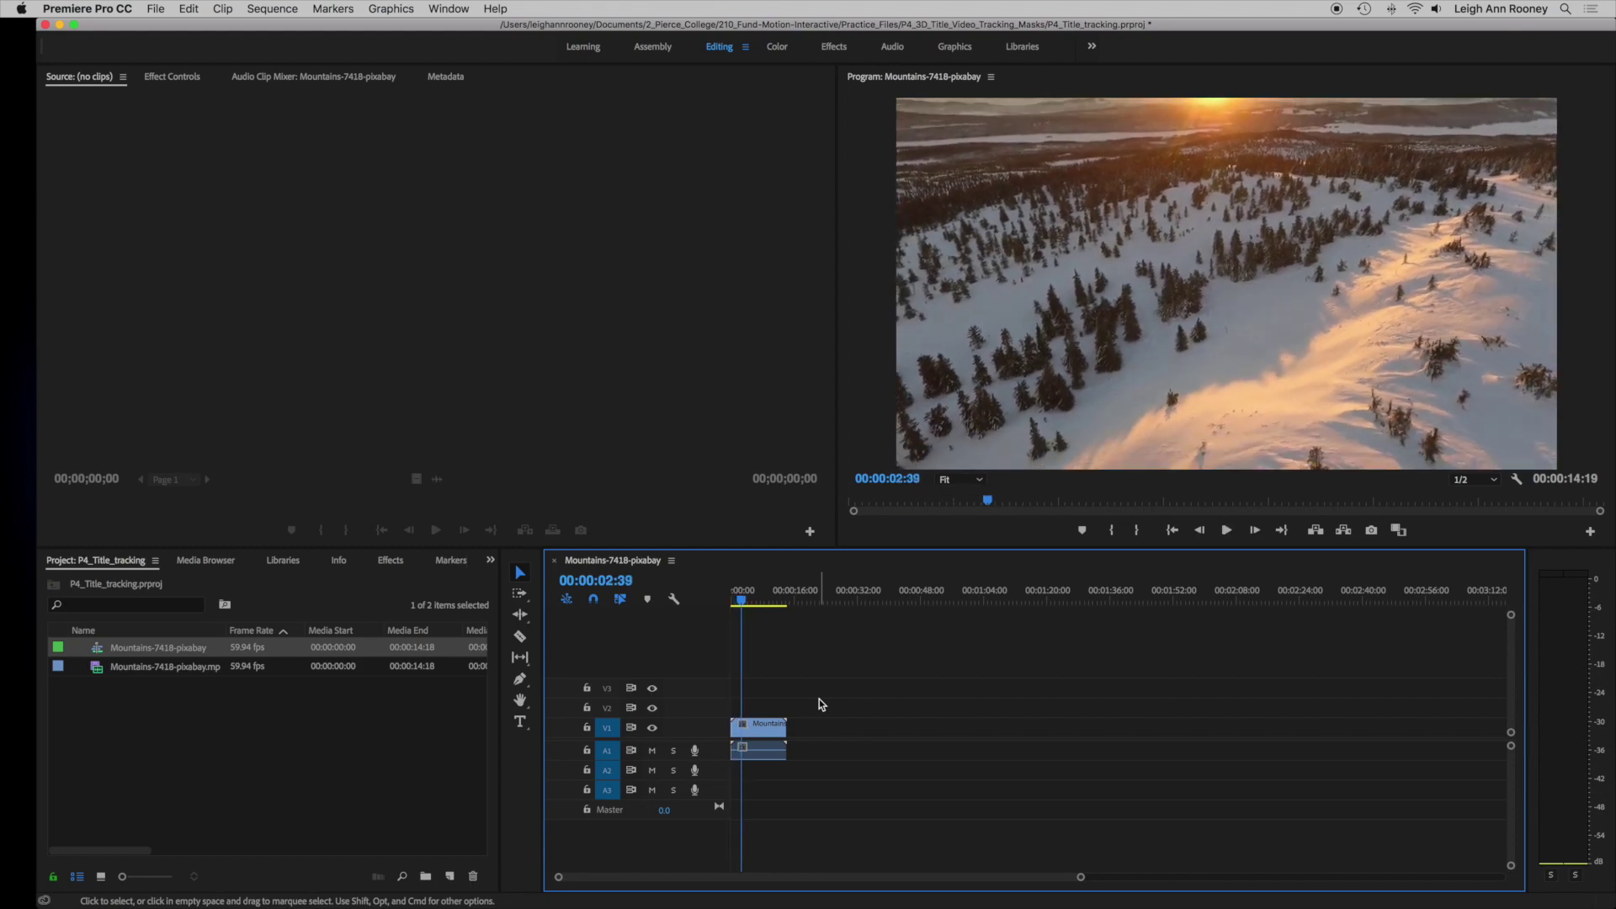
Replace the mountain clip in the sequence with an After Effects composition, saving the After Effects project as P4_demo.aep
right_click(761, 734)
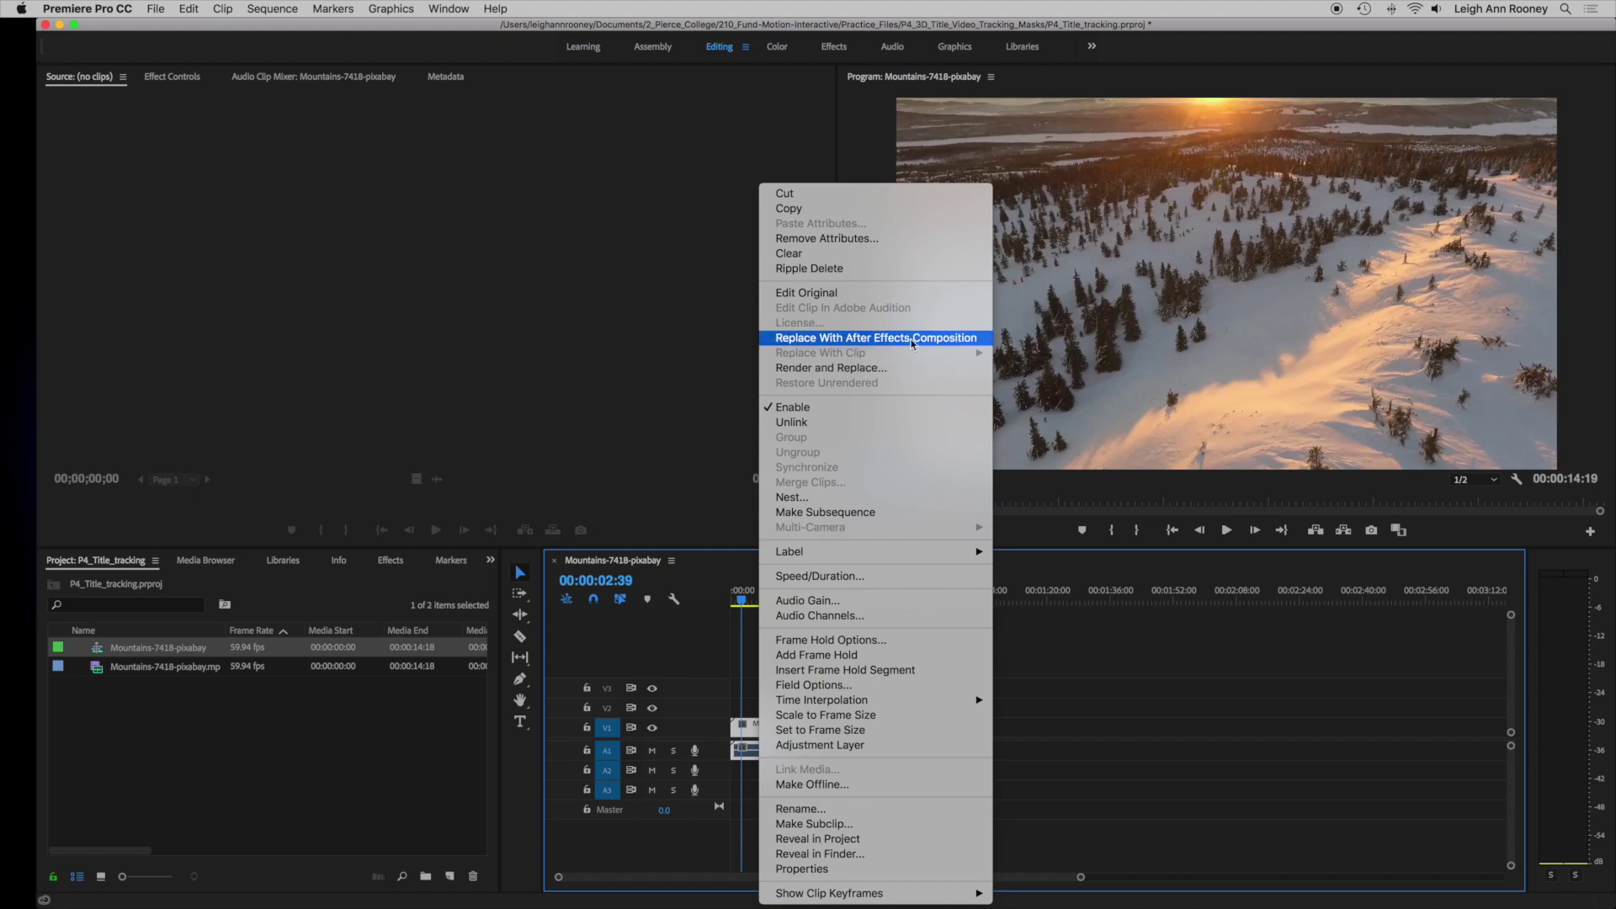
click(983, 339)
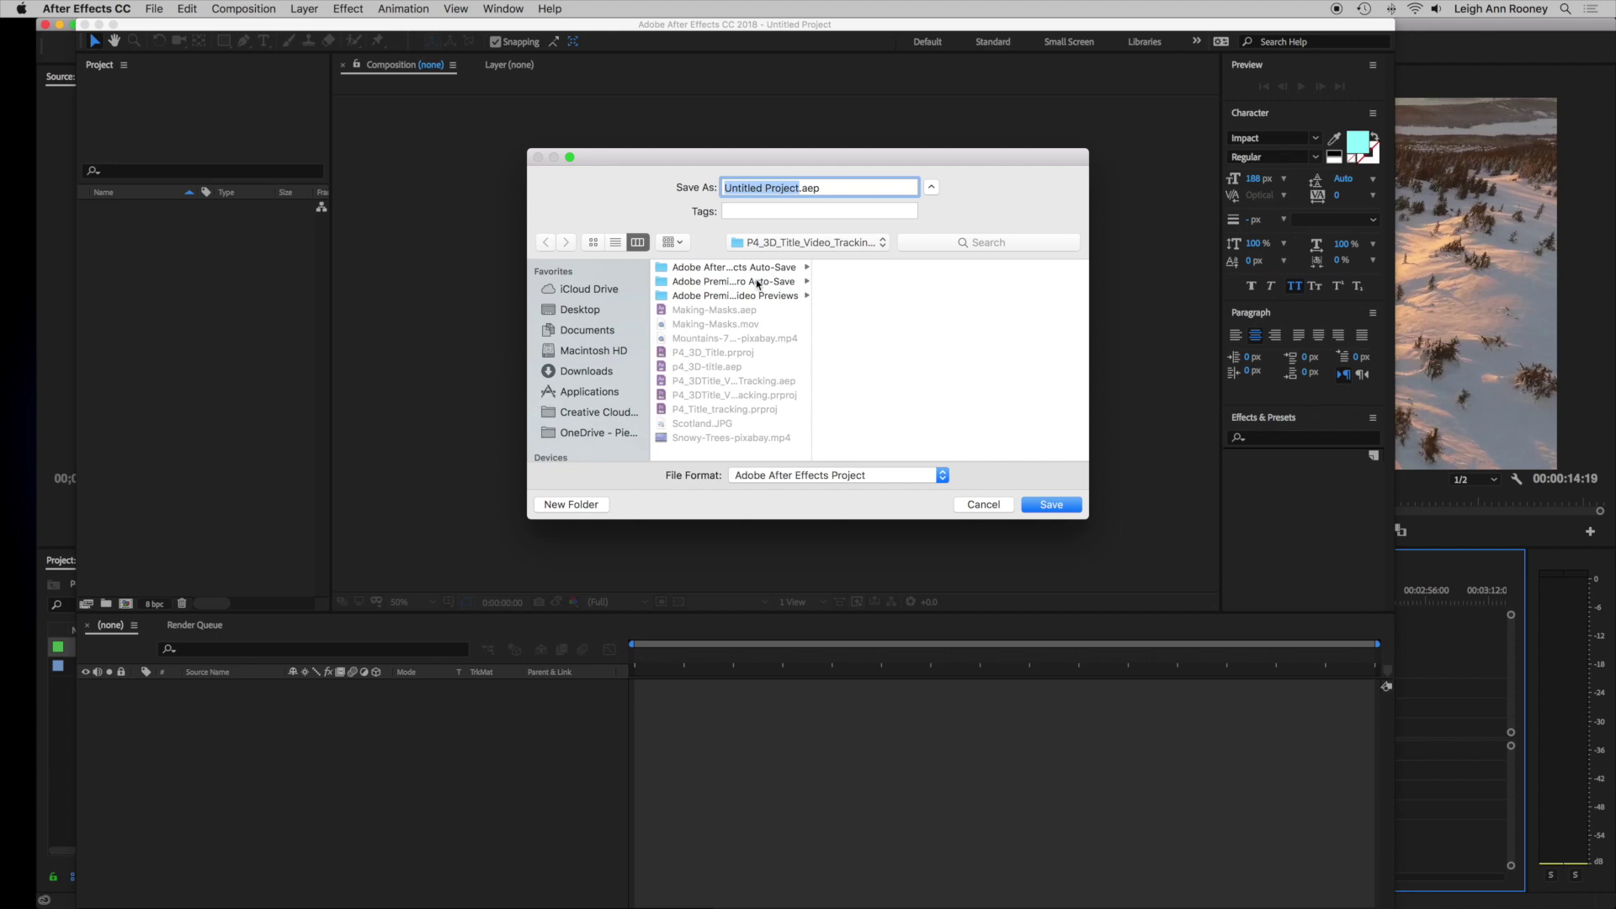
text(P4_demo)
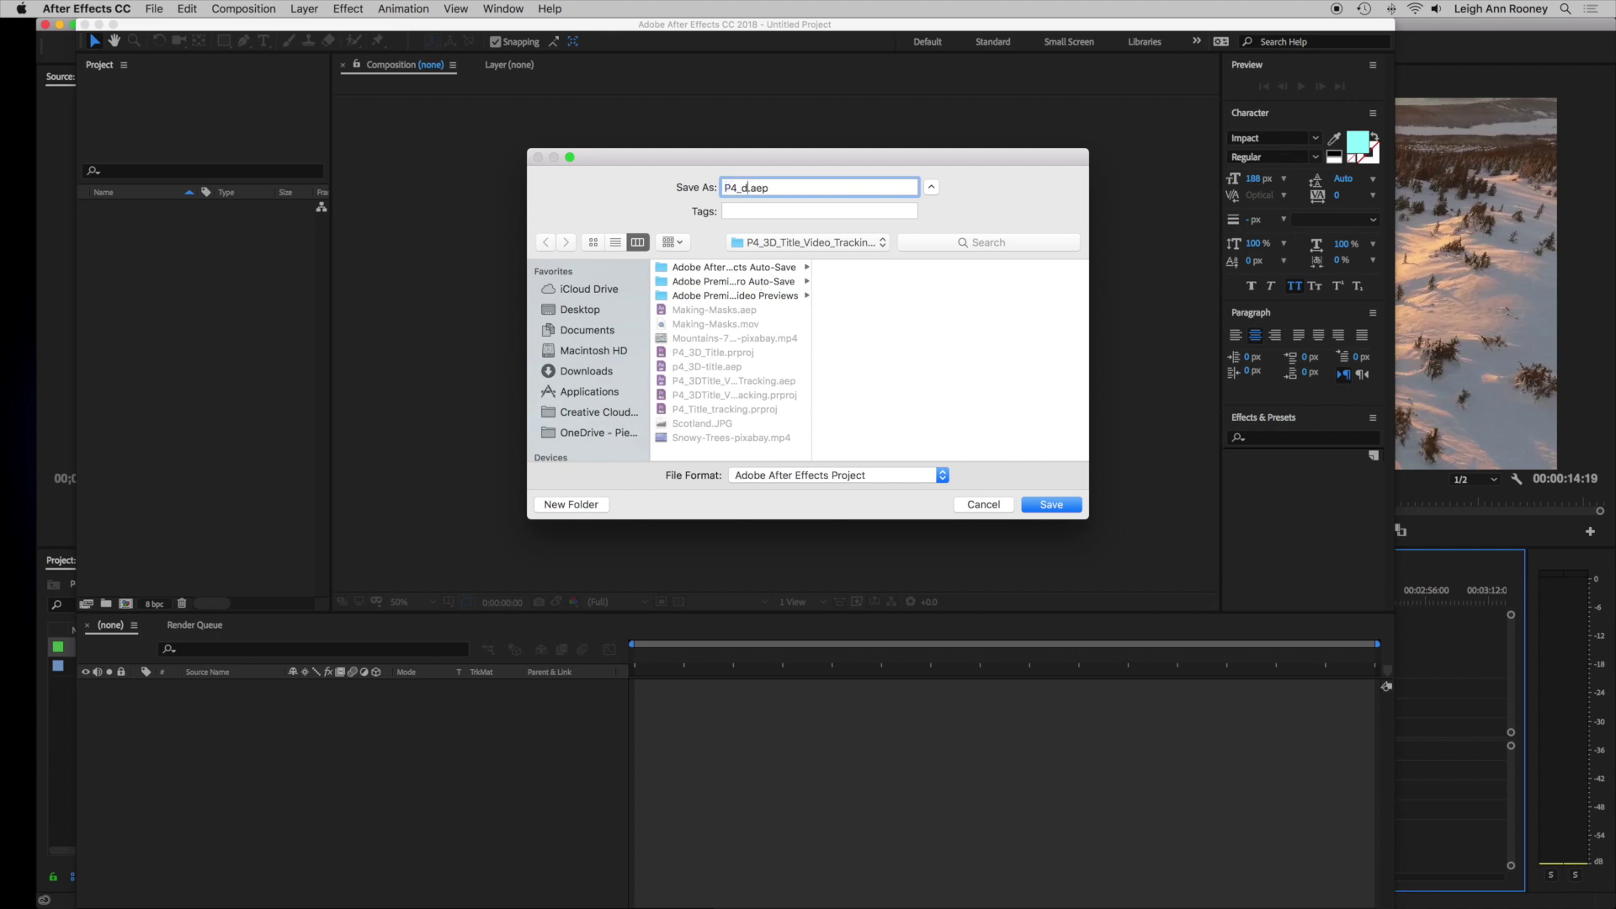
click(1054, 504)
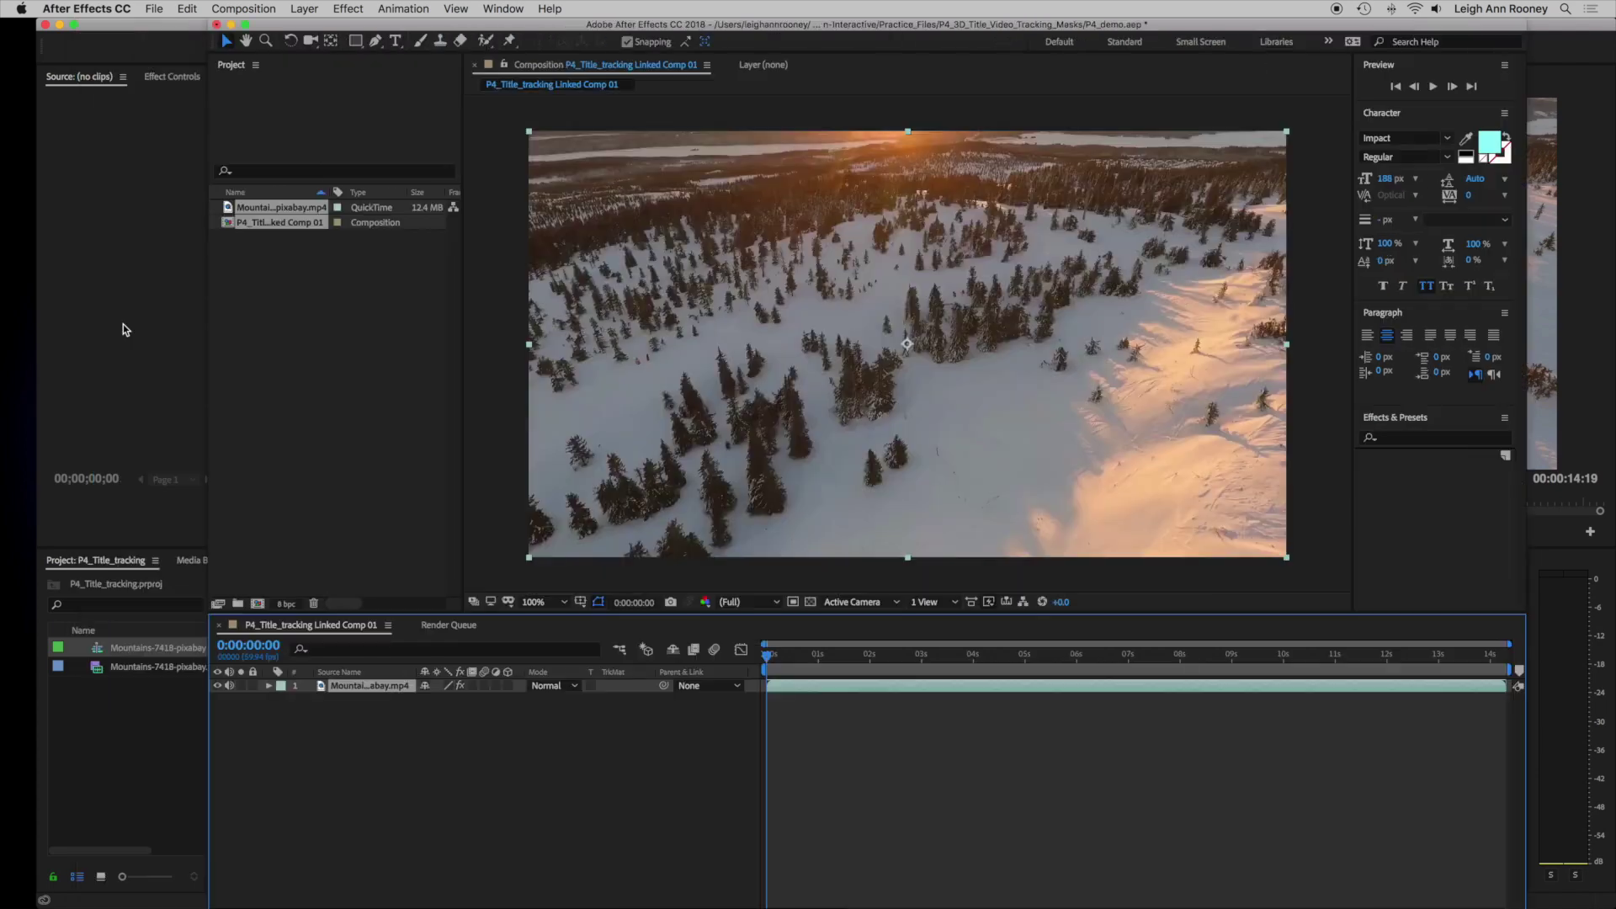
Switch back to Premiere Pro, save the P4_Title_tracking project and quit the application
key(super+Tab)
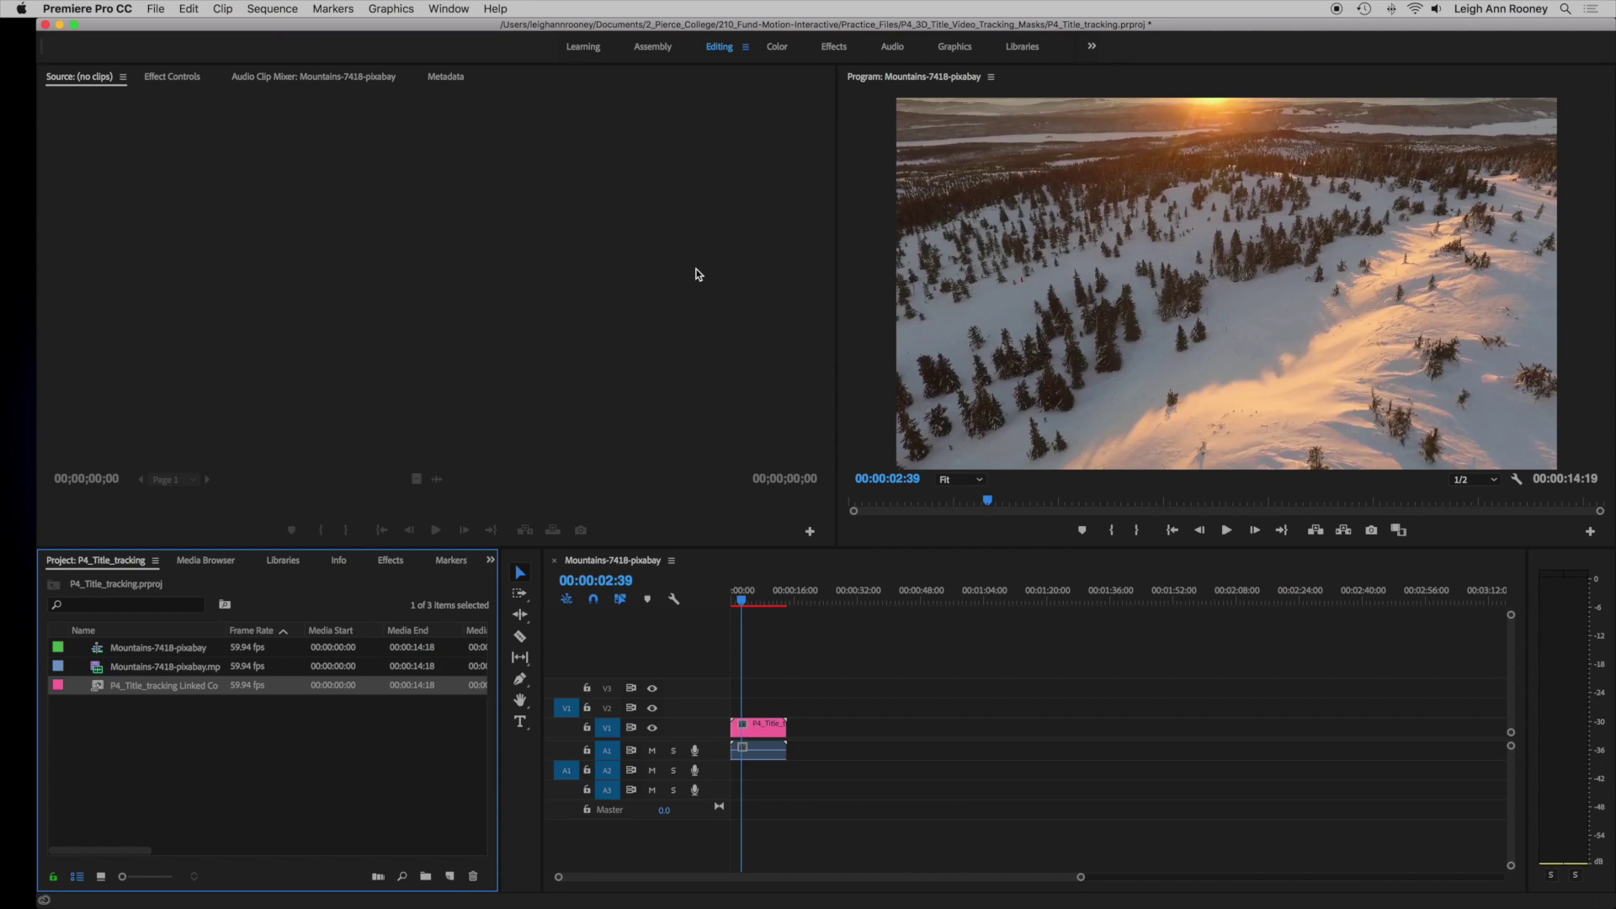
key(cmd+s)
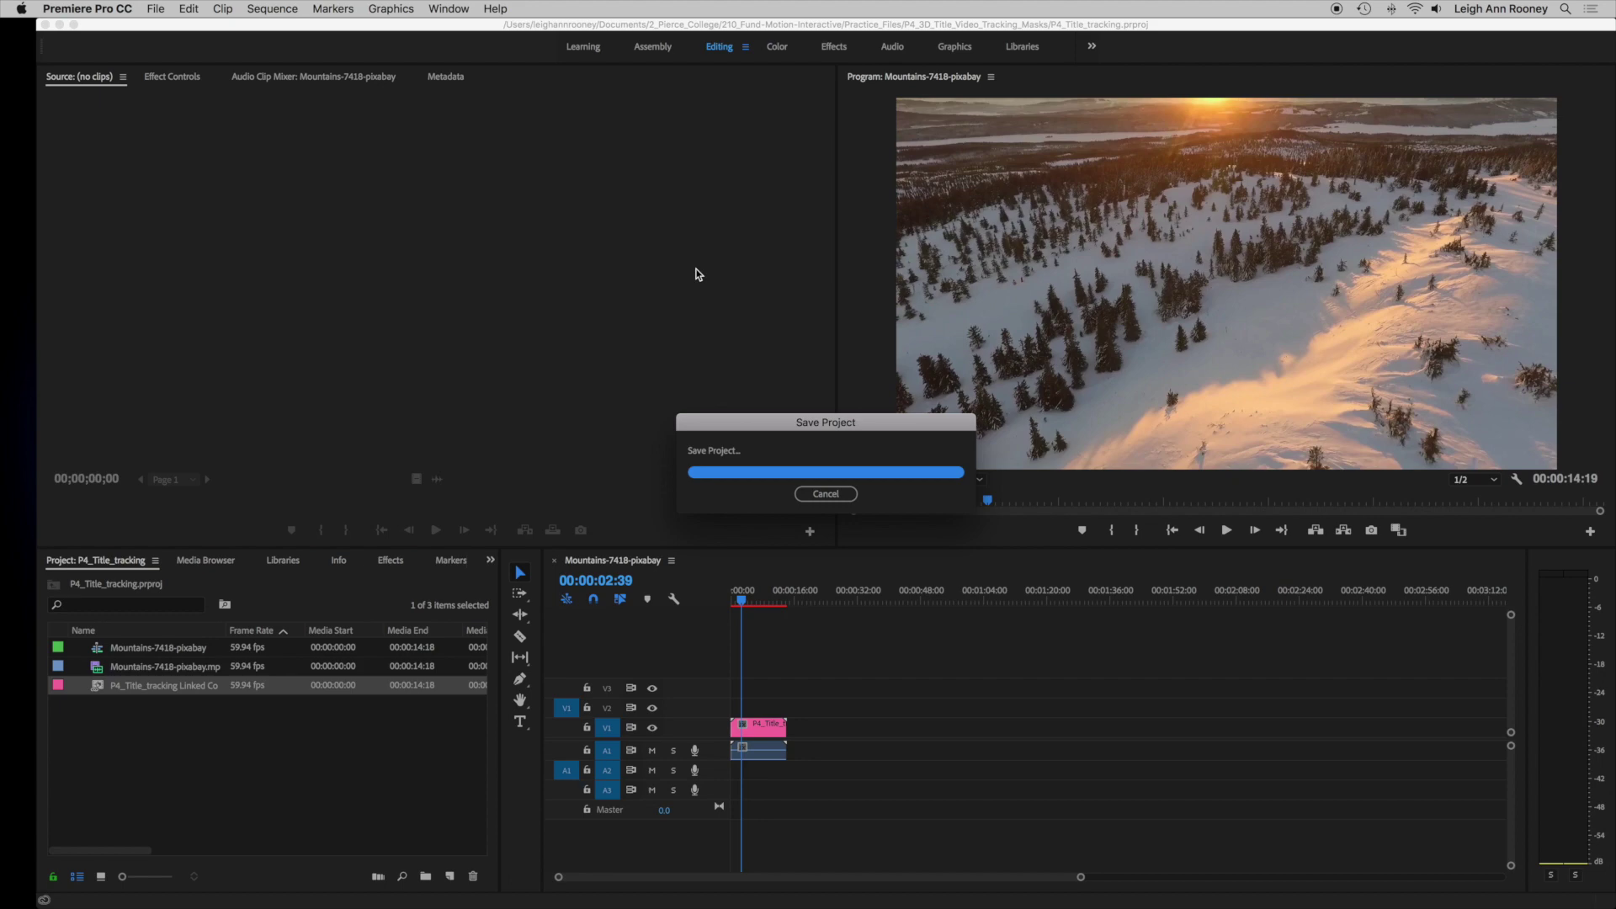
click(63, 7)
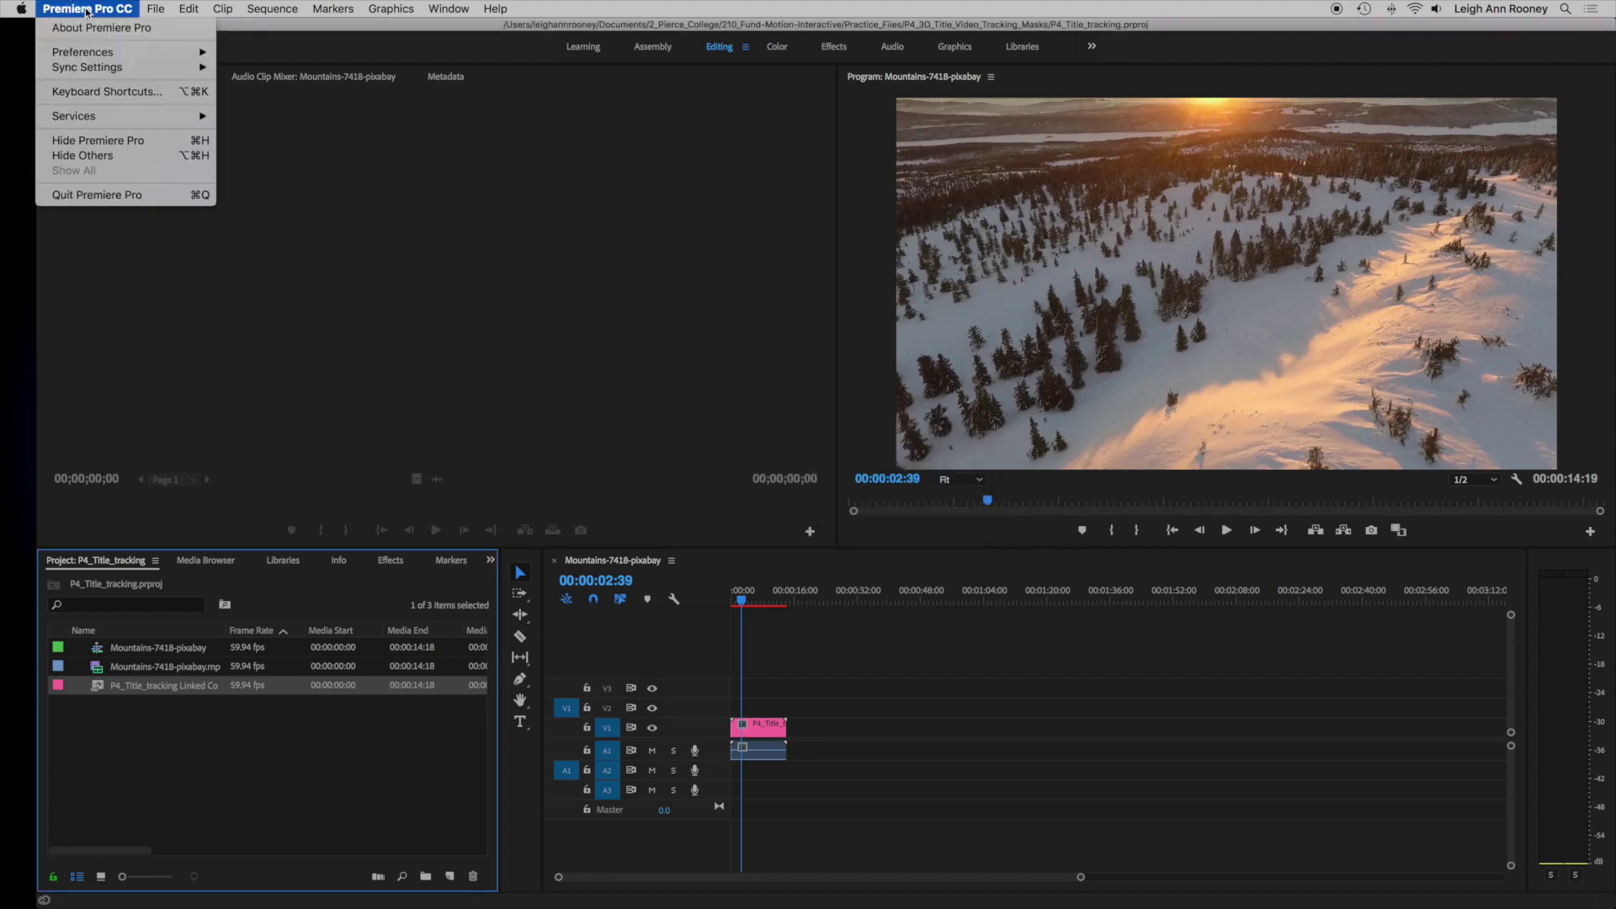
click(148, 196)
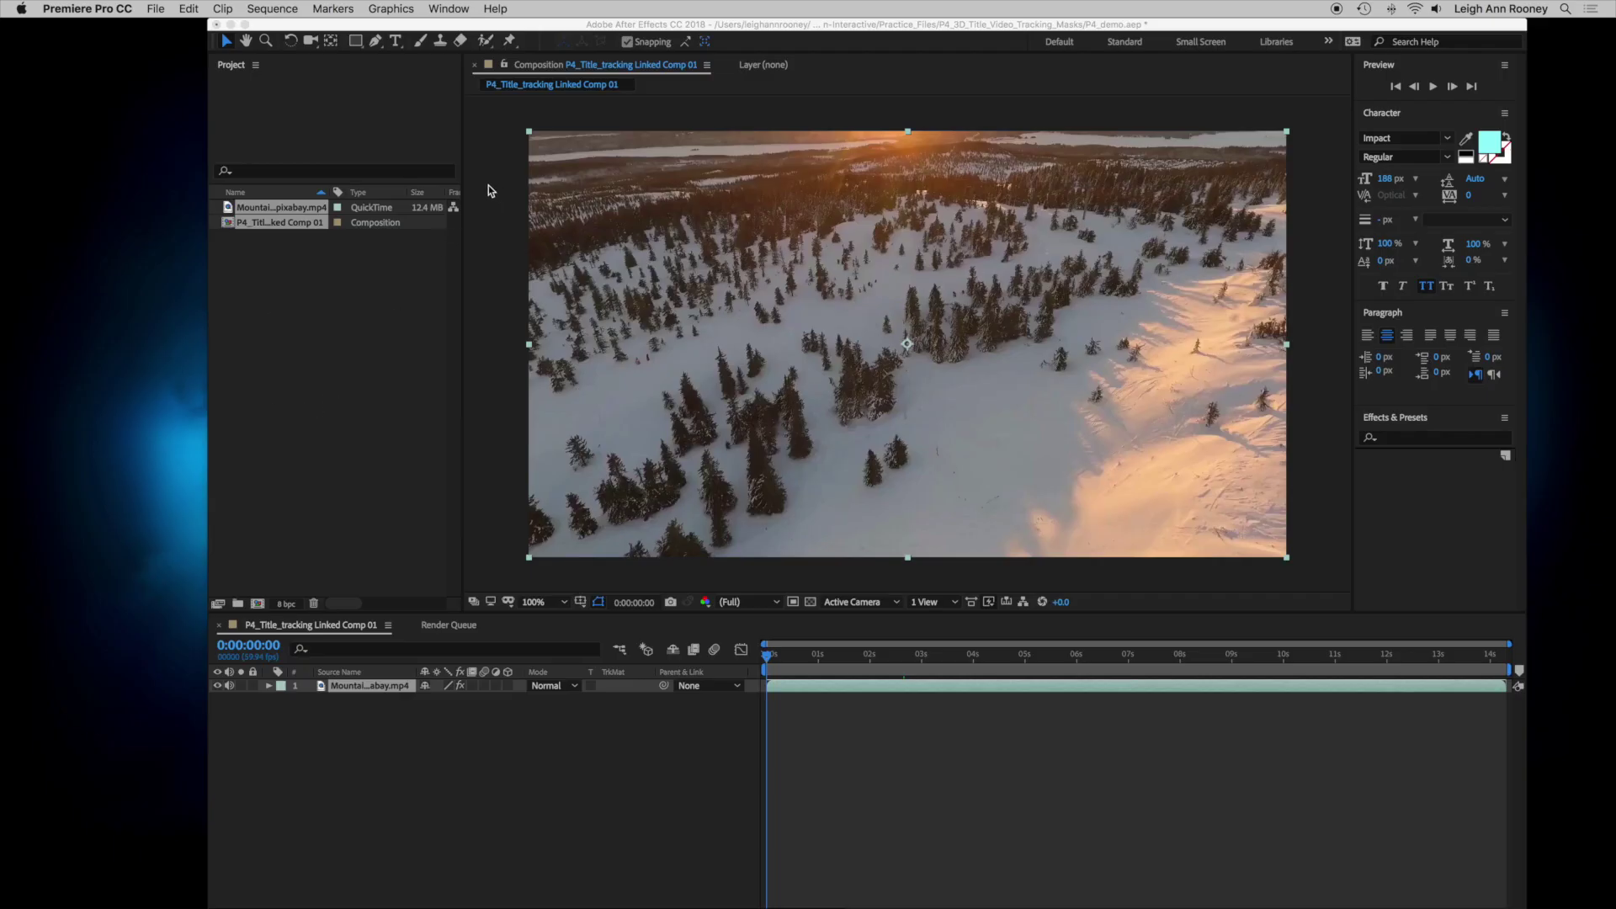
Bring After Effects to the front, enlarge its window to fill the screen and switch to the Motion Tracking workspace
click(320, 24)
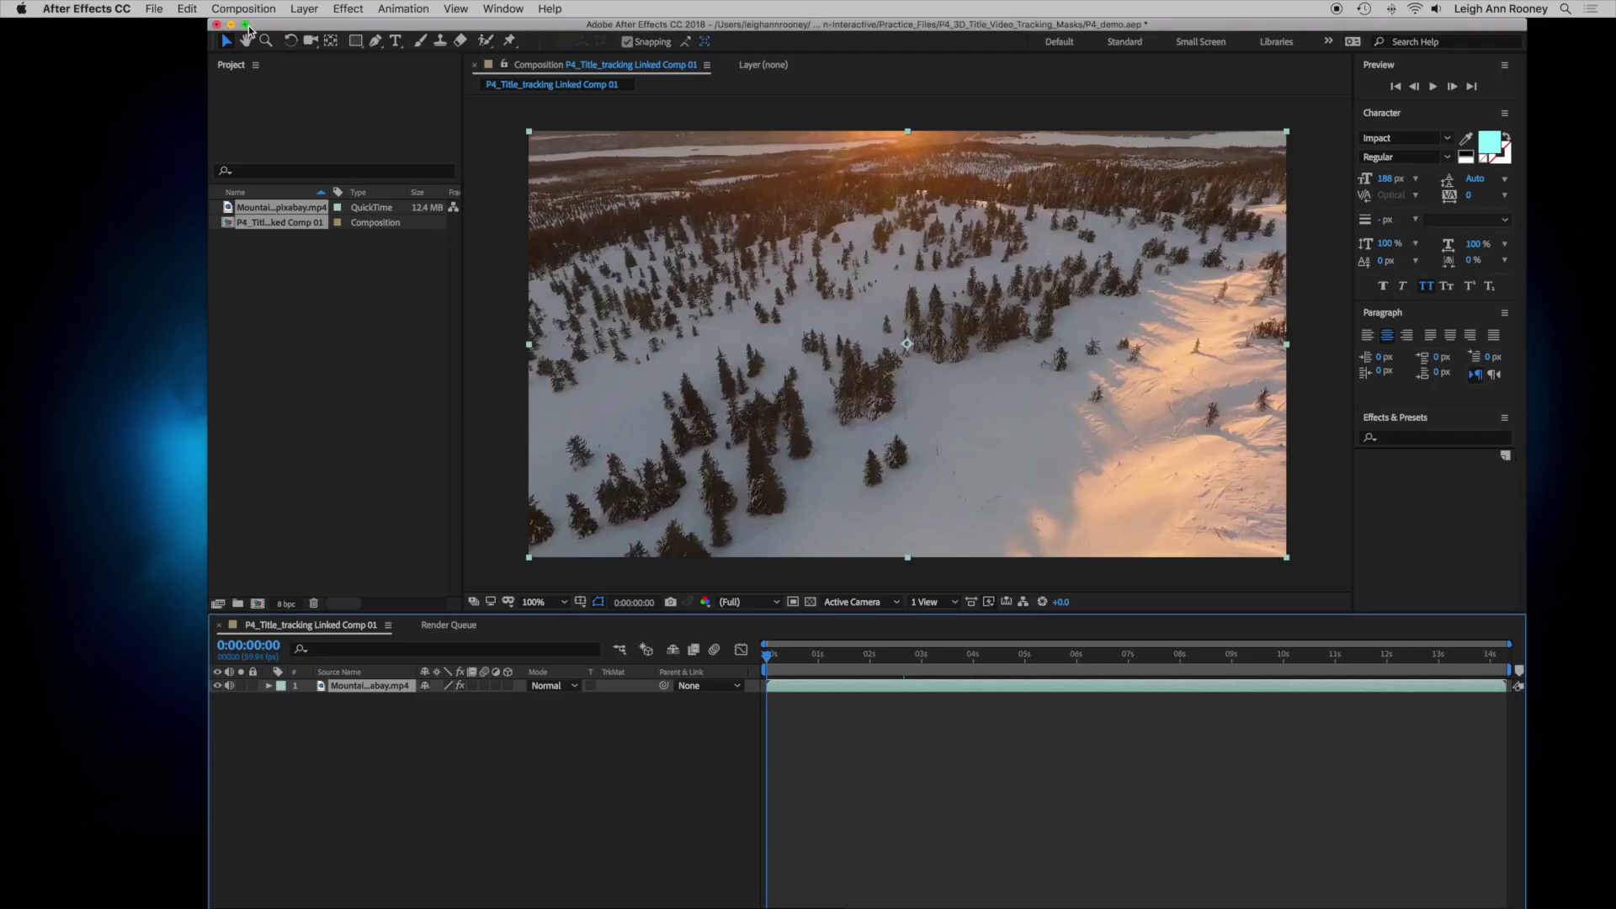
click(243, 24)
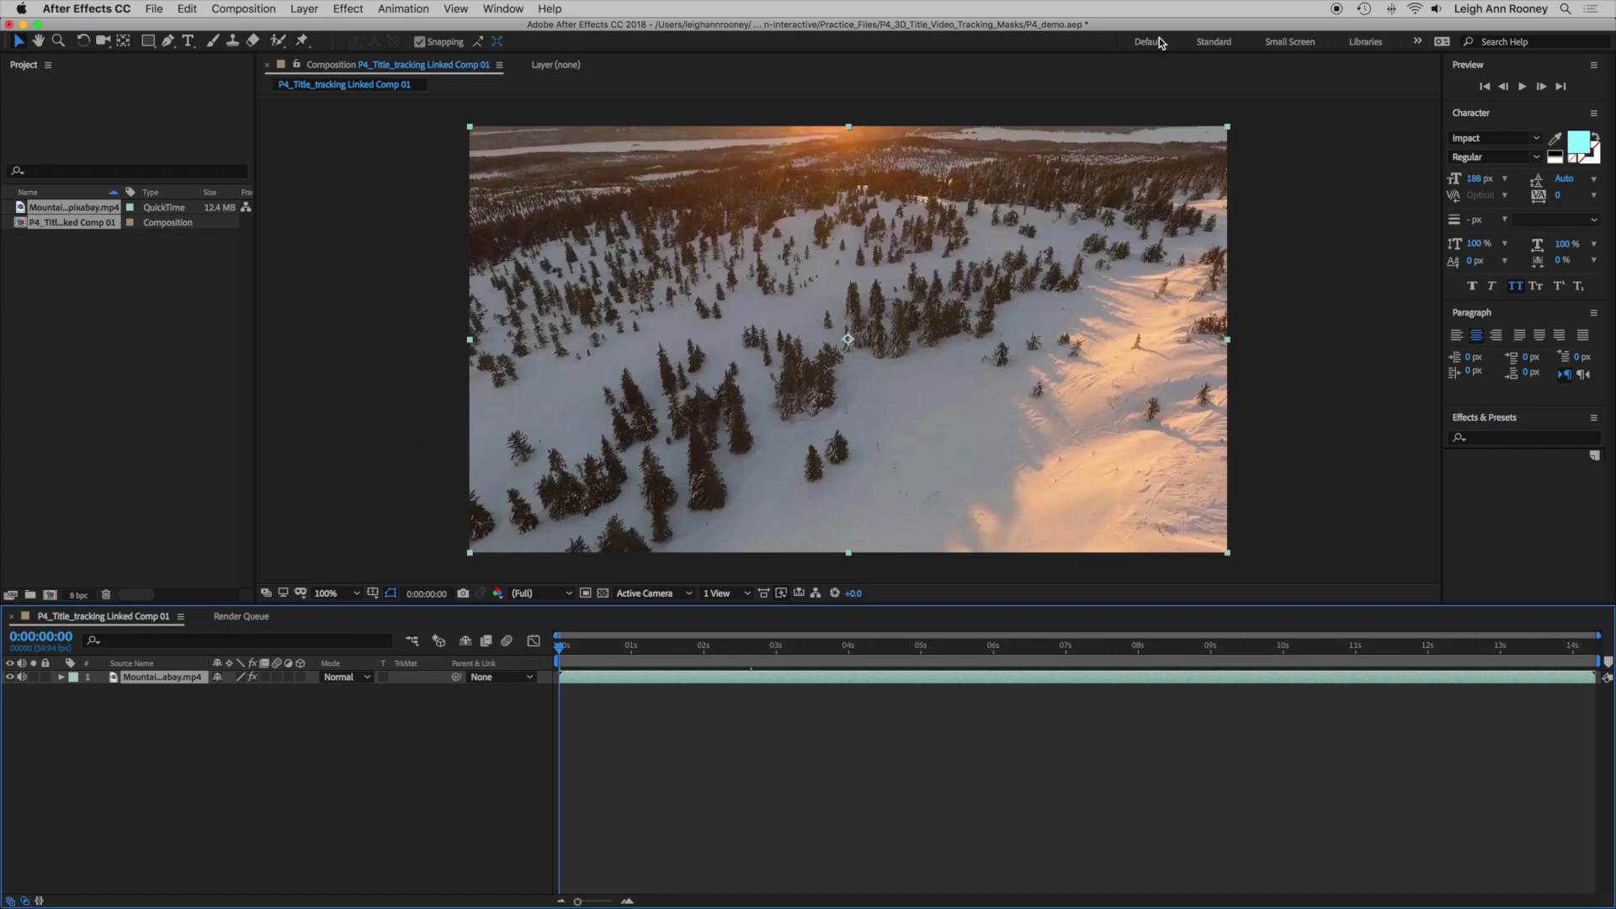
click(1417, 42)
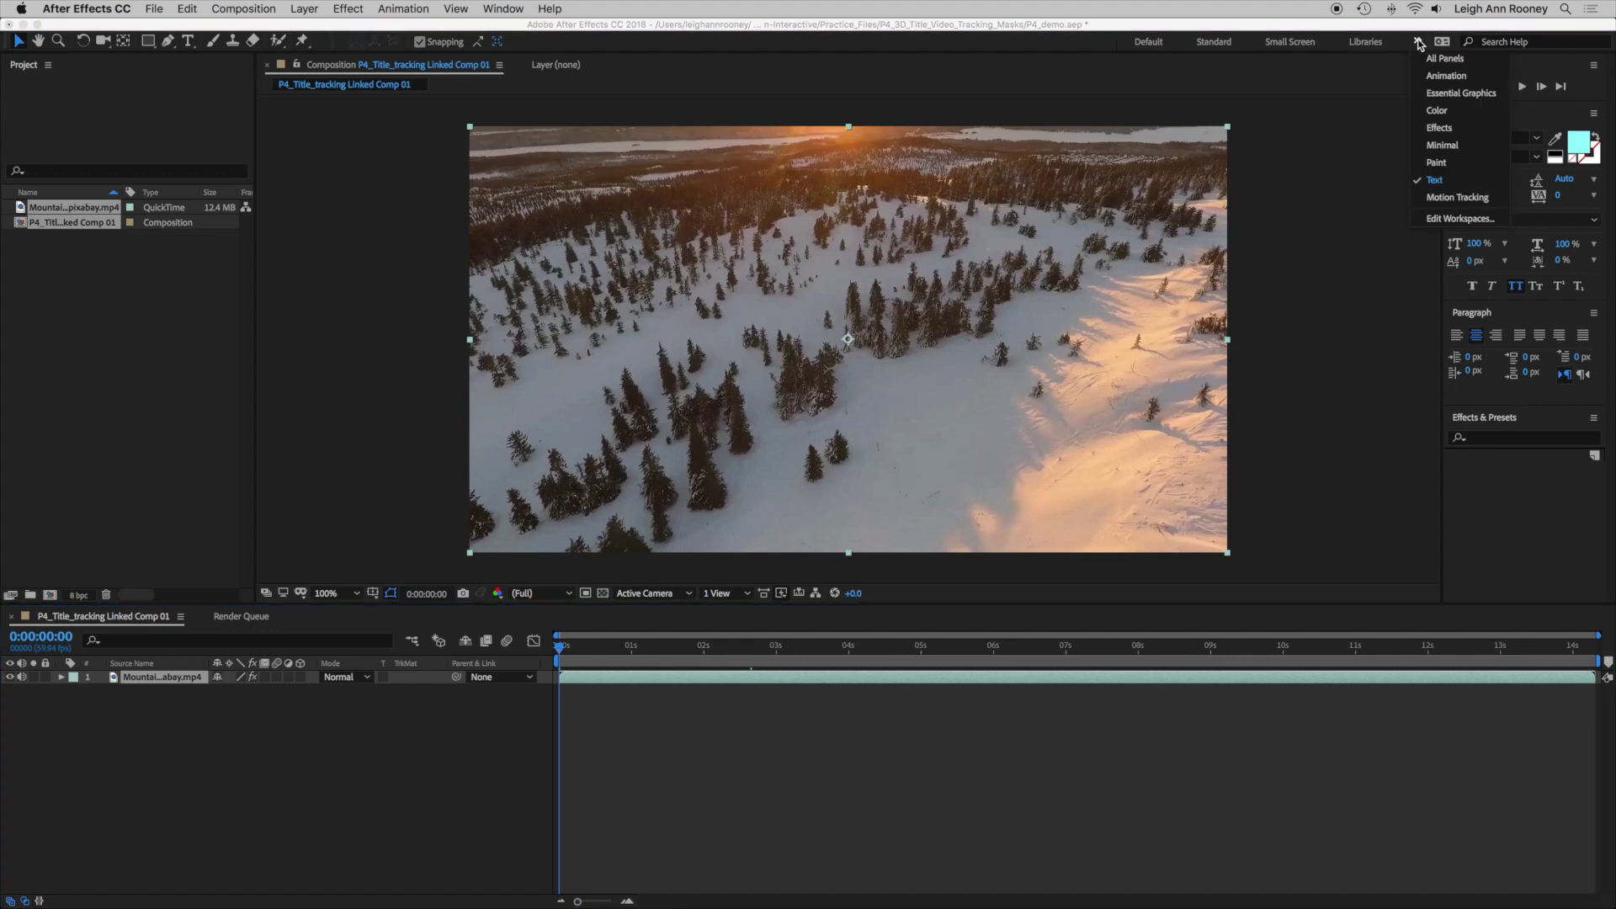
click(1463, 196)
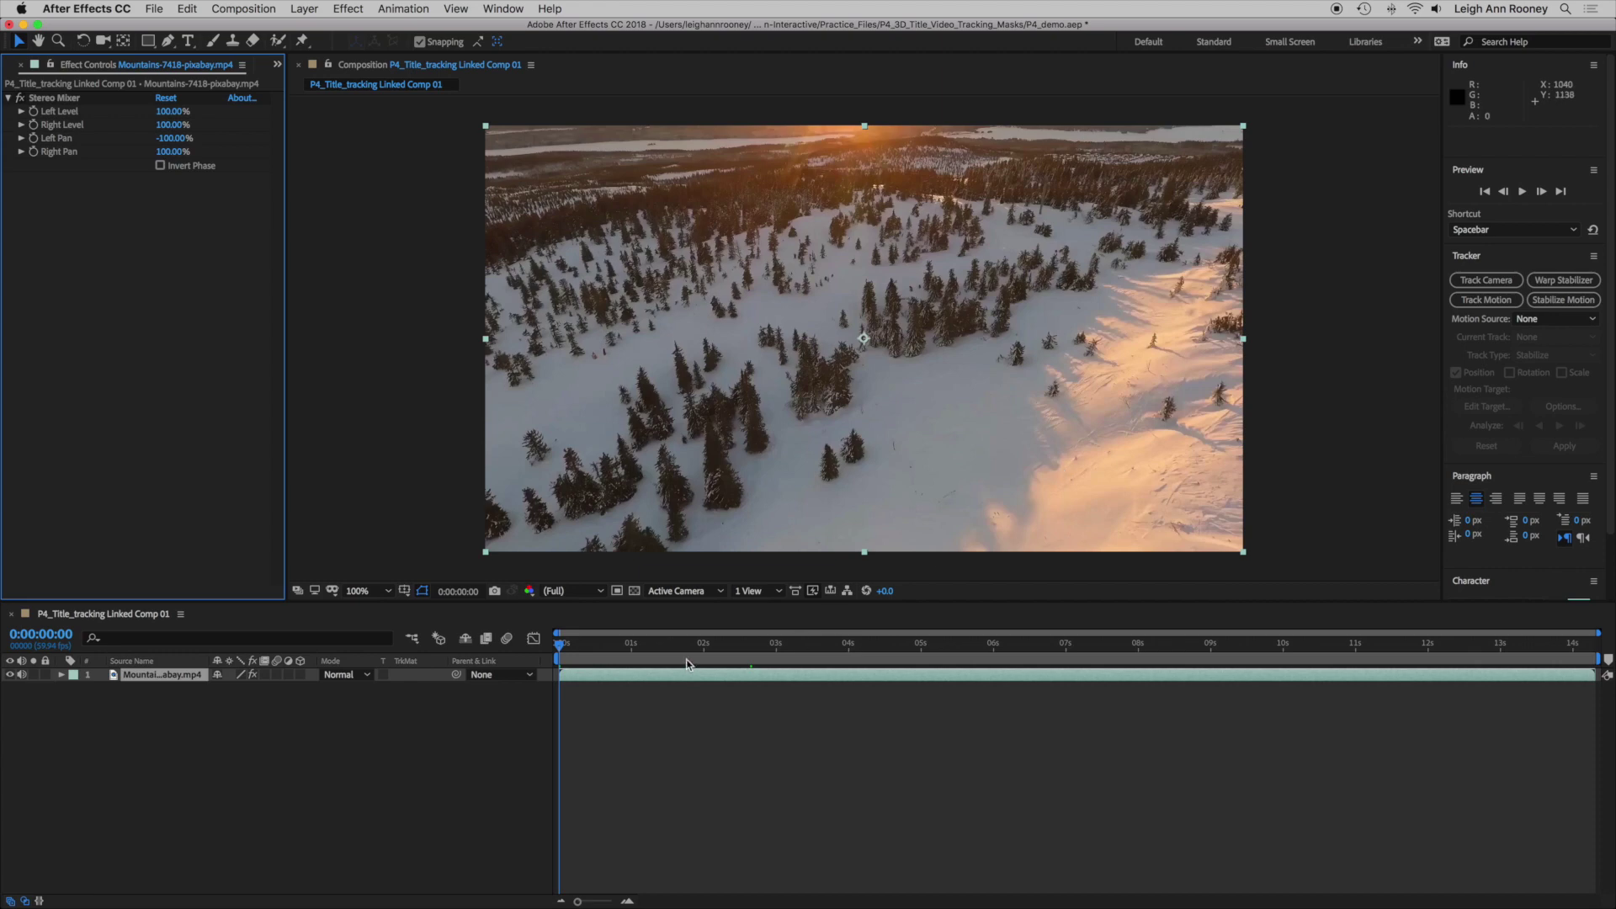
Move the playhead to 0:00:03:16 and run Track Camera on the mountain layer, keeping the shot type at Fixed Angle of View
drag(559, 653, 796, 659)
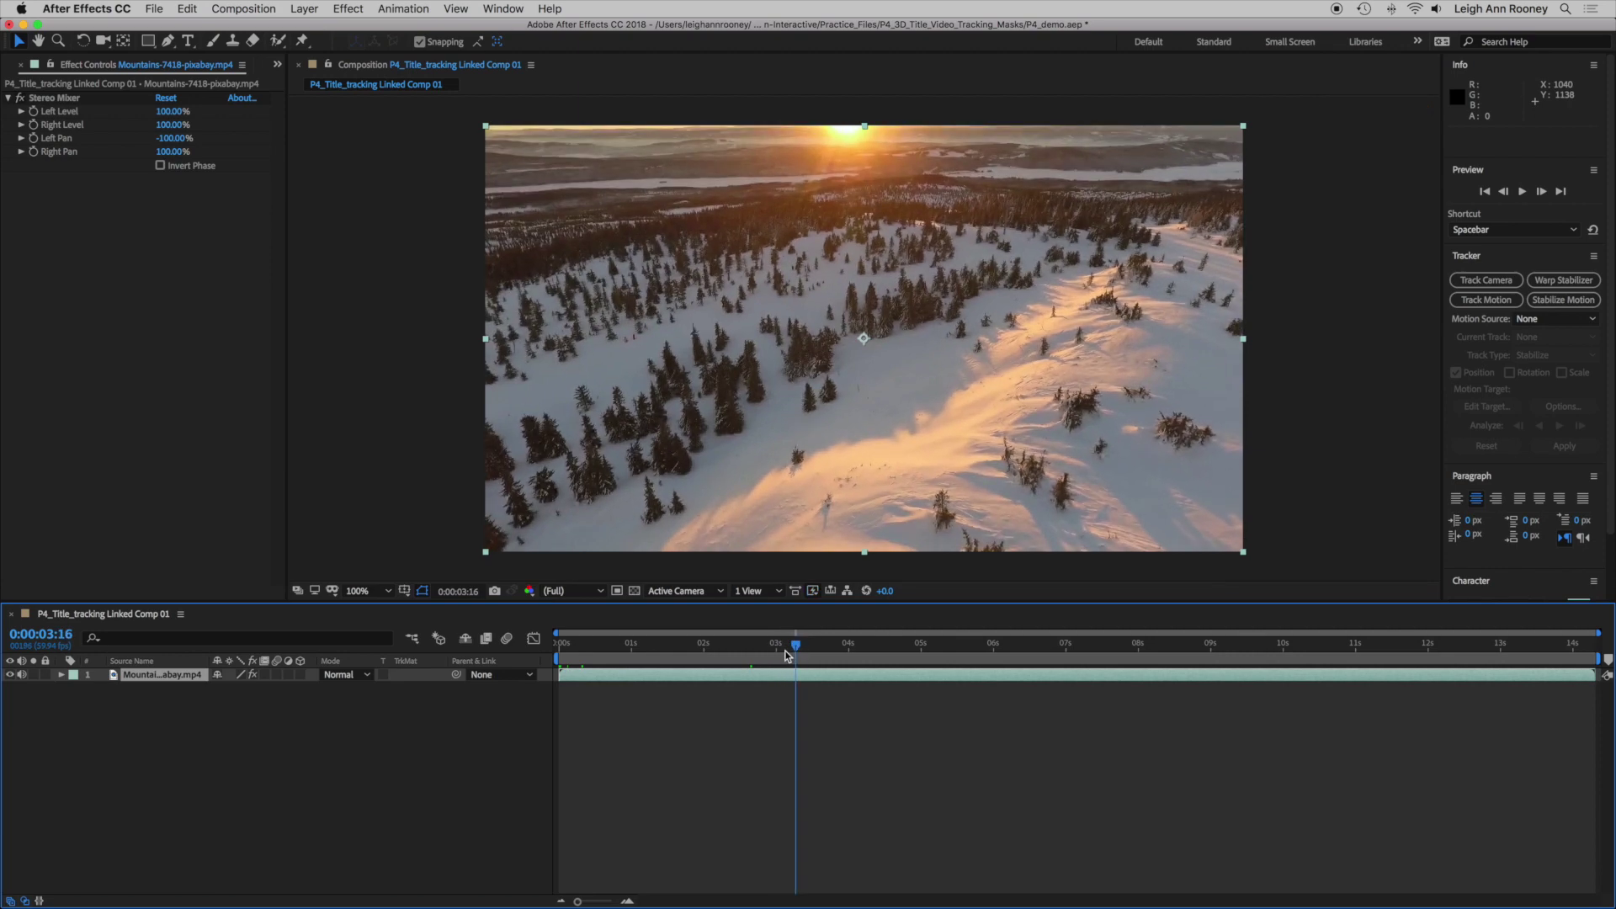
click(1502, 280)
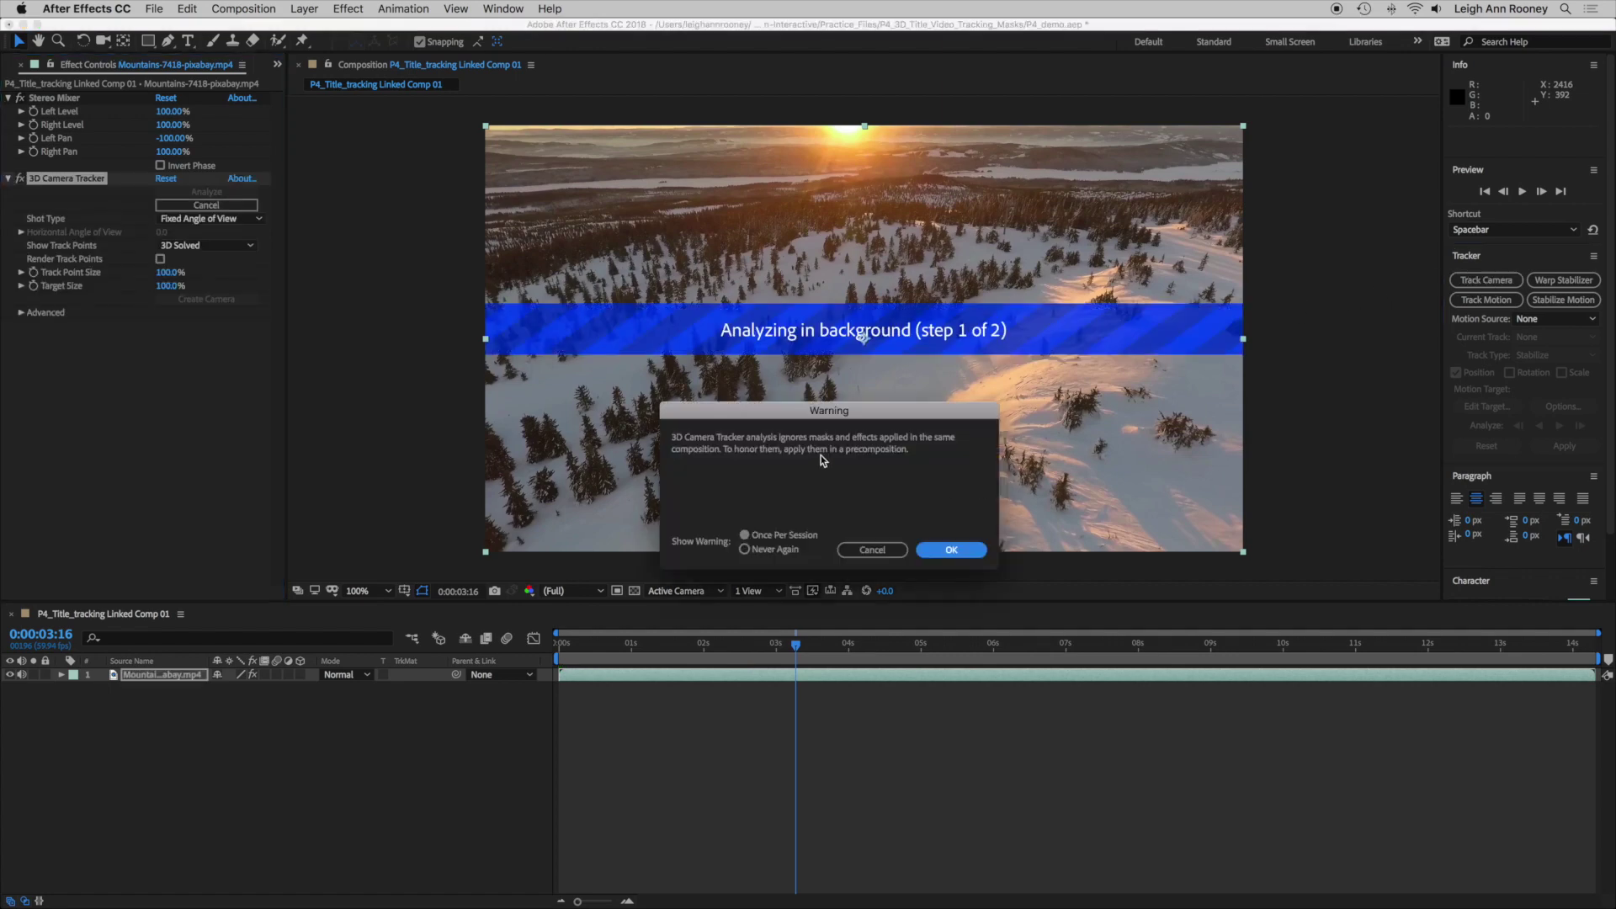
click(951, 551)
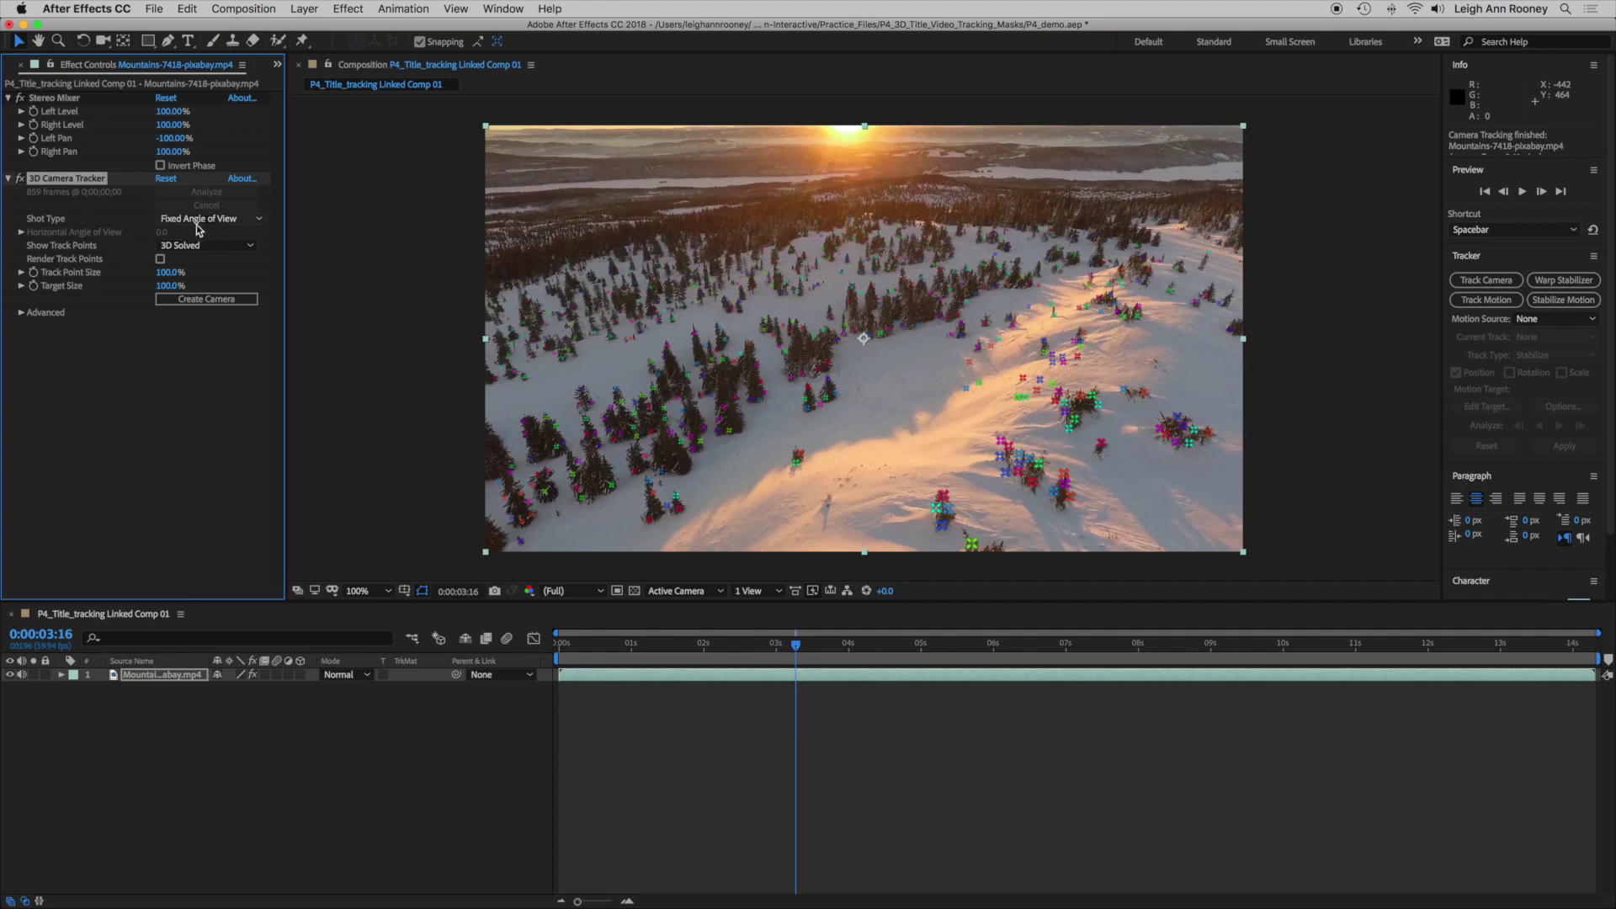
click(258, 221)
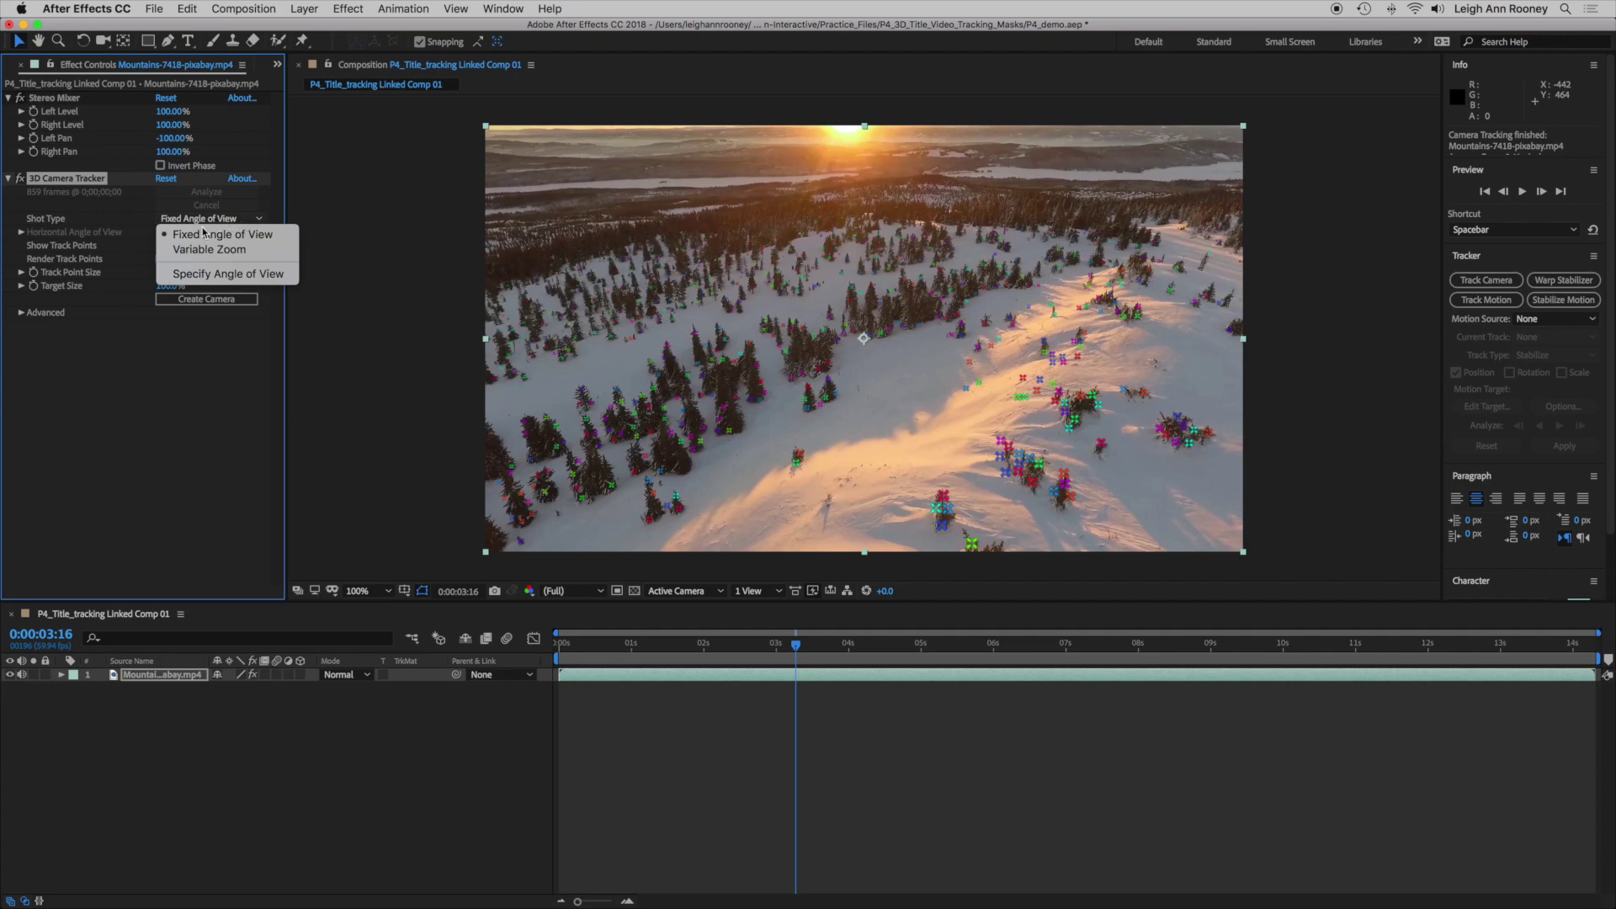
click(97, 363)
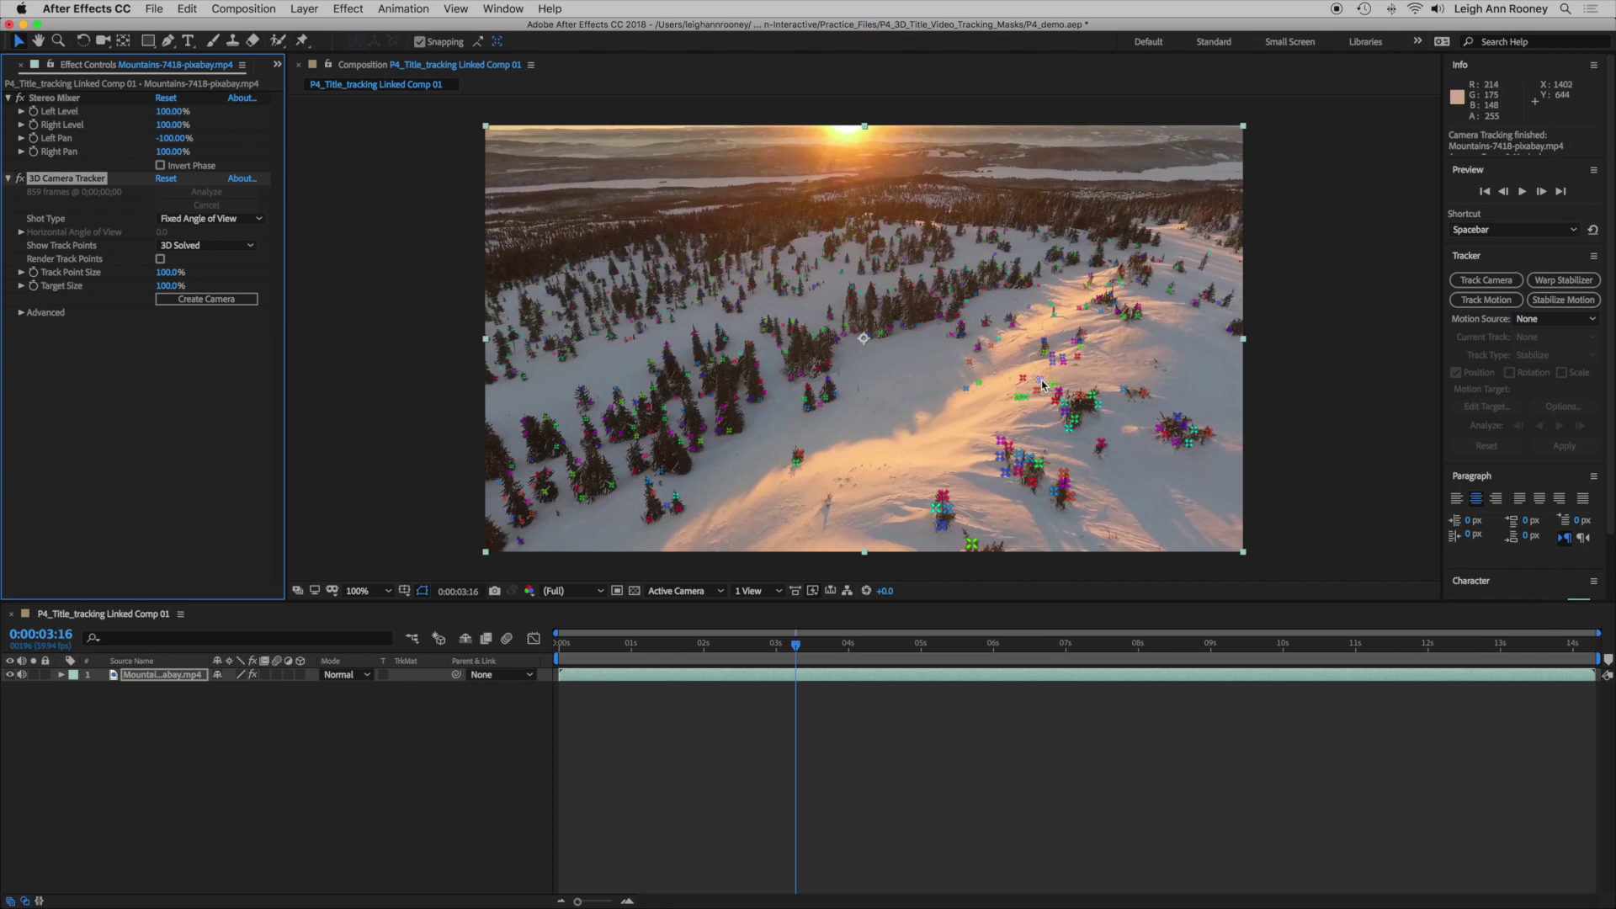
Select the three track points around the tree cluster on the sunlit snowy slope and set them as ground plane and origin
click(385, 591)
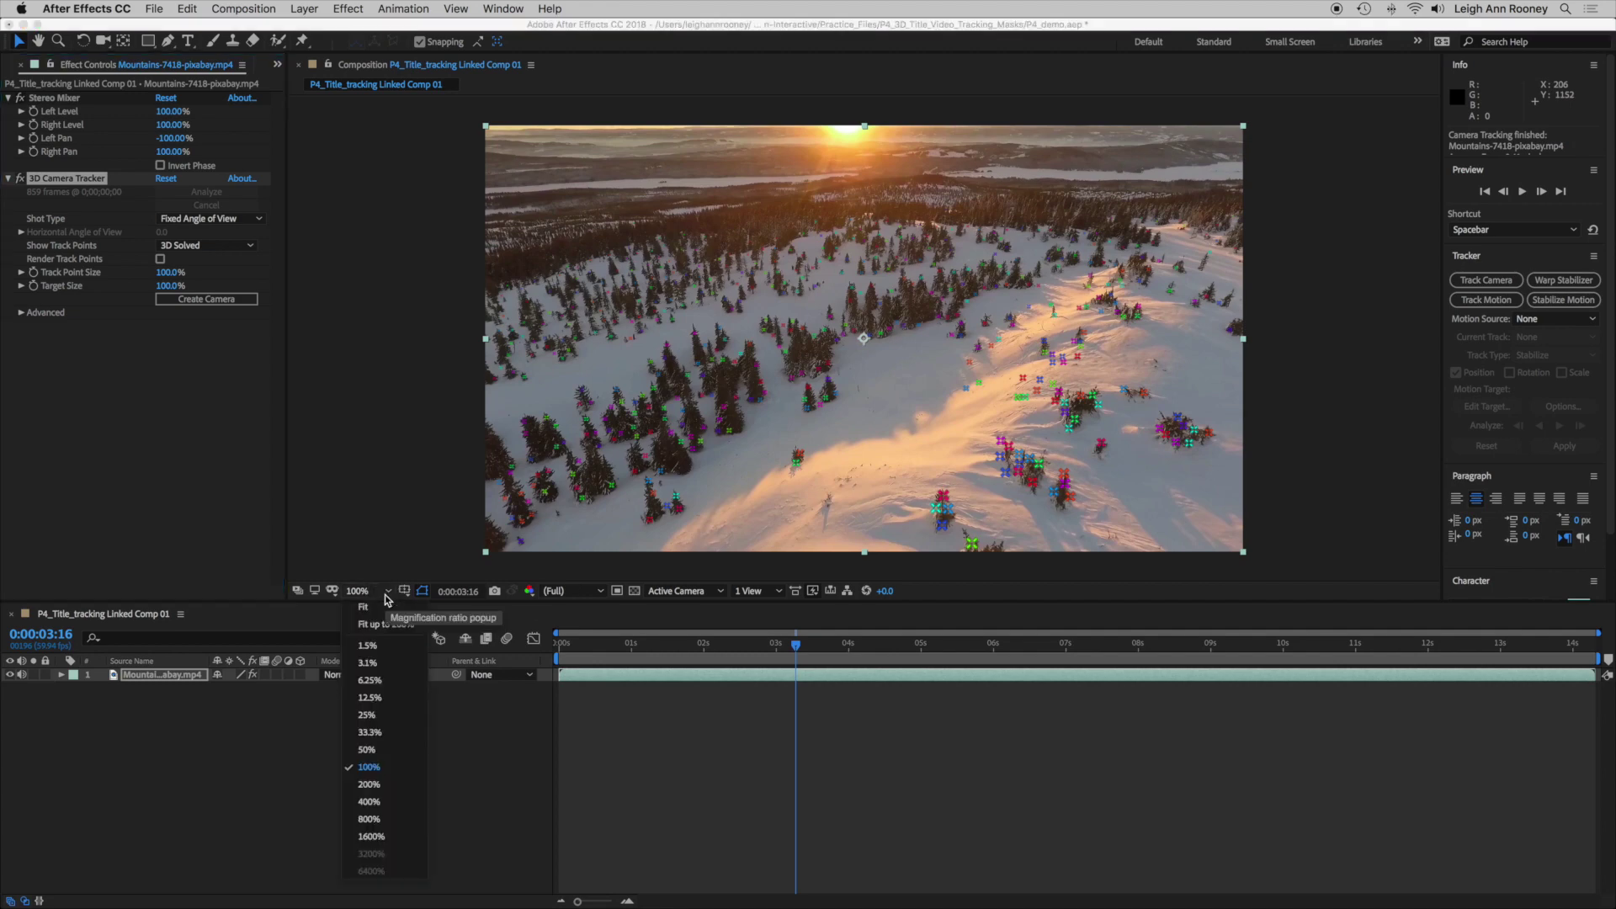
click(371, 801)
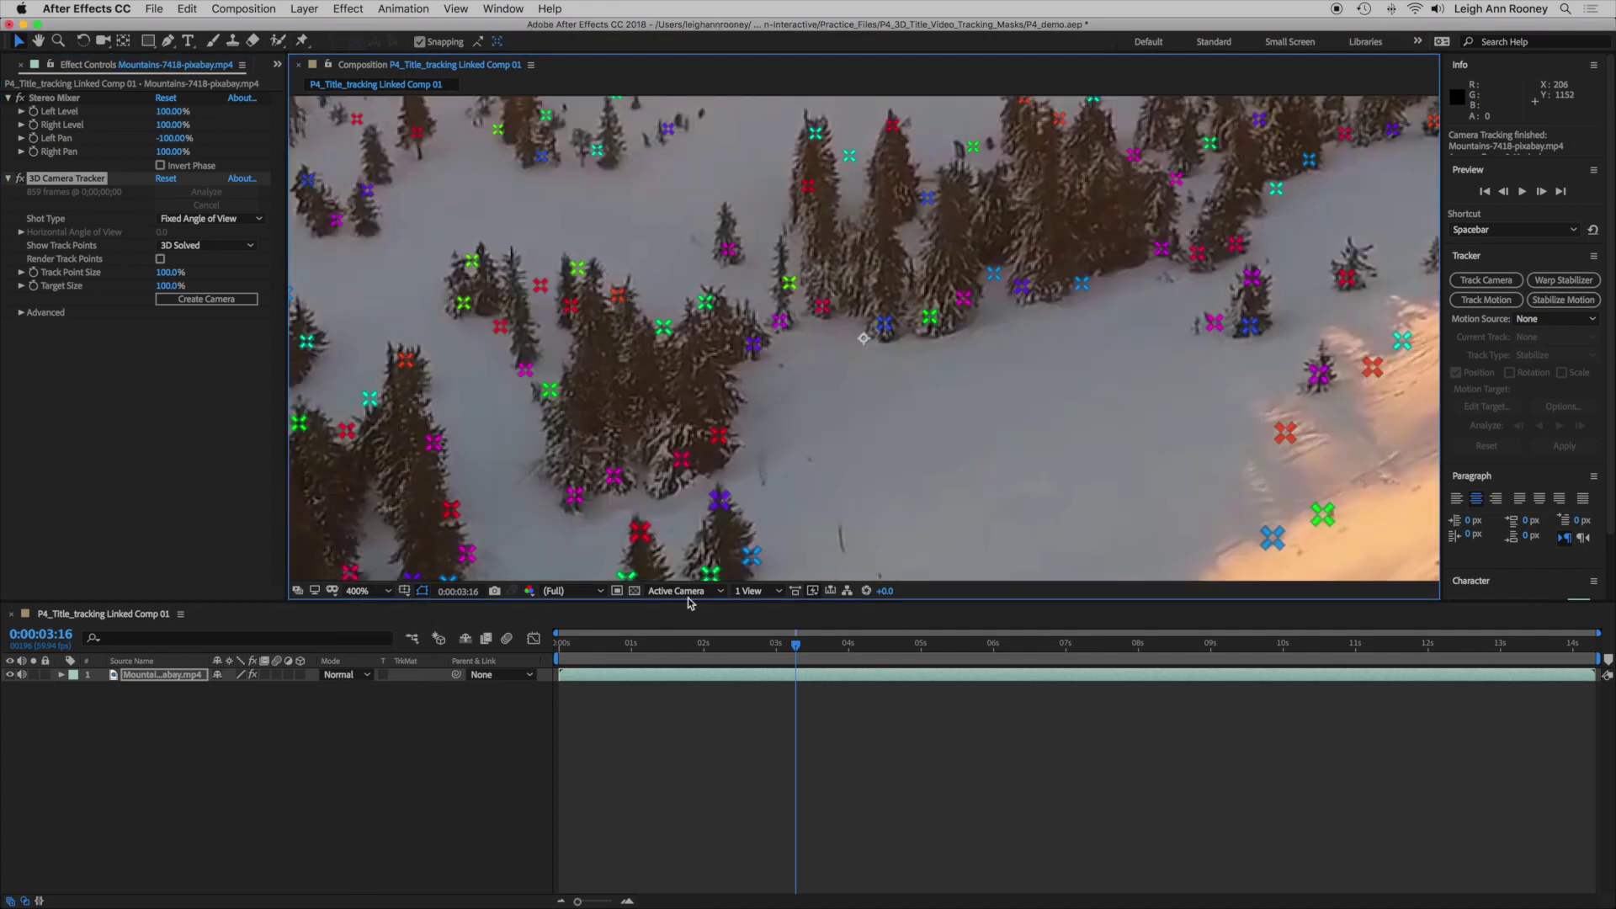
key(h)
drag(1049, 365, 638, 469)
drag(1083, 325, 829, 399)
key(v)
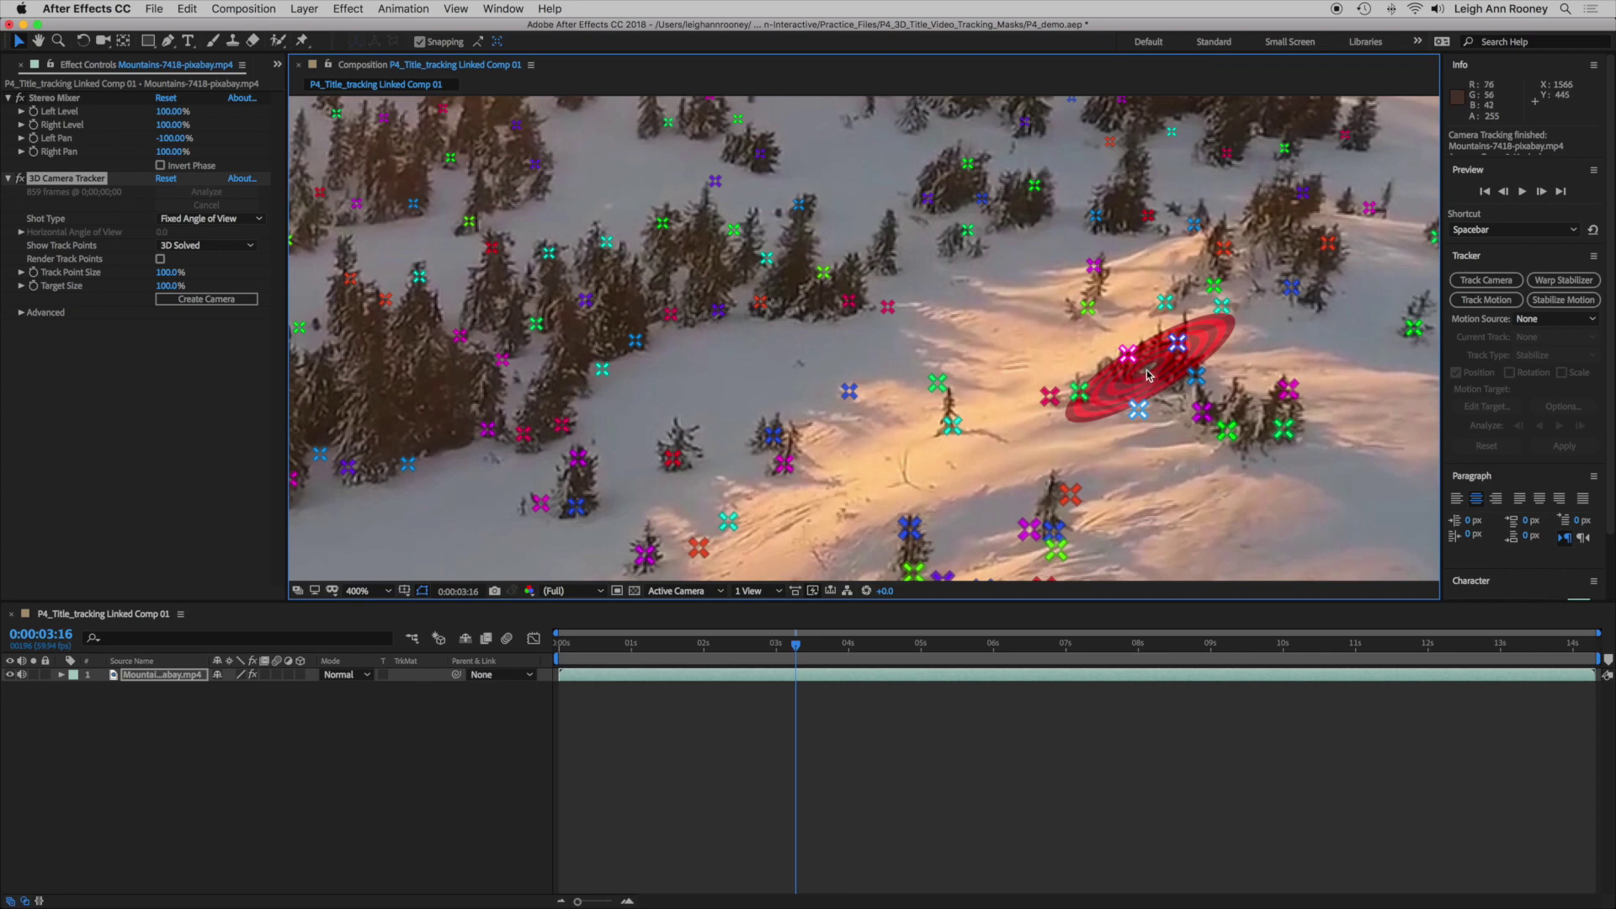
click(1149, 377)
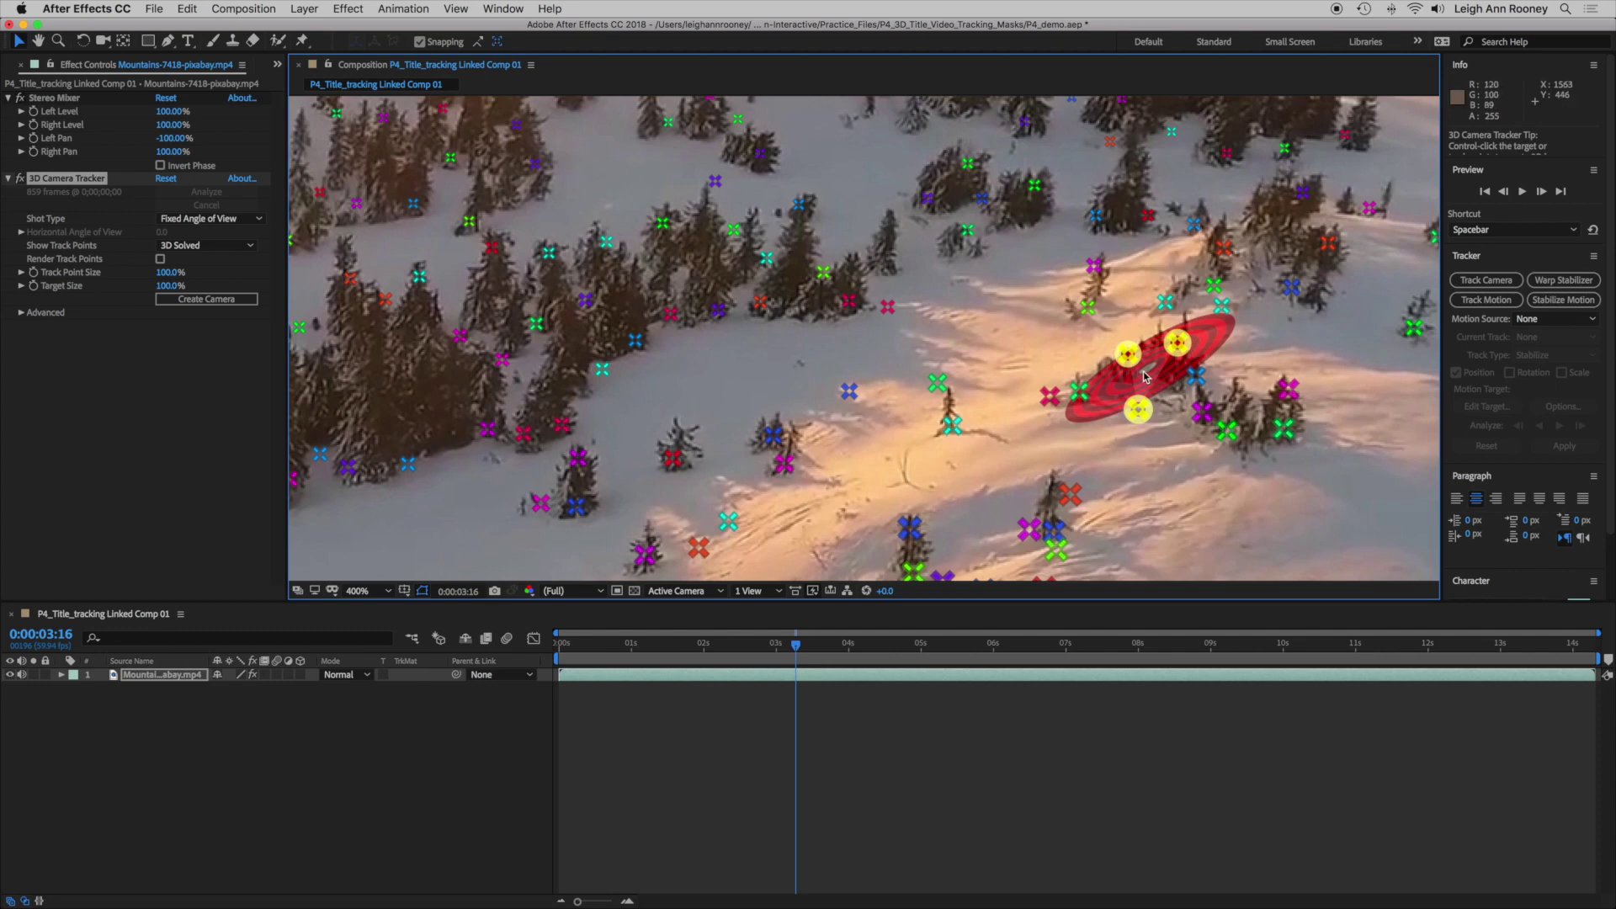
right_click(1145, 377)
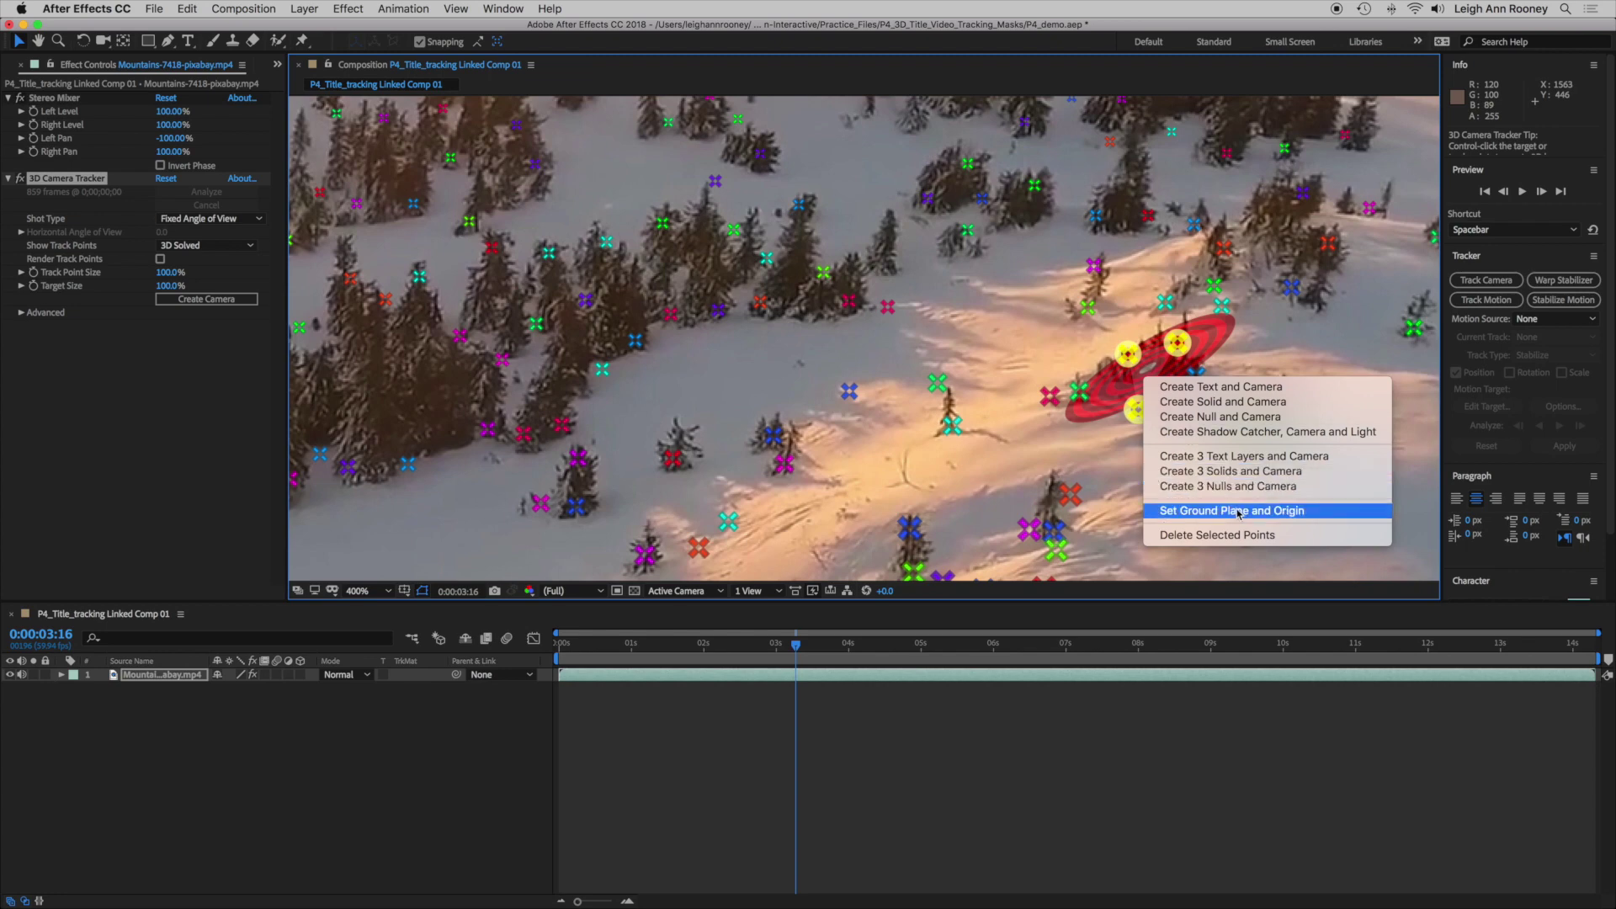
click(1313, 515)
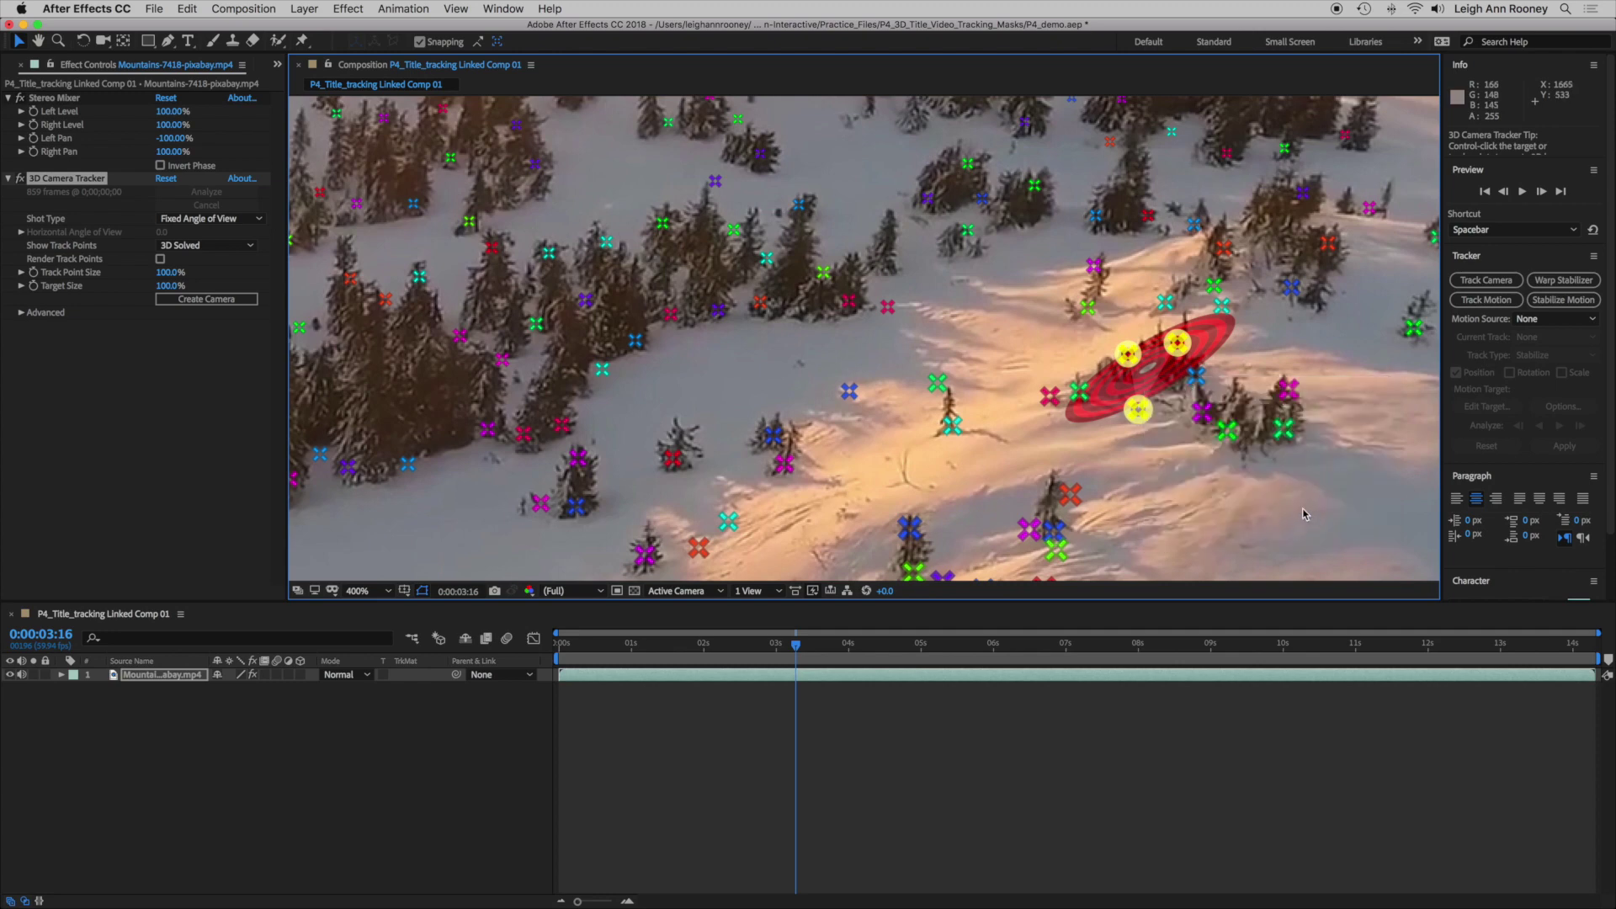
Create a text layer and tracker camera from the selected ground-plane track points on the snowy slope
right_click(1151, 373)
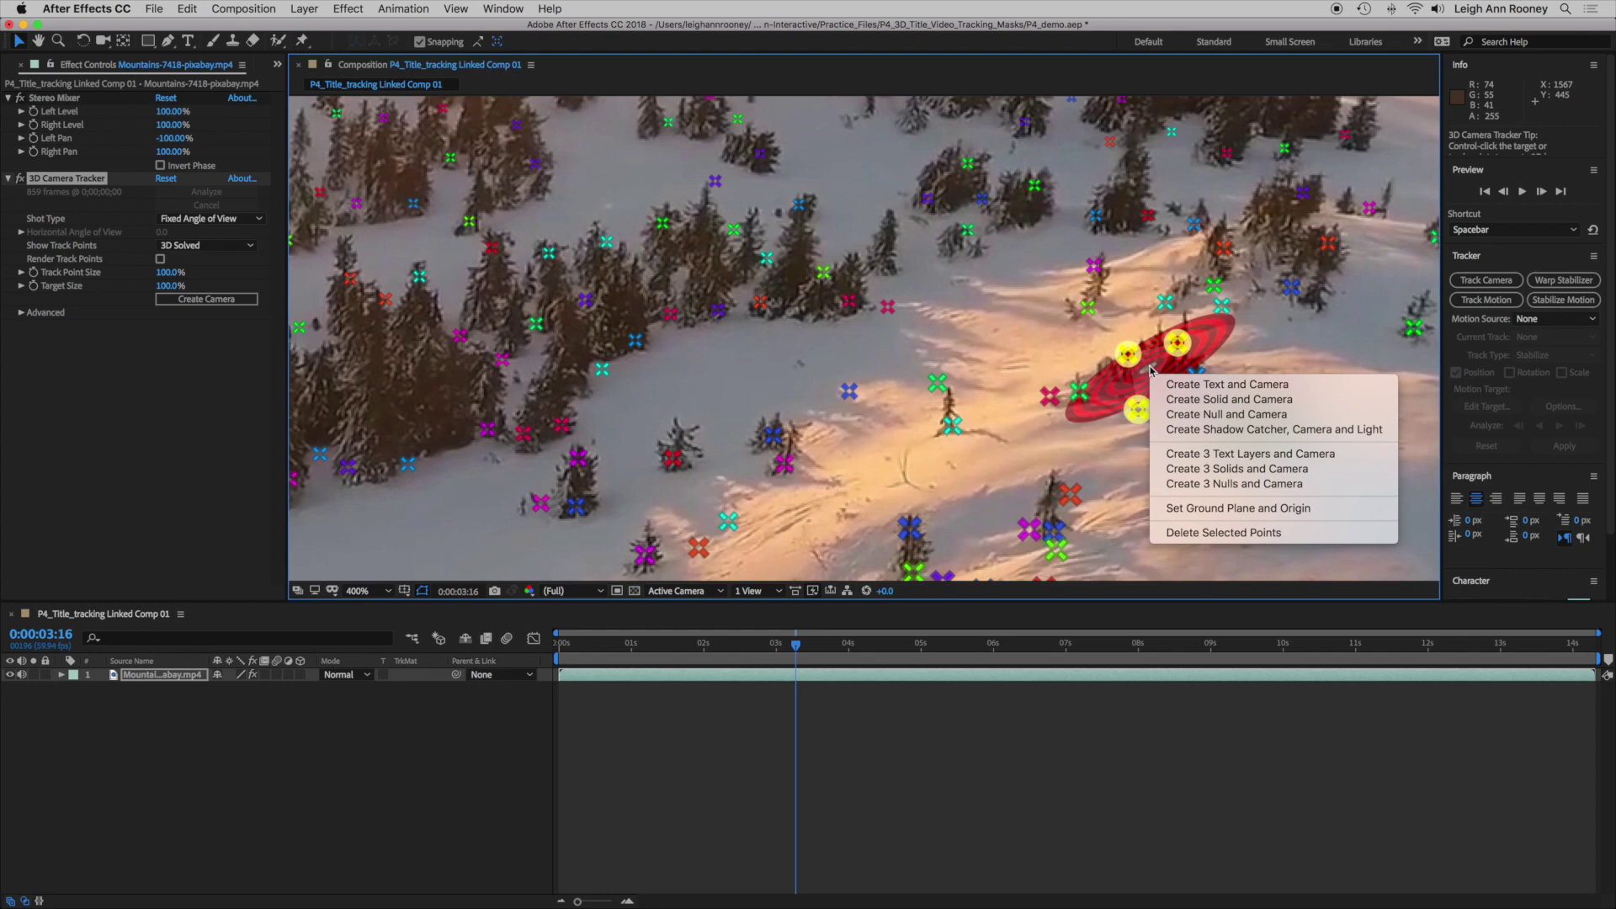
click(1257, 388)
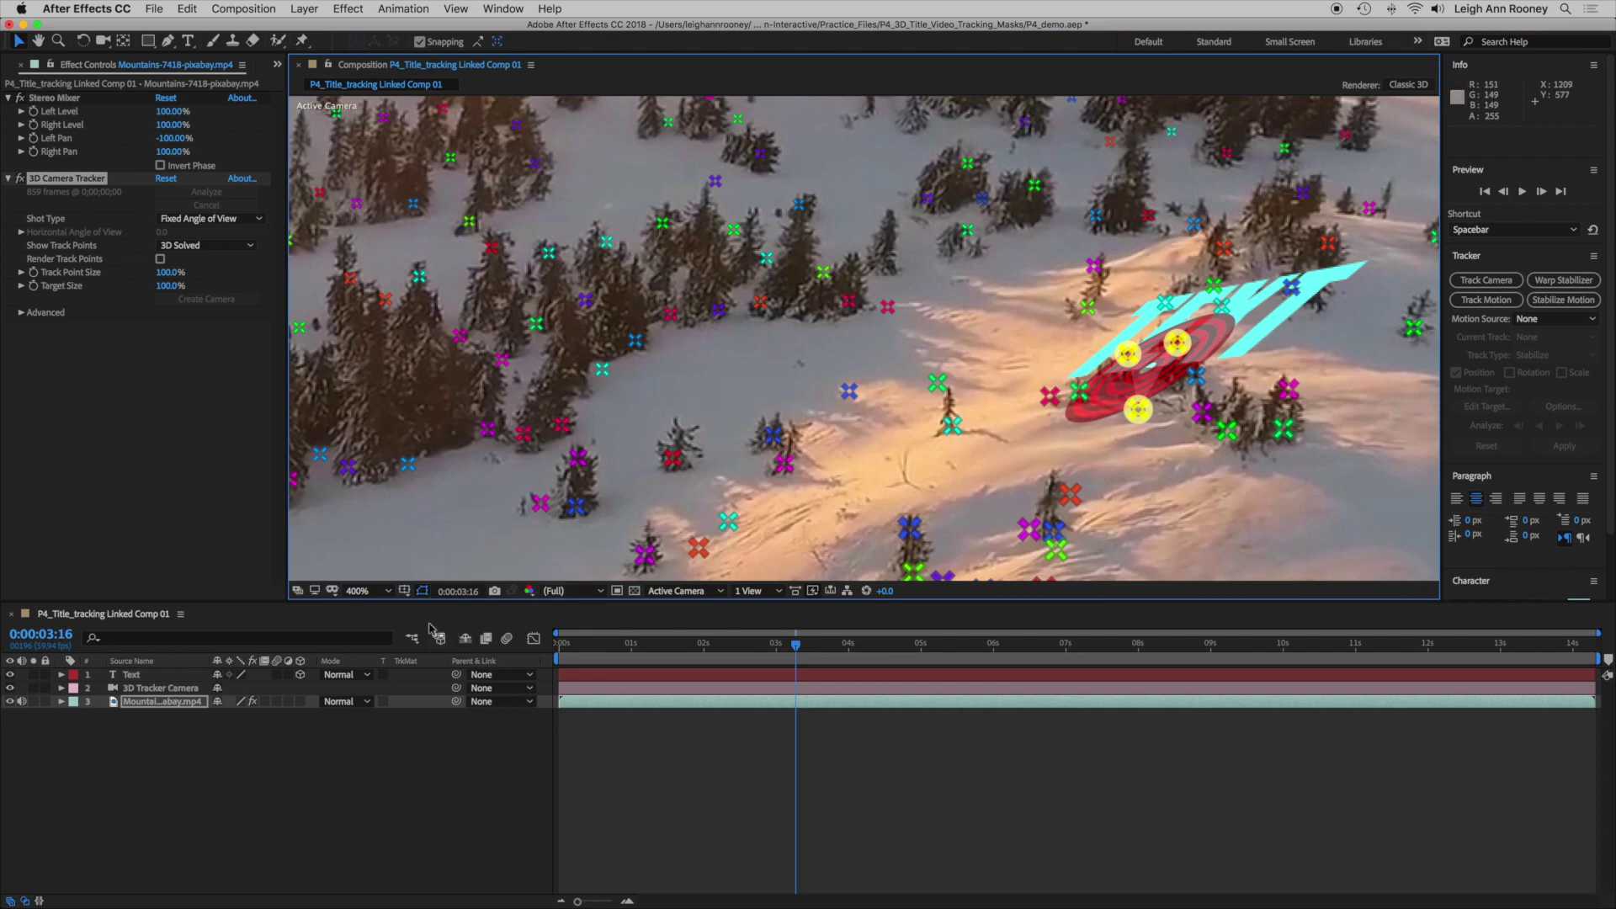
click(383, 591)
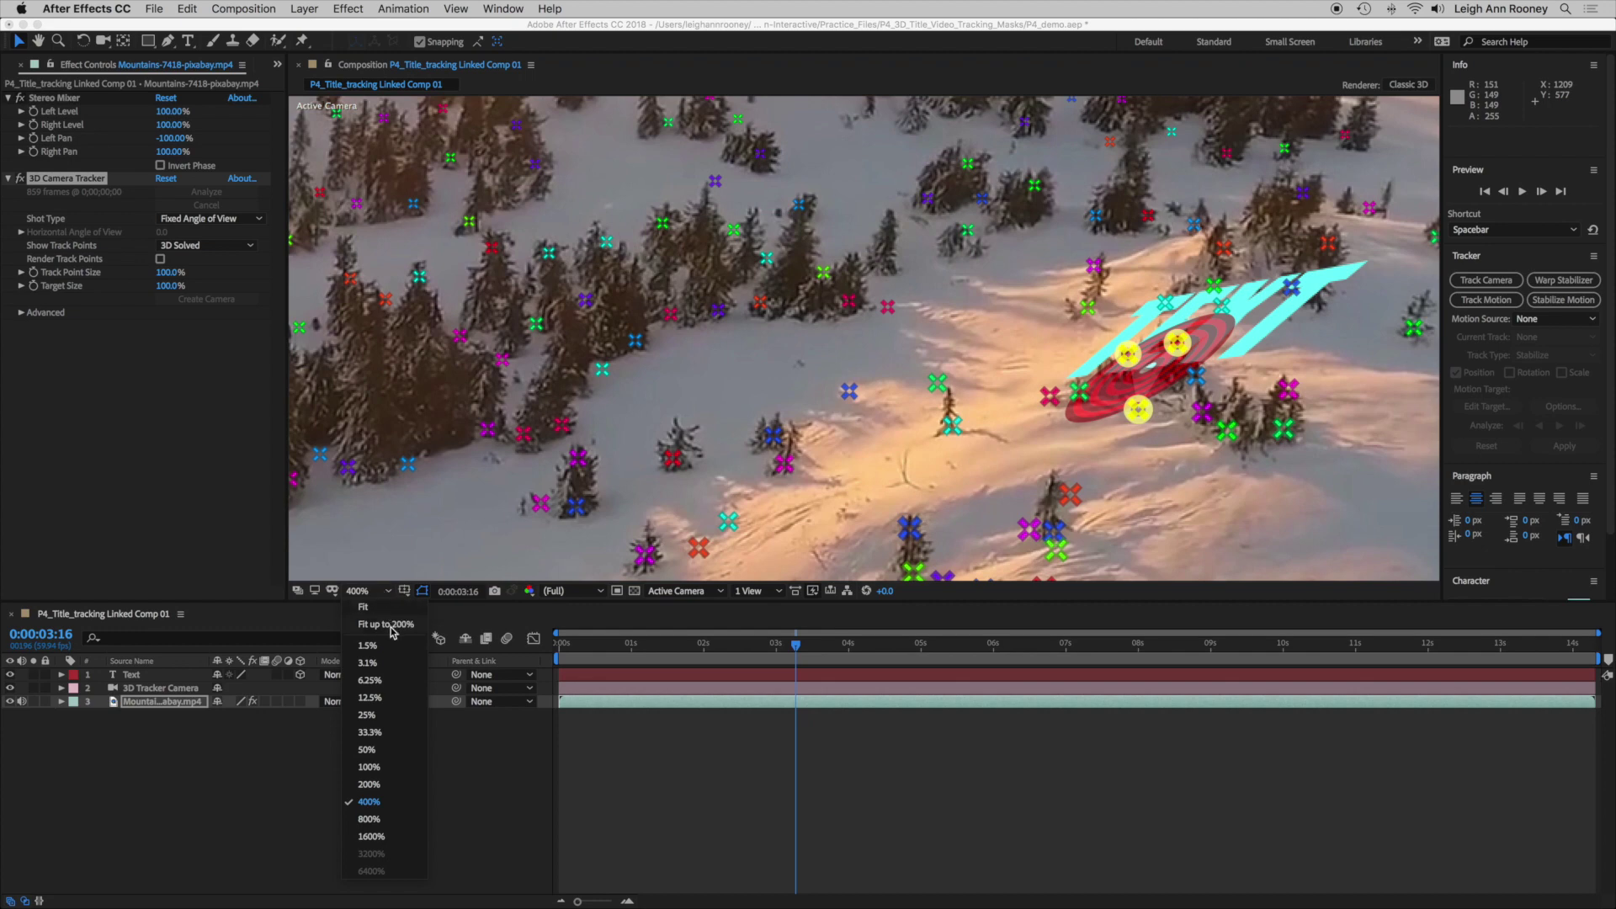
click(385, 624)
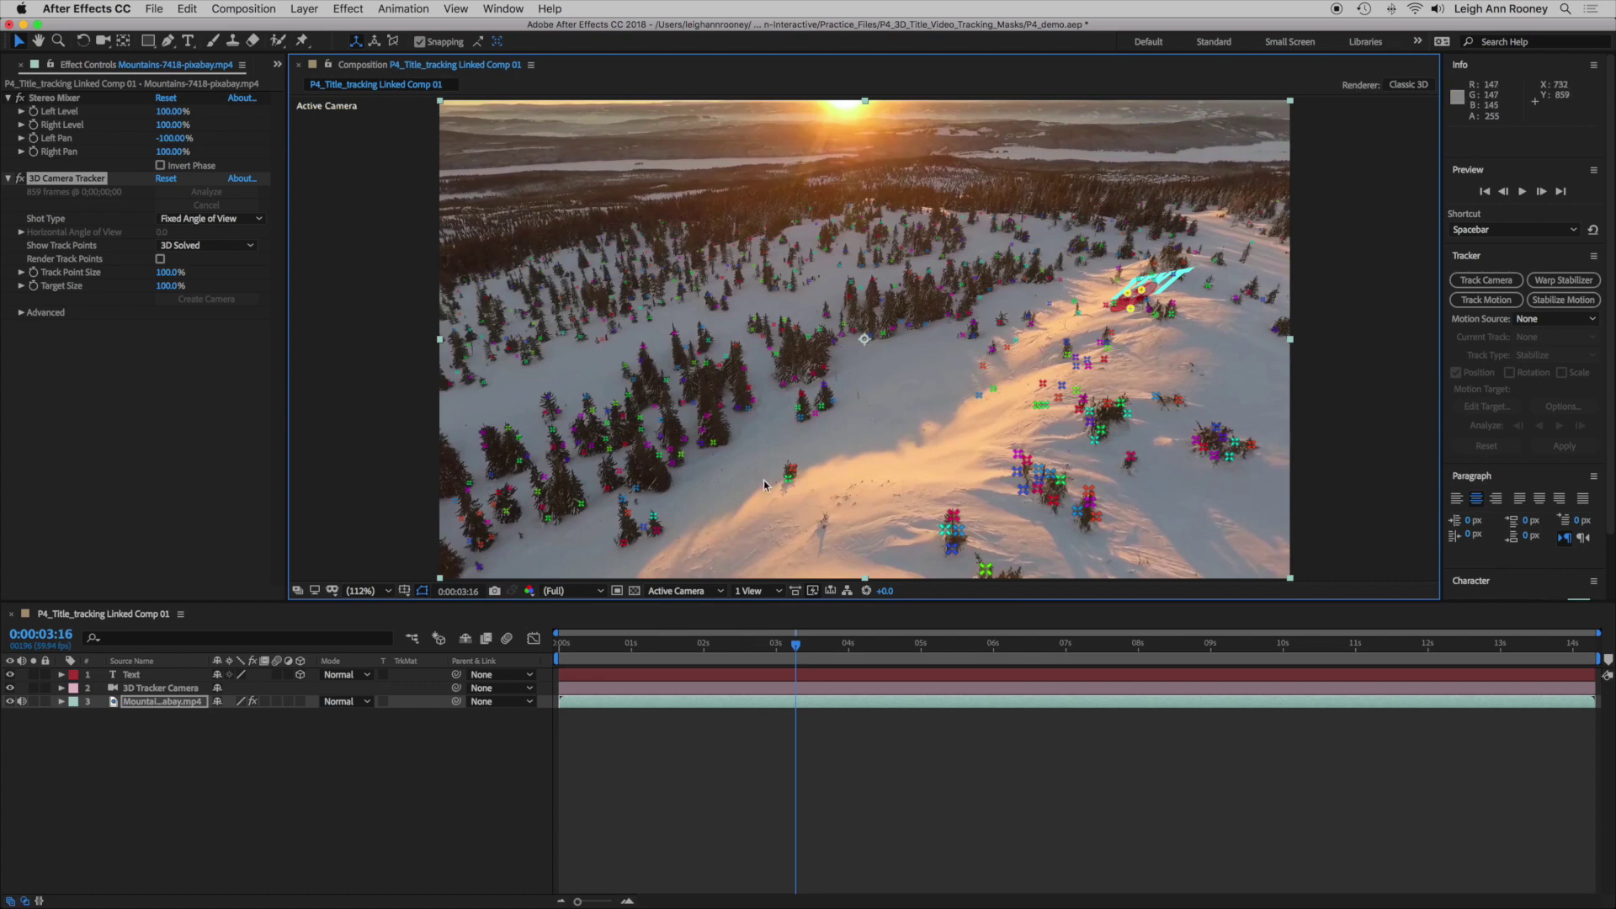
Move the playhead to 0:00:02:23 and set the text layer's X orientation to 0° so the text stands upright
drag(794, 645, 731, 650)
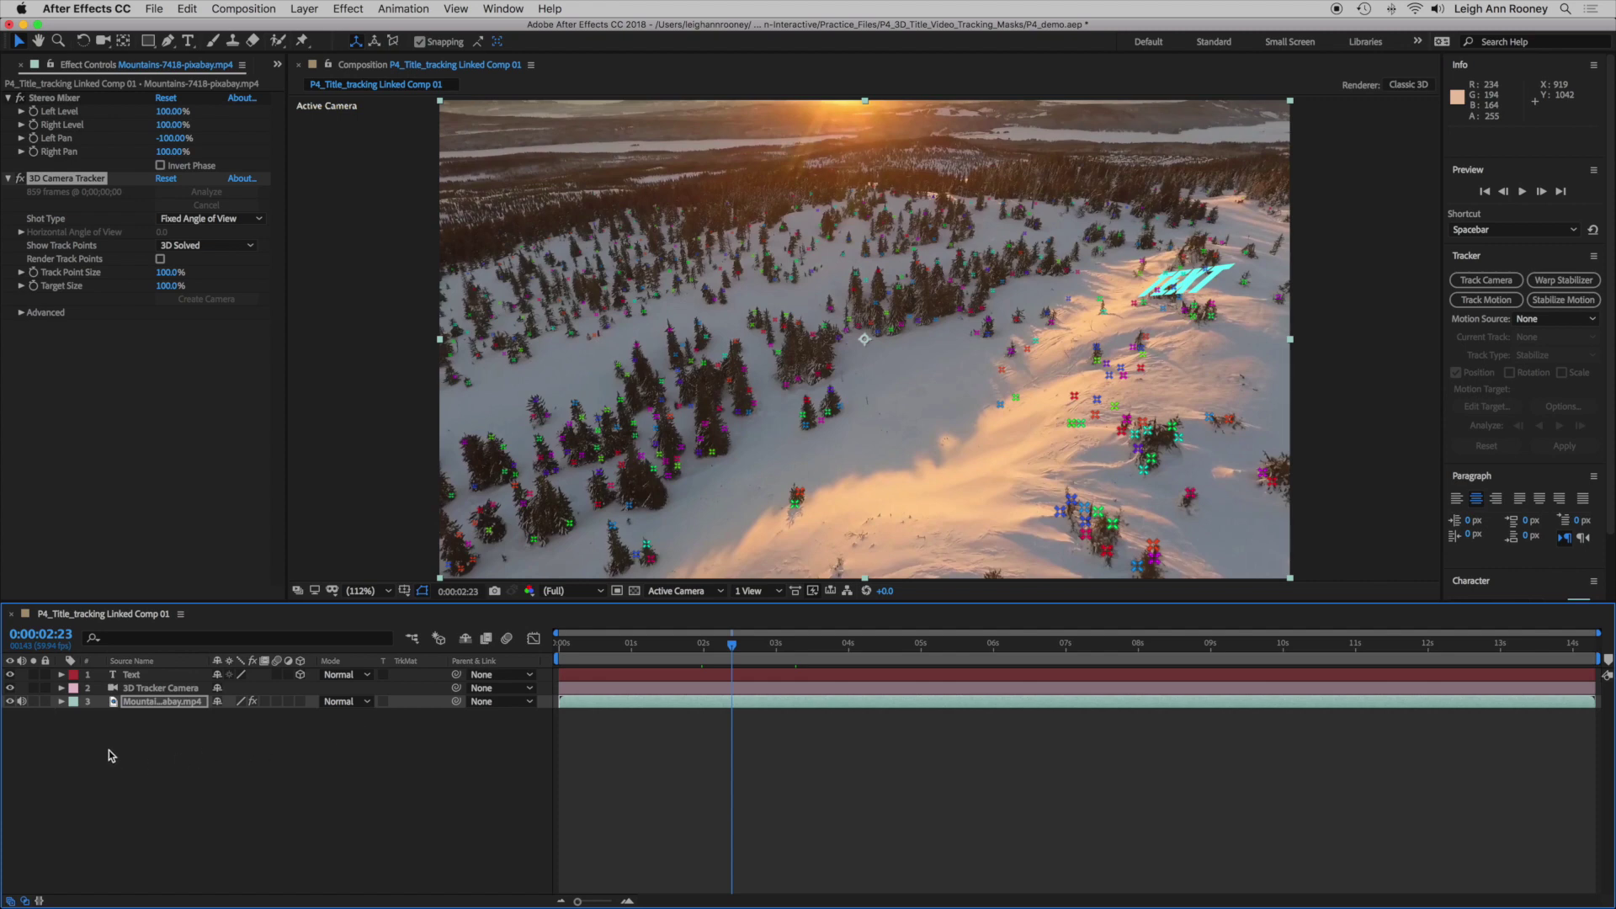
click(61, 675)
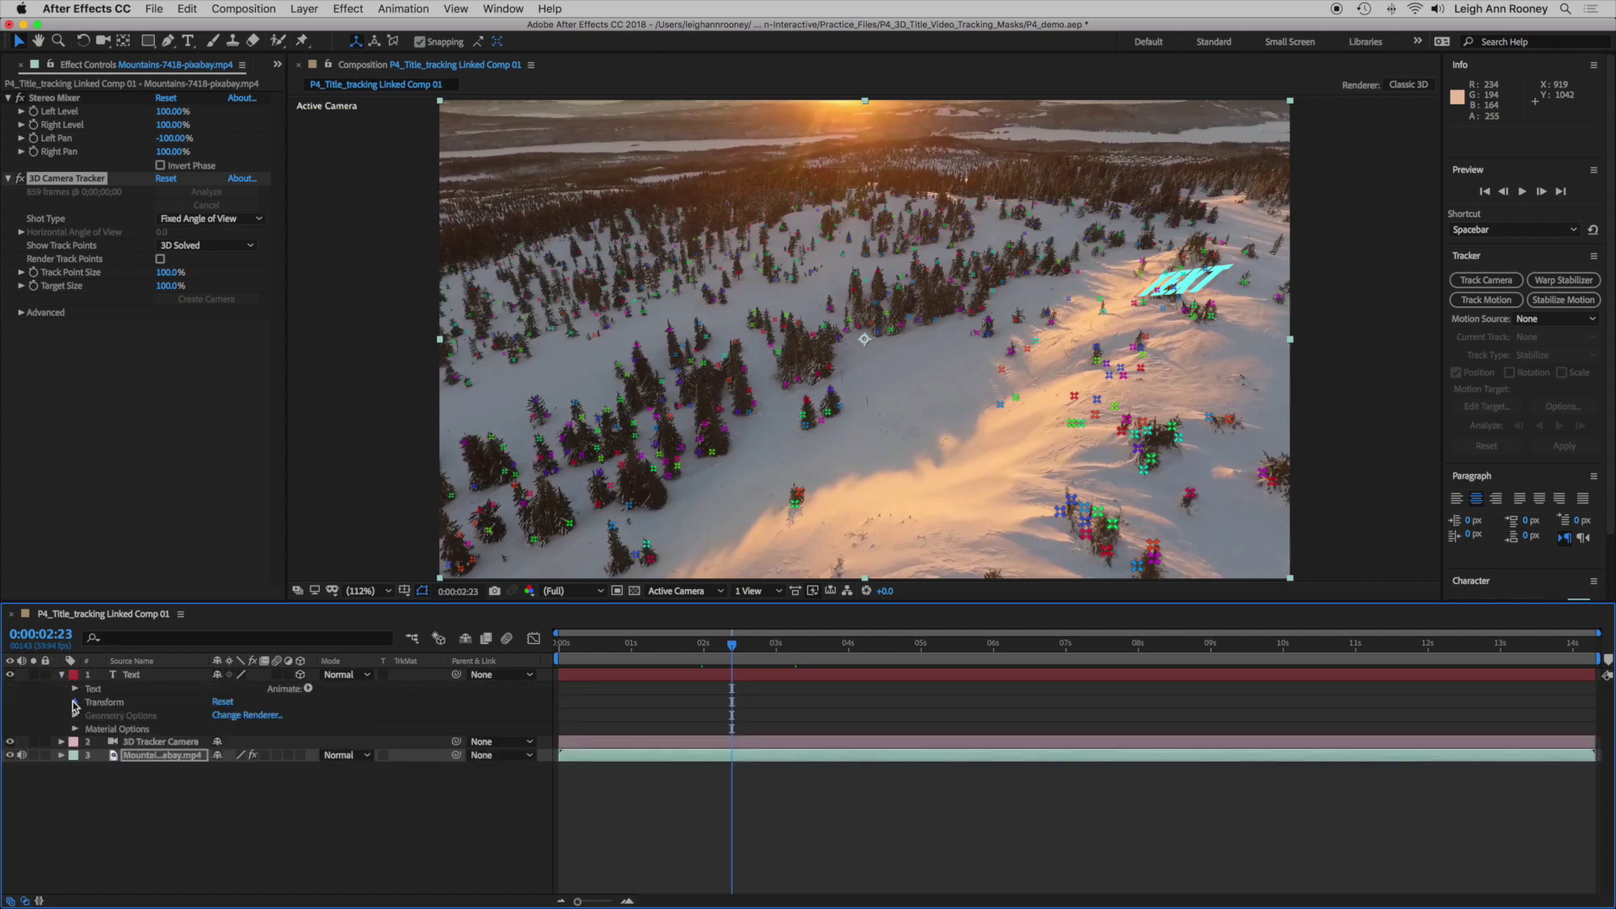
click(75, 702)
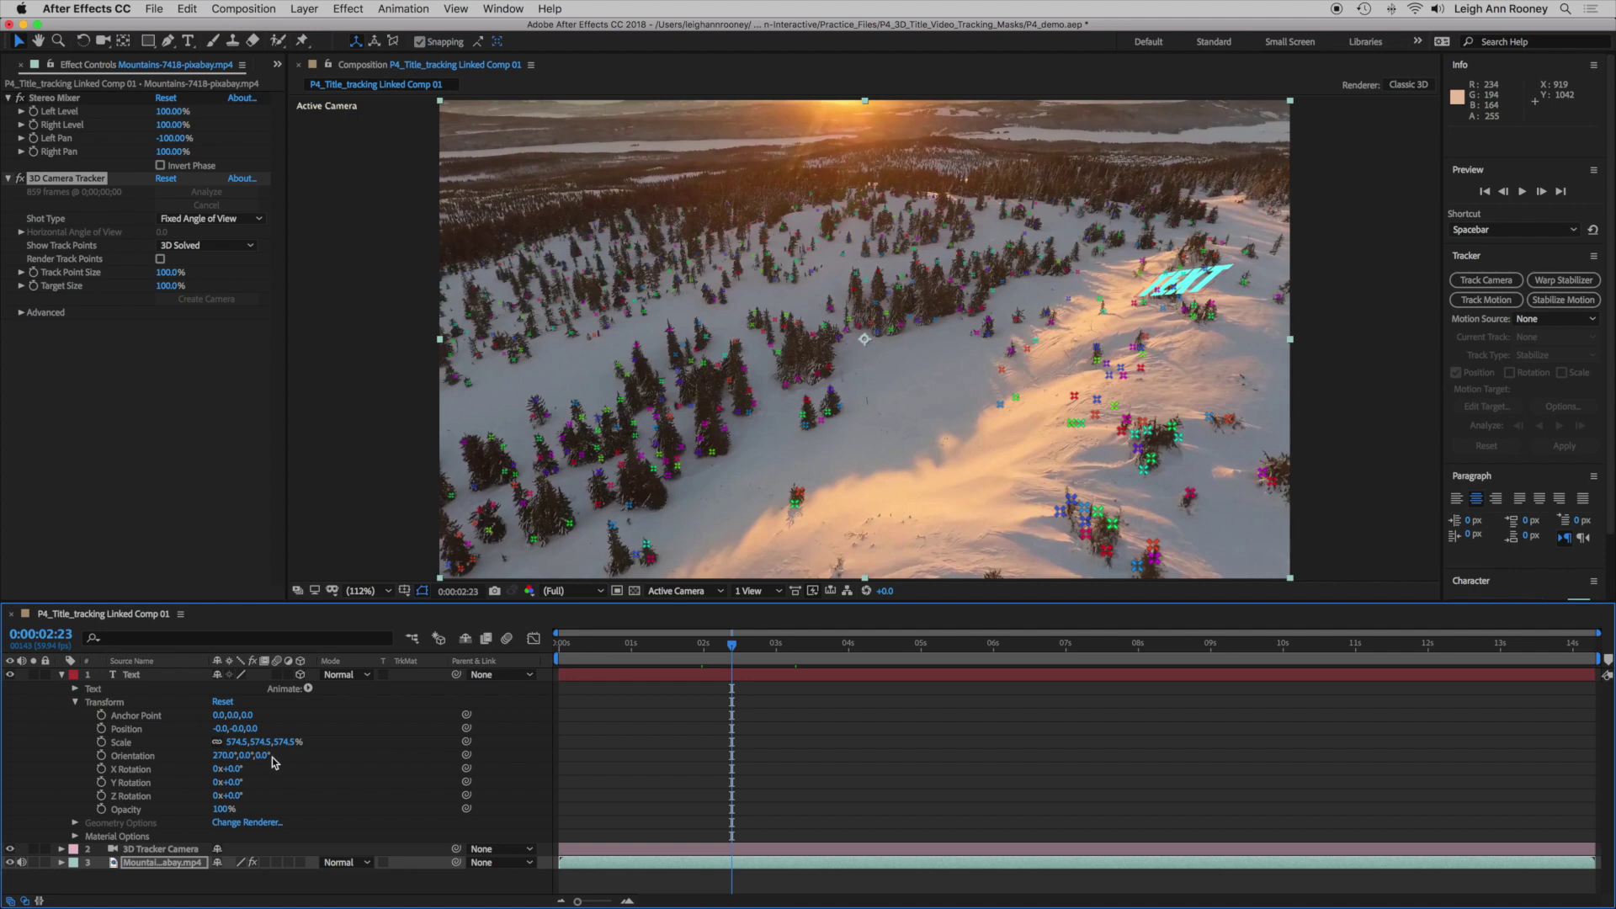
click(224, 755)
text(0)
key(Tab)
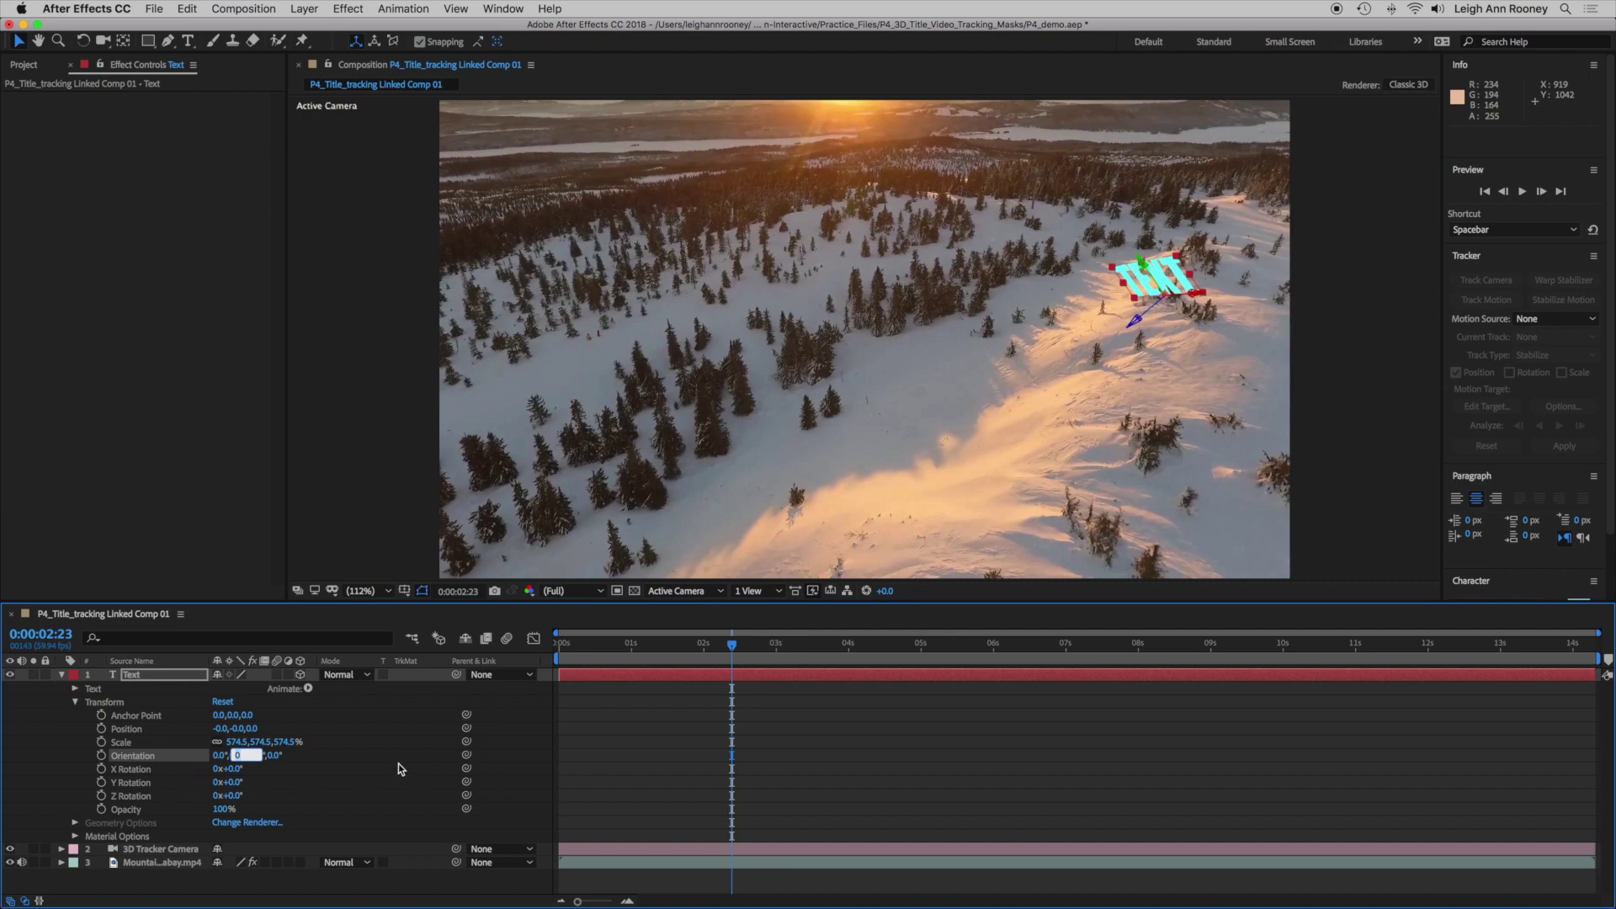
Move the playhead to 0:00:02:38 and switch to the Text workspace
mouse_move(732, 649)
mouse_down()
mouse_move(790, 648)
mouse_move(750, 651)
mouse_up()
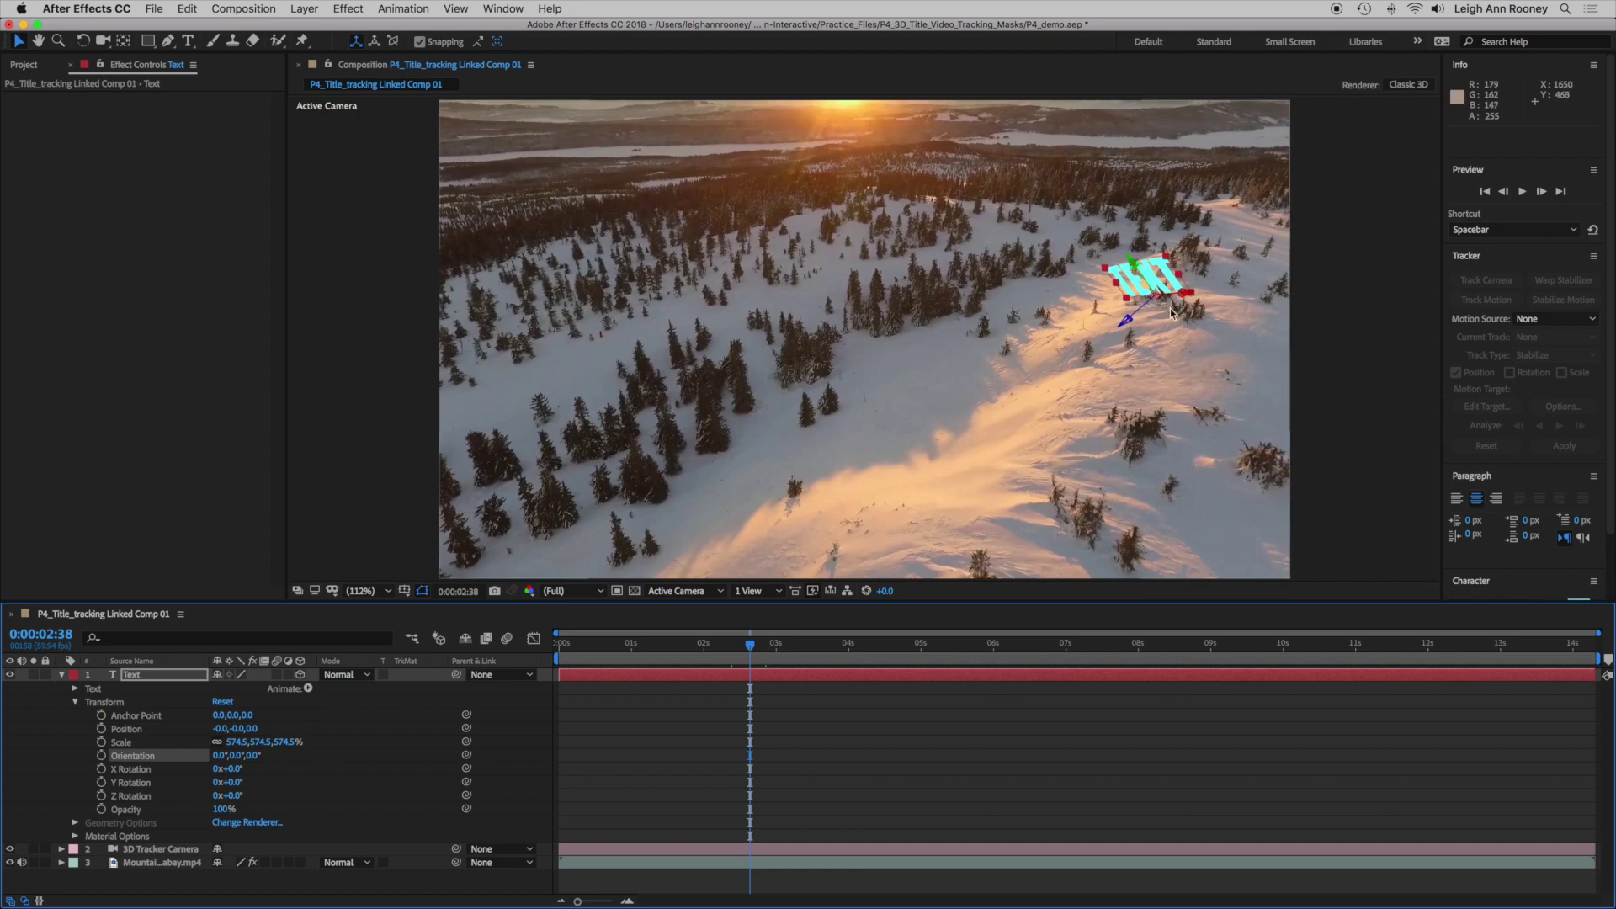
click(1417, 42)
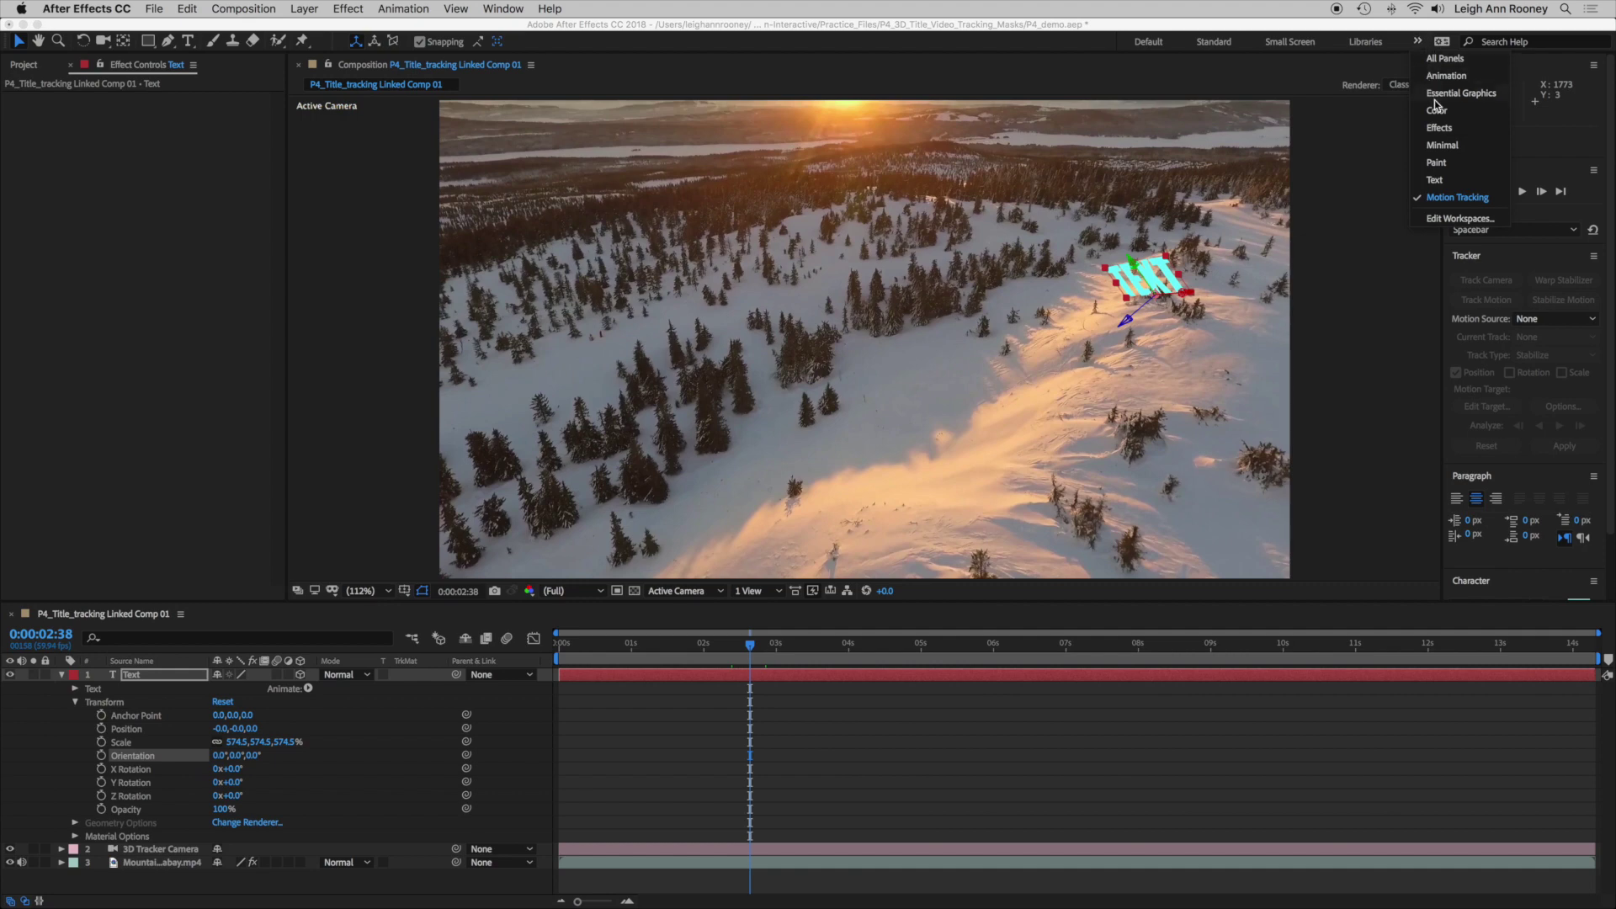
click(1451, 191)
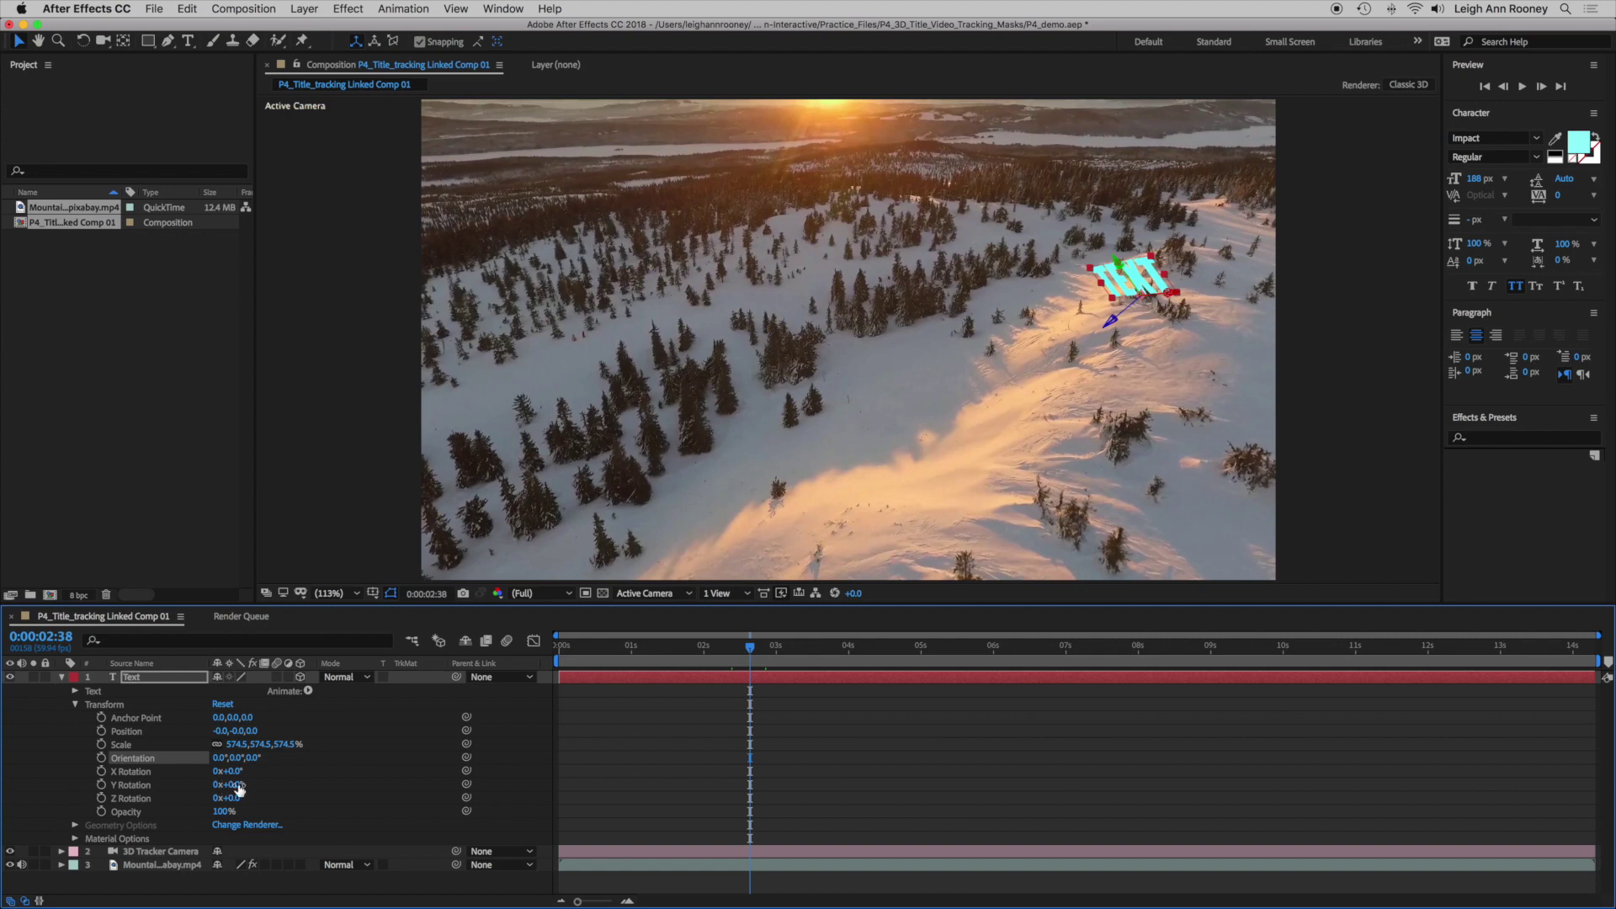
Set the text layer's Y rotation to -44° and its anchor point's Y value to 79.0
mouse_move(231, 789)
mouse_down()
mouse_move(251, 787)
mouse_move(202, 790)
mouse_up()
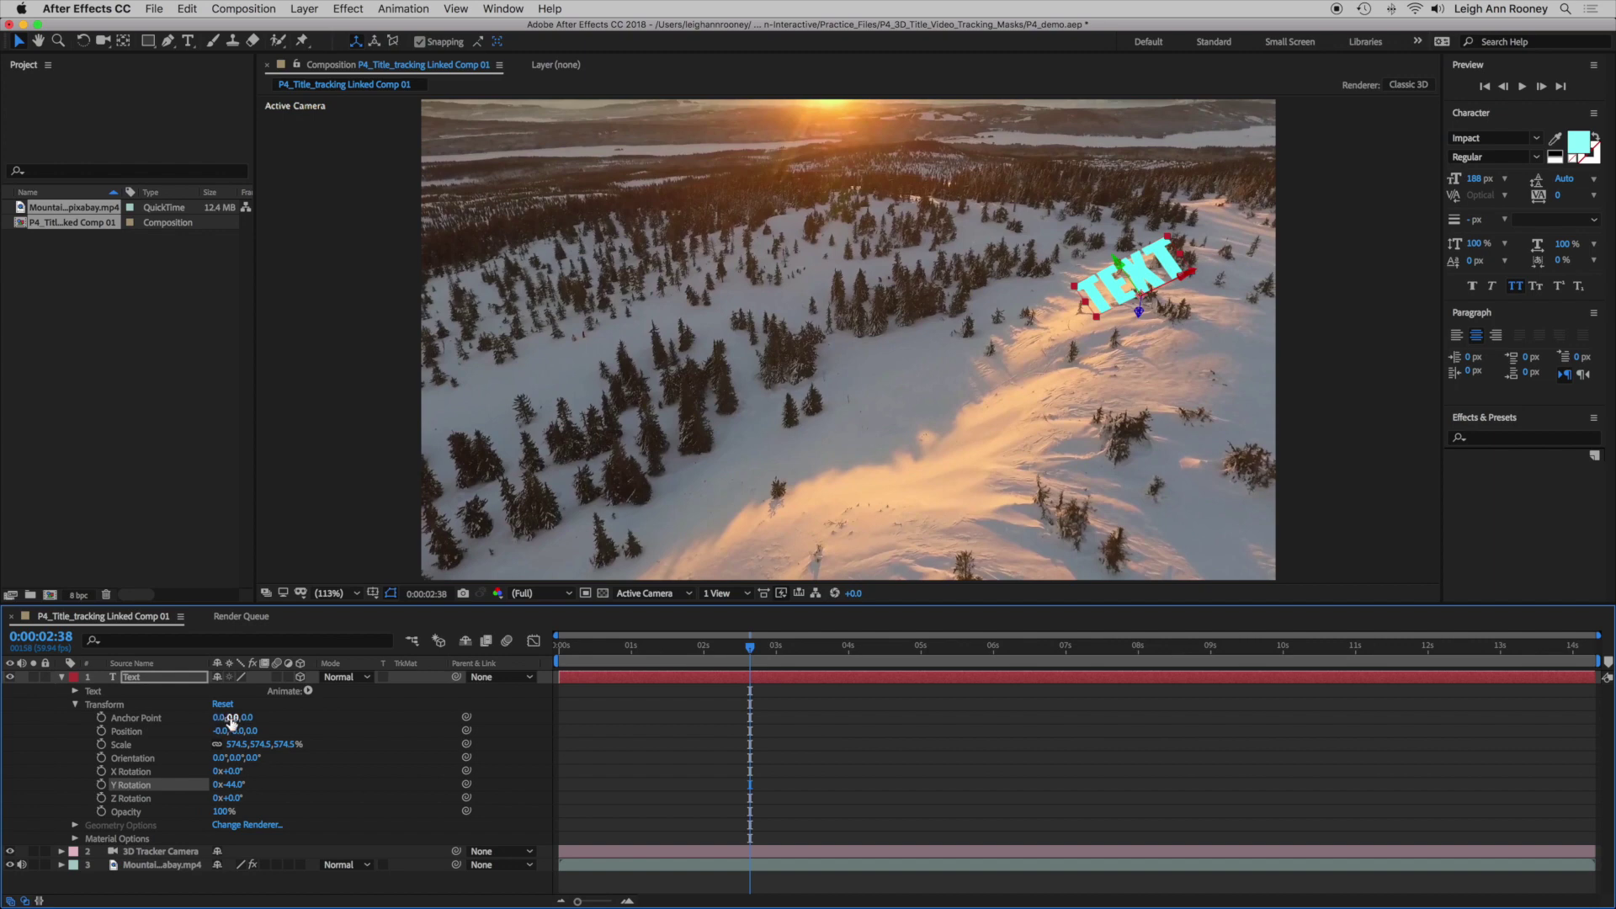
drag(232, 719, 280, 719)
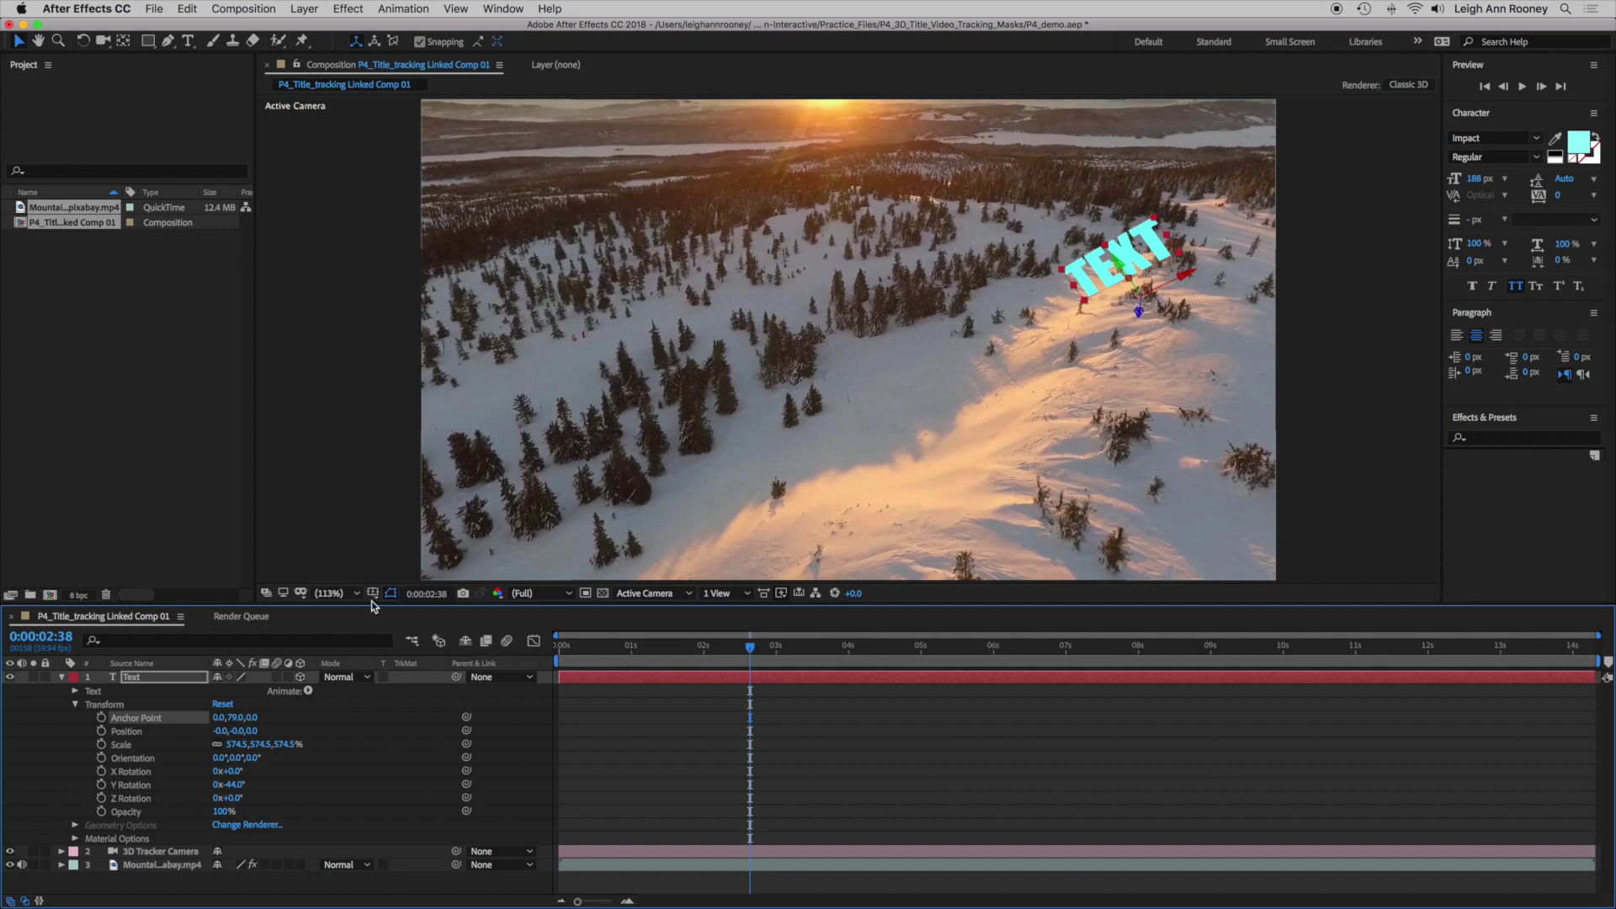
click(74, 705)
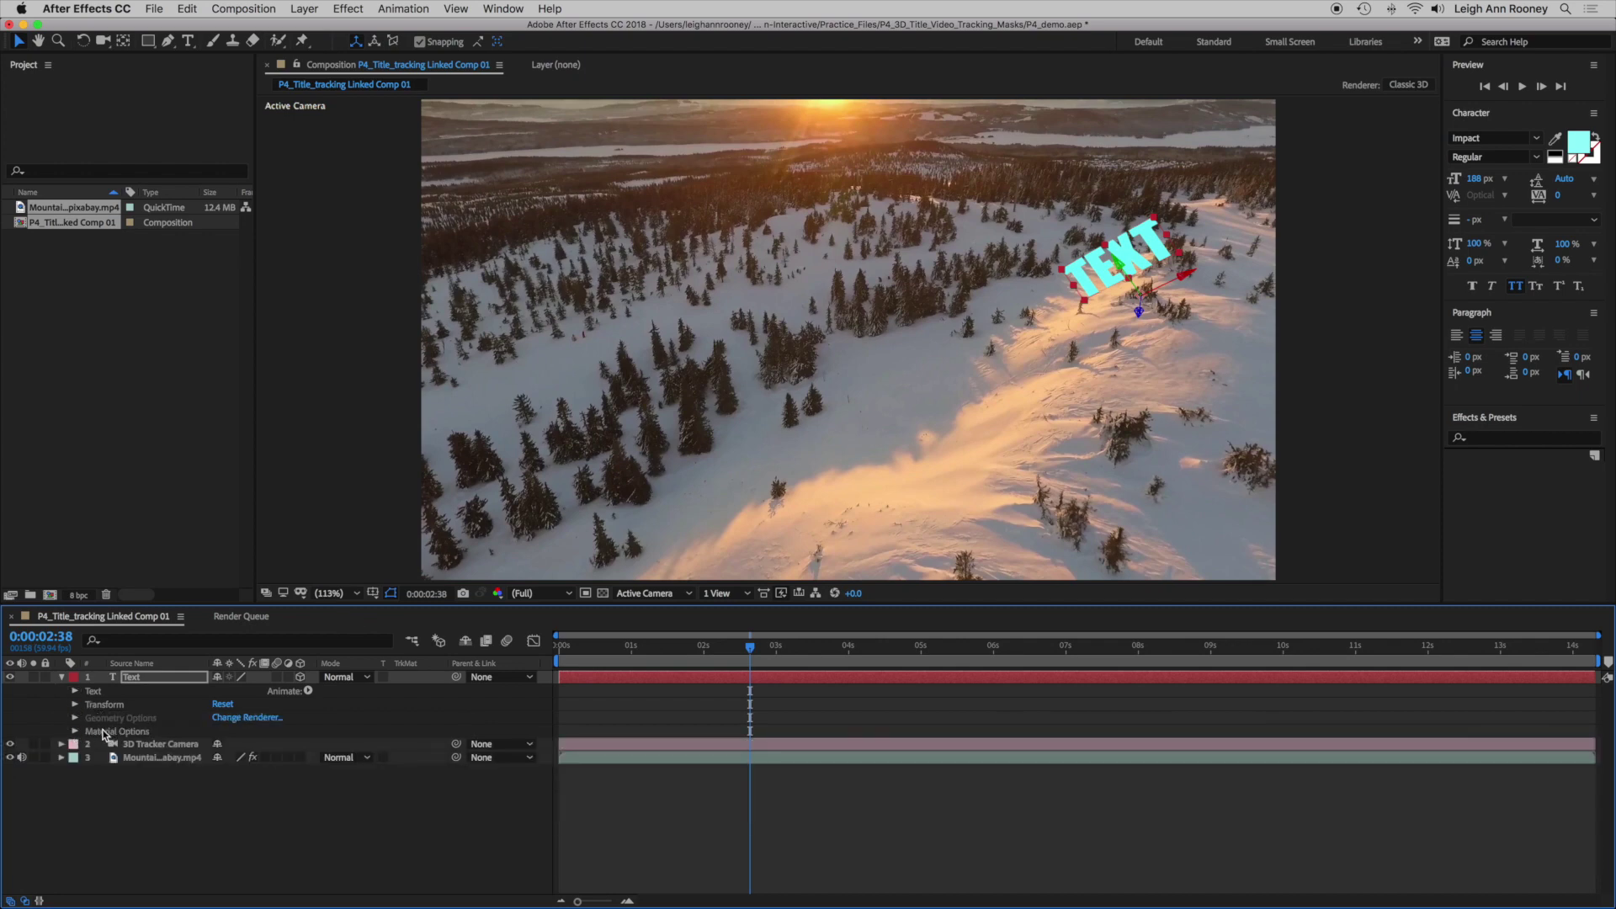
Reveal the text layer's material options and choose CINEMA 4D as the composition's 3D renderer
click(75, 731)
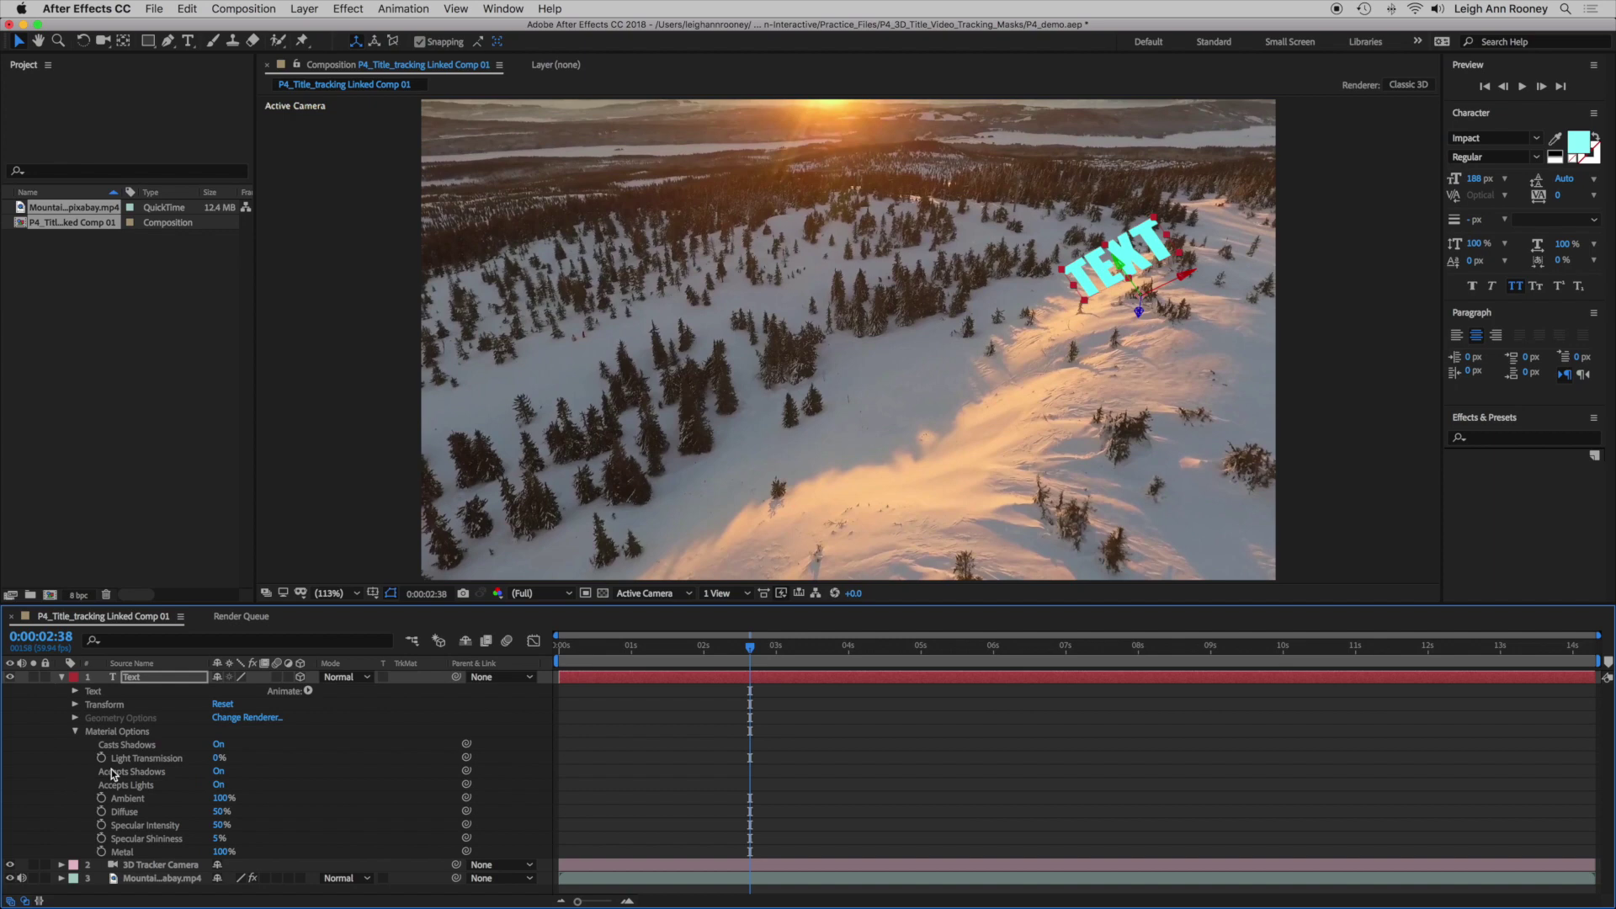
click(1409, 88)
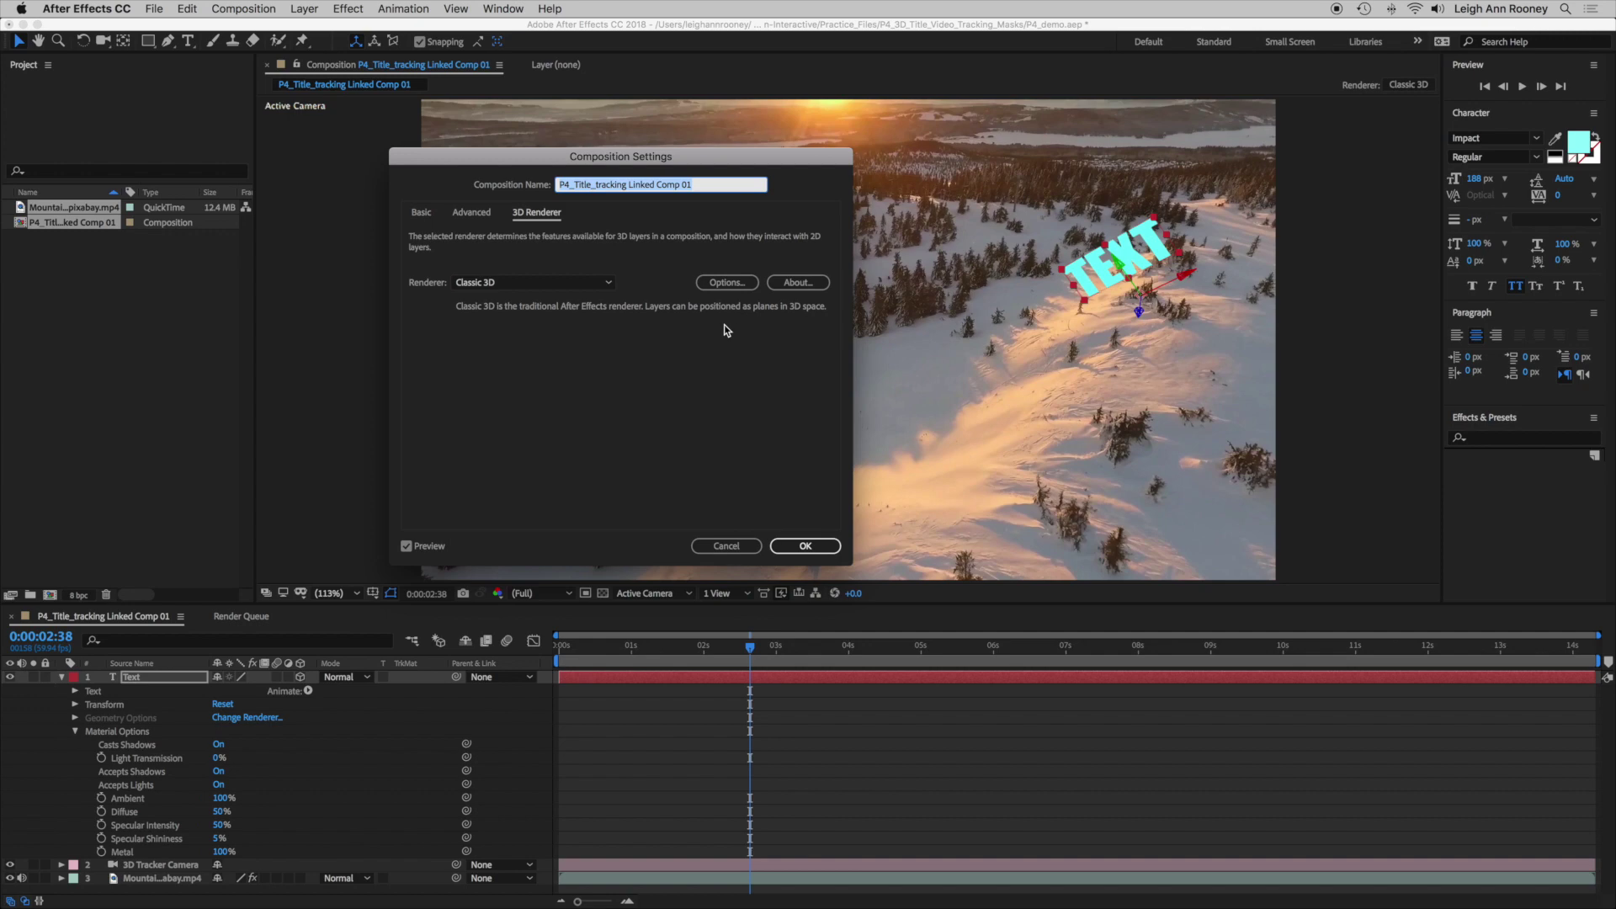
click(607, 283)
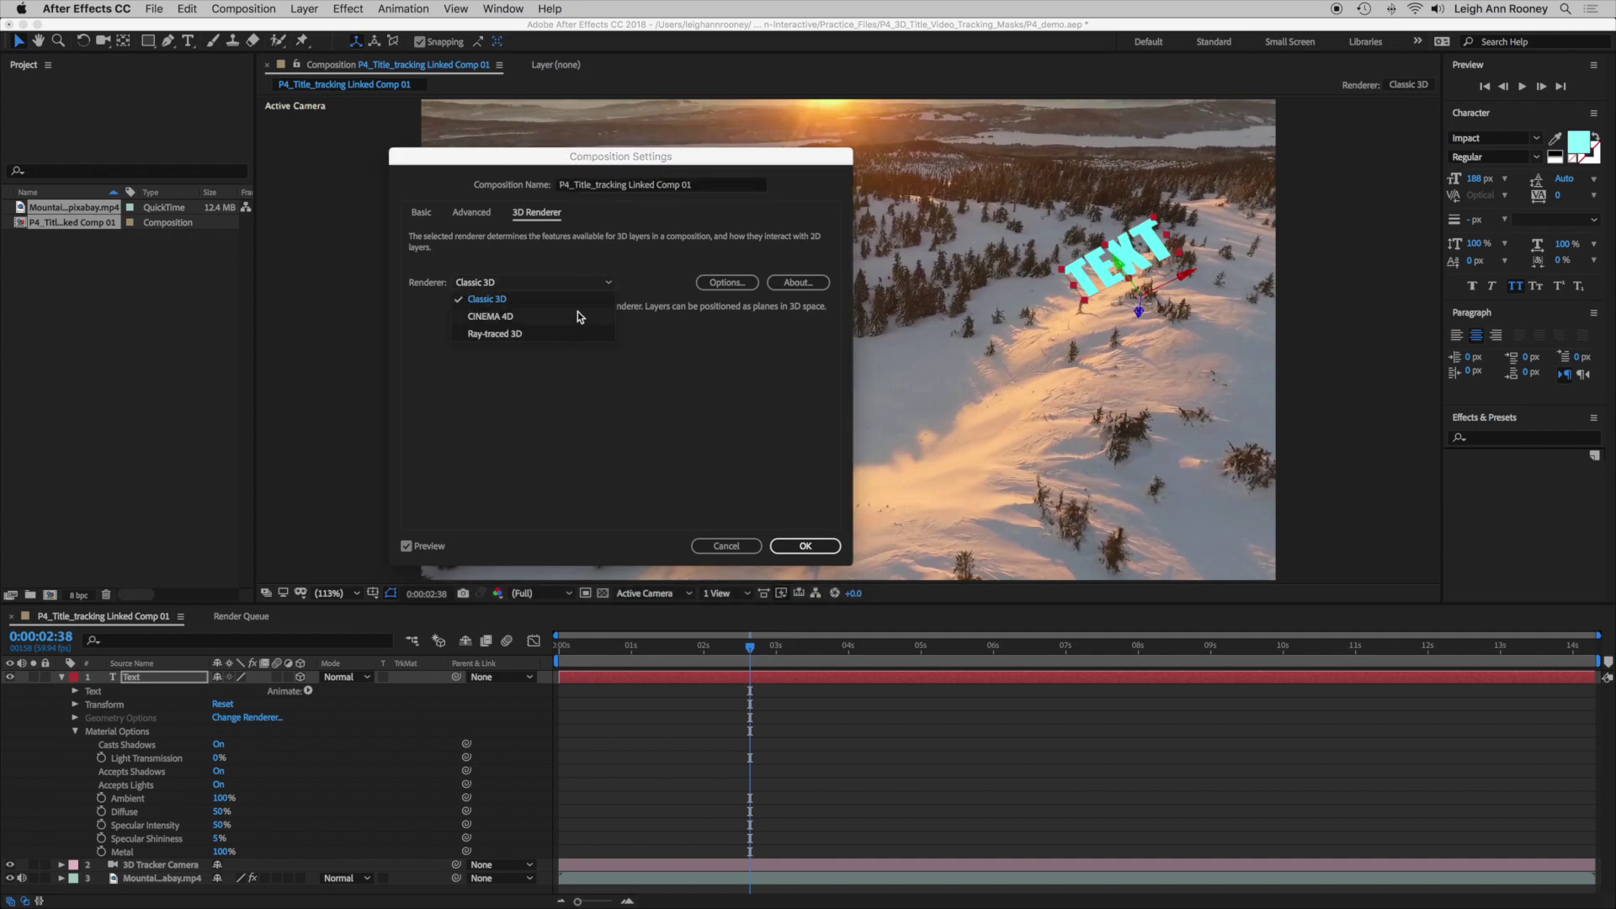
click(578, 317)
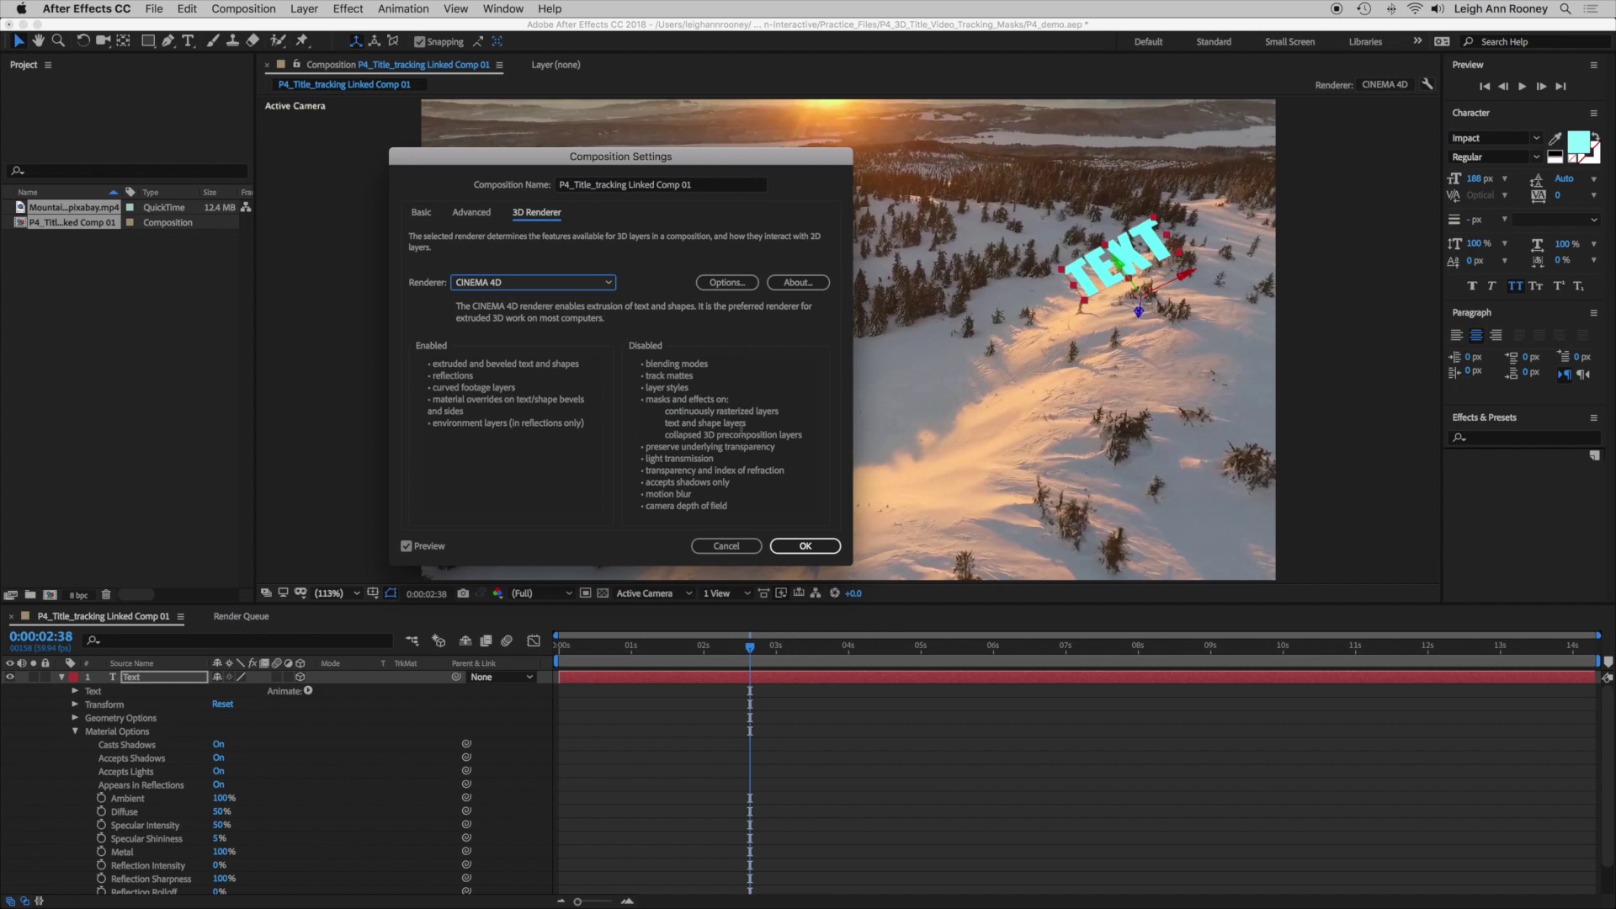
key(Tab)
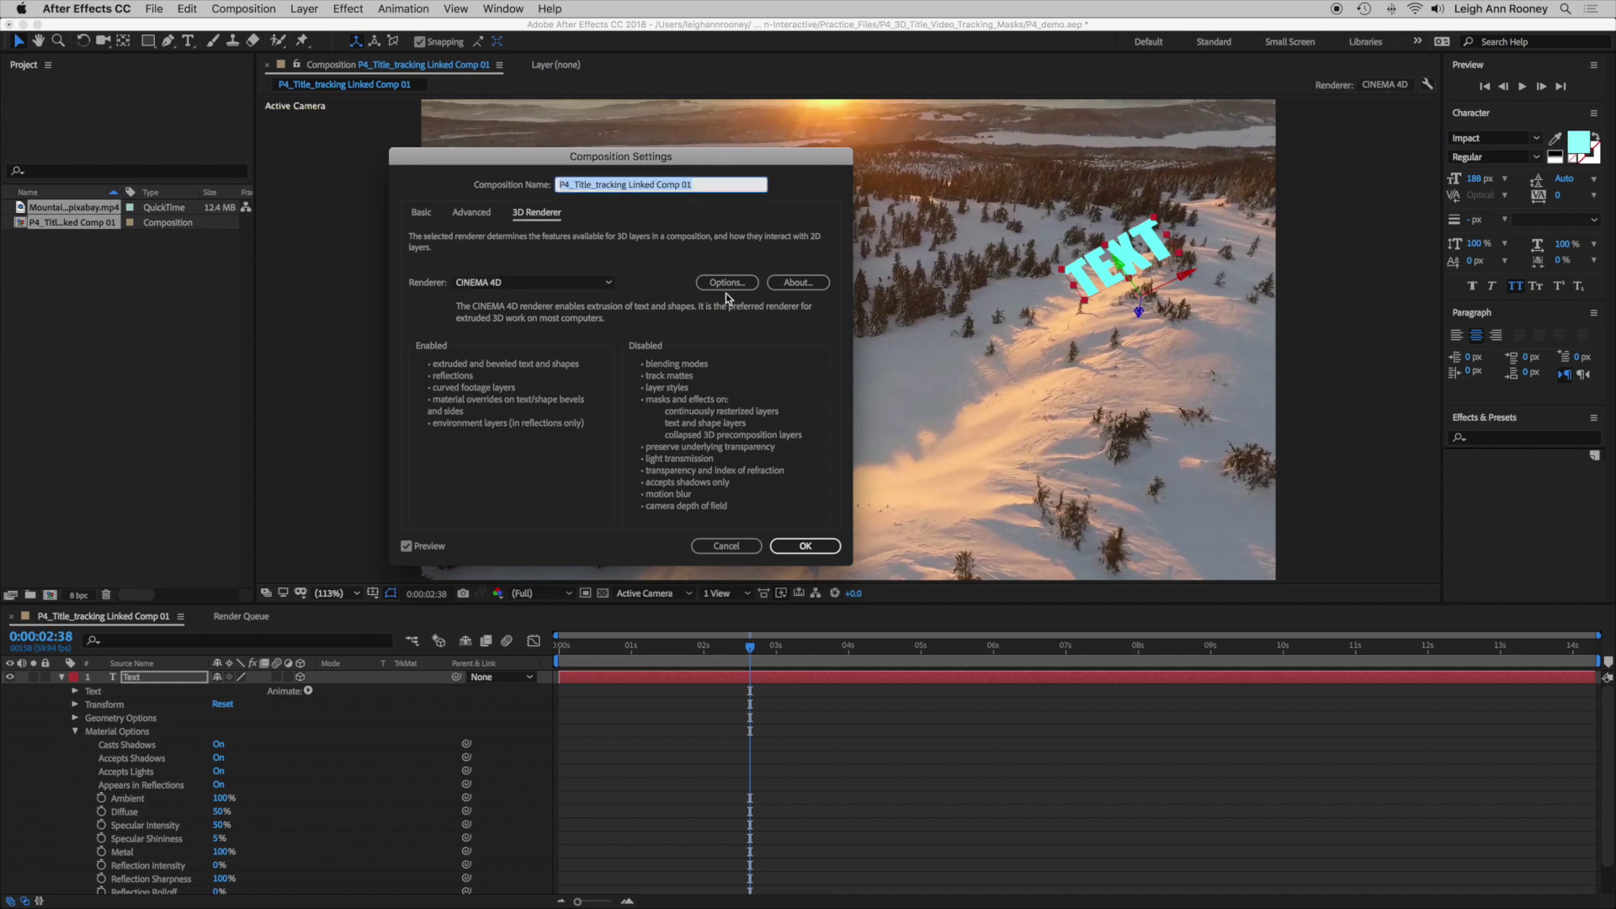
Set the CINEMA 4D renderer quality to 8 and apply the composition settings
click(726, 284)
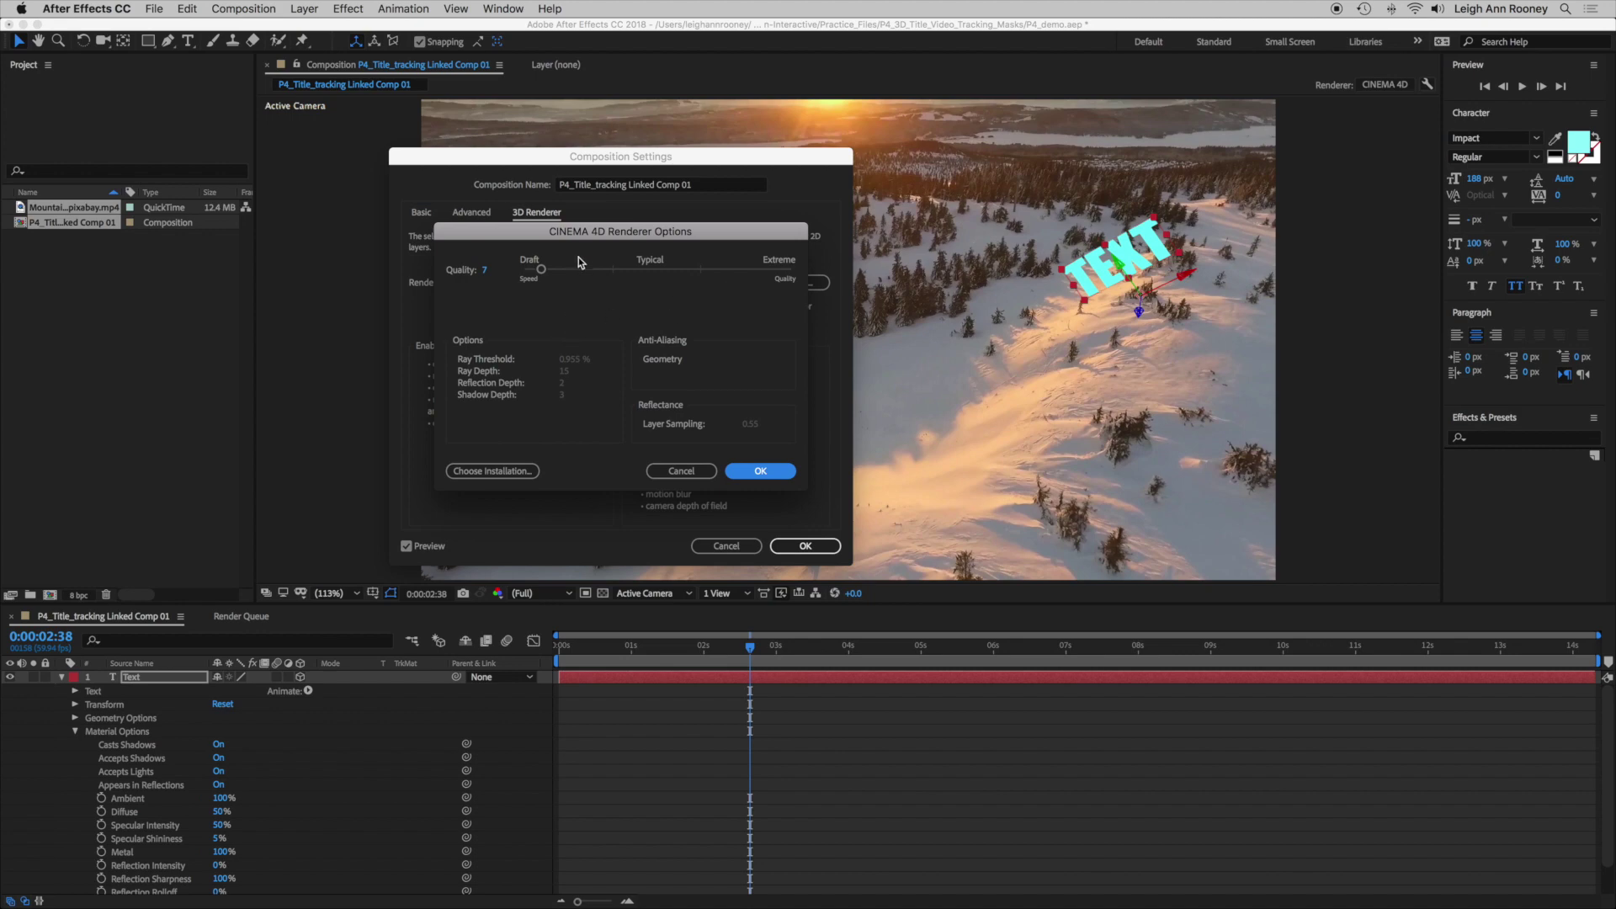
drag(560, 239, 576, 278)
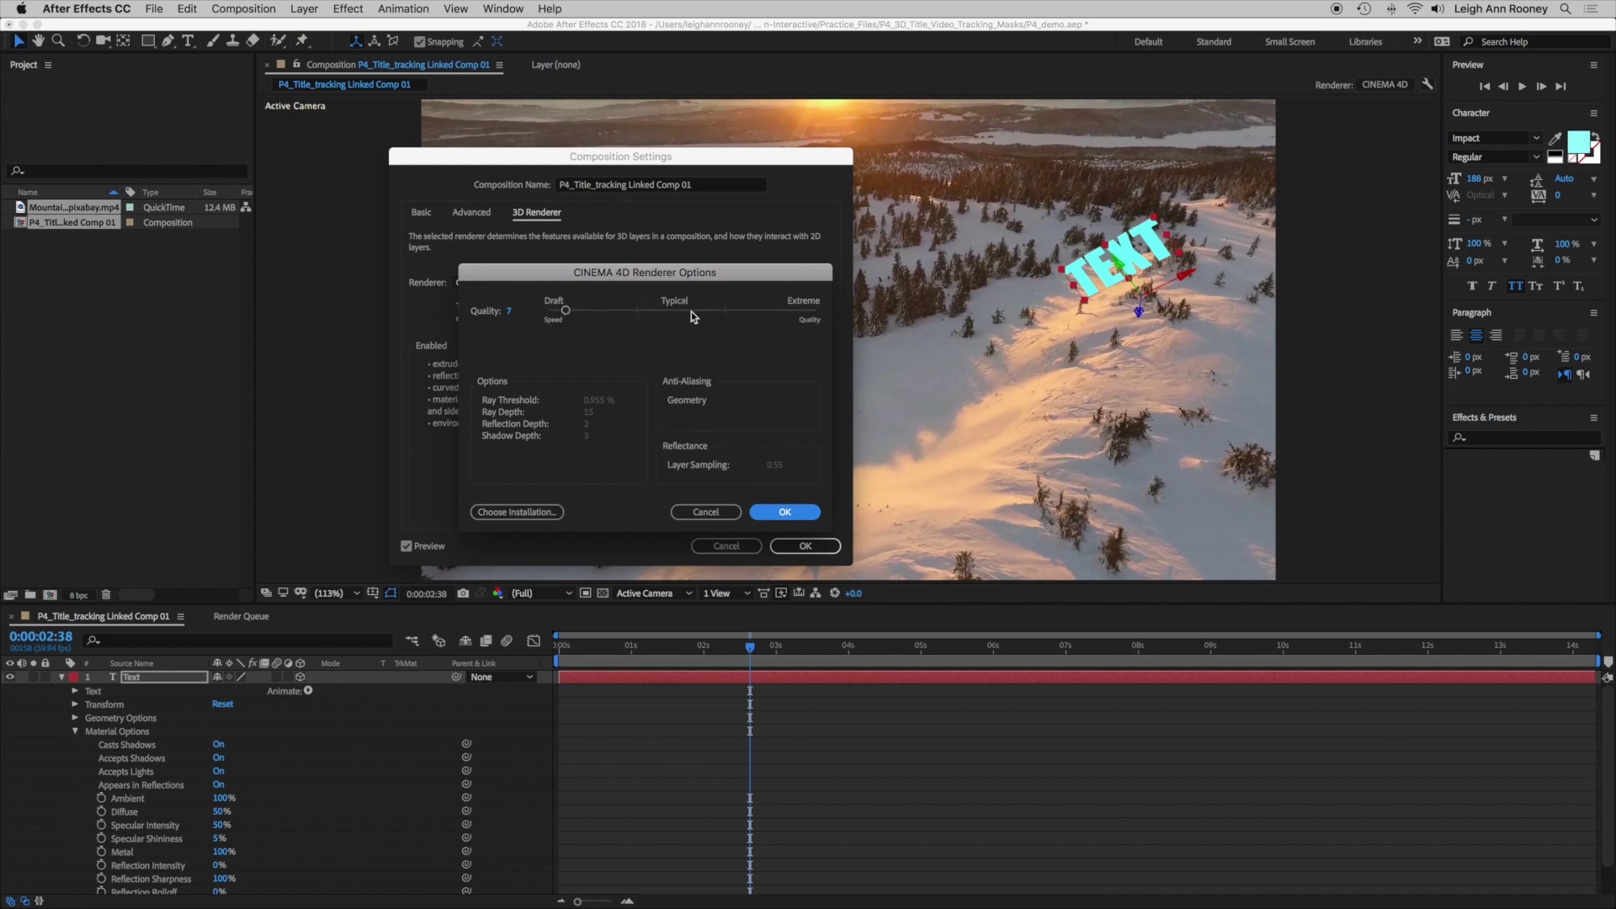
mouse_move(569, 311)
mouse_down()
mouse_move(676, 313)
mouse_move(570, 317)
mouse_up()
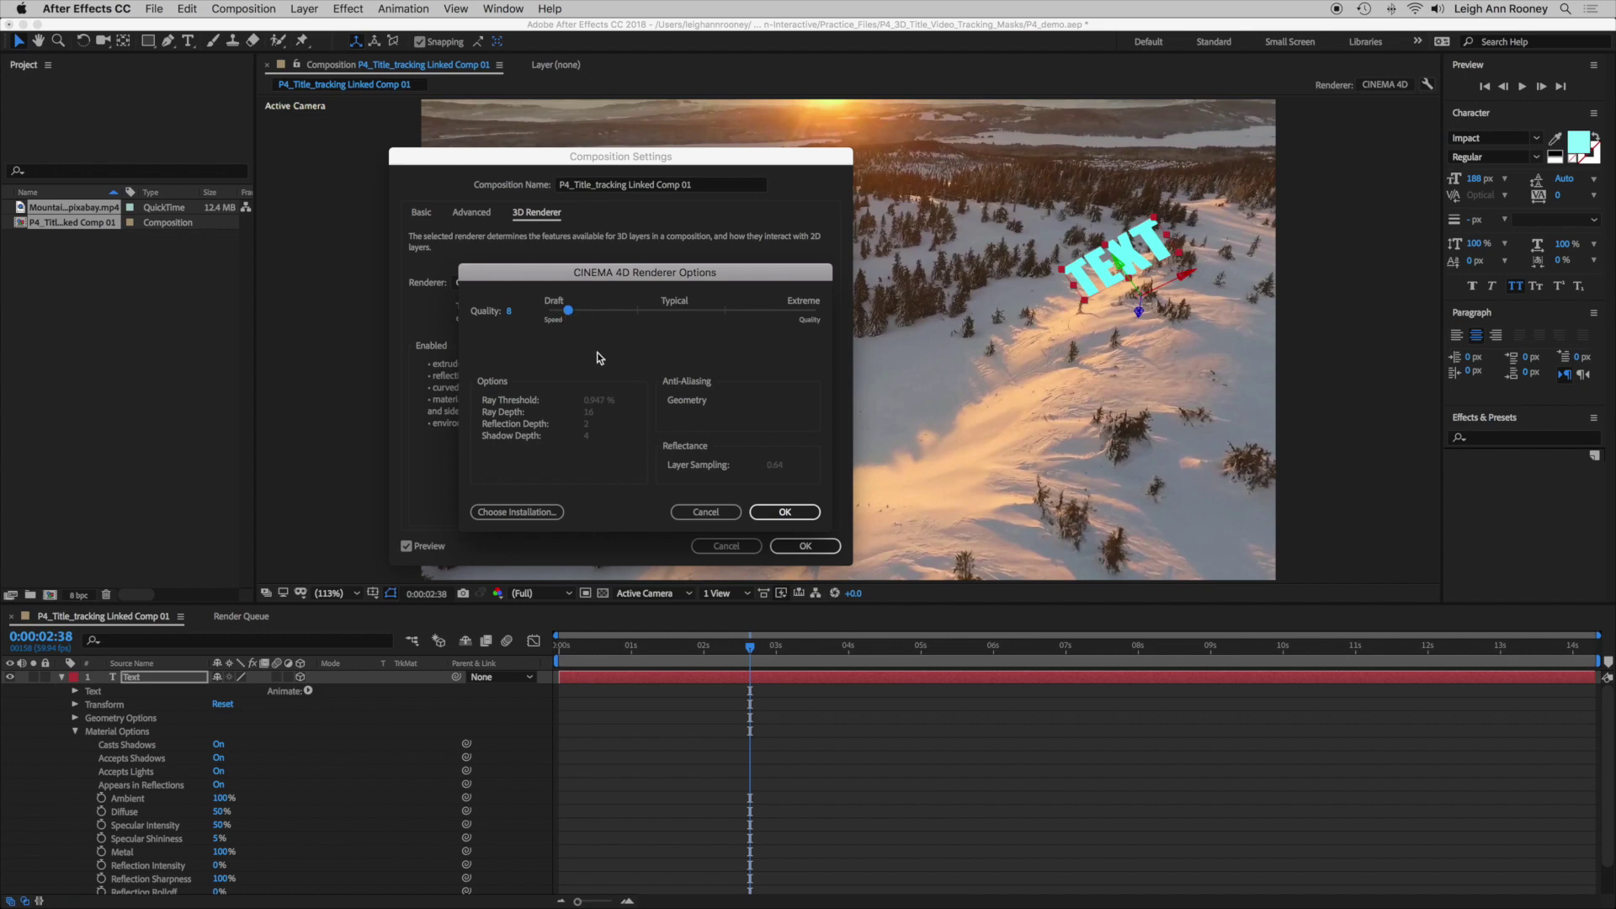
click(782, 515)
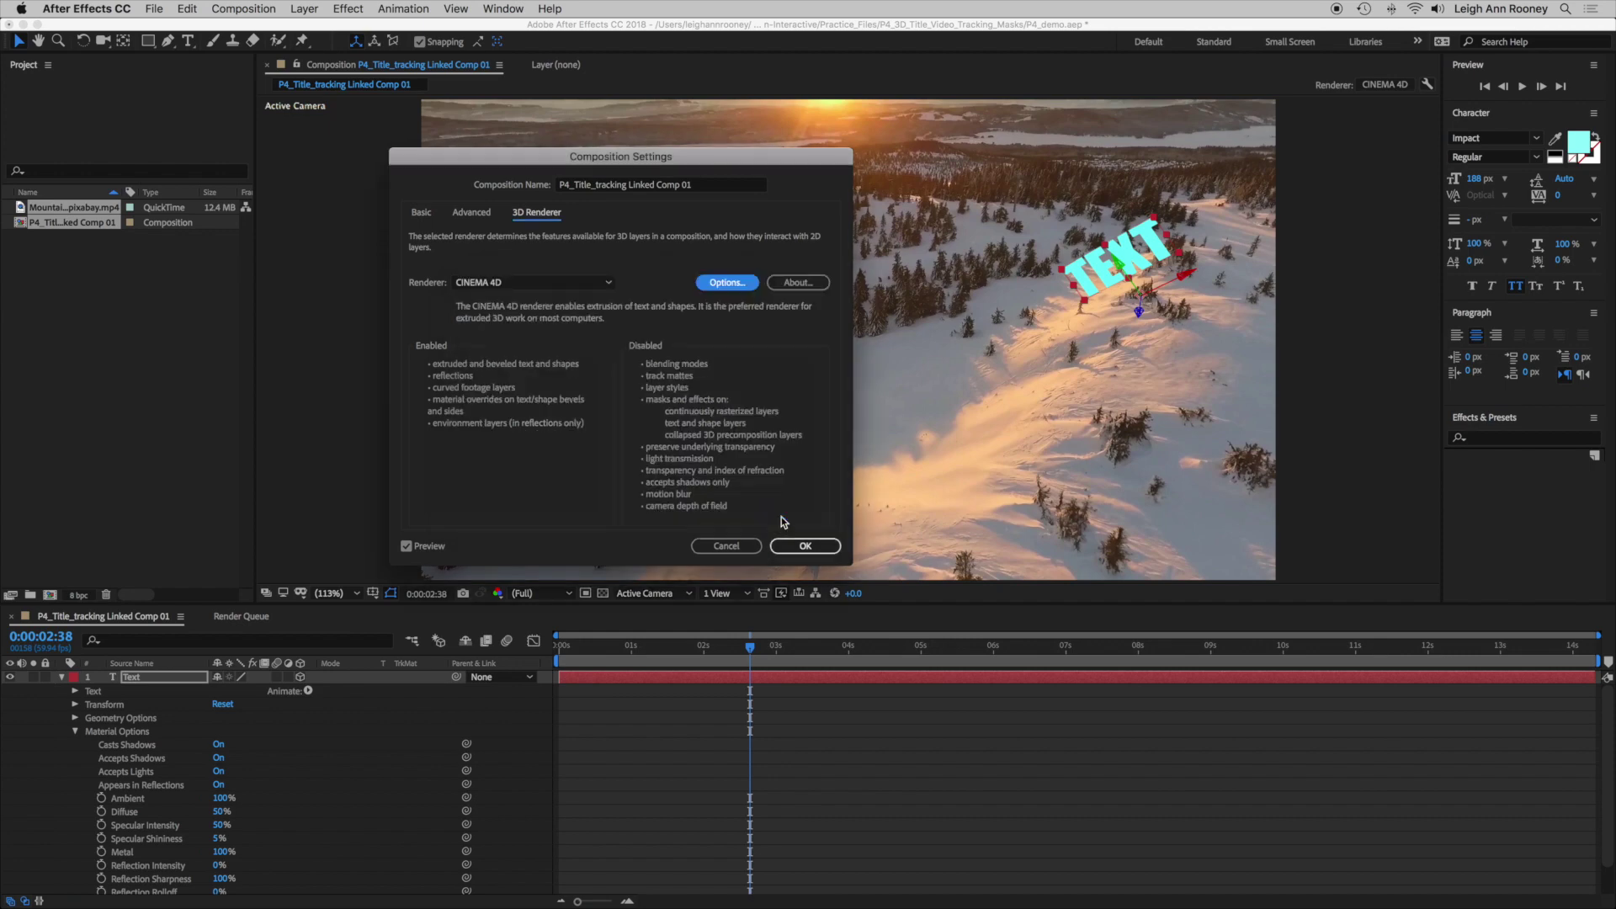
click(808, 550)
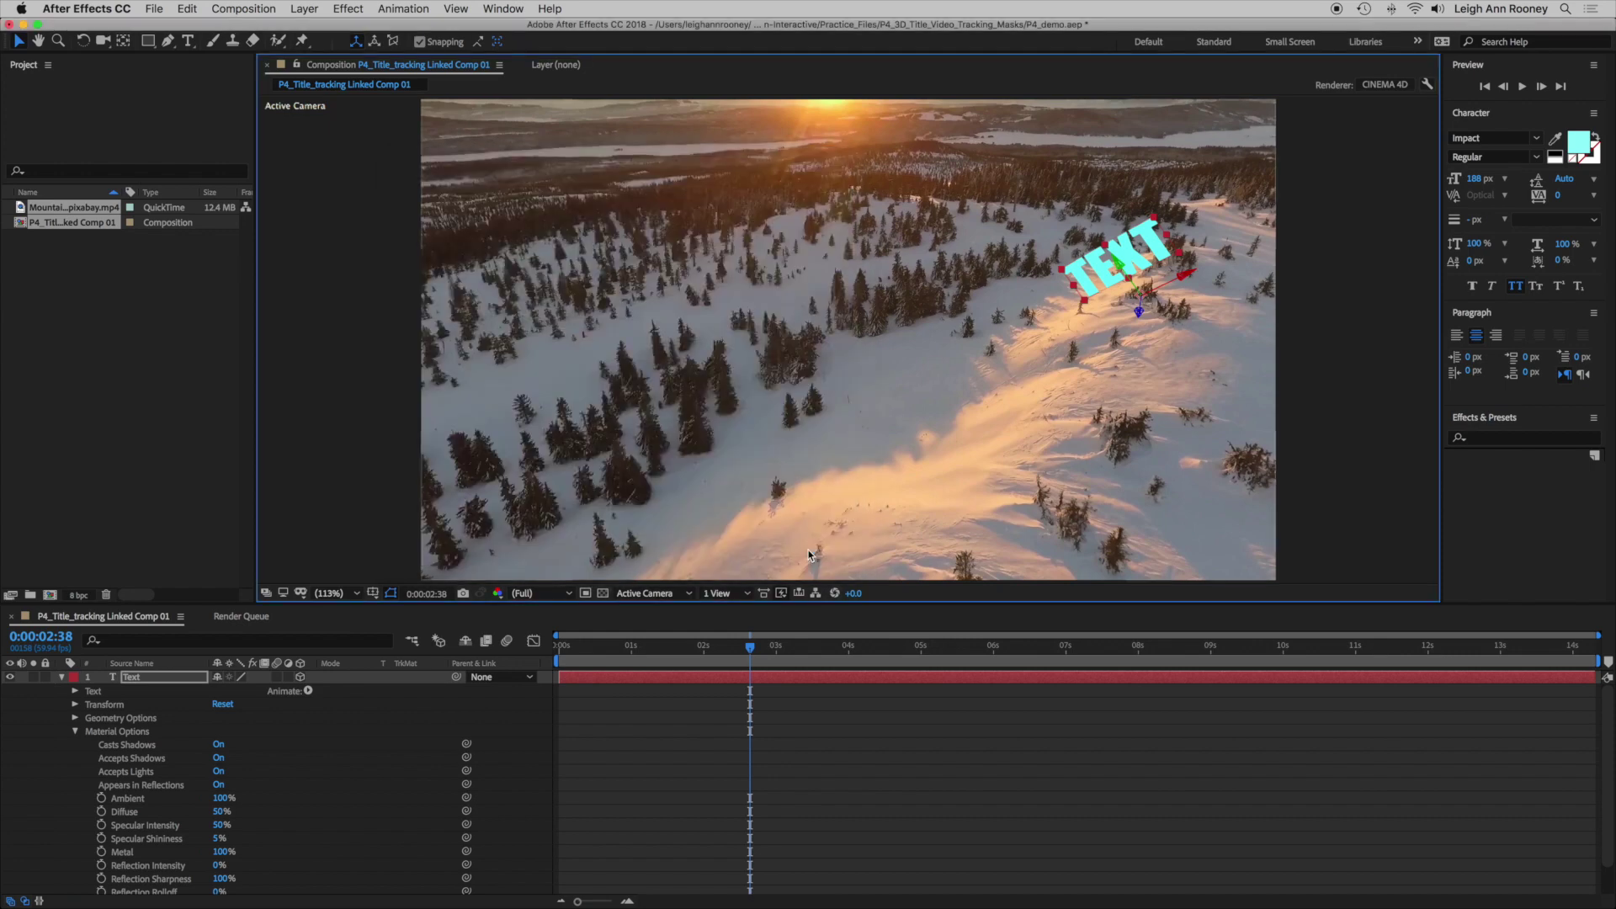
Reveal the text layer's geometry options and set its extrusion depth to 45.0
scroll(183, 756, down, 2)
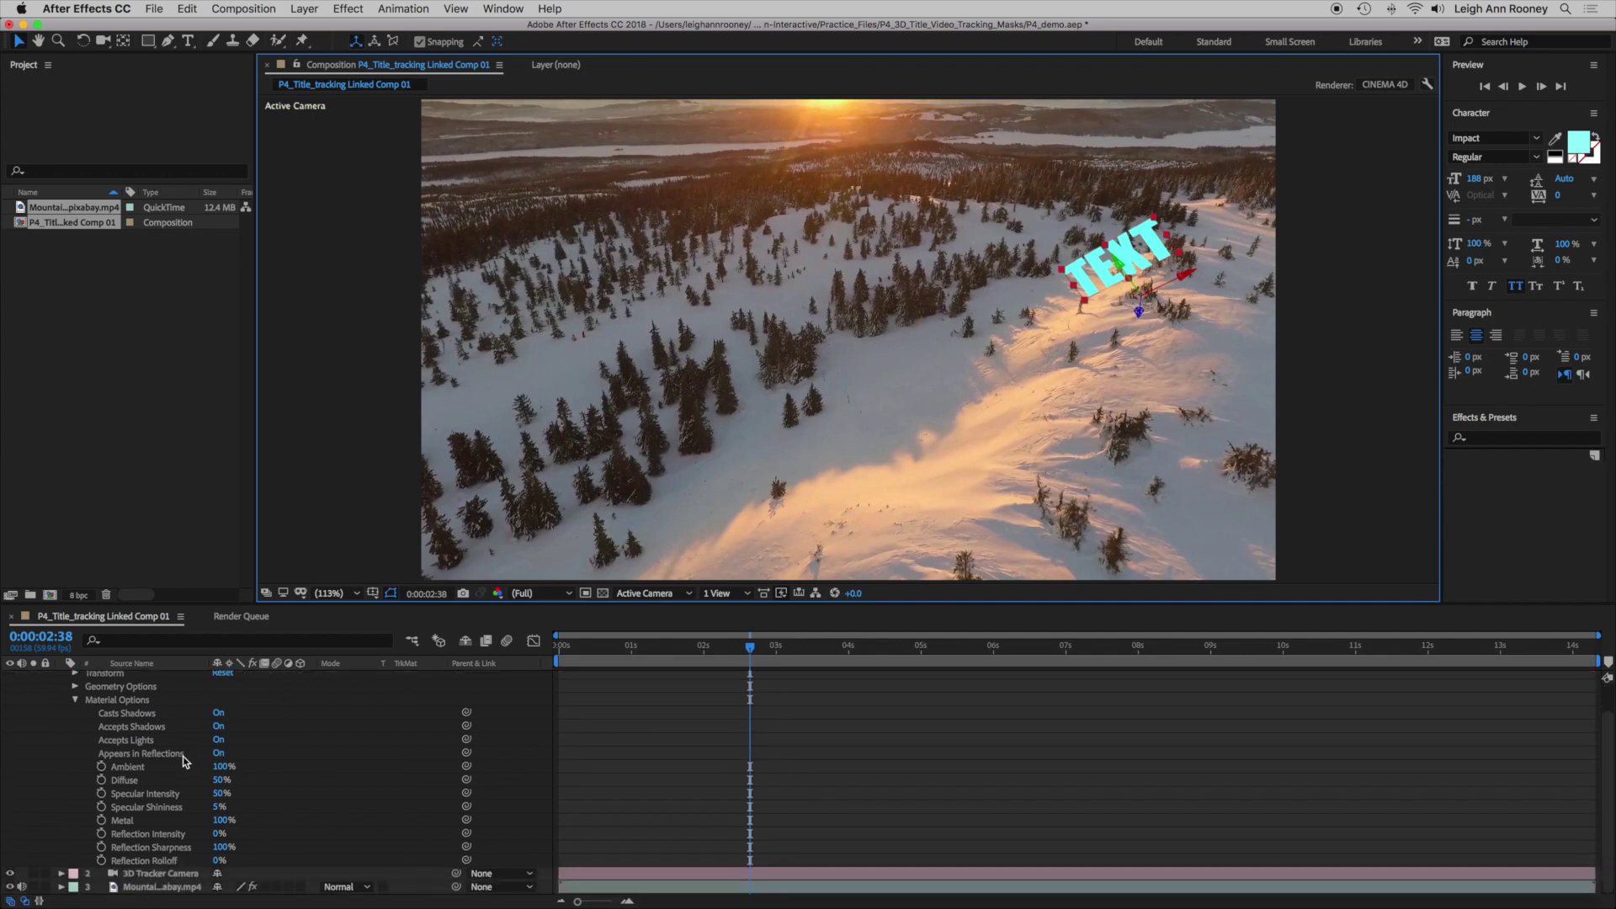
scroll(183, 756, up, 2)
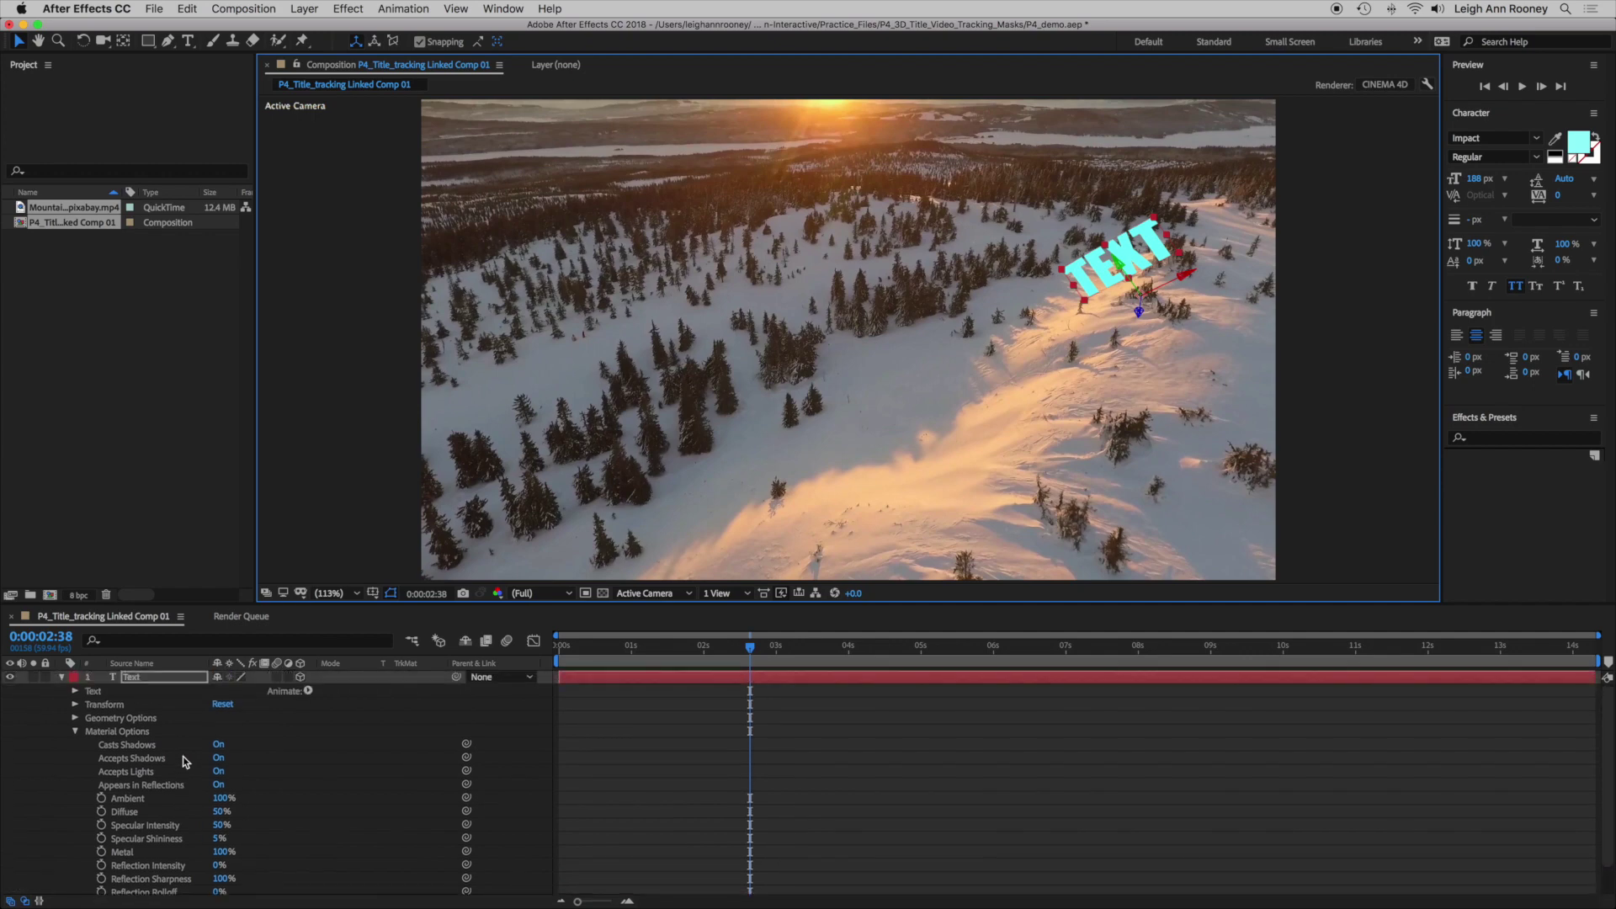
click(75, 731)
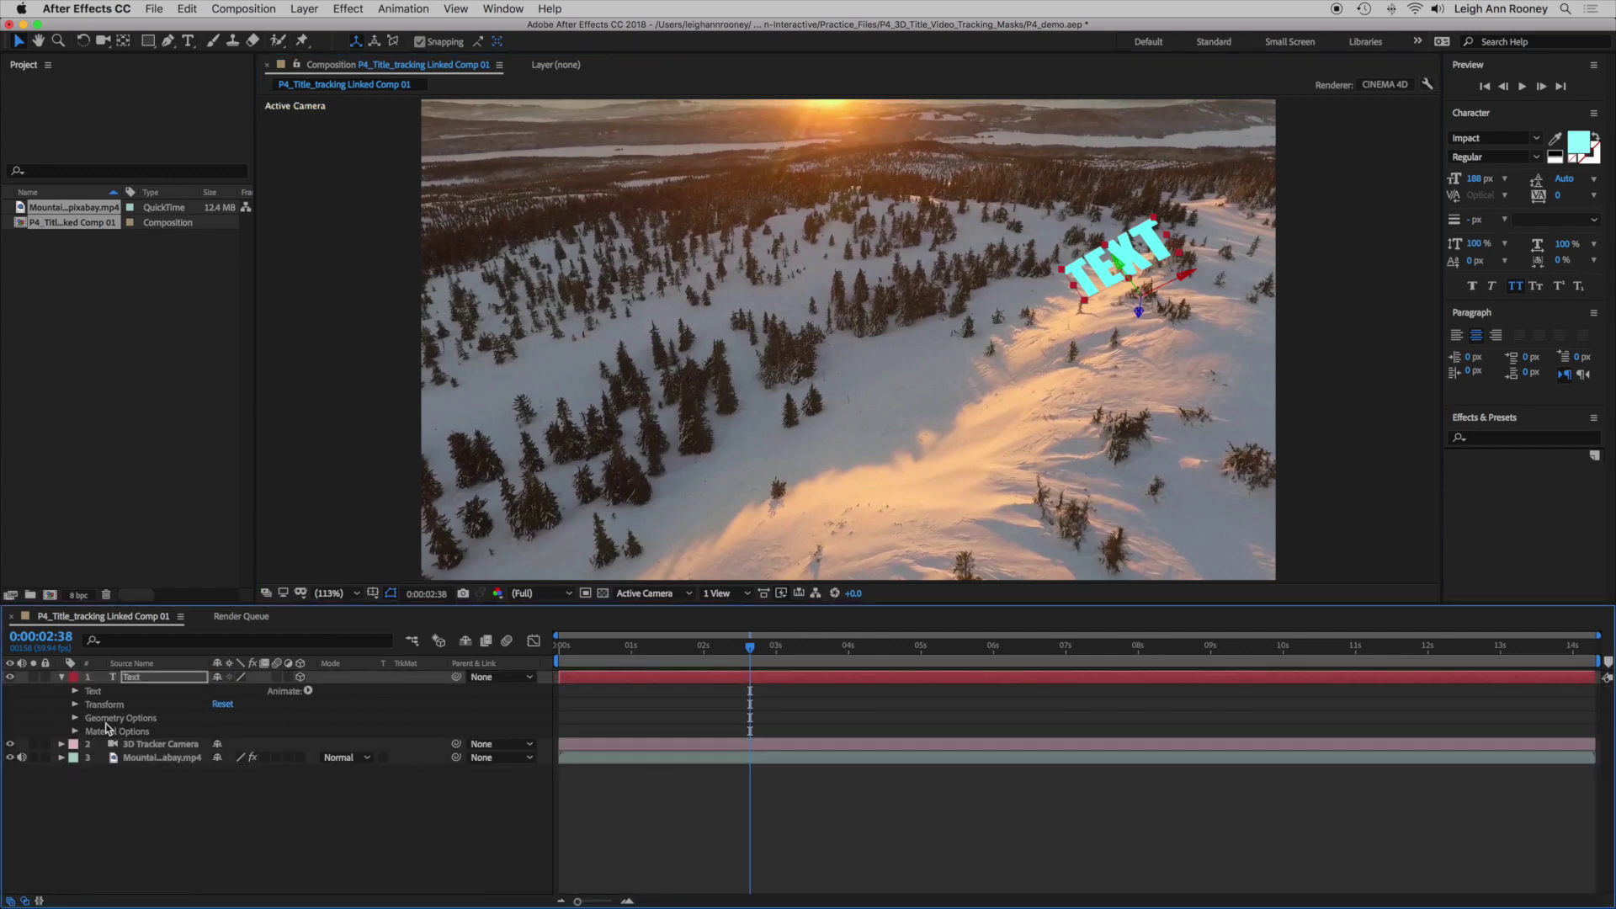
click(74, 719)
click(75, 785)
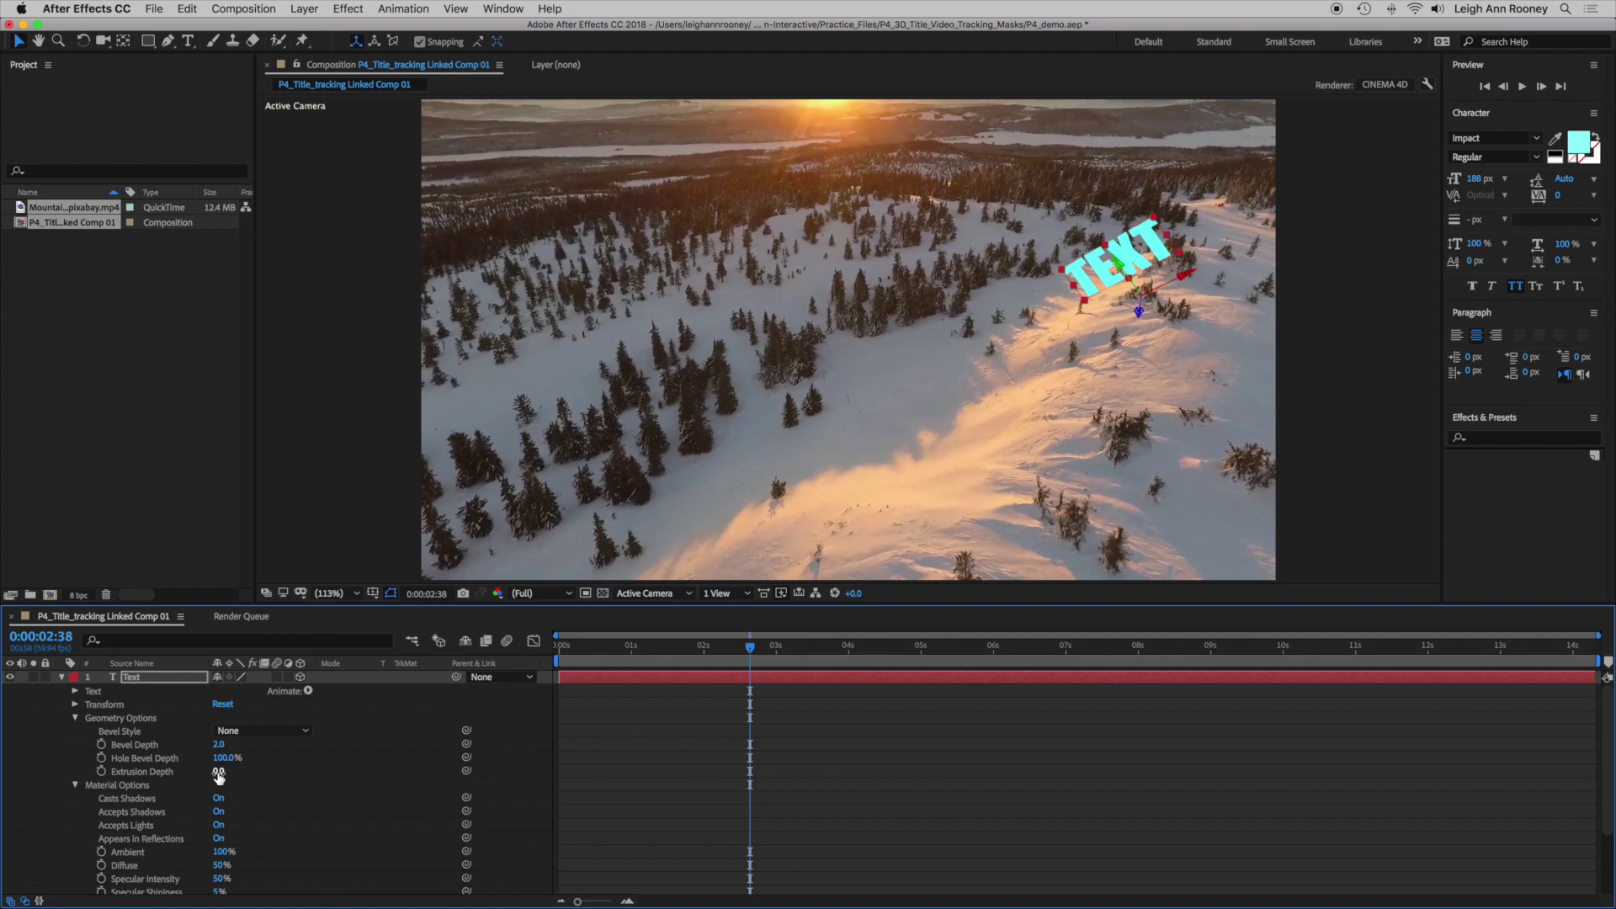
drag(218, 775, 250, 771)
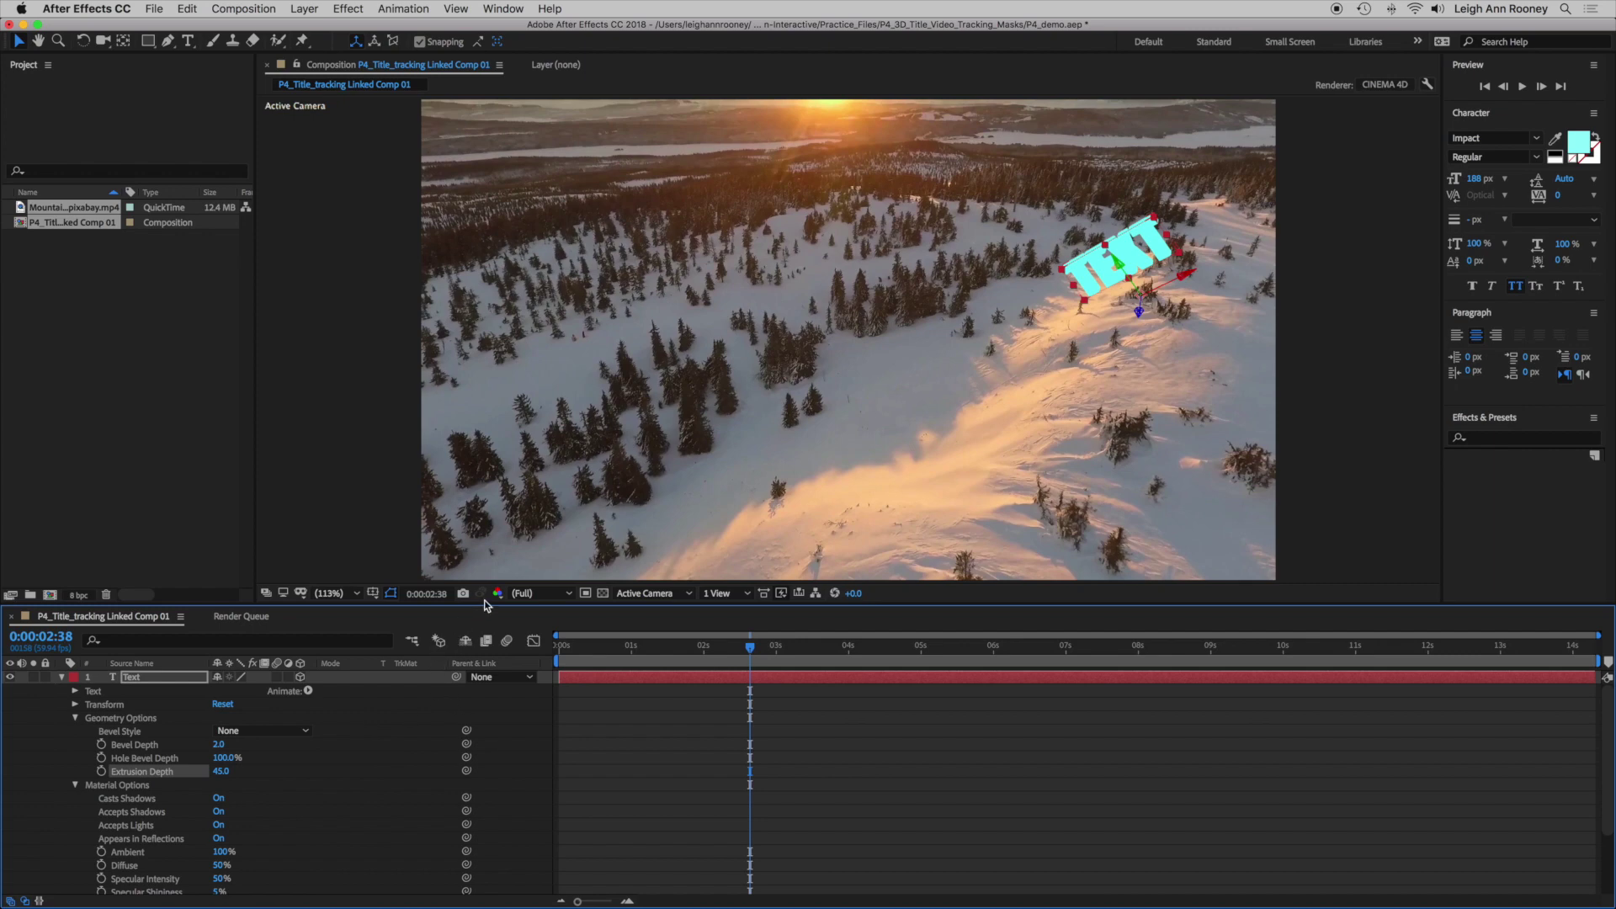
Increase the text layer's extrusion depth to 73.0, checking the extruded letters up close
click(347, 594)
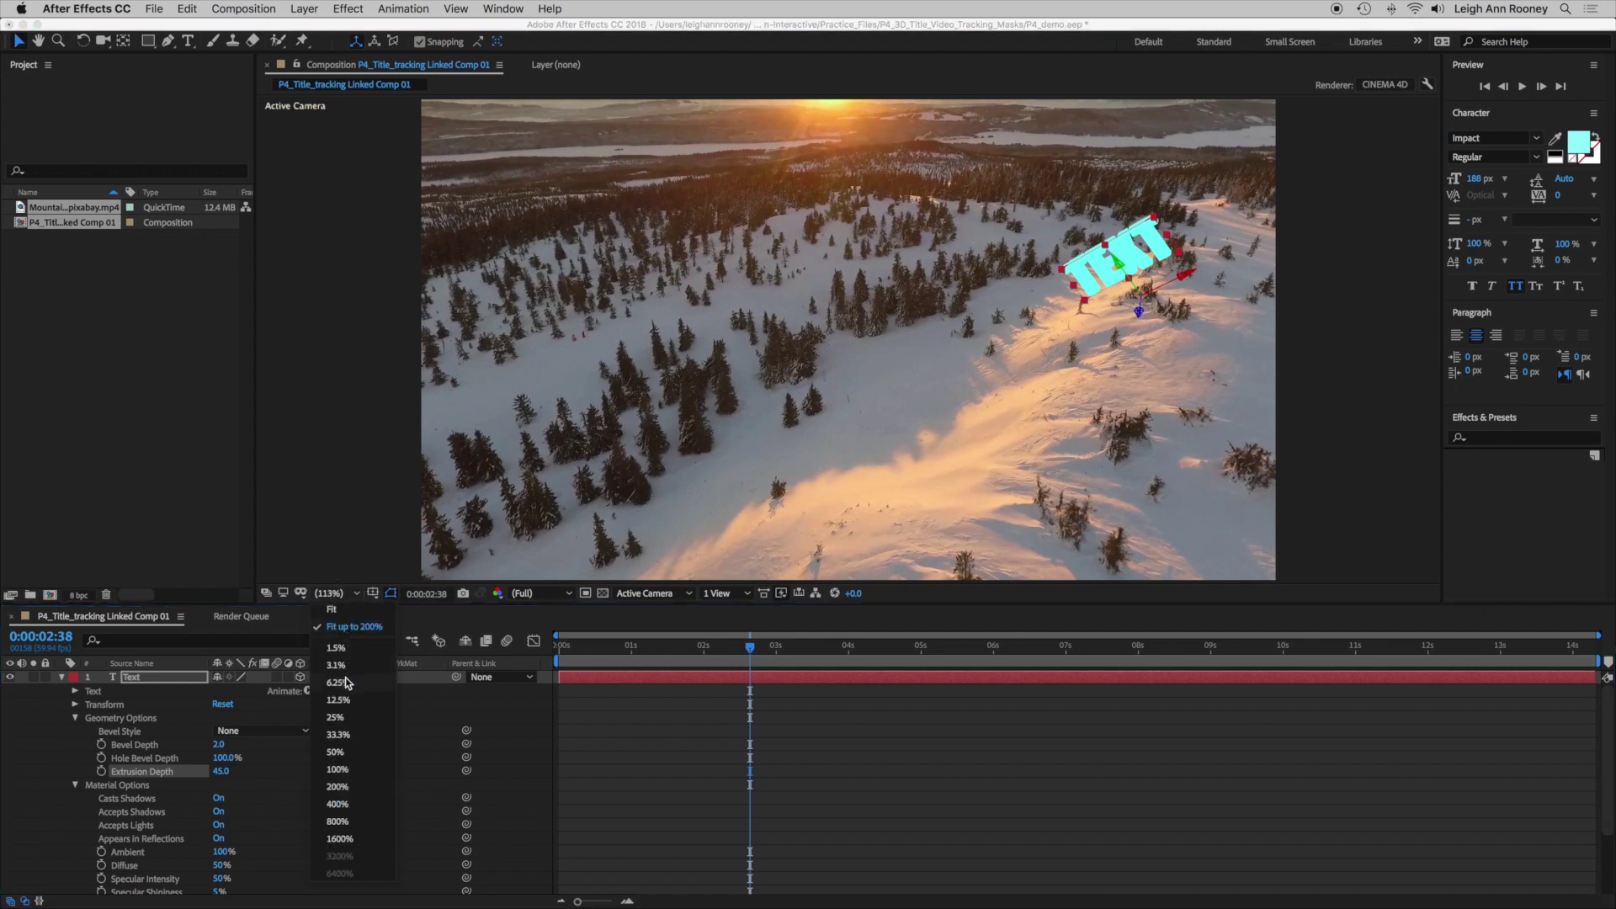
click(337, 789)
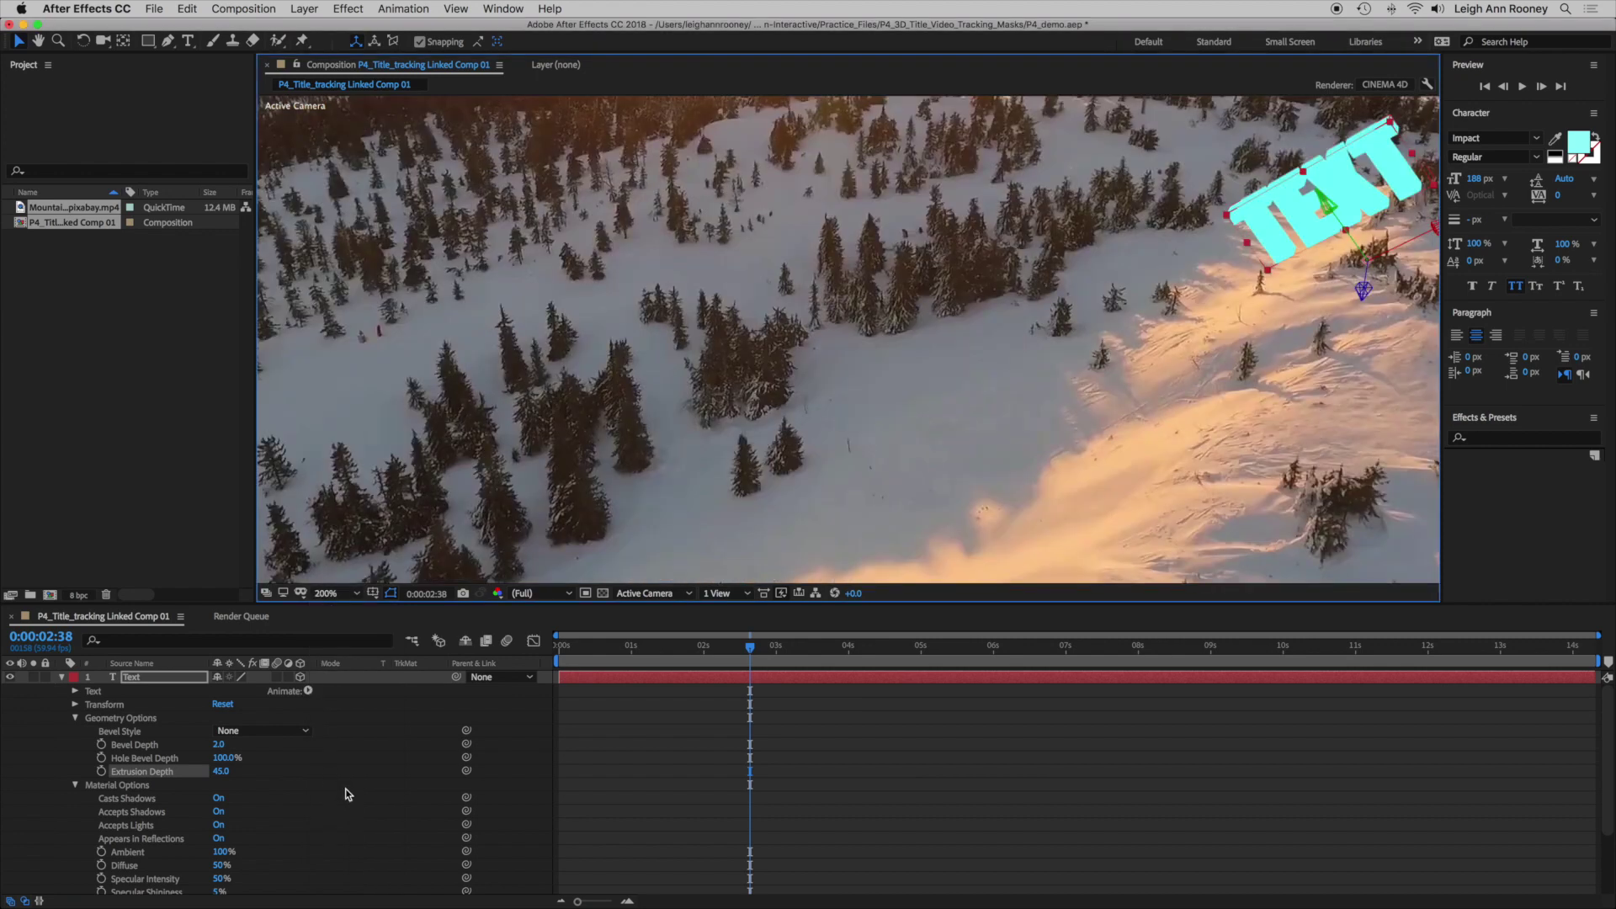
key(h)
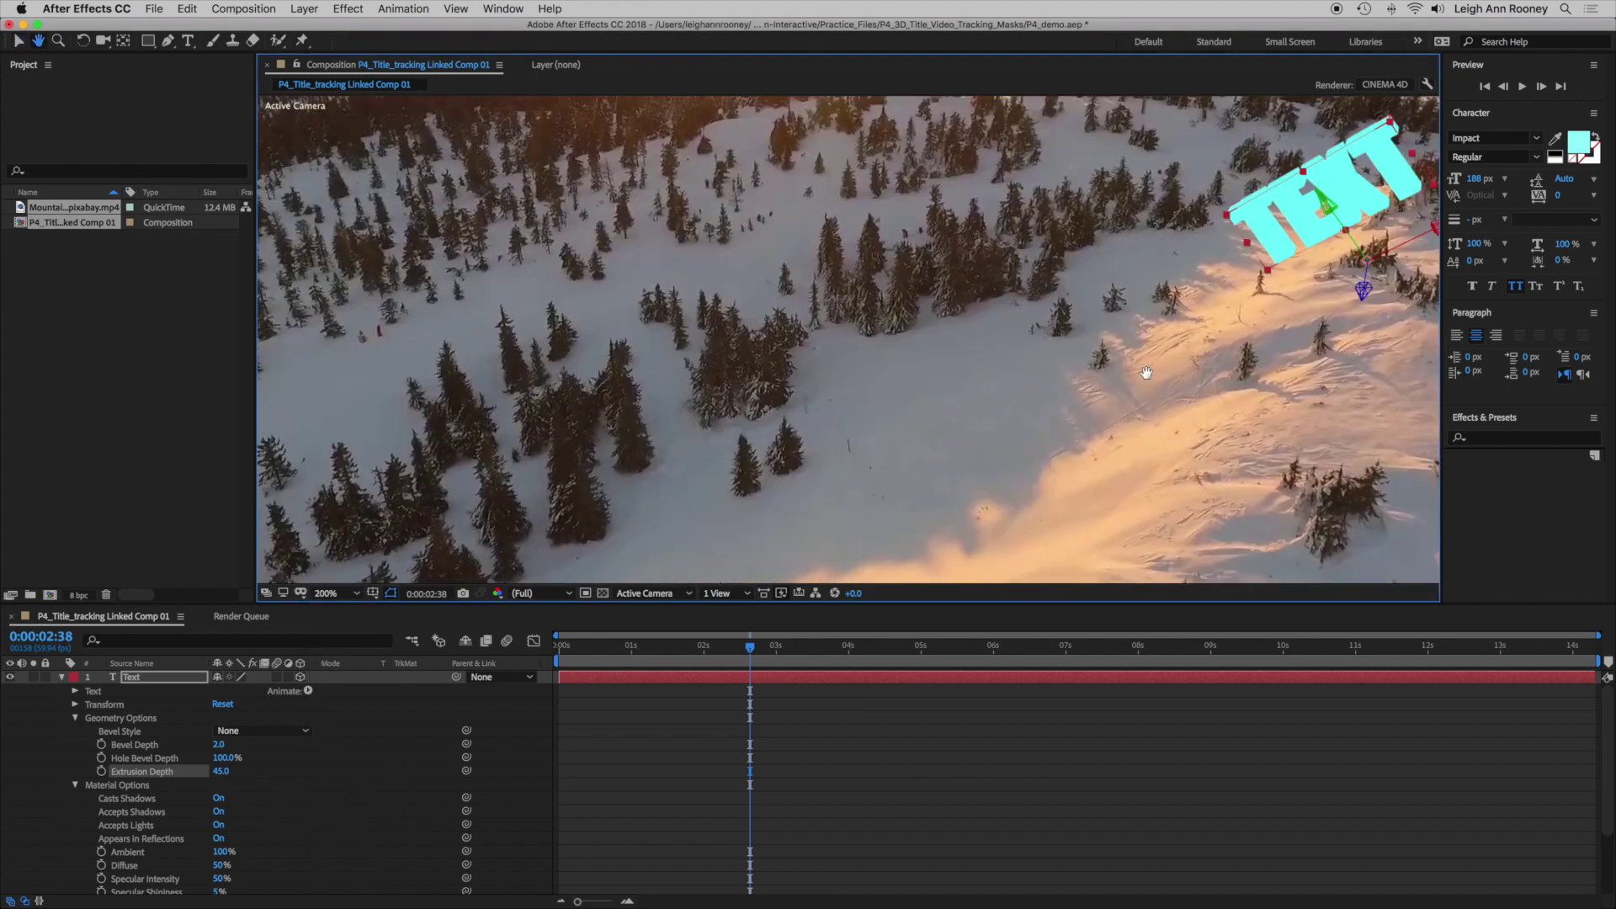
drag(1218, 351, 938, 390)
key(v)
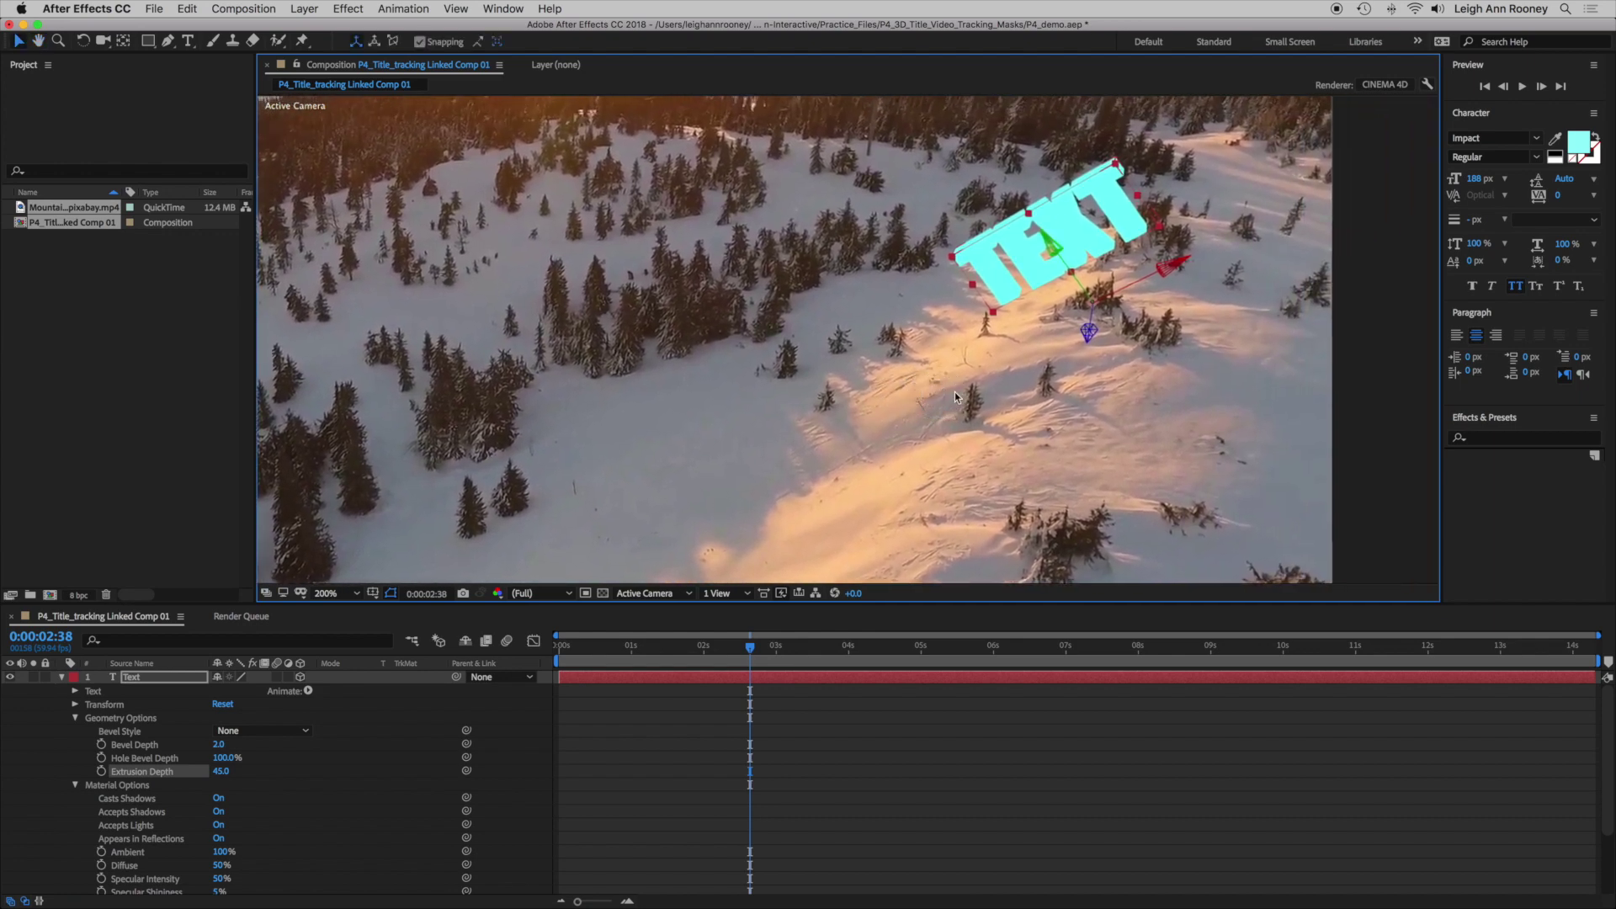
click(221, 772)
drag(220, 772, 239, 774)
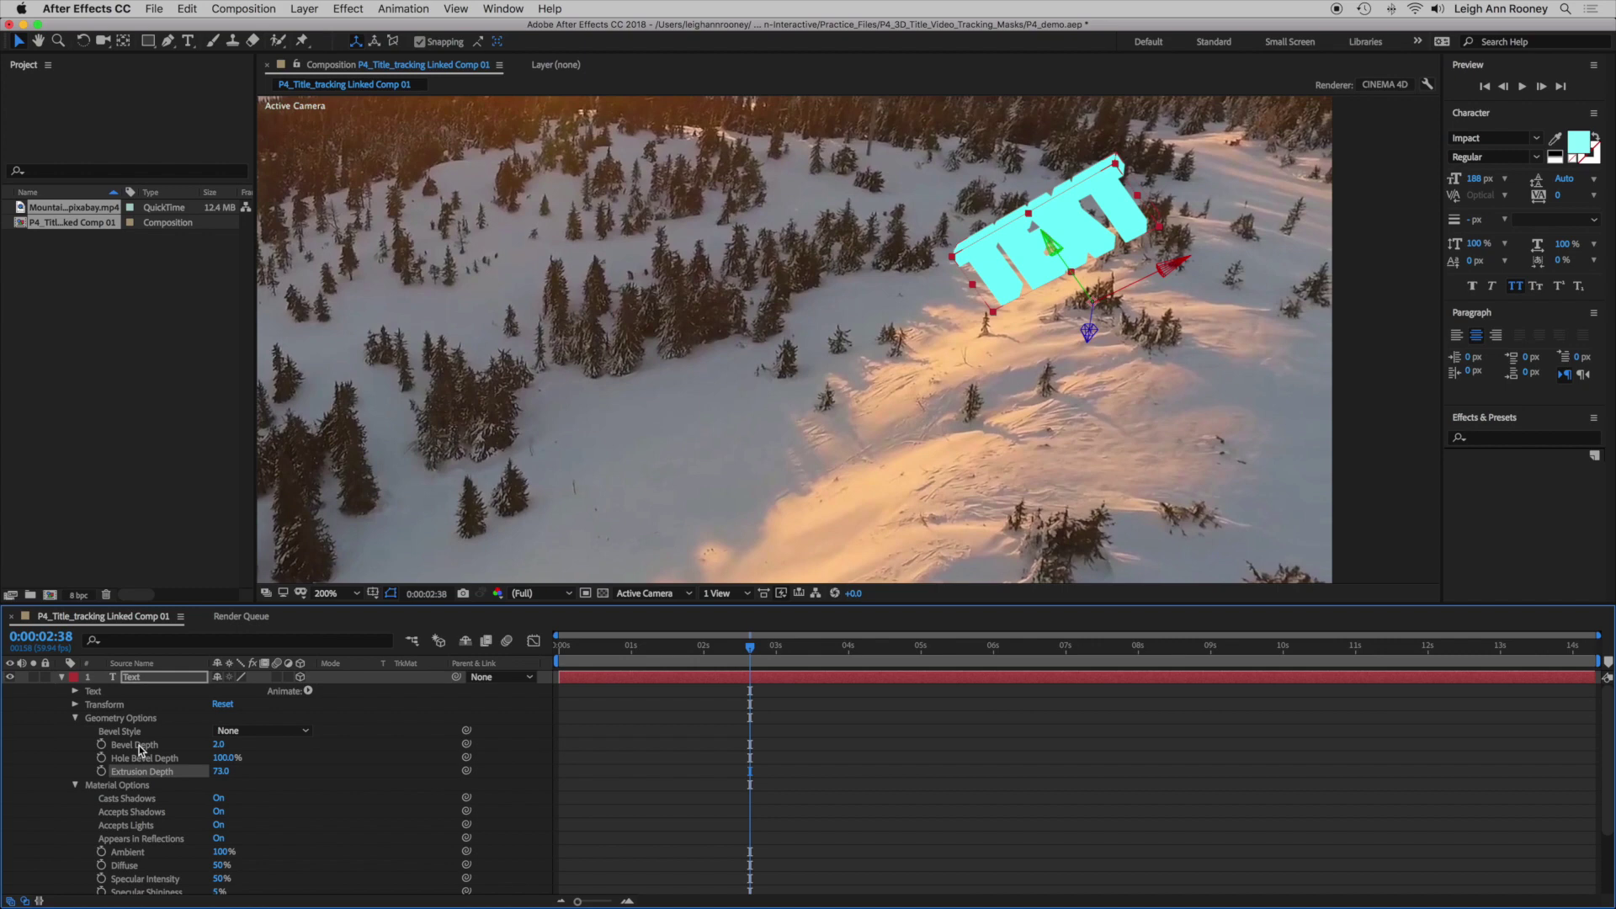
Set the text layer's bevel style to Convex and its bevel depth to 0.0, then collapse the layer's properties
click(277, 733)
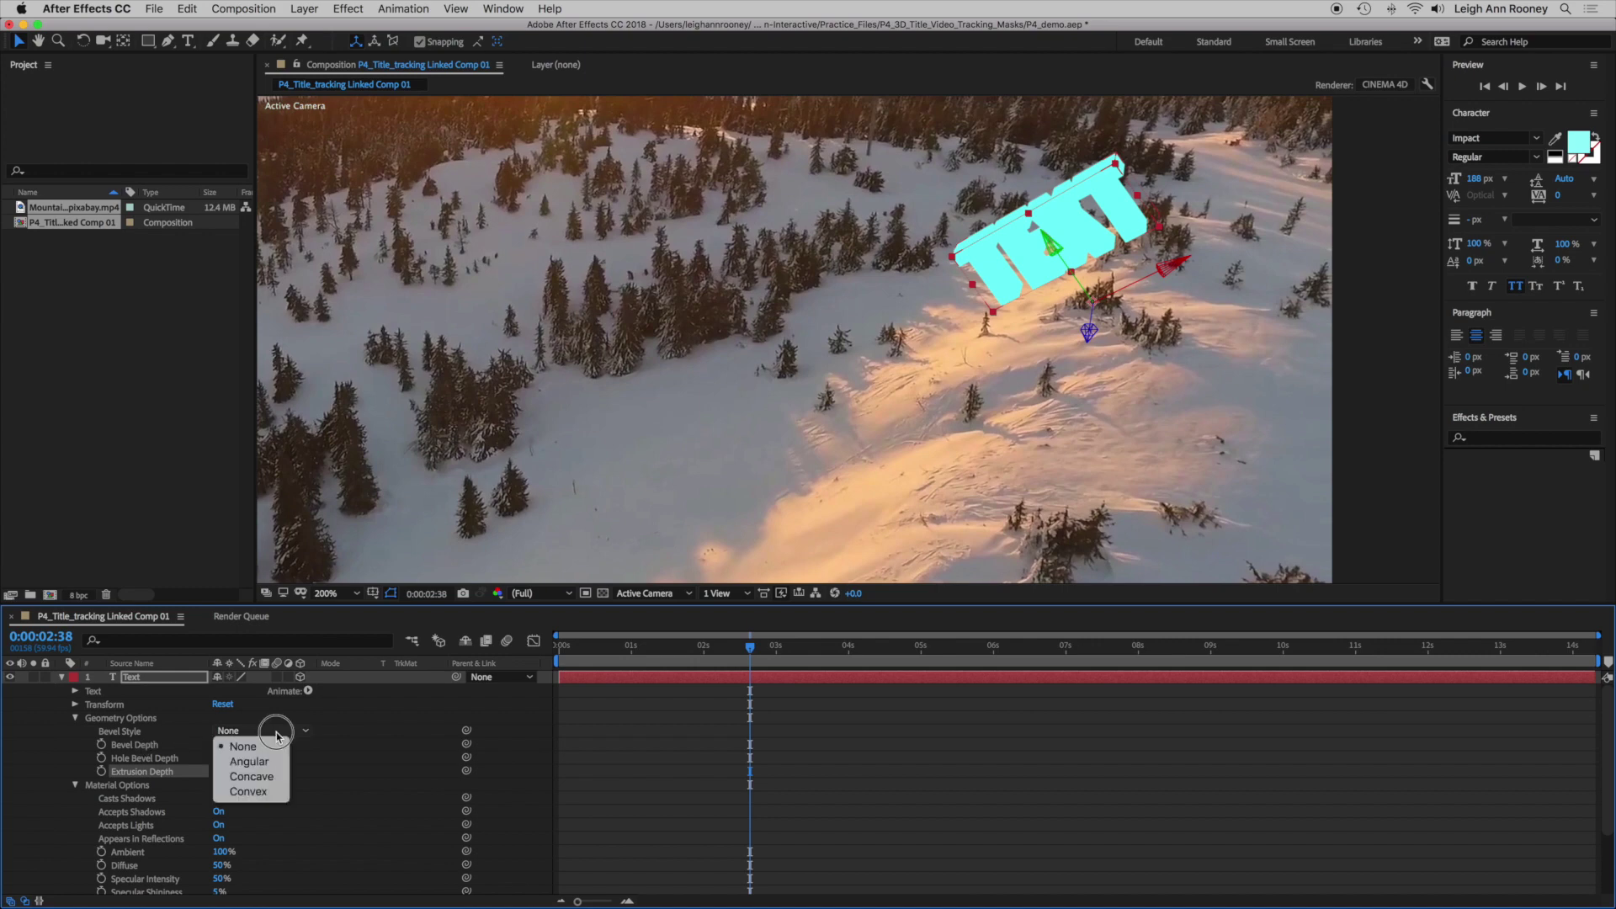
click(279, 792)
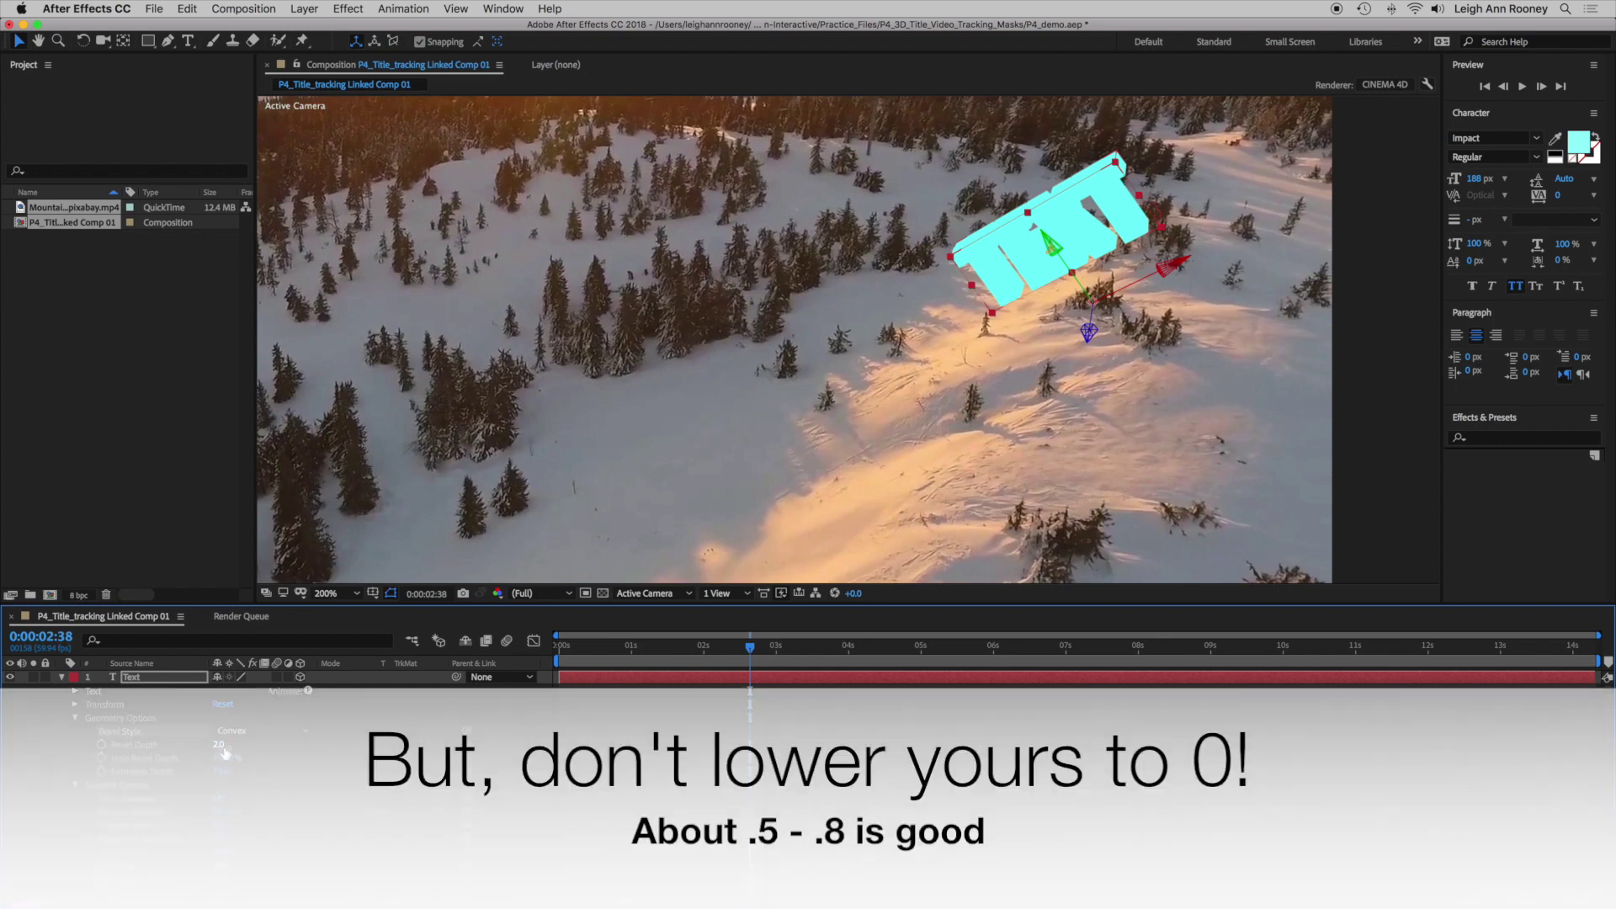
drag(217, 747, 192, 748)
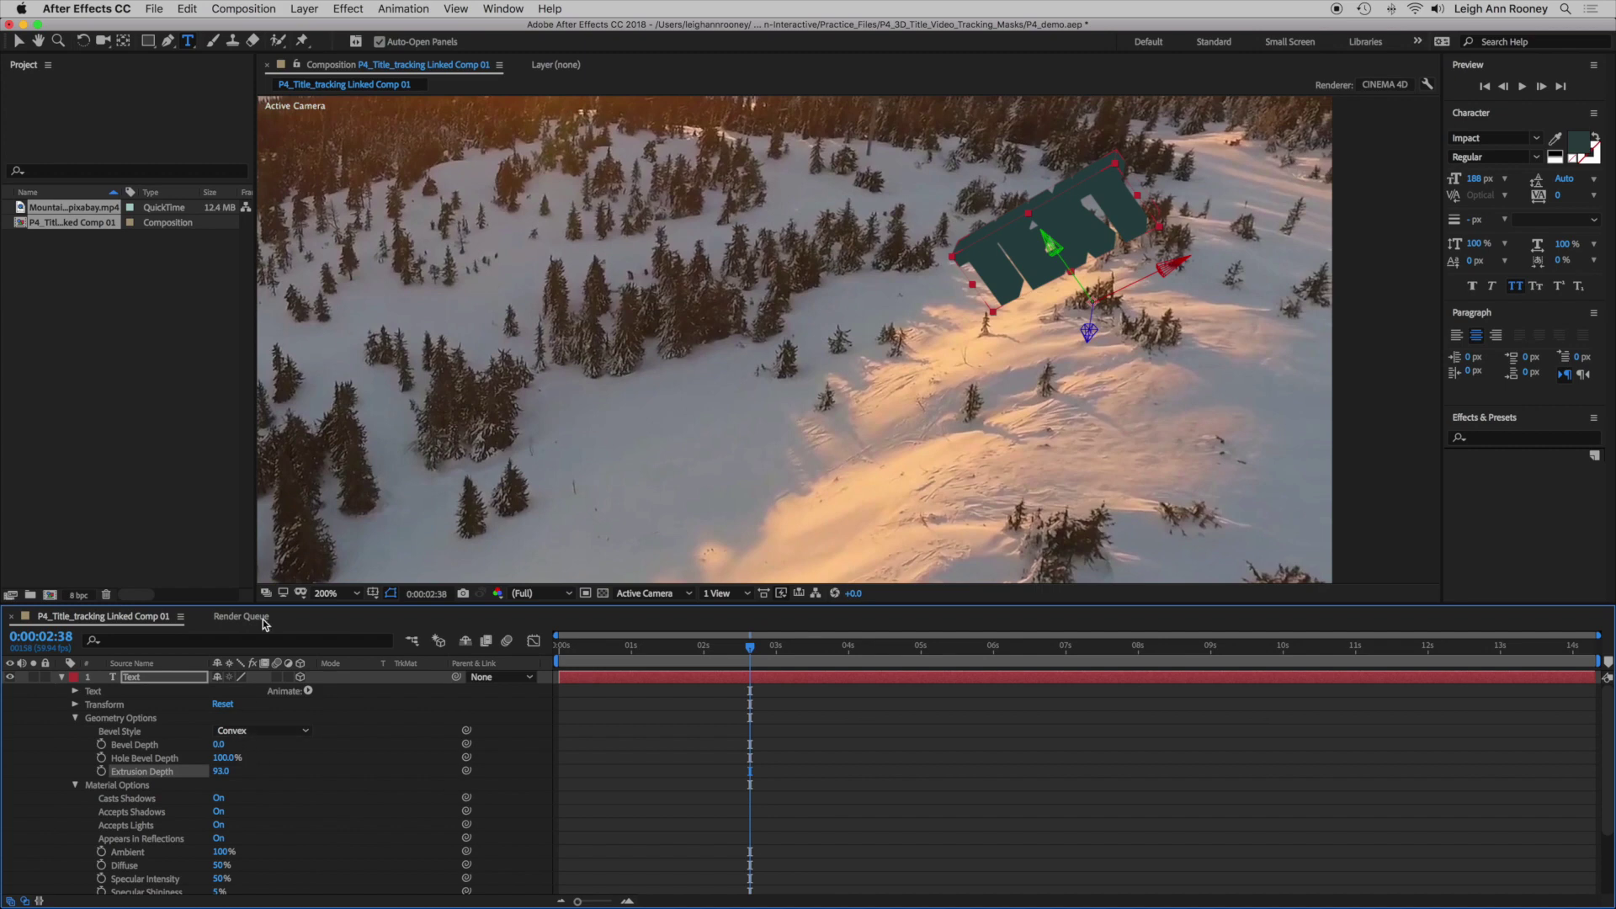
click(62, 678)
Add a white point light at 100% intensity with Smooth falloff and Casts Shadows enabled
click(301, 9)
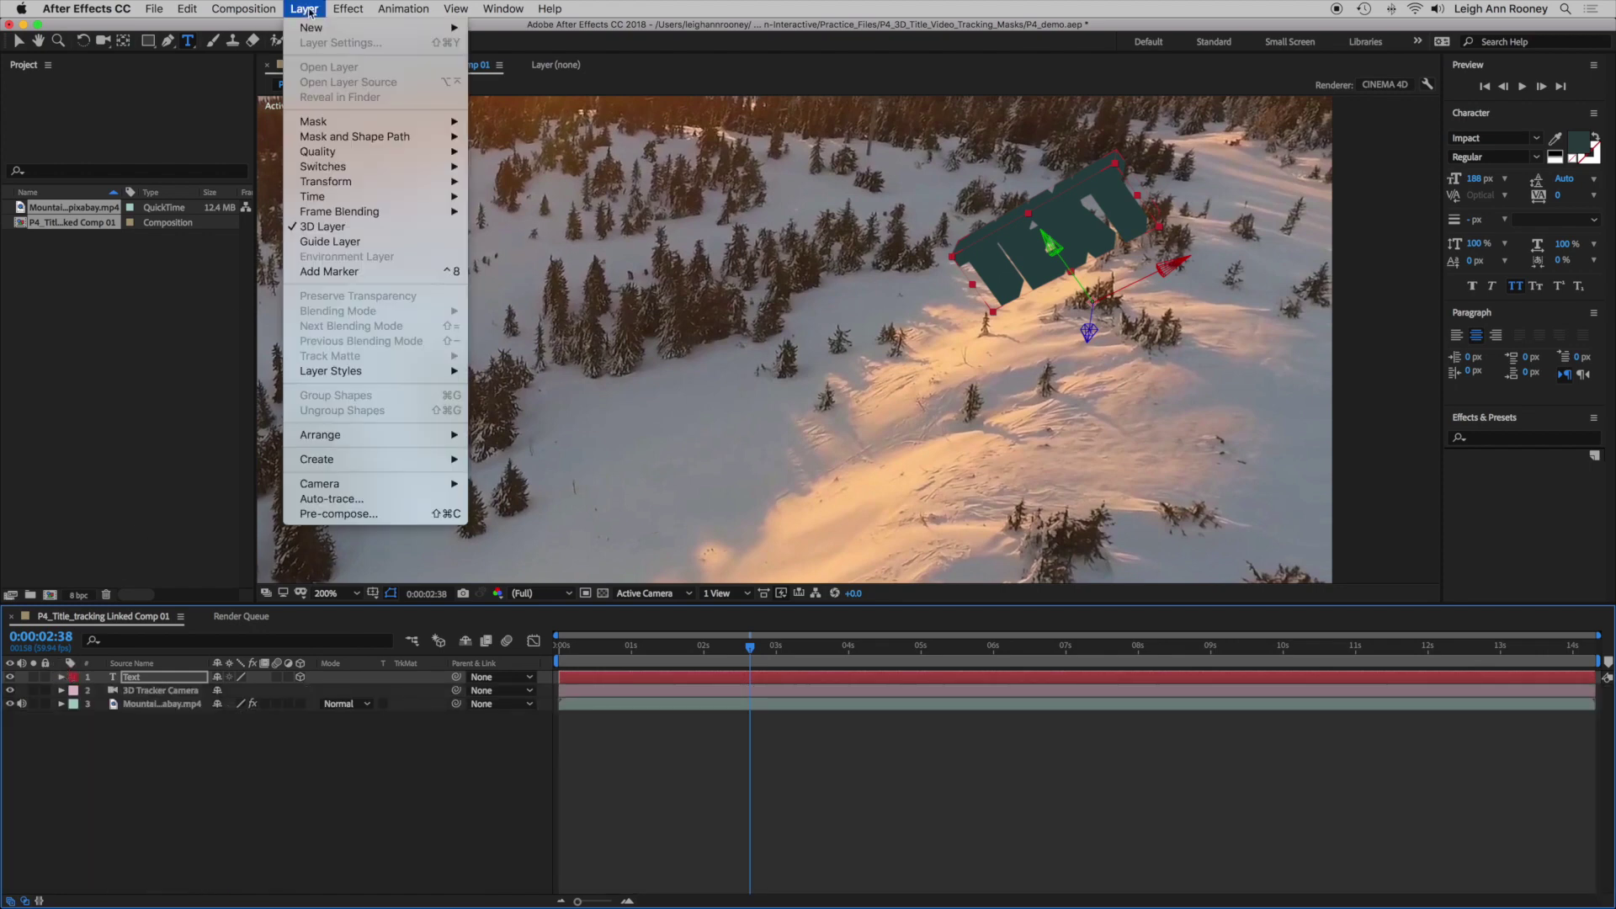
mouse_move(458, 29)
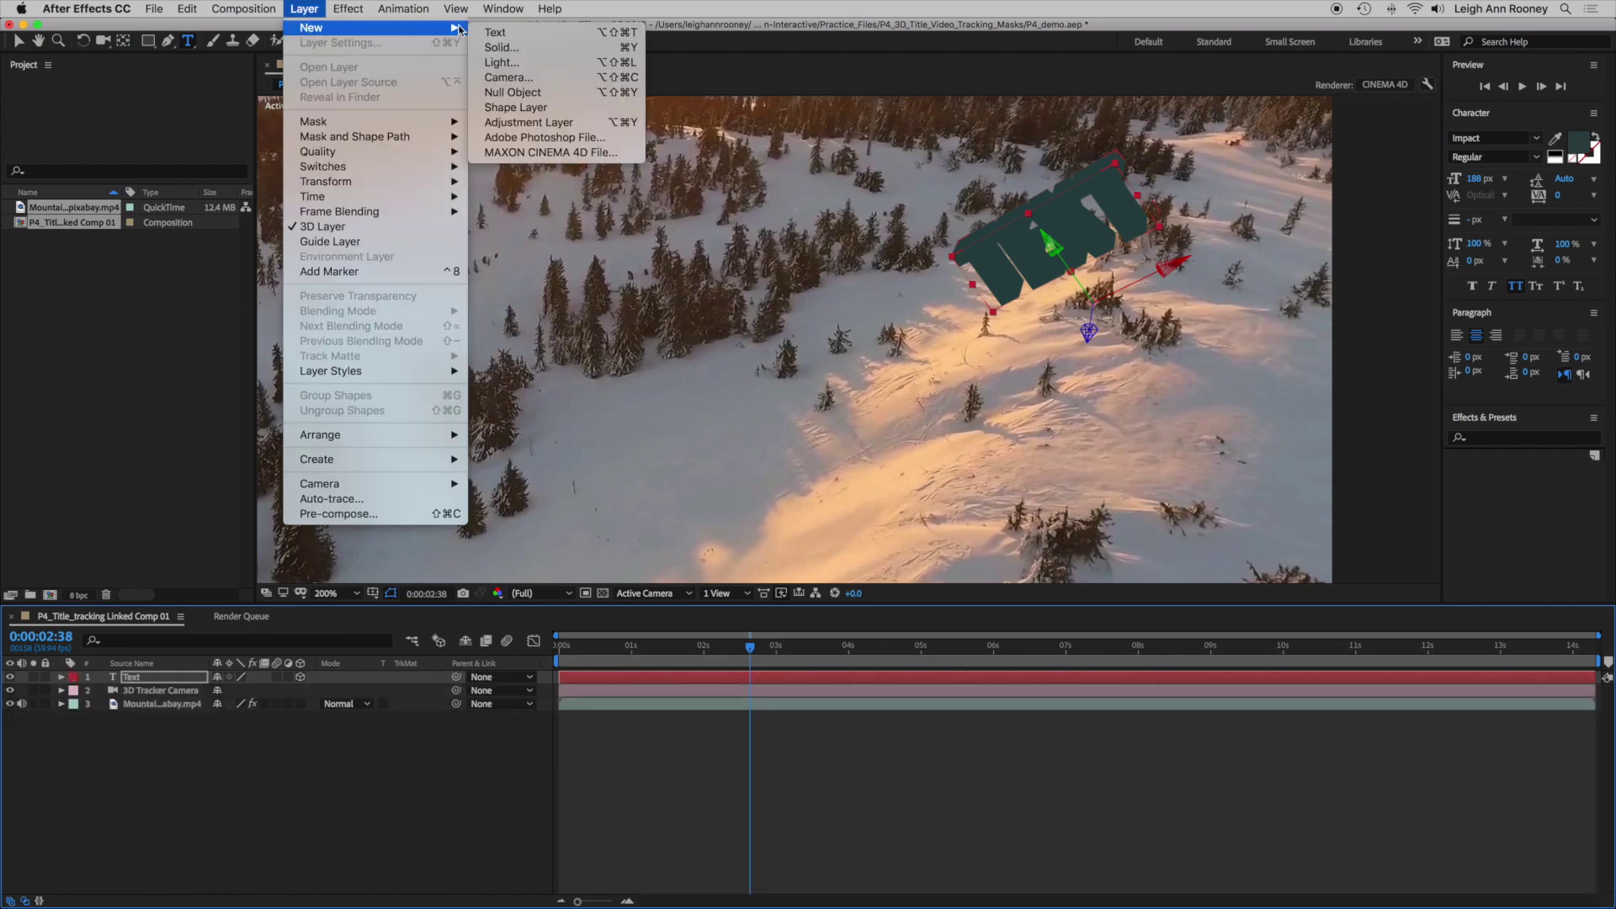
click(542, 64)
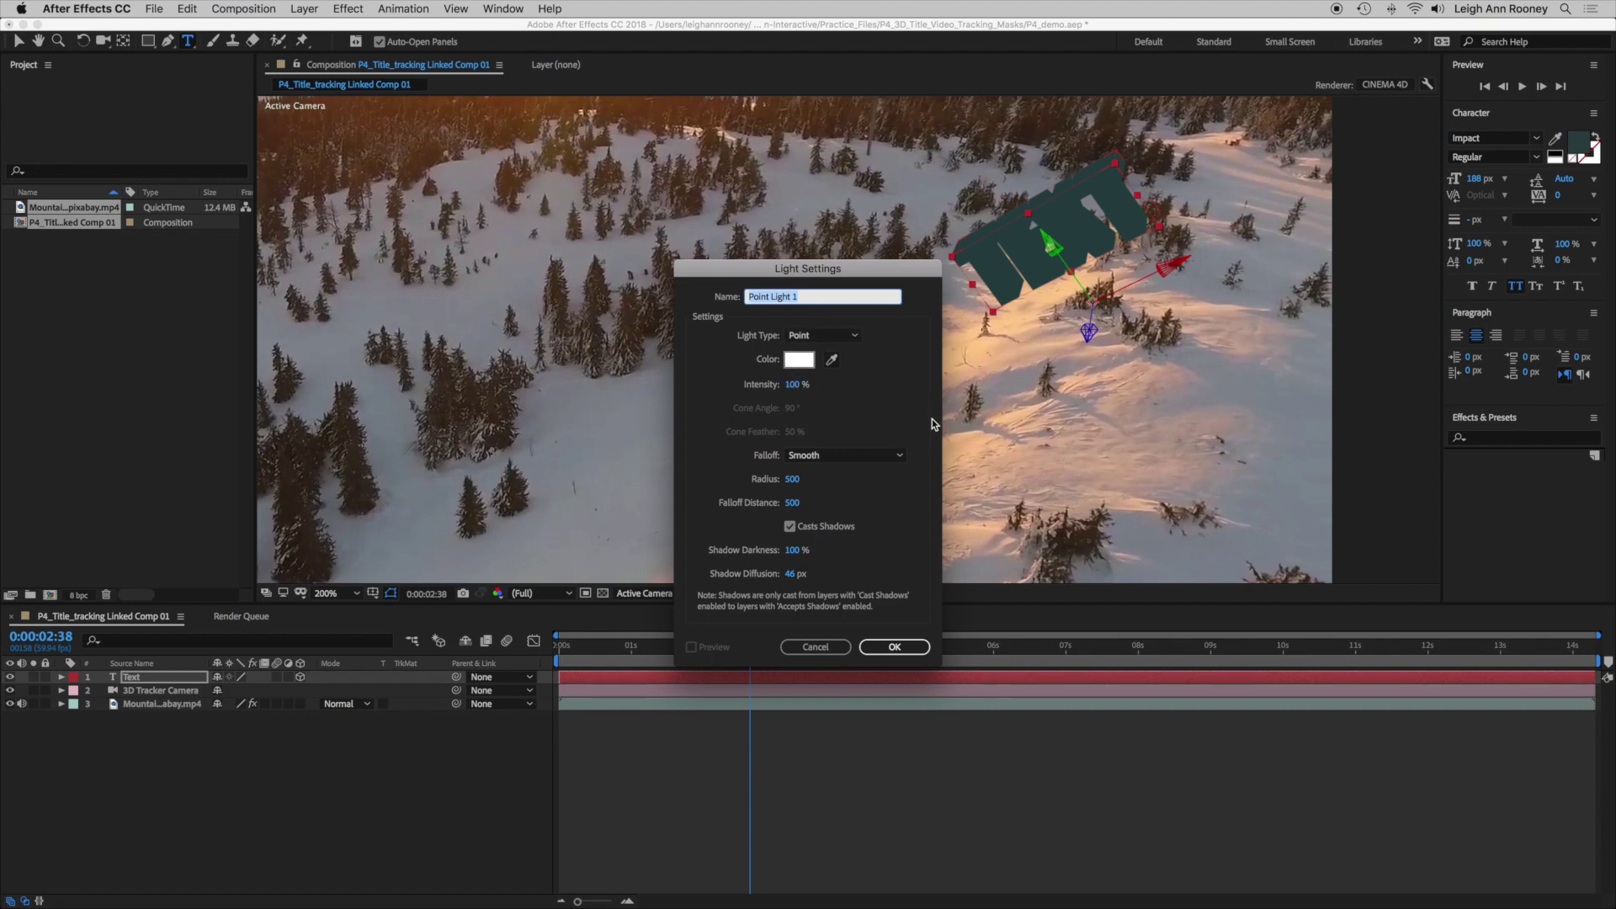
click(855, 462)
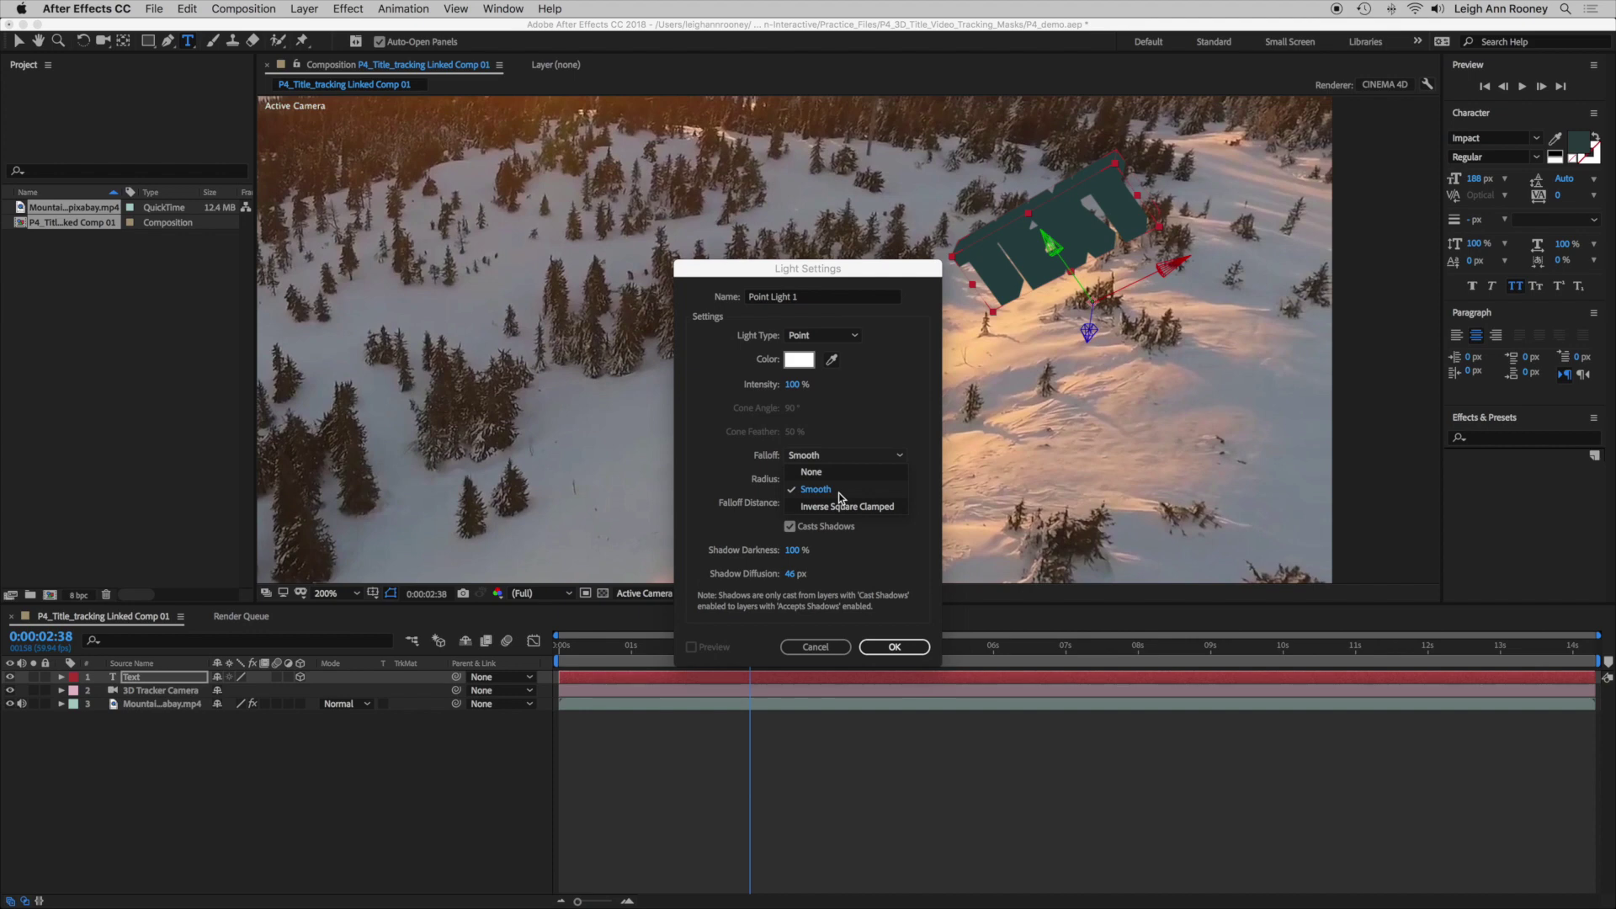
click(705, 490)
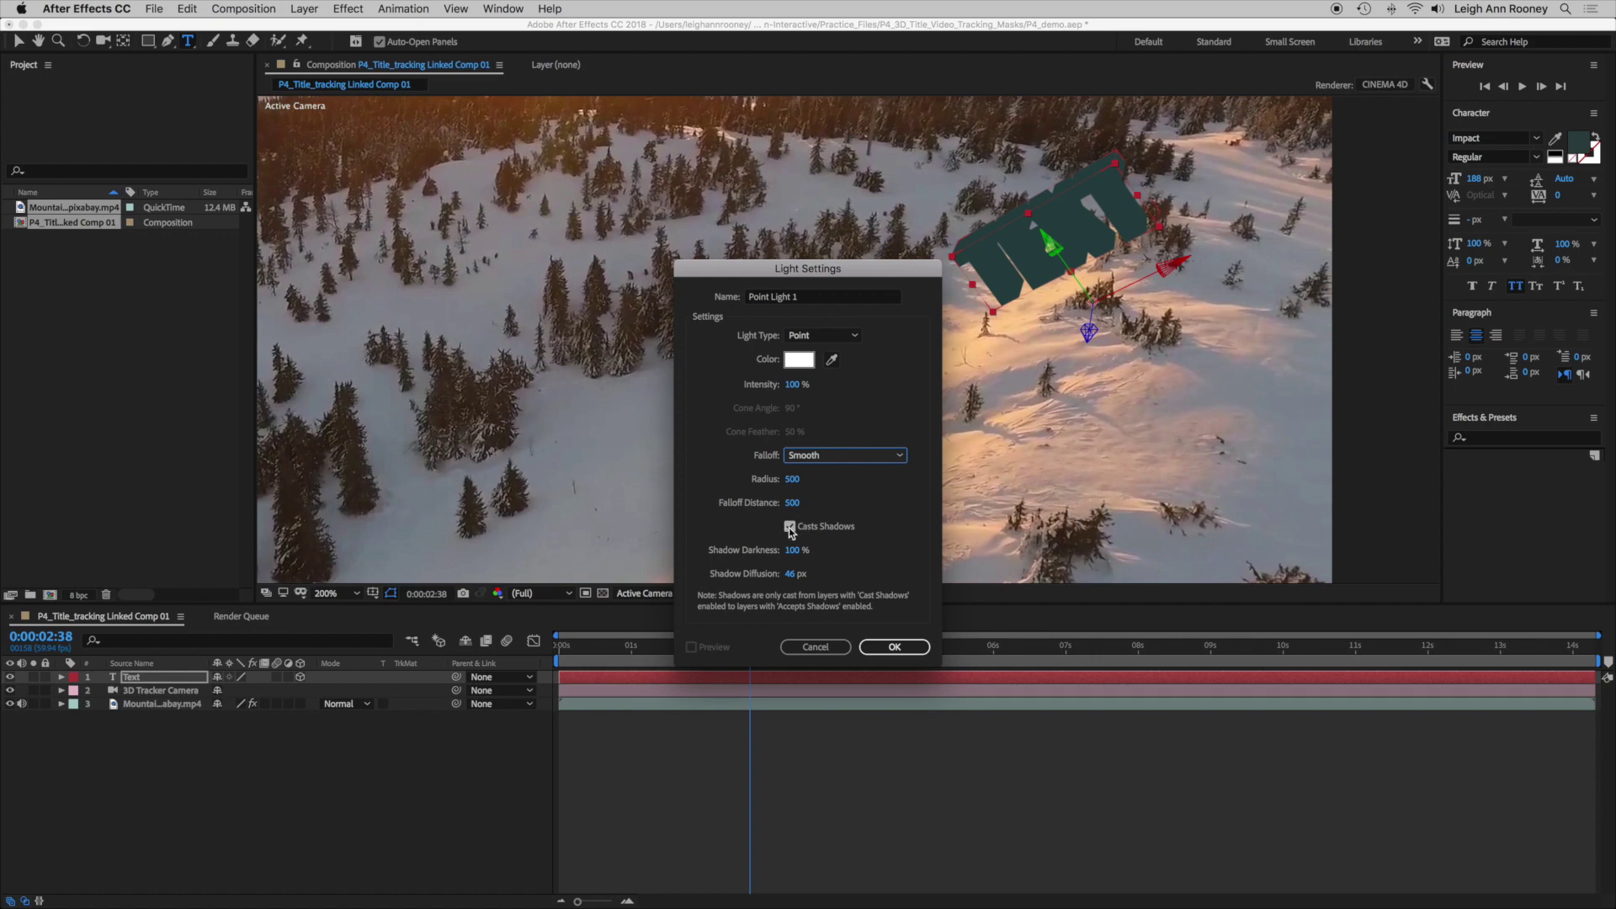
click(894, 647)
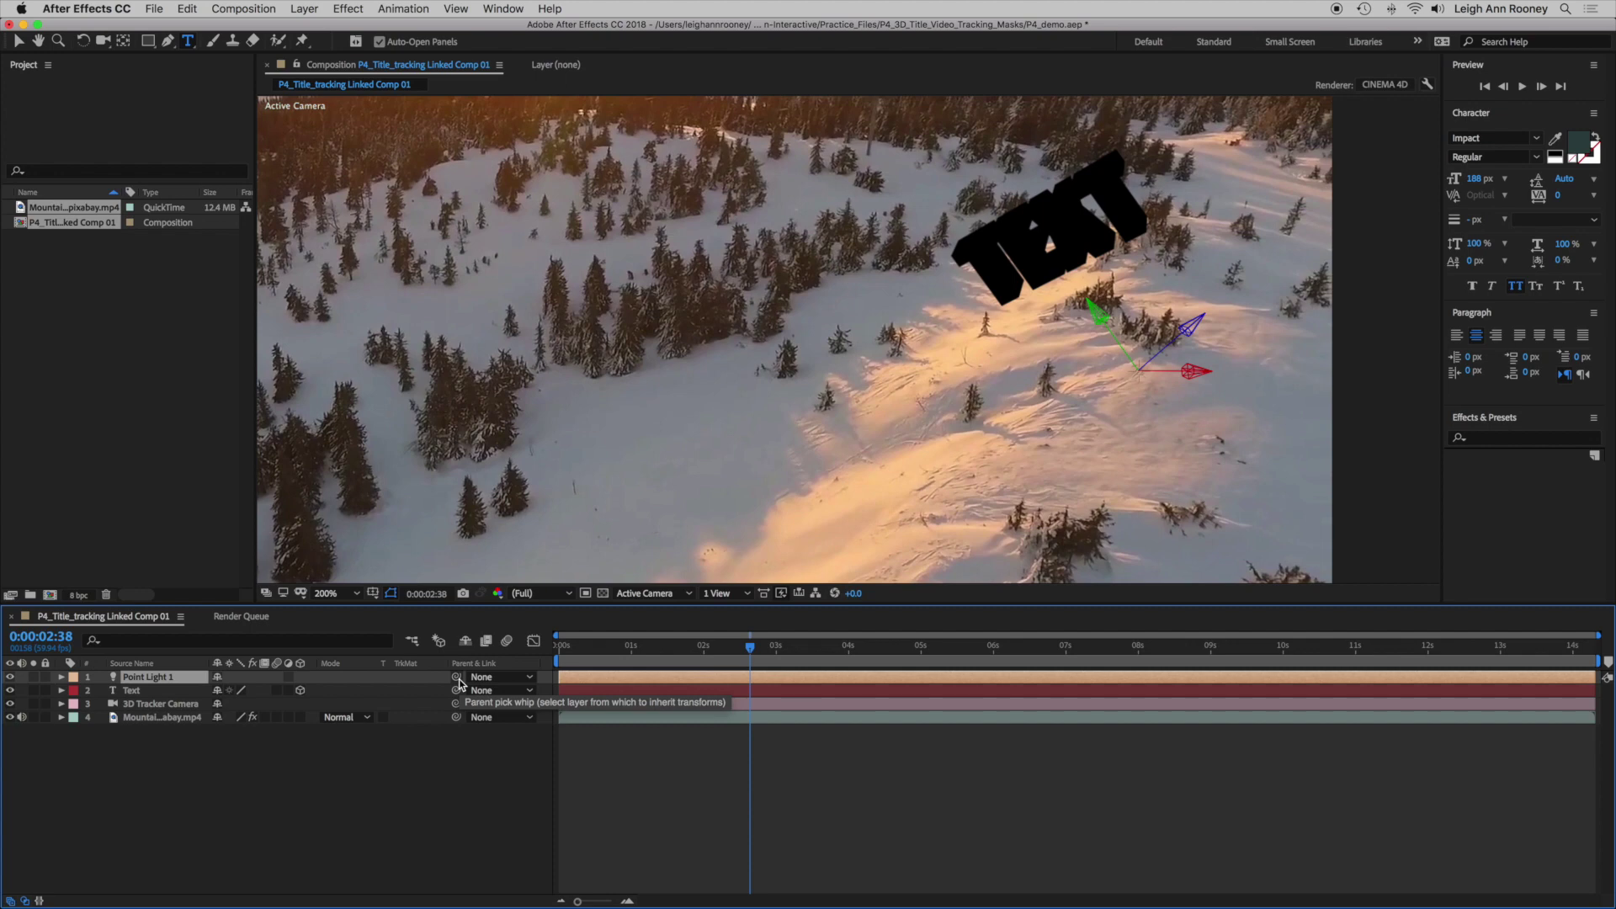
Parent the point light to the Text layer so that the light moves to the text's location
drag(460, 683, 139, 695)
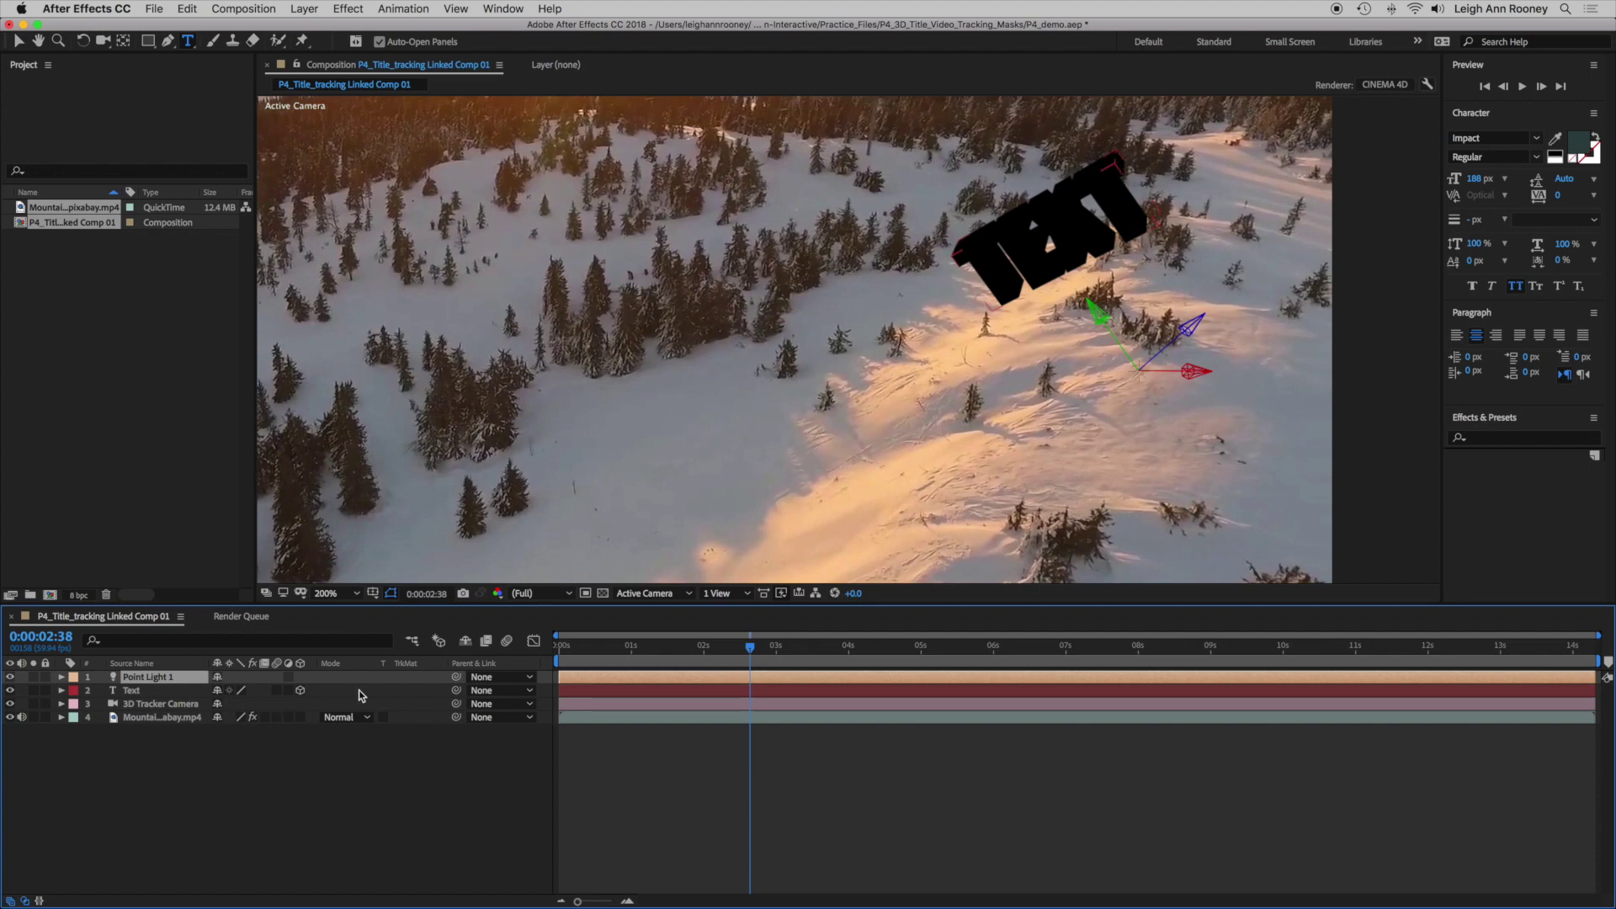
click(456, 679)
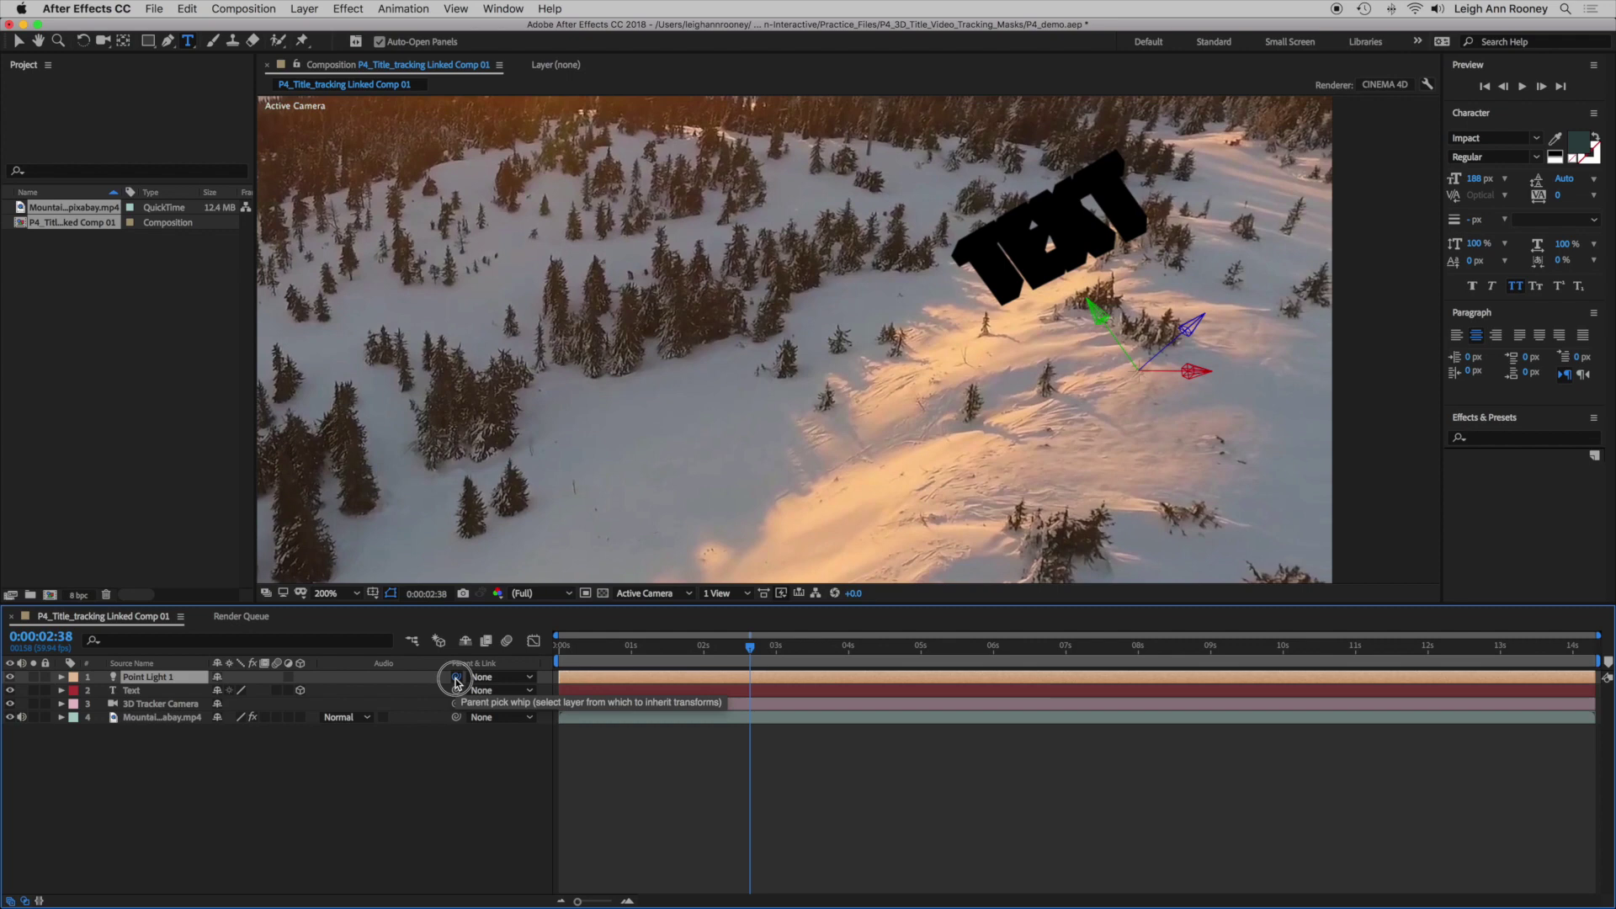
drag(456, 678, 155, 694)
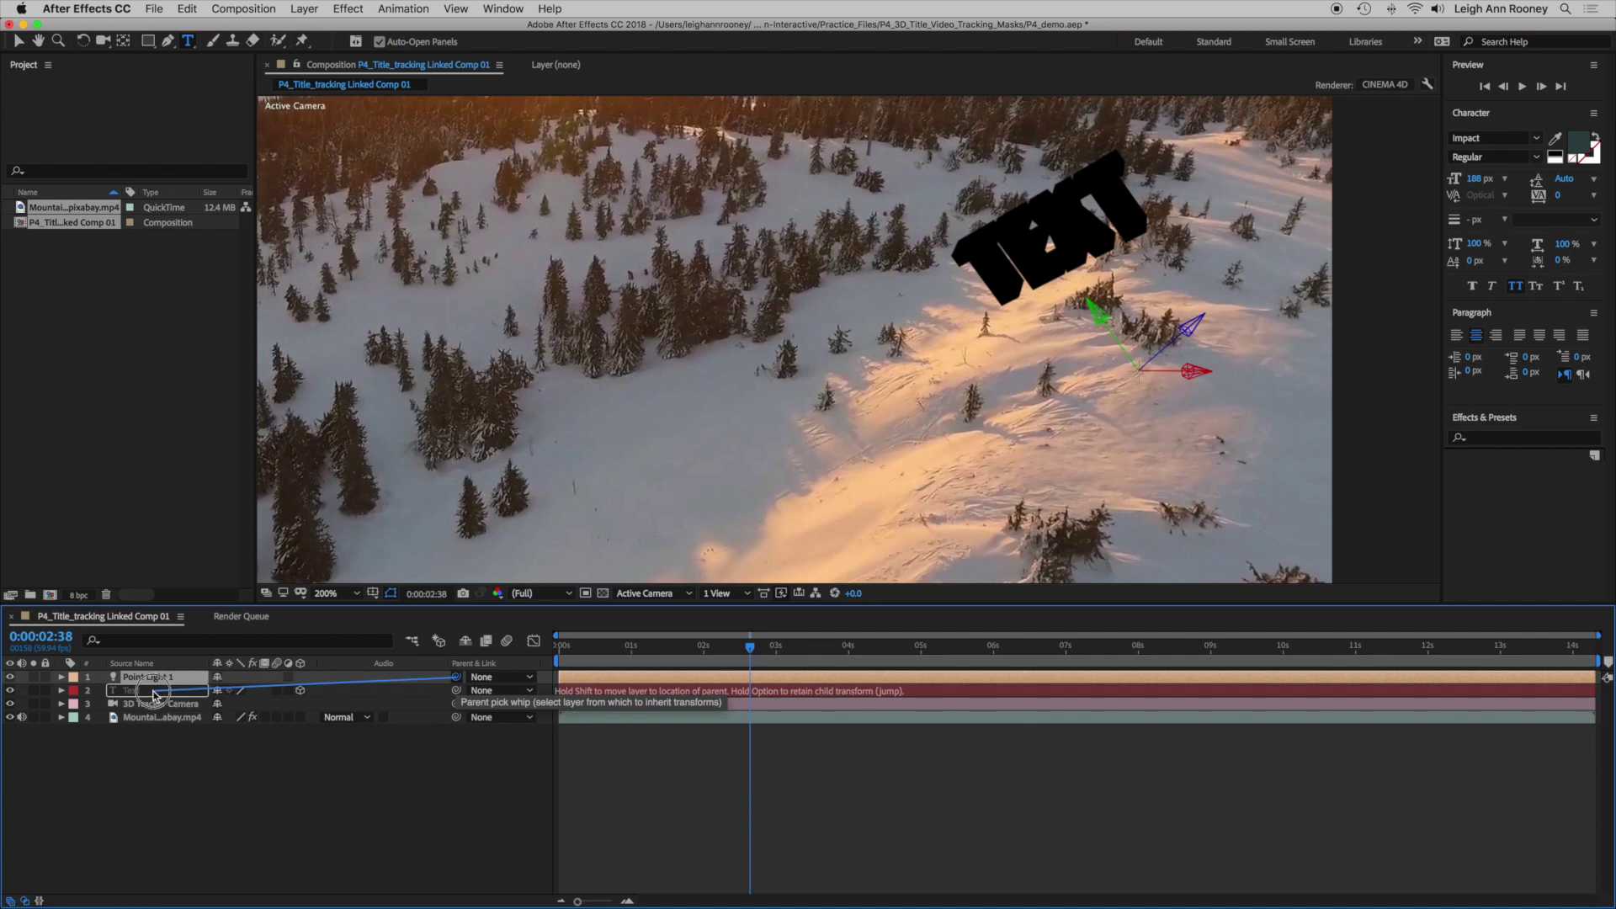
drag(154, 694, 155, 695)
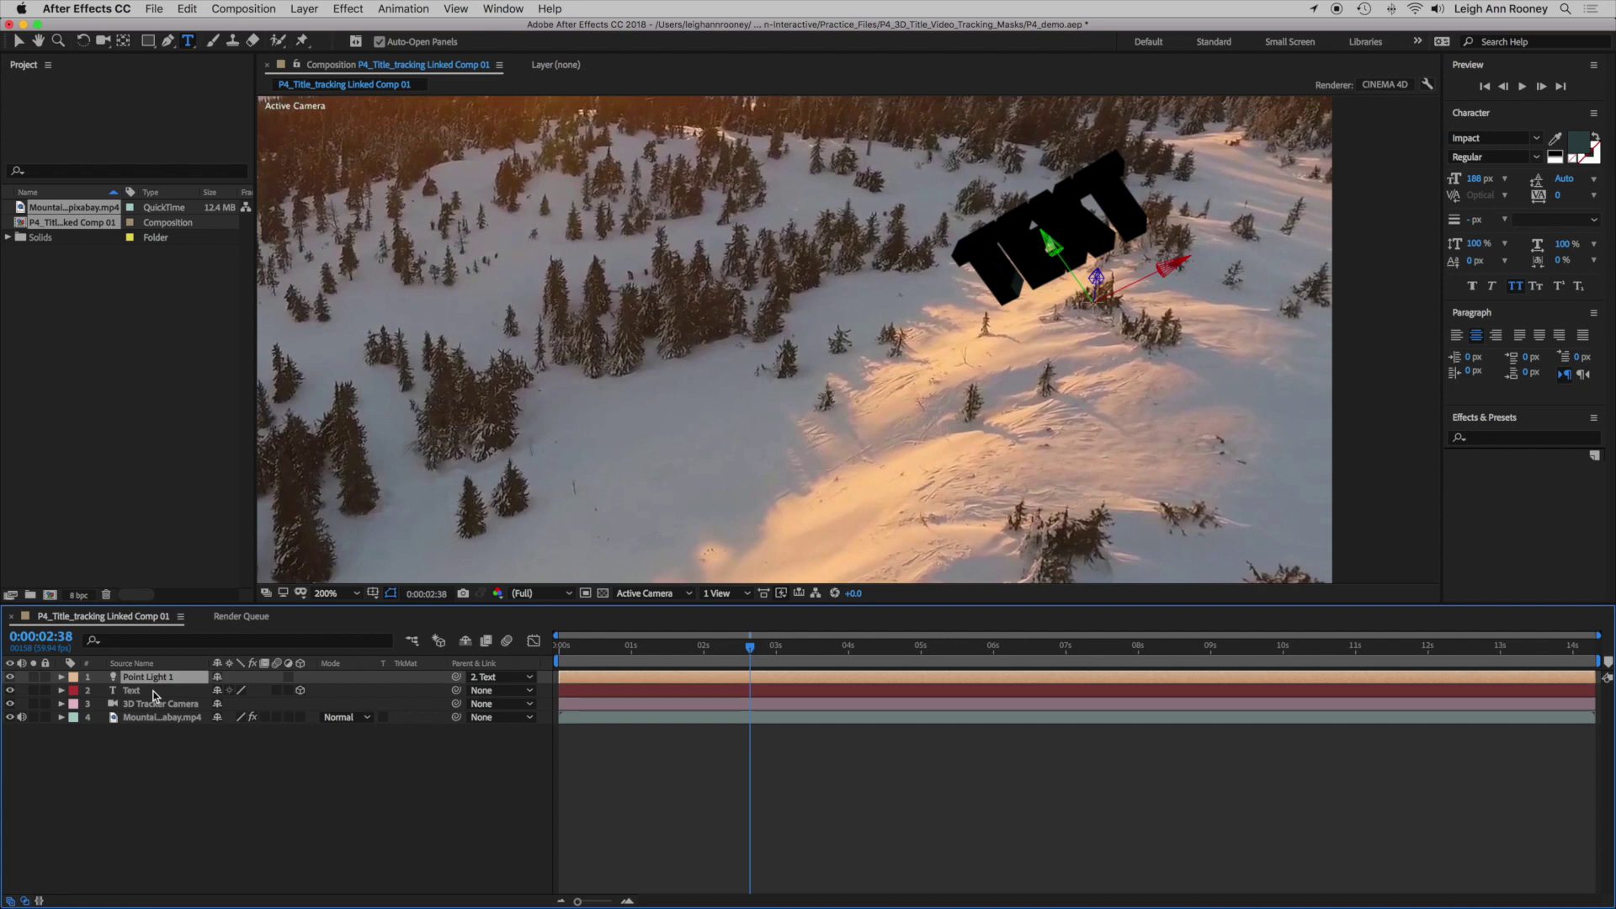
Set the parented point light's position to -37.0, -13.0, 119.0 relative to the text
click(62, 677)
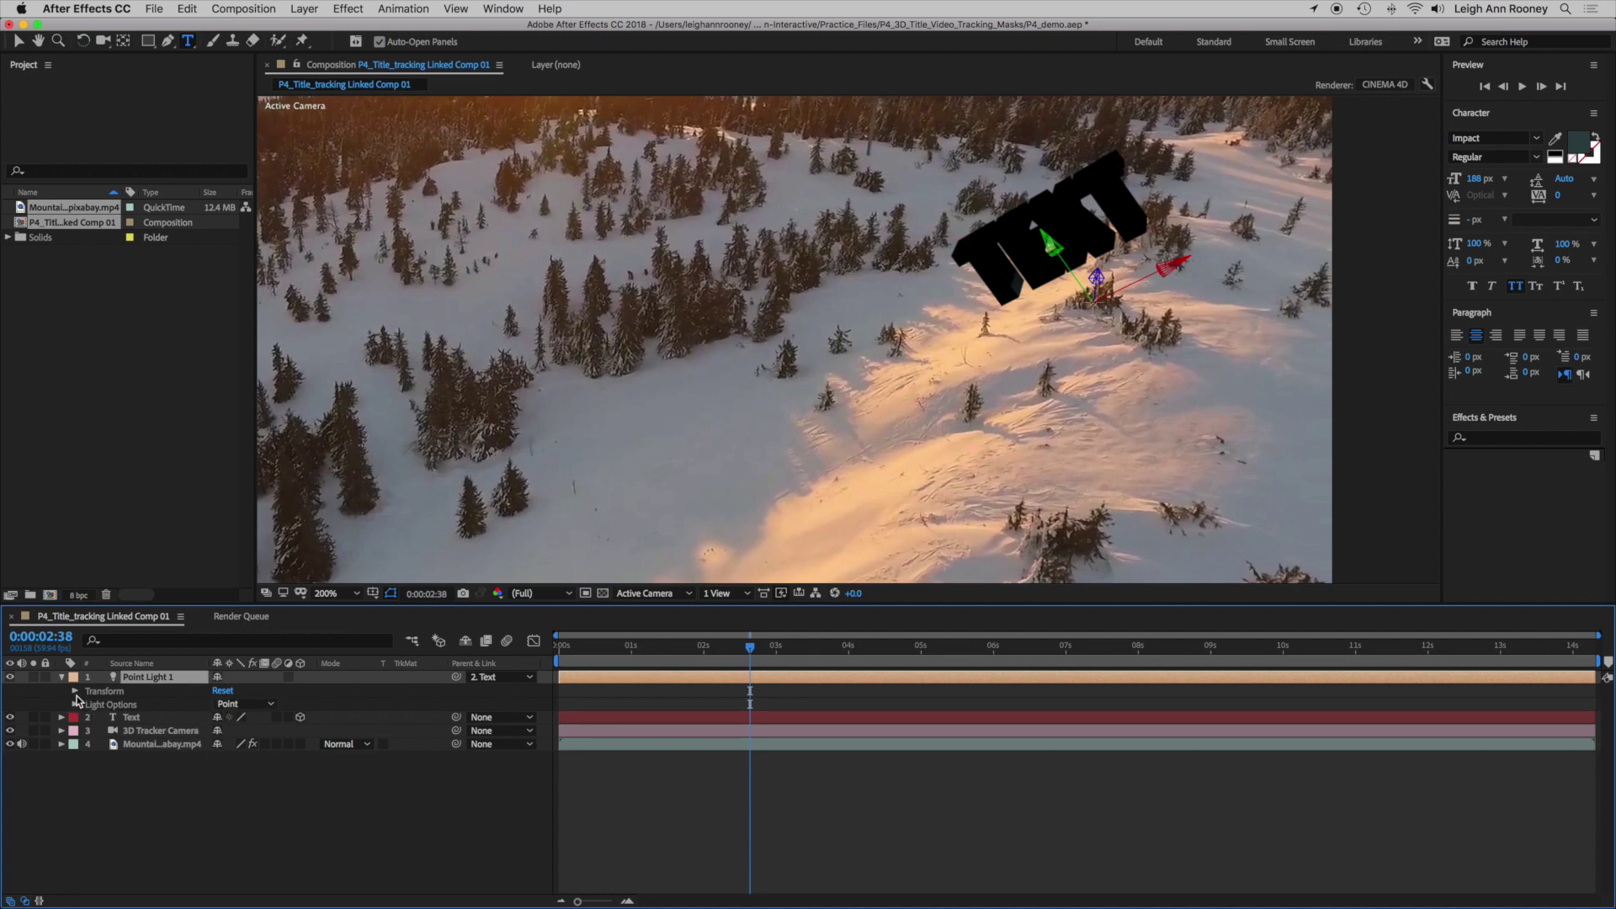
click(75, 691)
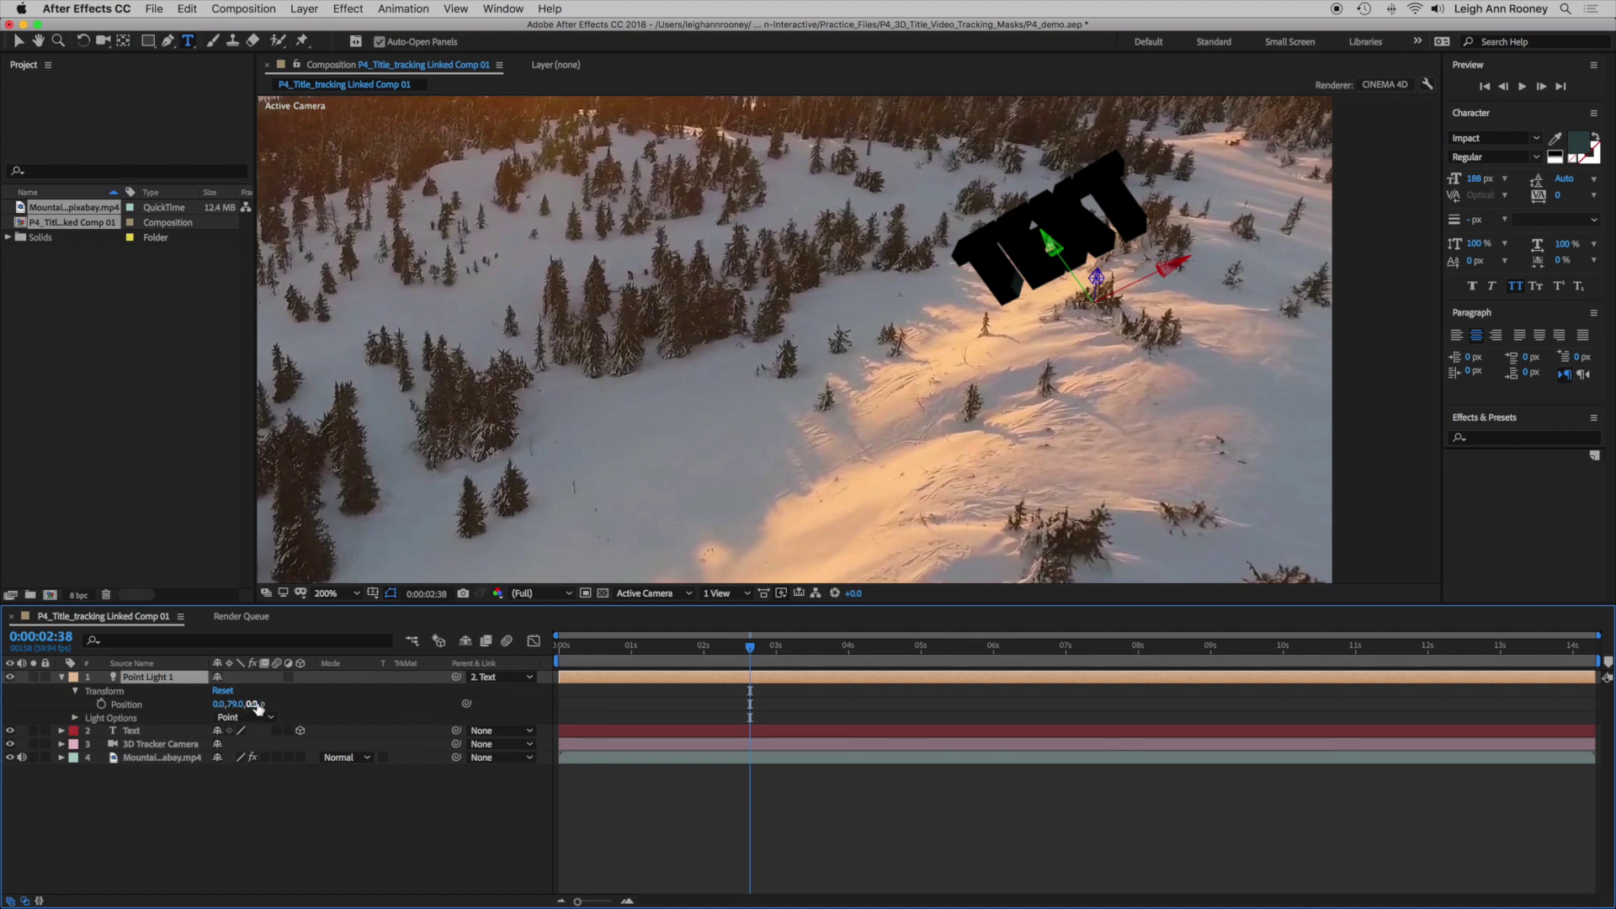
drag(256, 707, 325, 709)
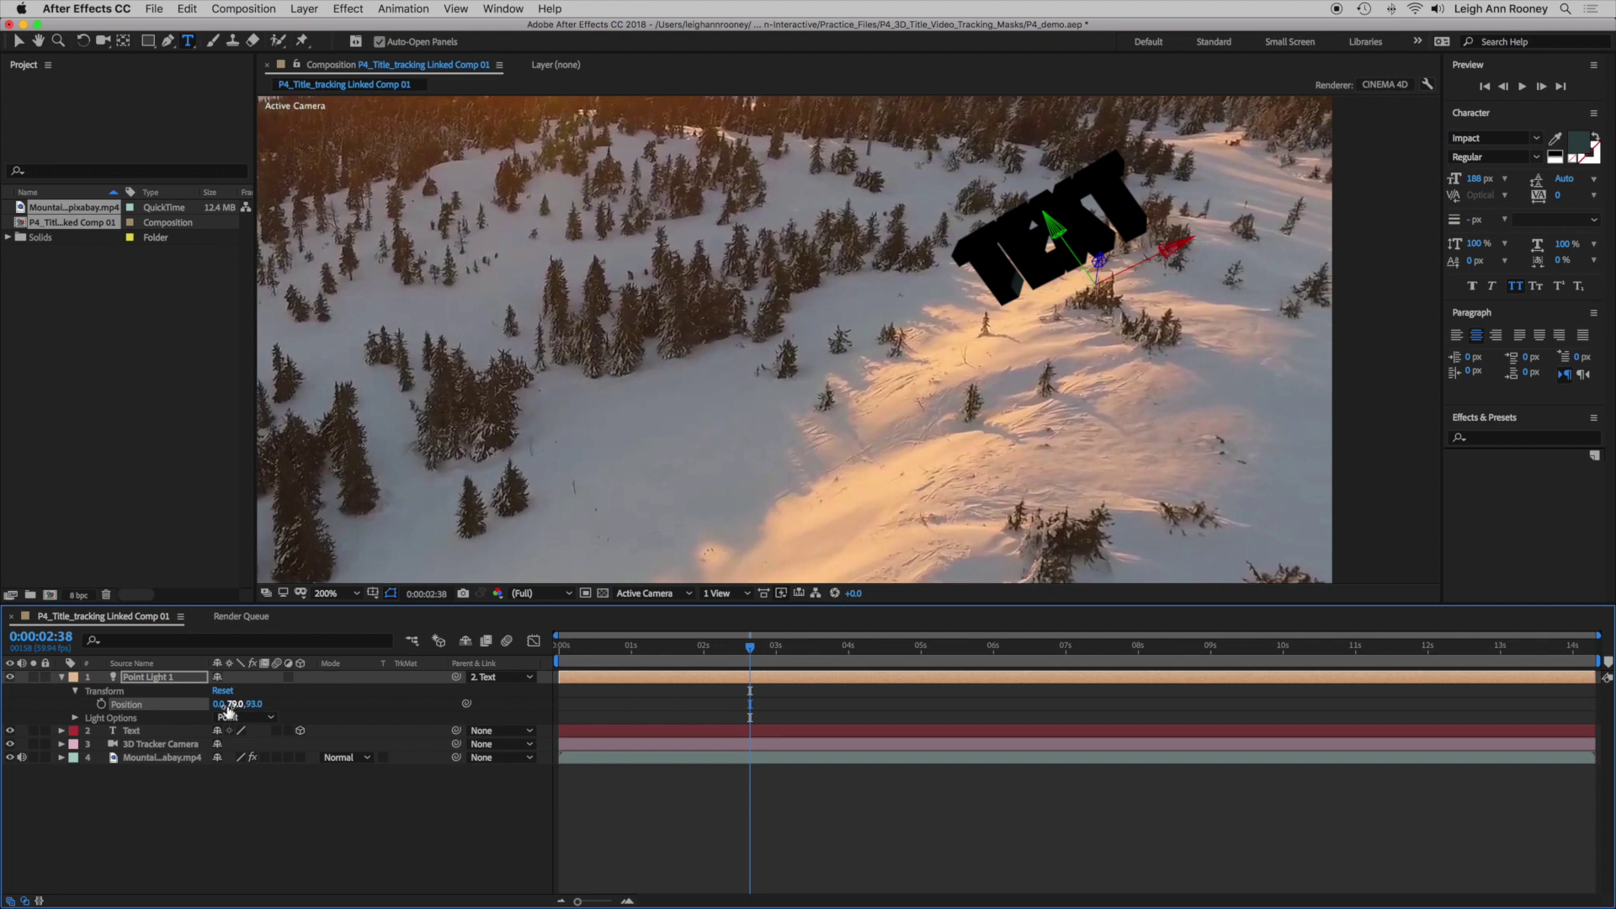
drag(227, 711, 193, 707)
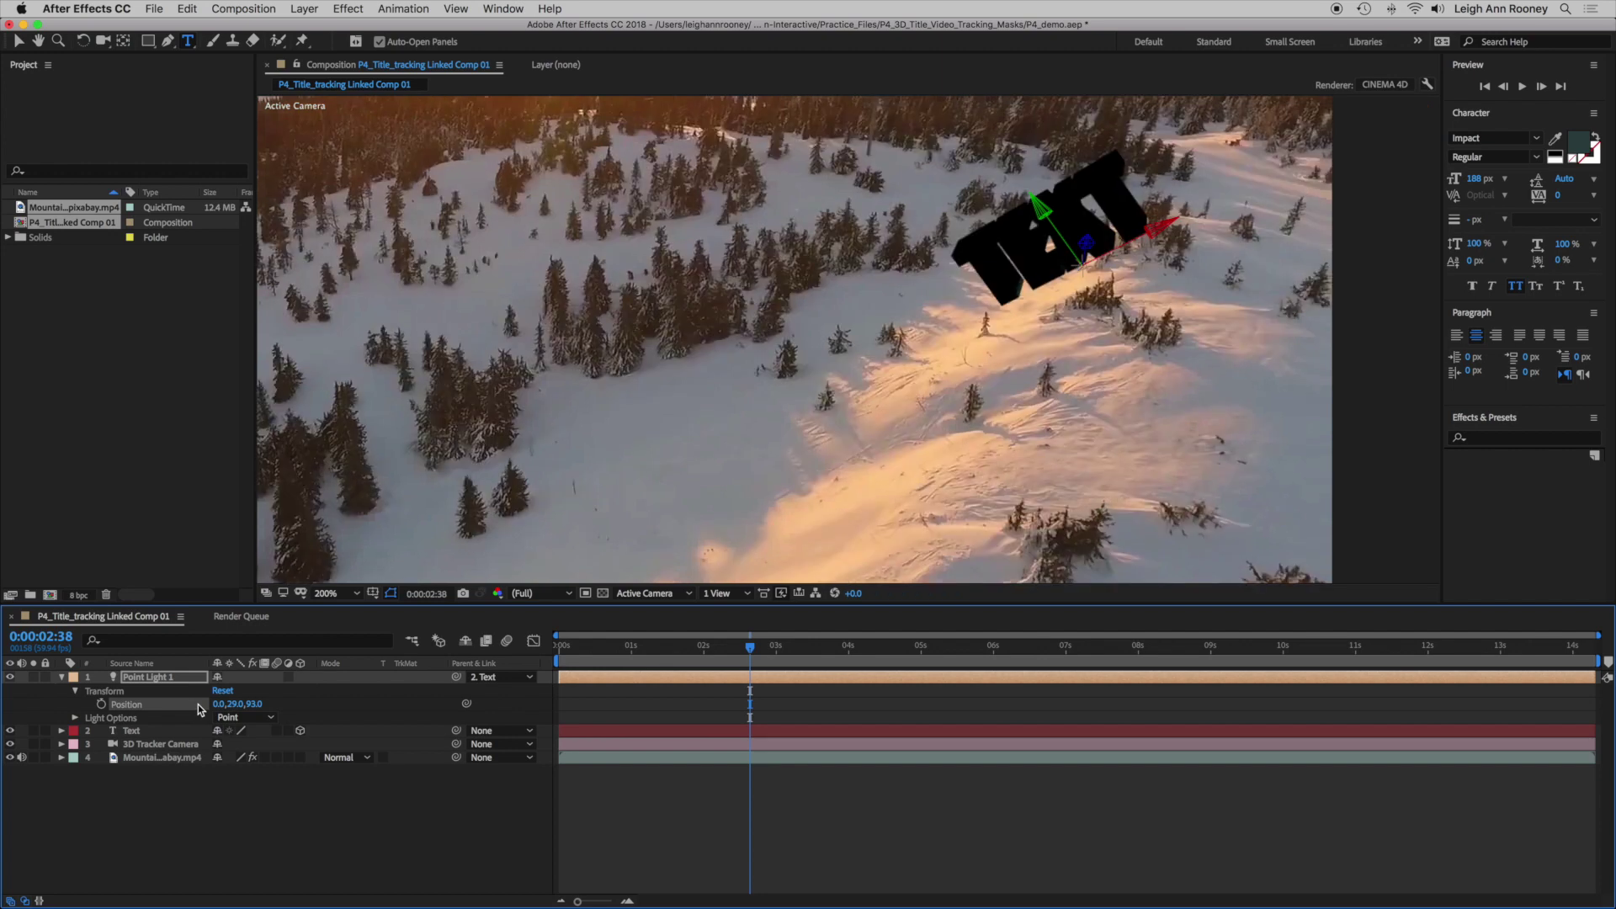
mouse_move(218, 705)
mouse_down()
mouse_move(194, 711)
mouse_move(282, 707)
mouse_move(203, 713)
mouse_up()
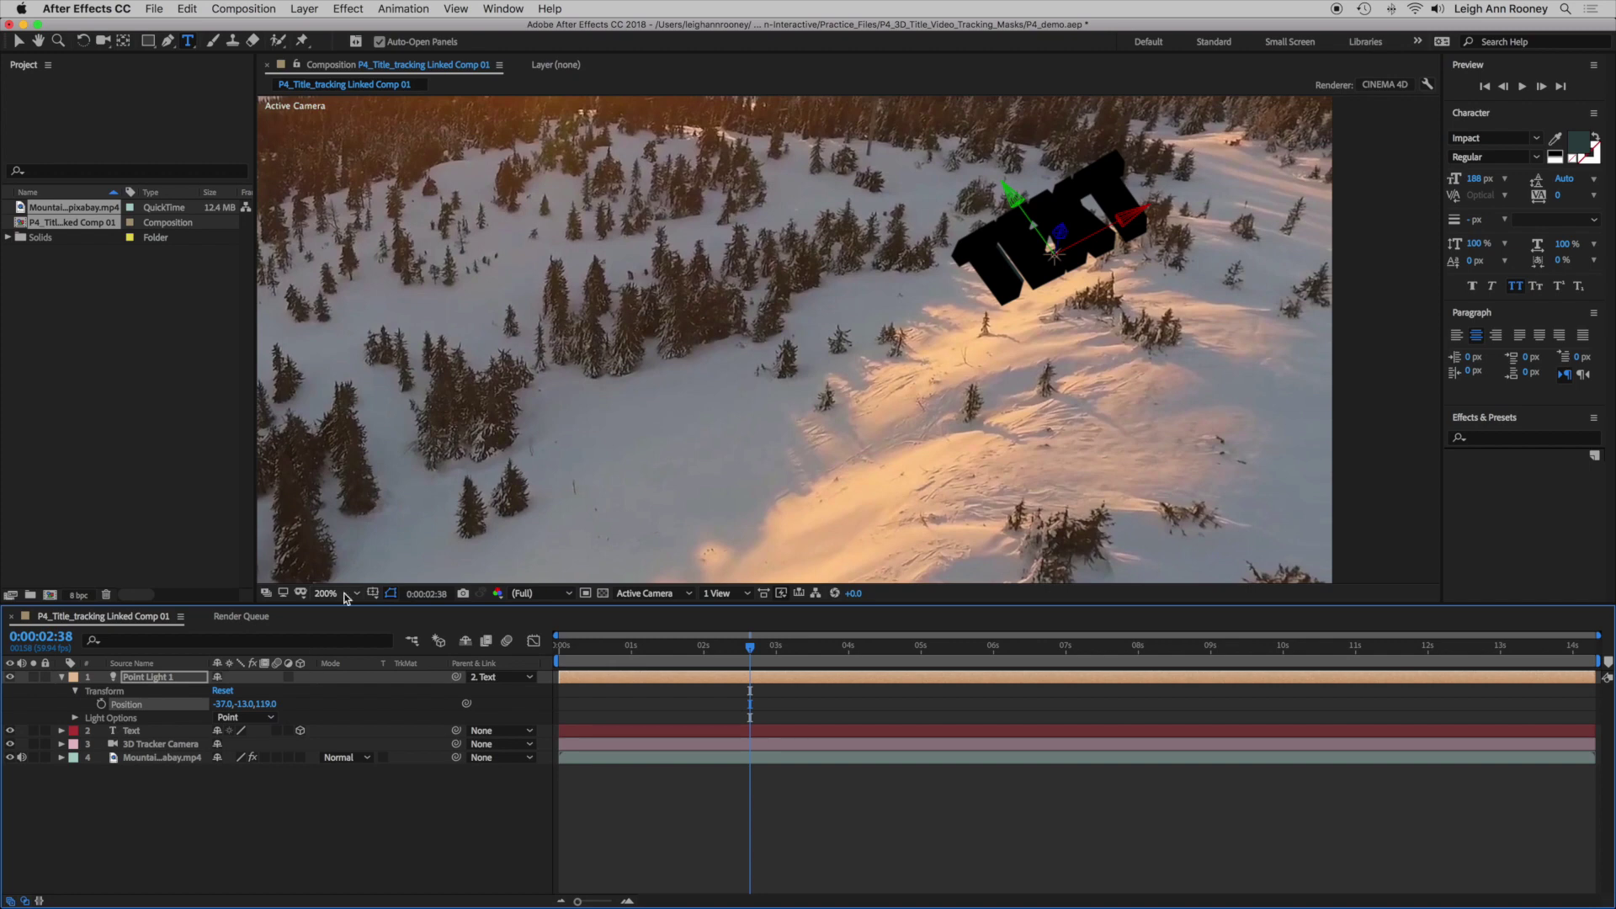
Change the fill color of all the 3D text to teal 399A9D and deselect the layer
click(114, 732)
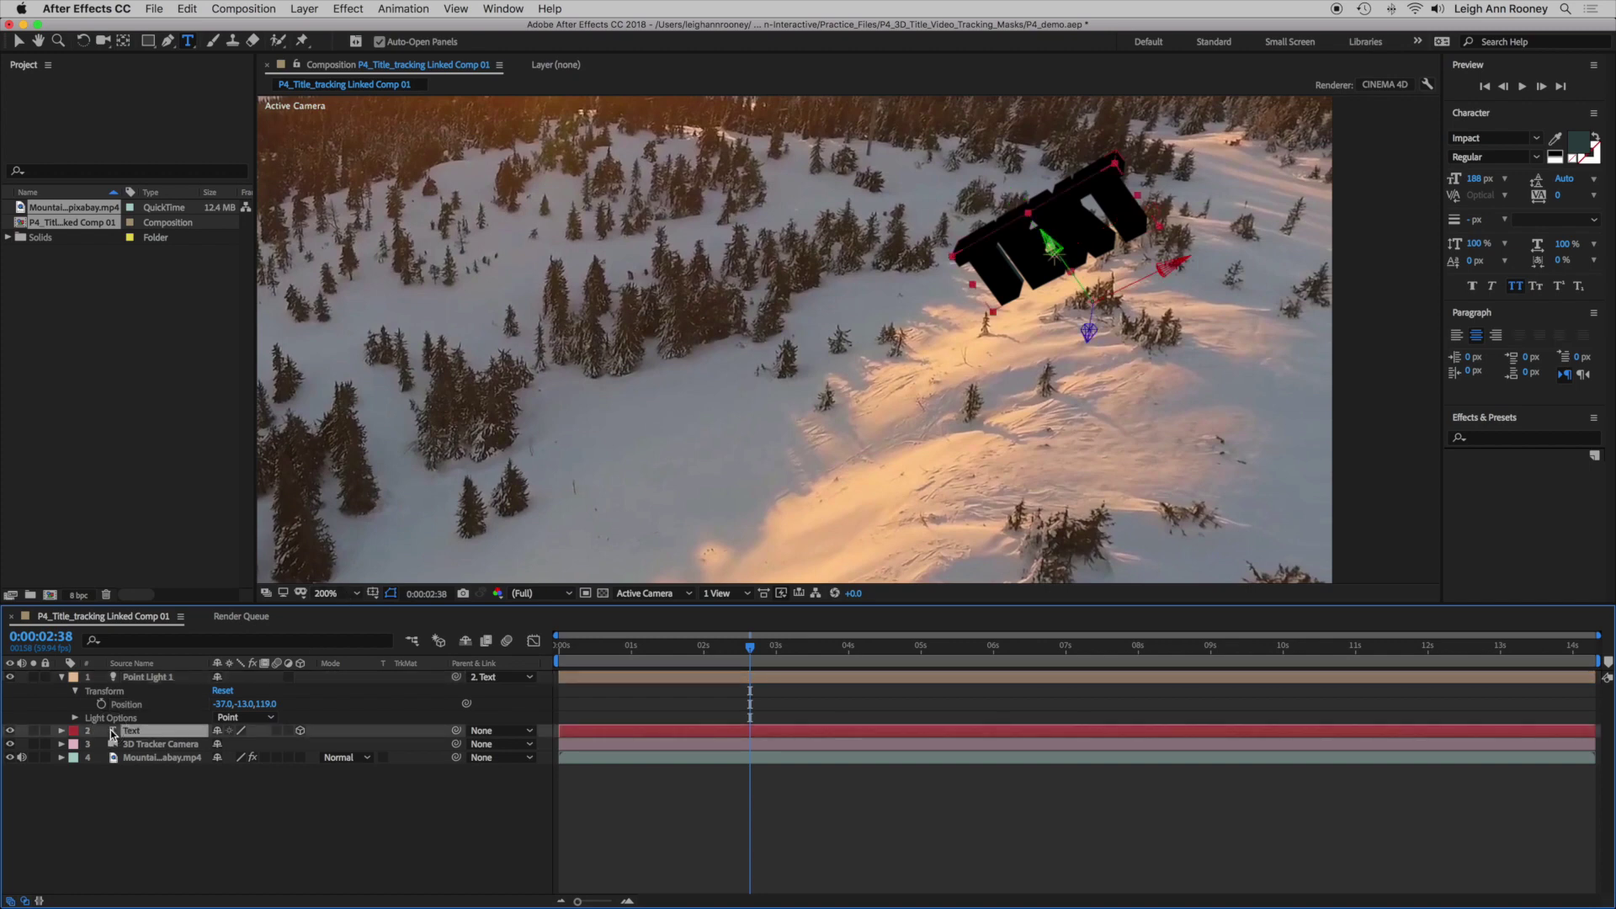
double_click(114, 731)
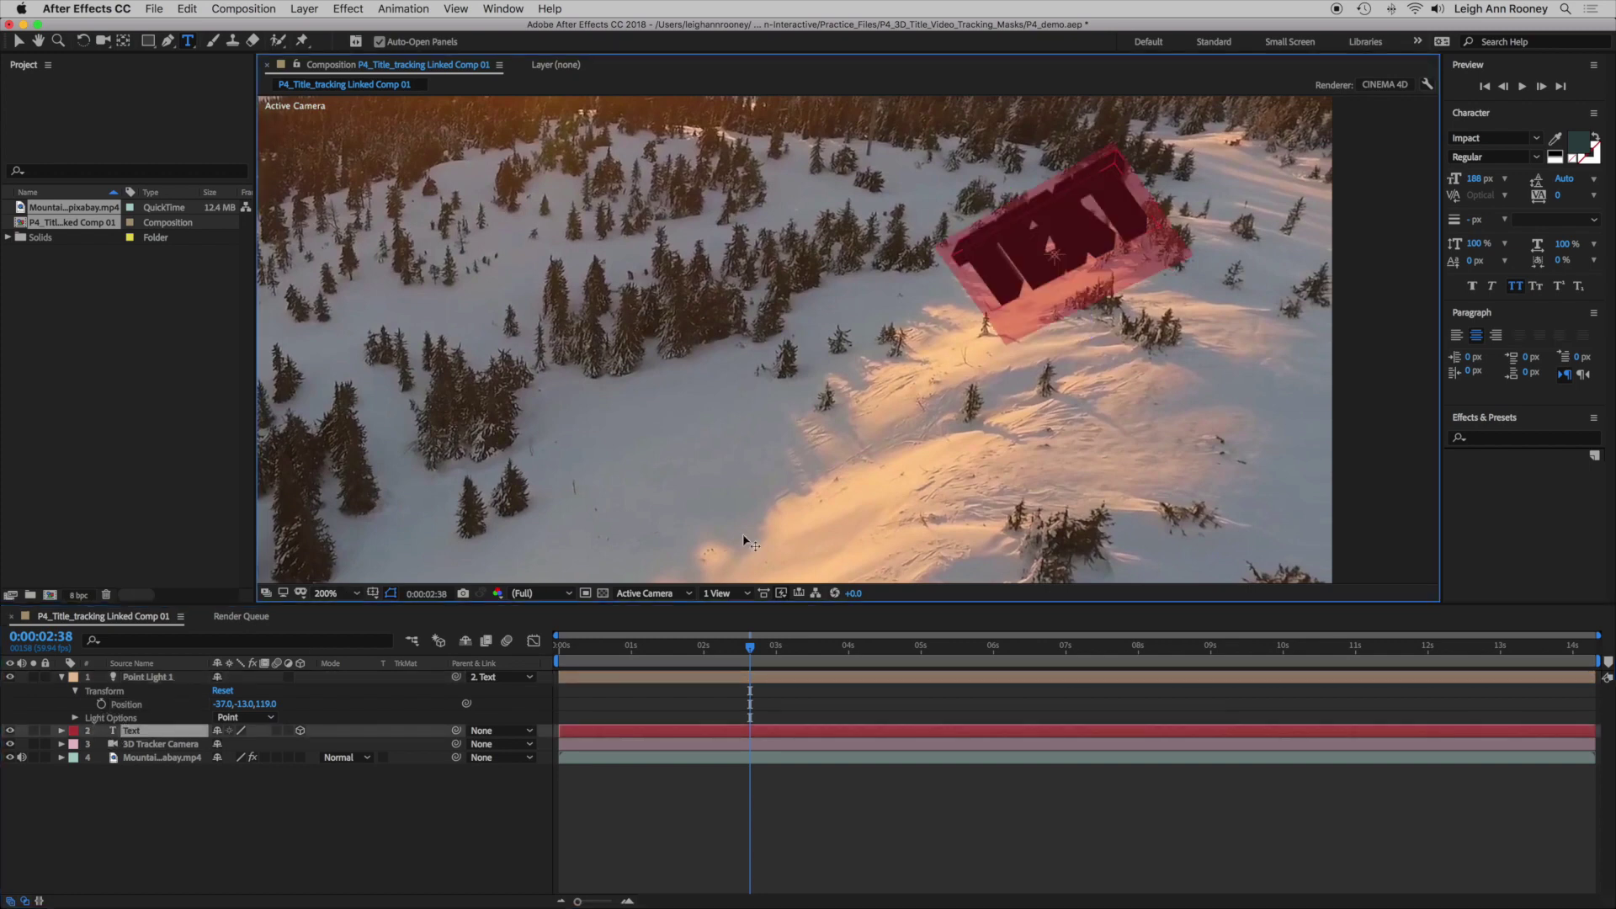
click(1579, 145)
click(754, 452)
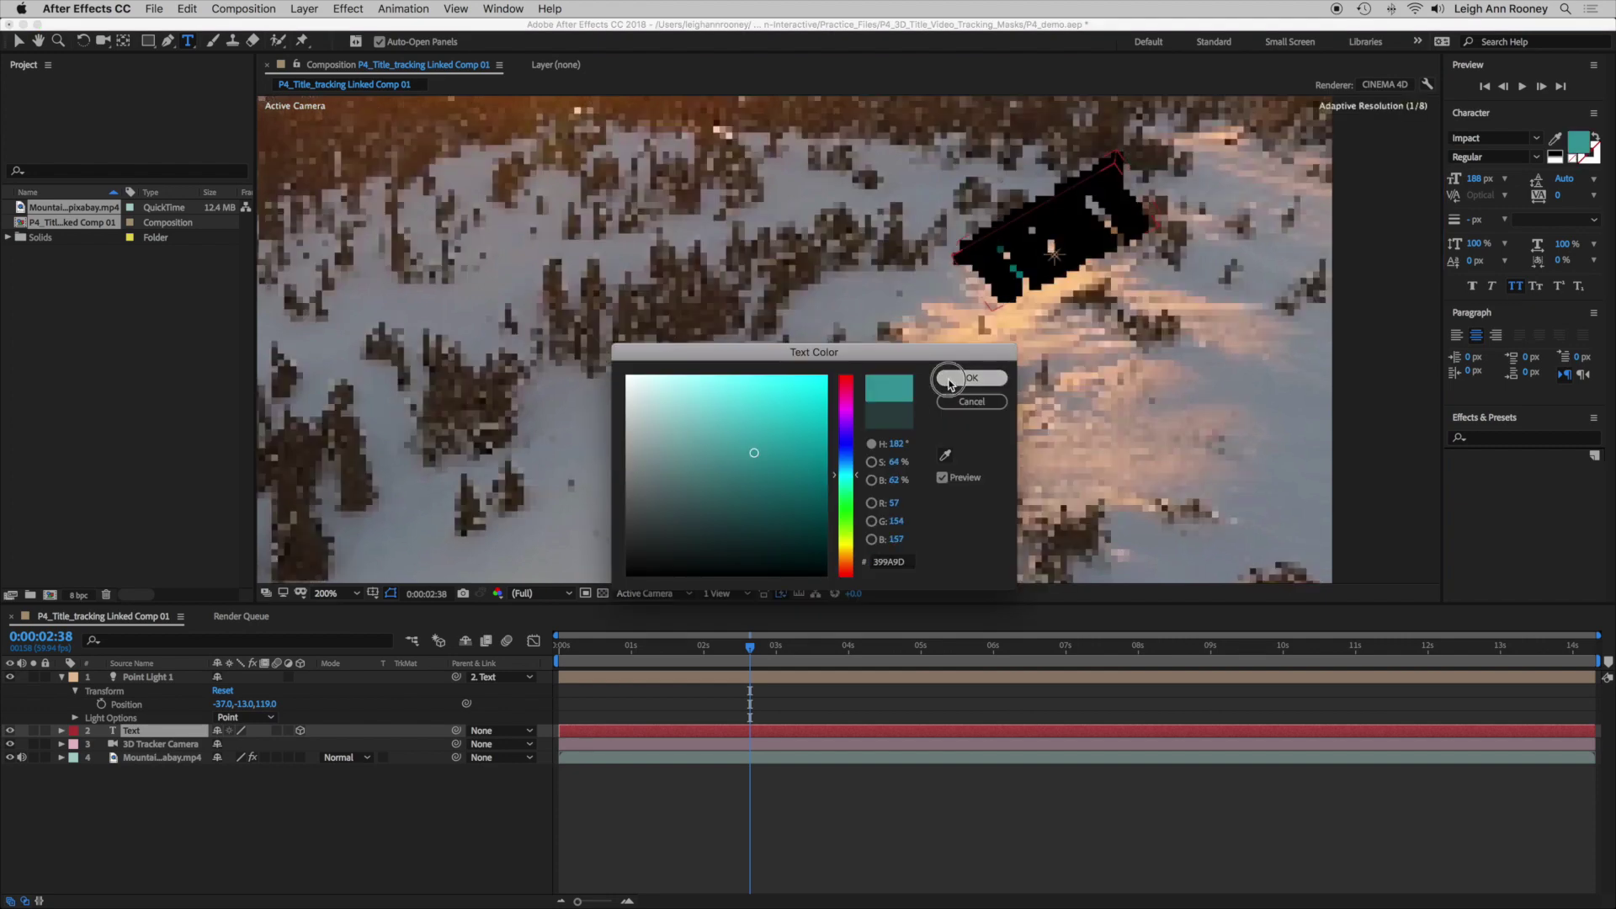
click(969, 378)
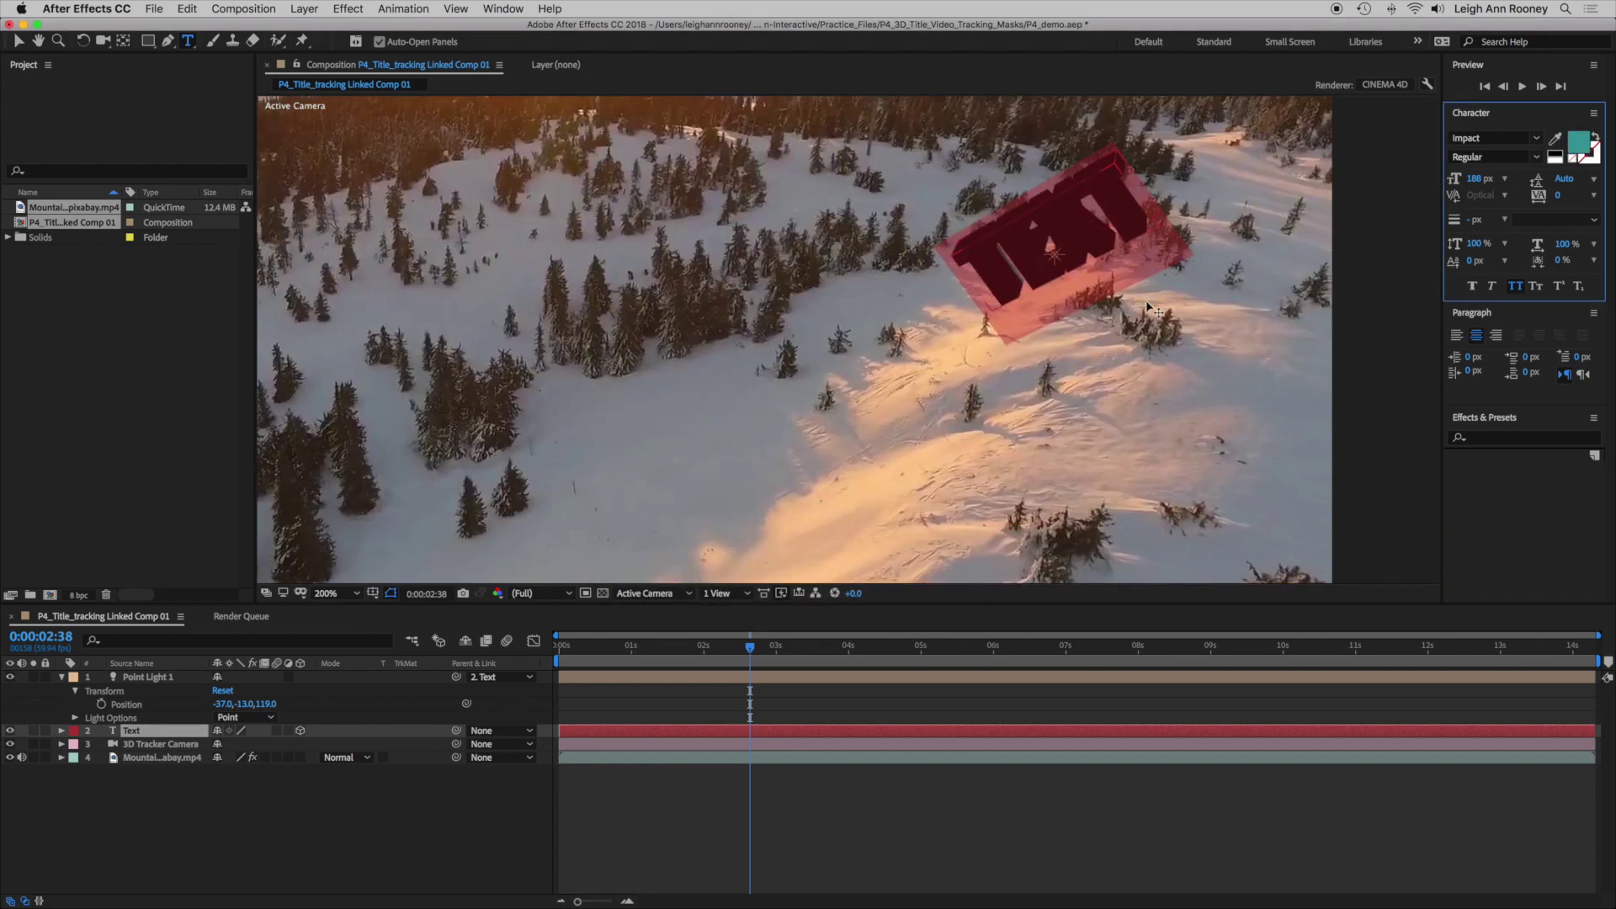
click(330, 812)
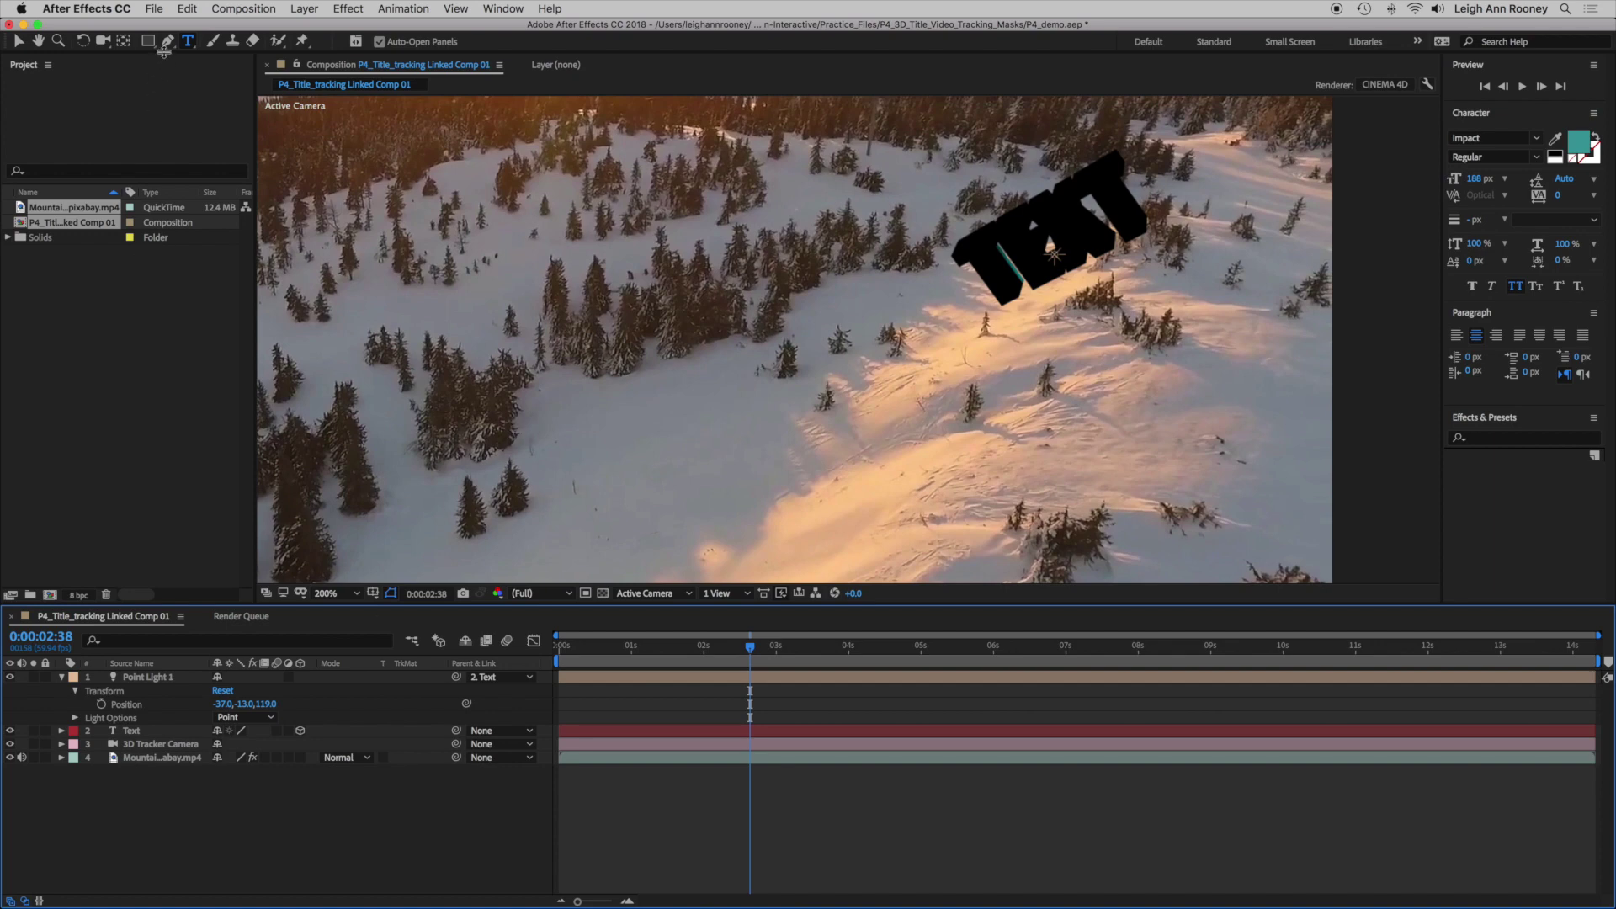
Add a second point light, keeping the white color, 100% intensity, Smooth falloff and cast shadows
click(305, 8)
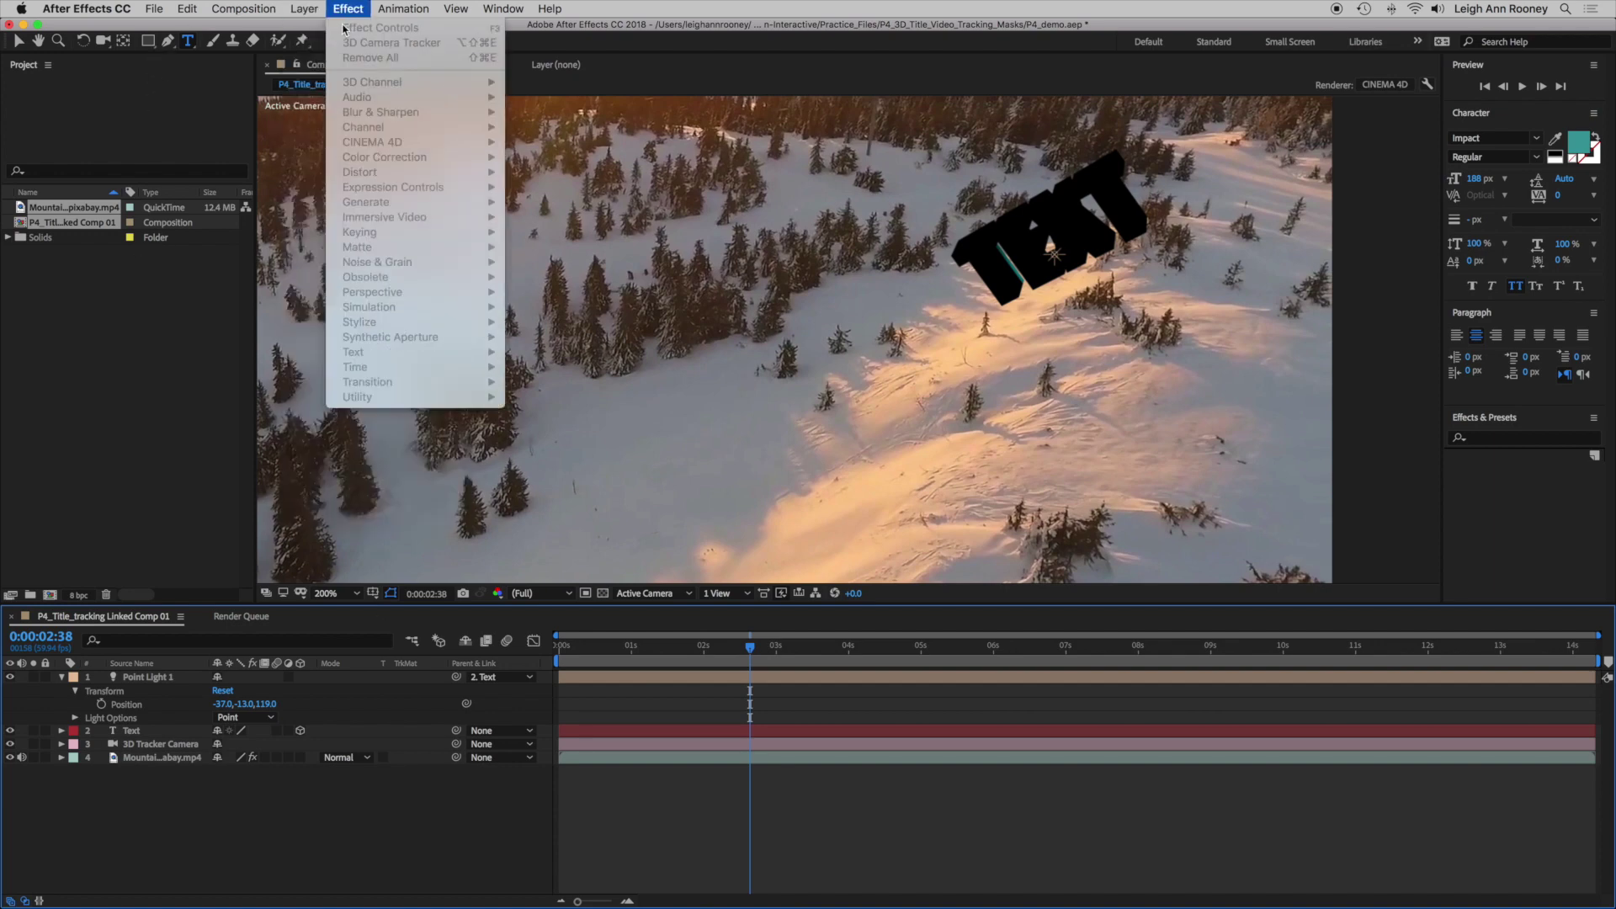
mouse_move(335, 30)
click(538, 63)
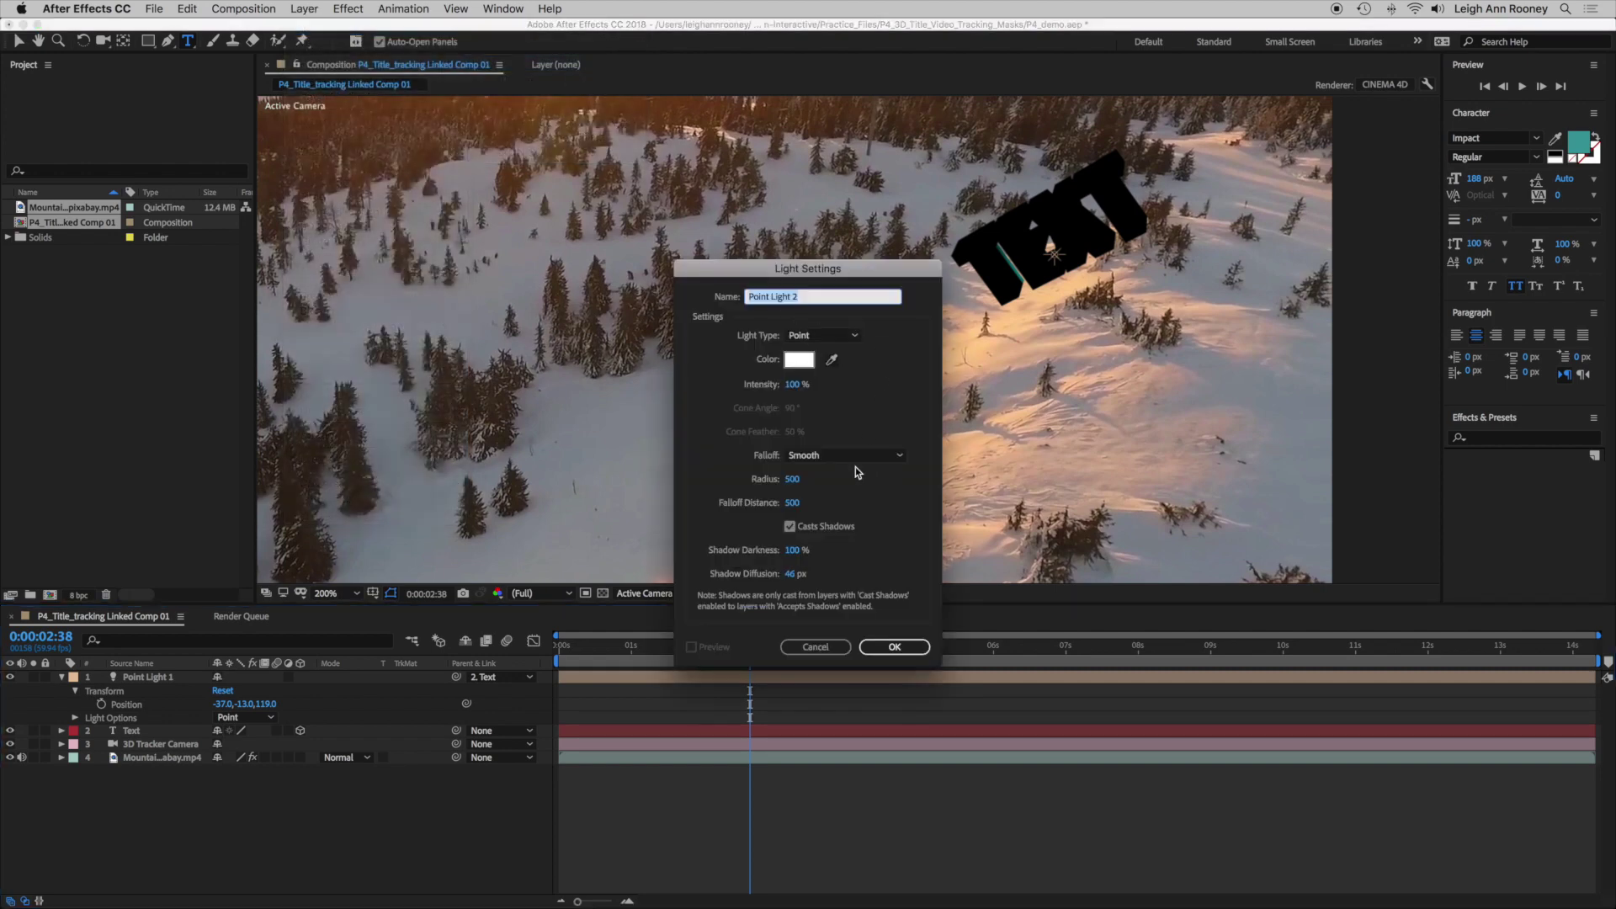
click(895, 647)
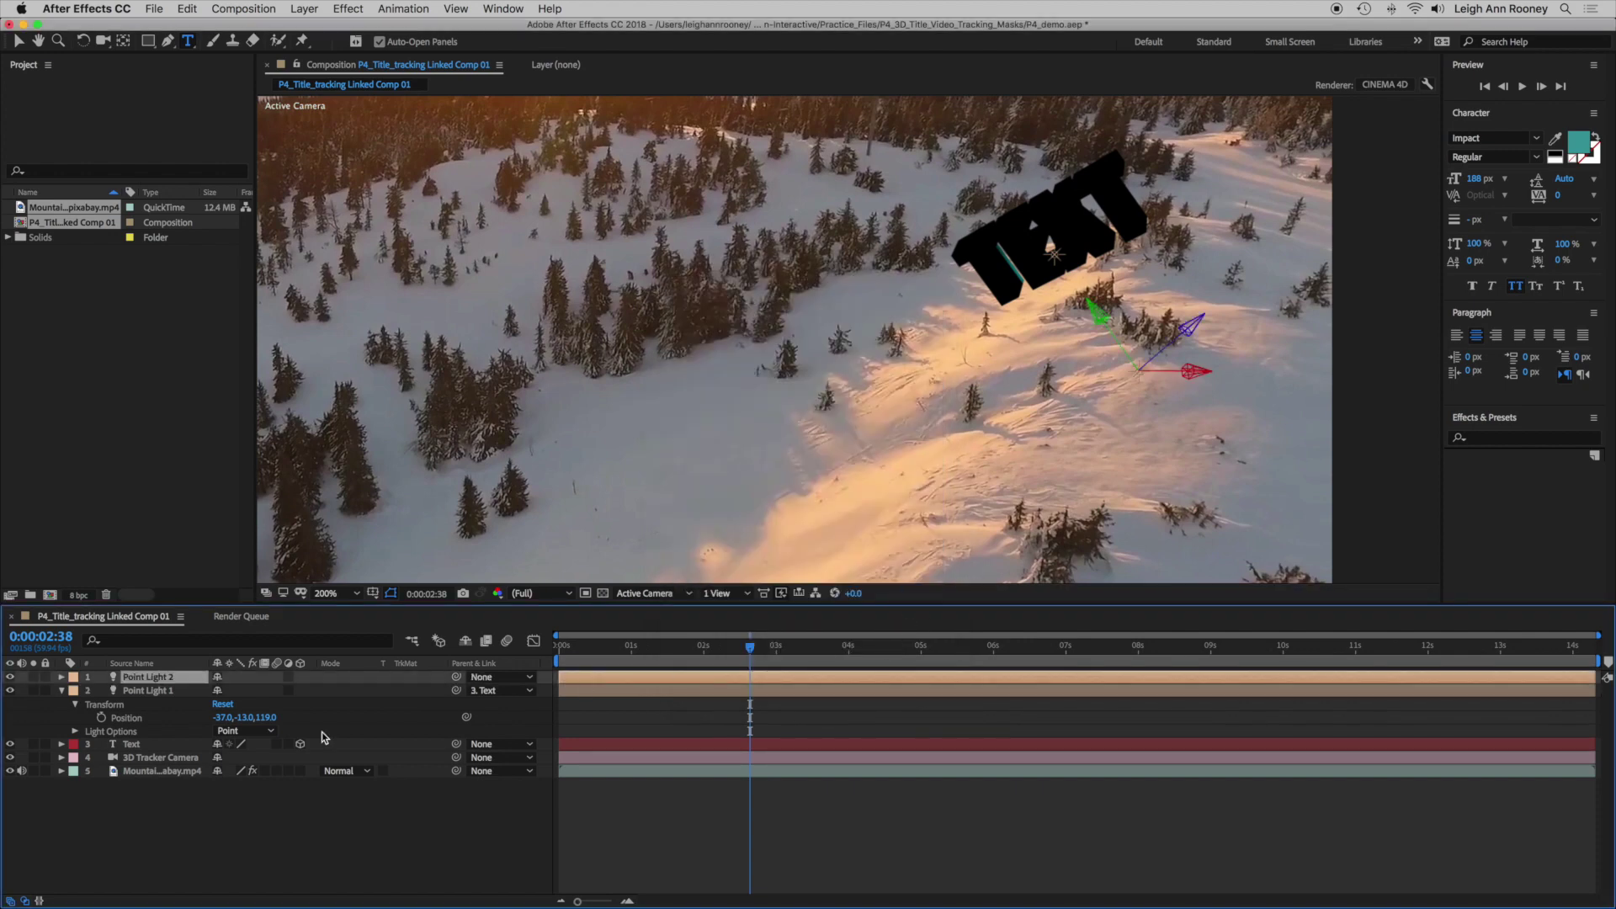
Reveal the transform properties of Point Light 2 and set its position to 742.0, 272.0, -335.7
click(61, 690)
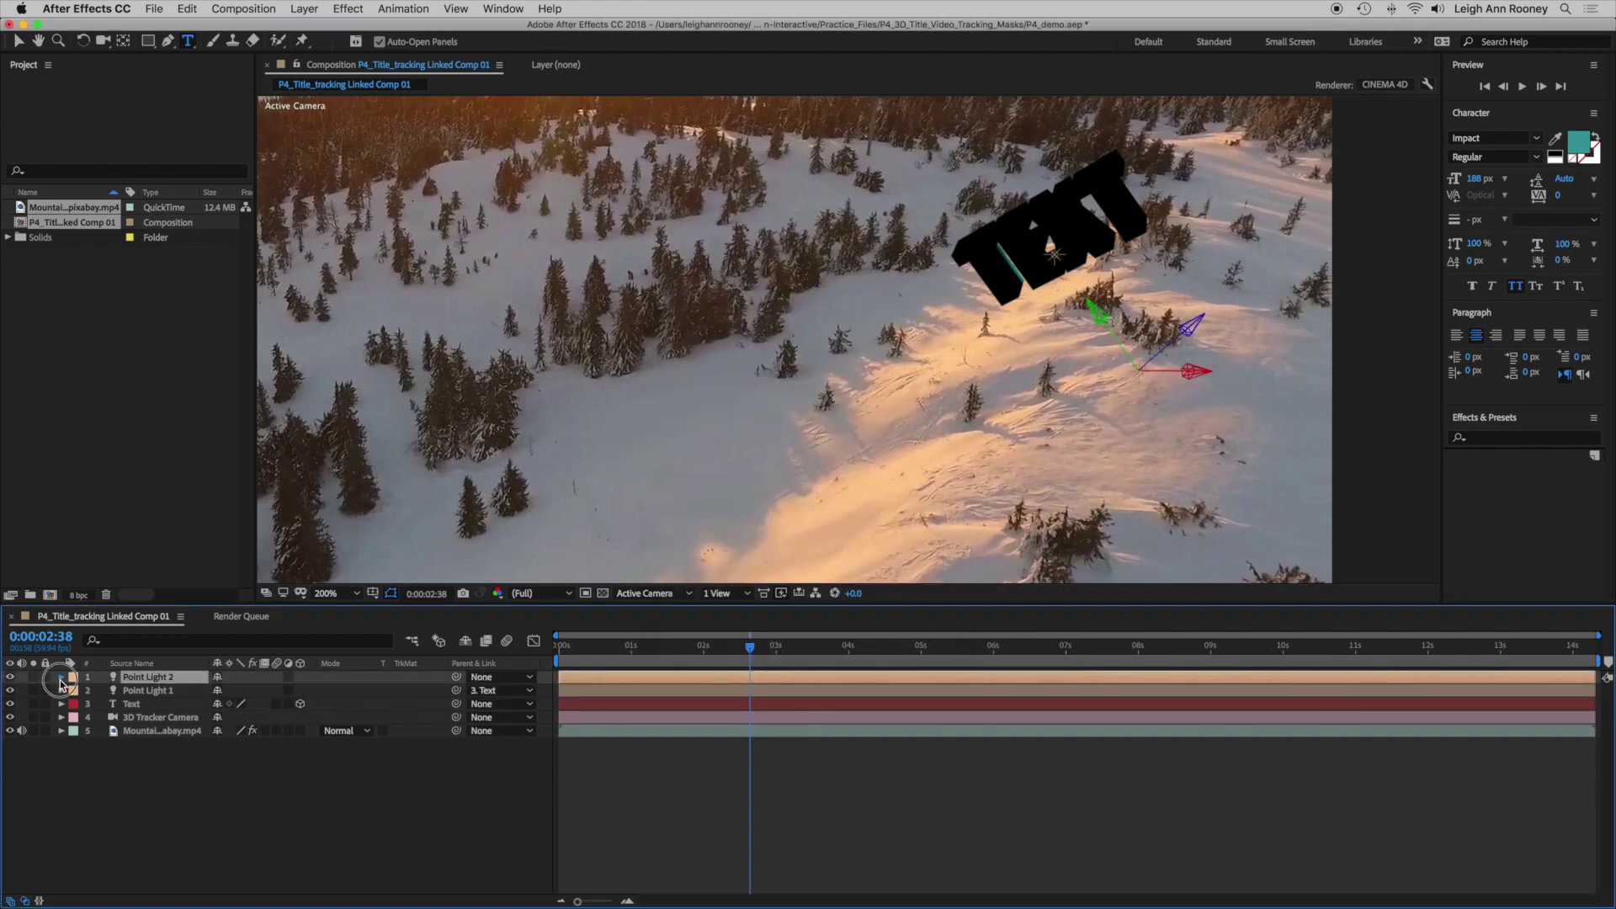
click(62, 676)
click(75, 691)
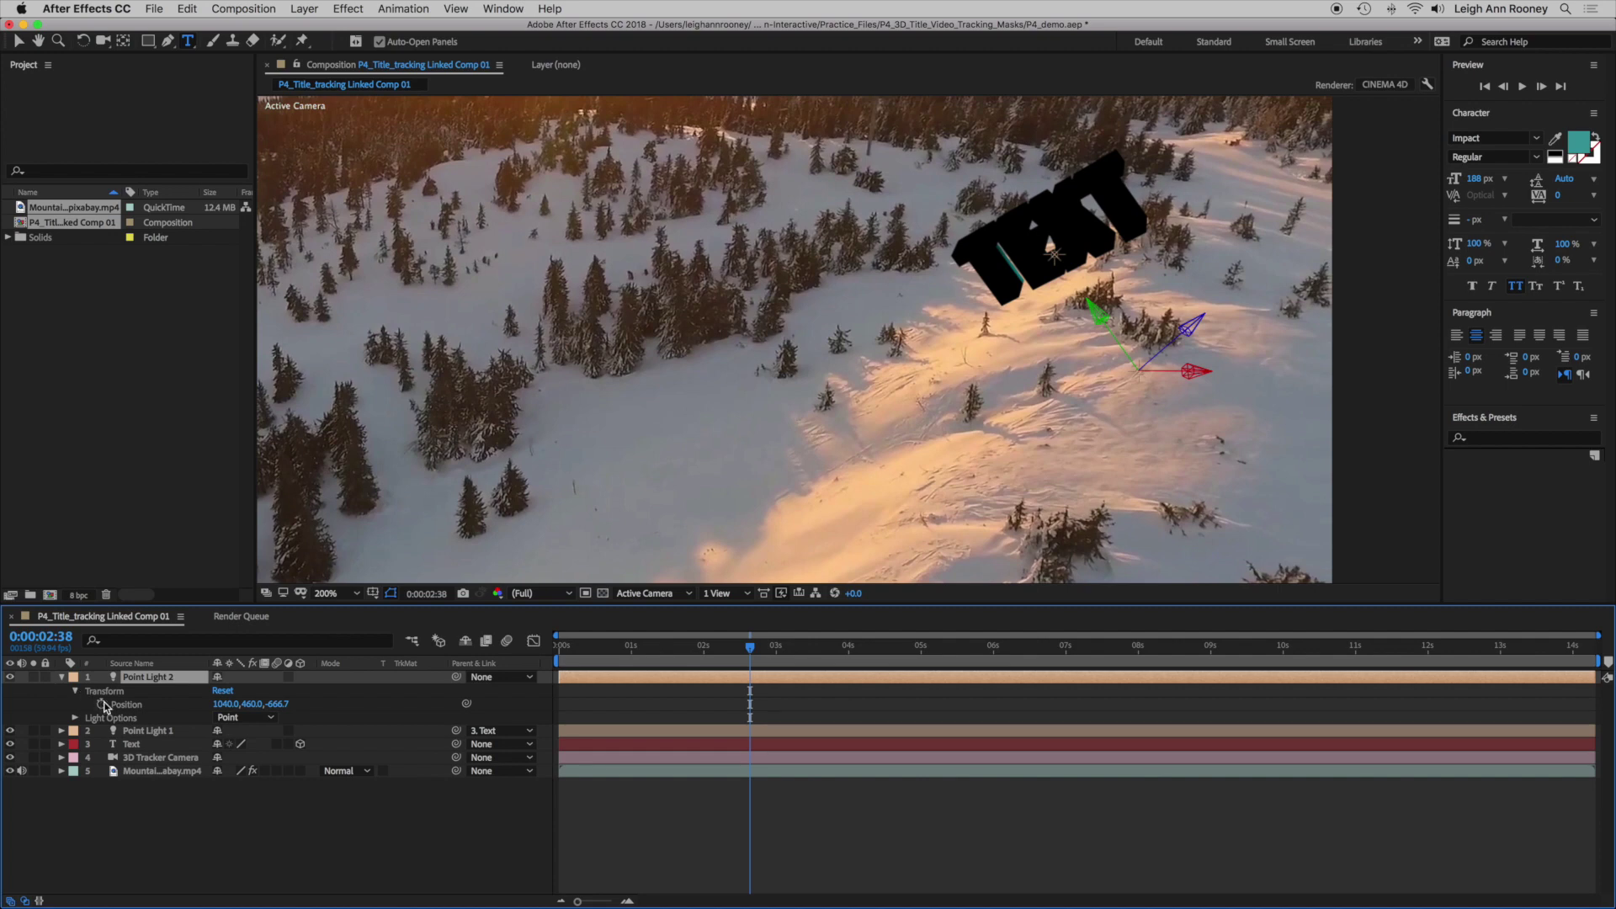
drag(255, 707, 99, 714)
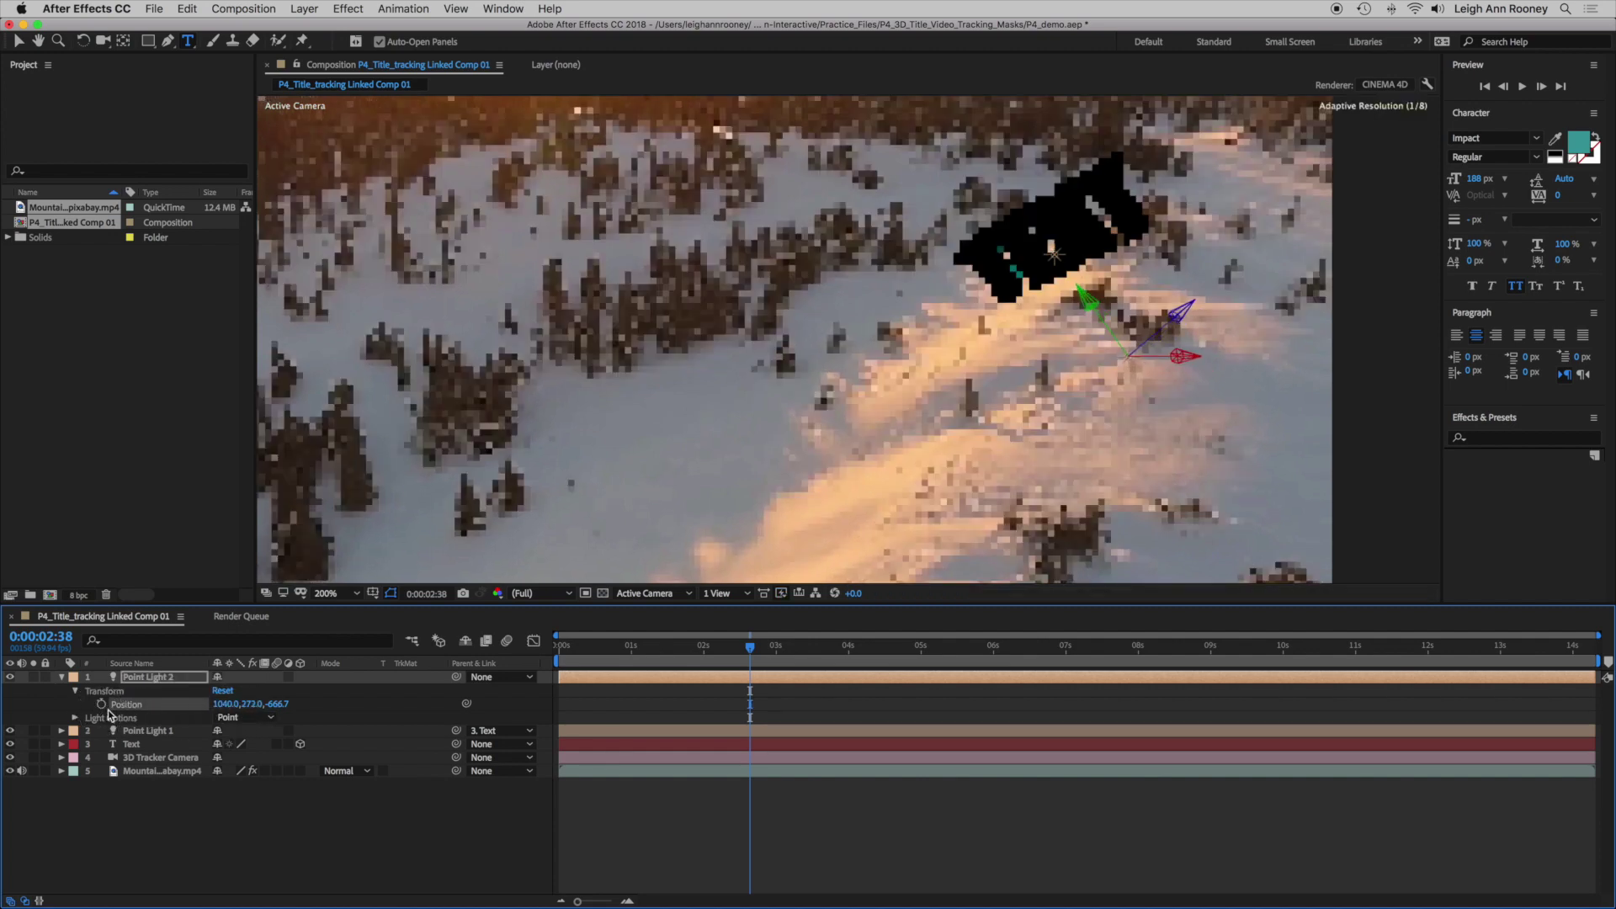
drag(269, 709, 537, 707)
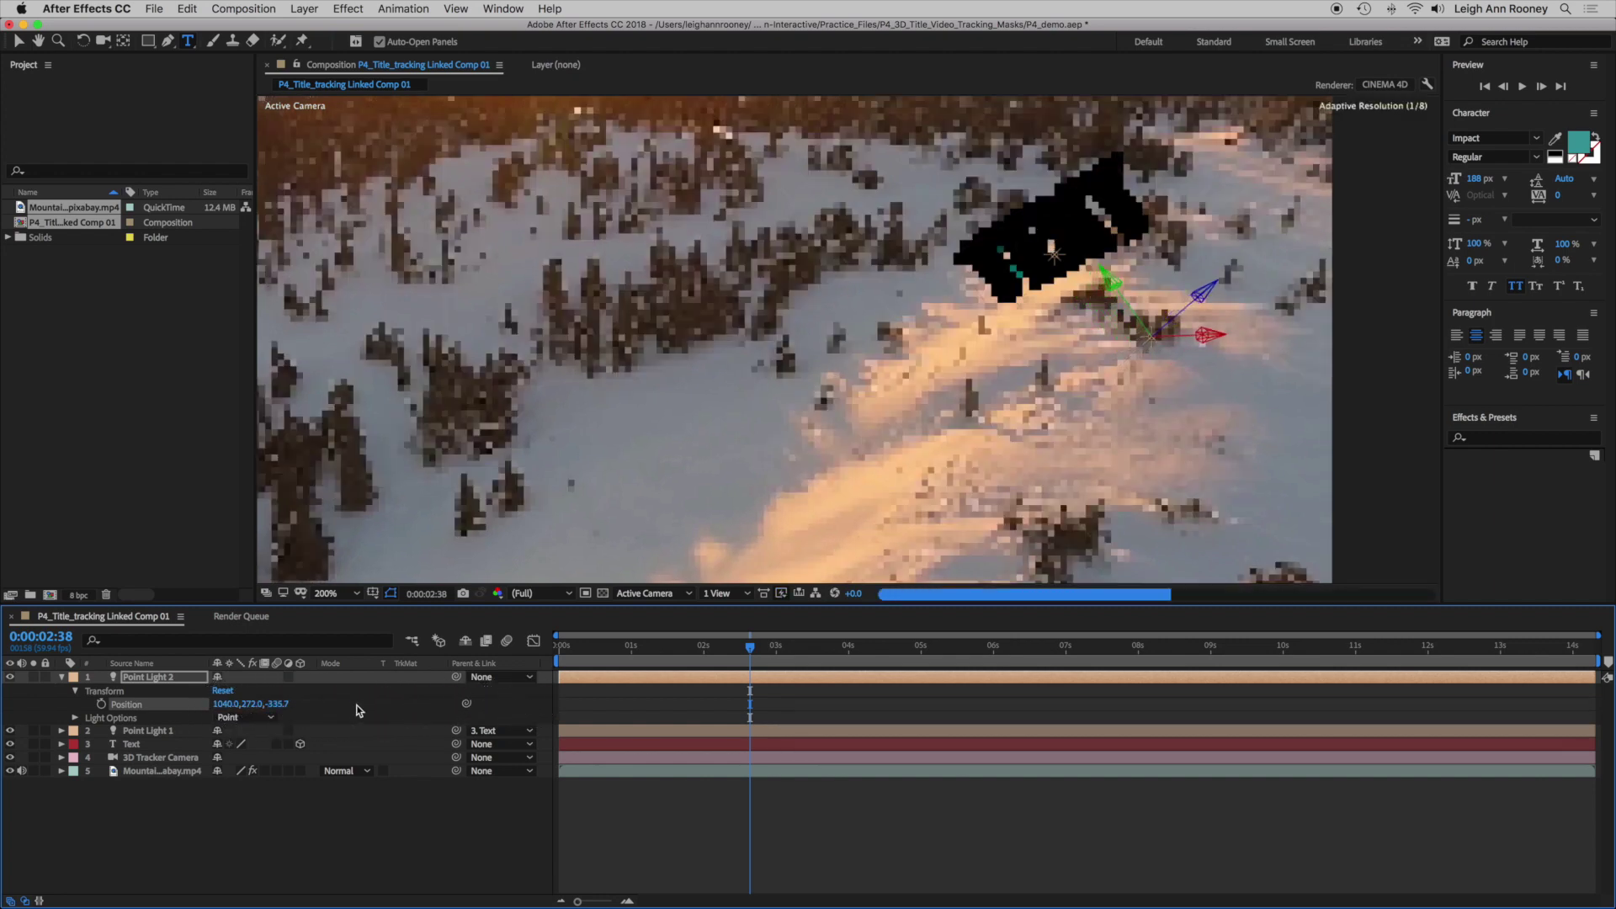
drag(224, 705, 54, 707)
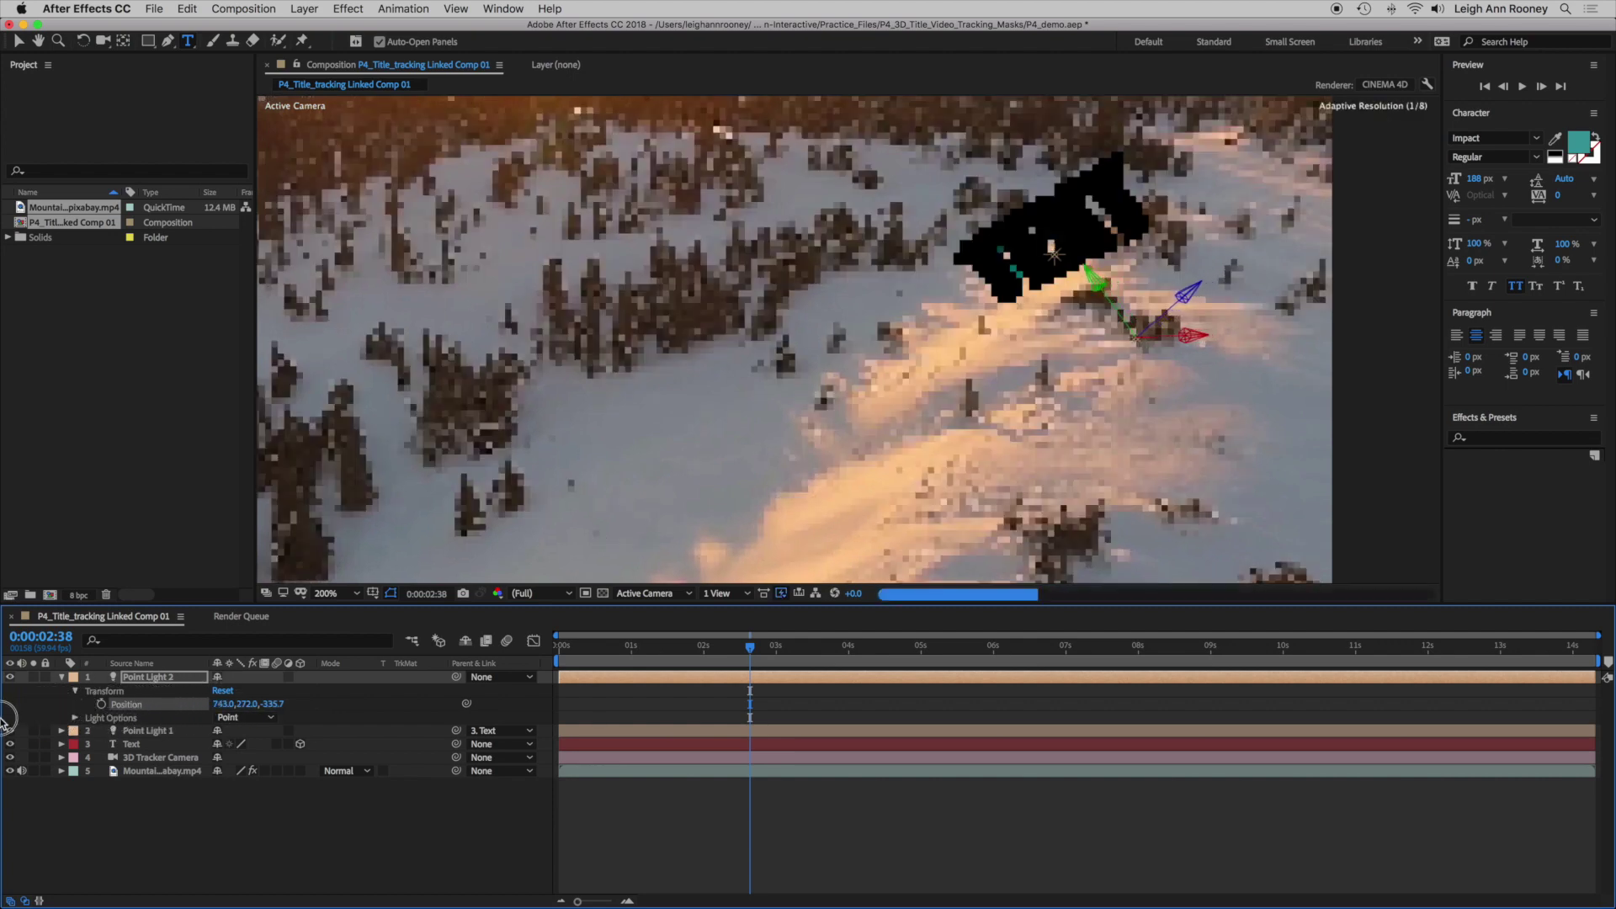
Set Point Light 2's position to 742.0, -659.0, -263.7 to light the front of the 3D text
drag(246, 705, 2, 783)
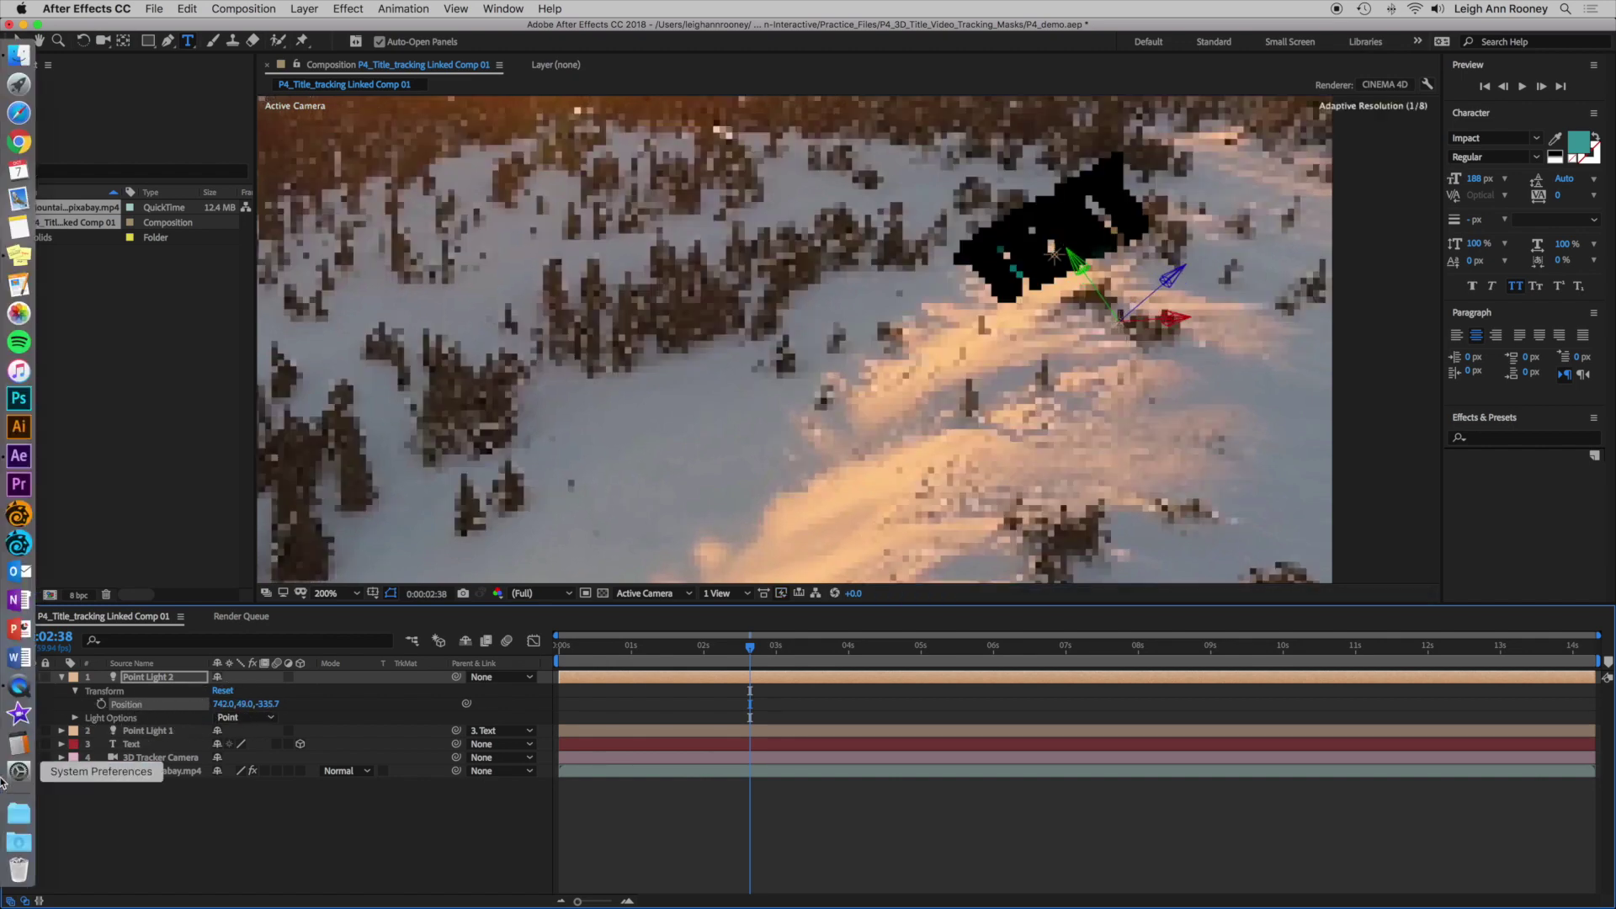
drag(242, 705, 18, 721)
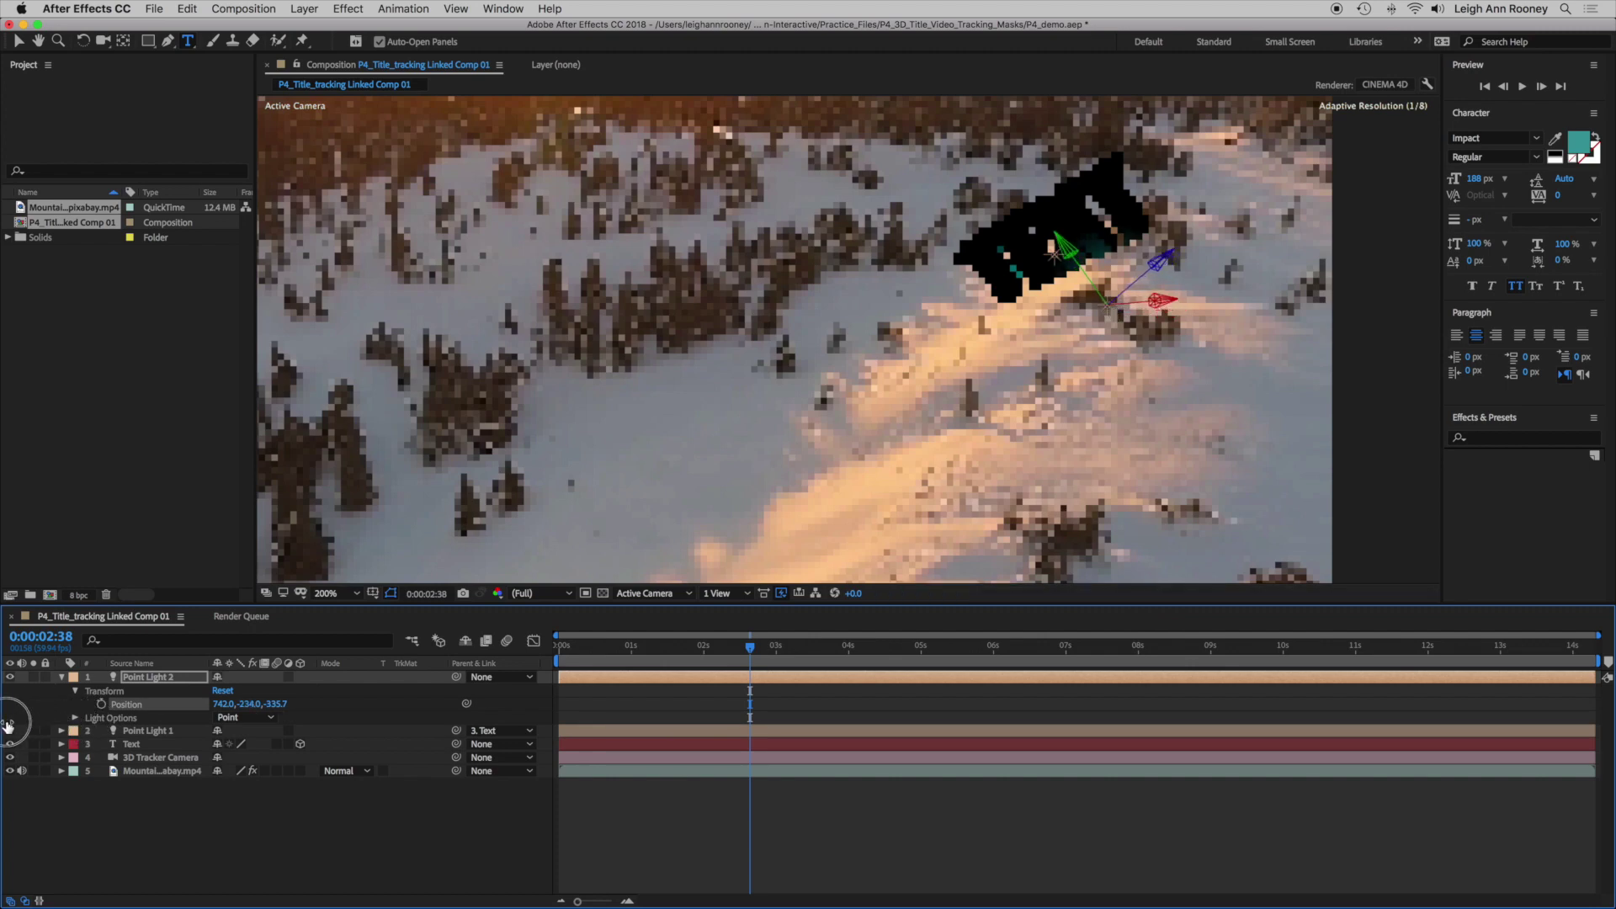
drag(268, 707, 174, 716)
drag(189, 716, 245, 707)
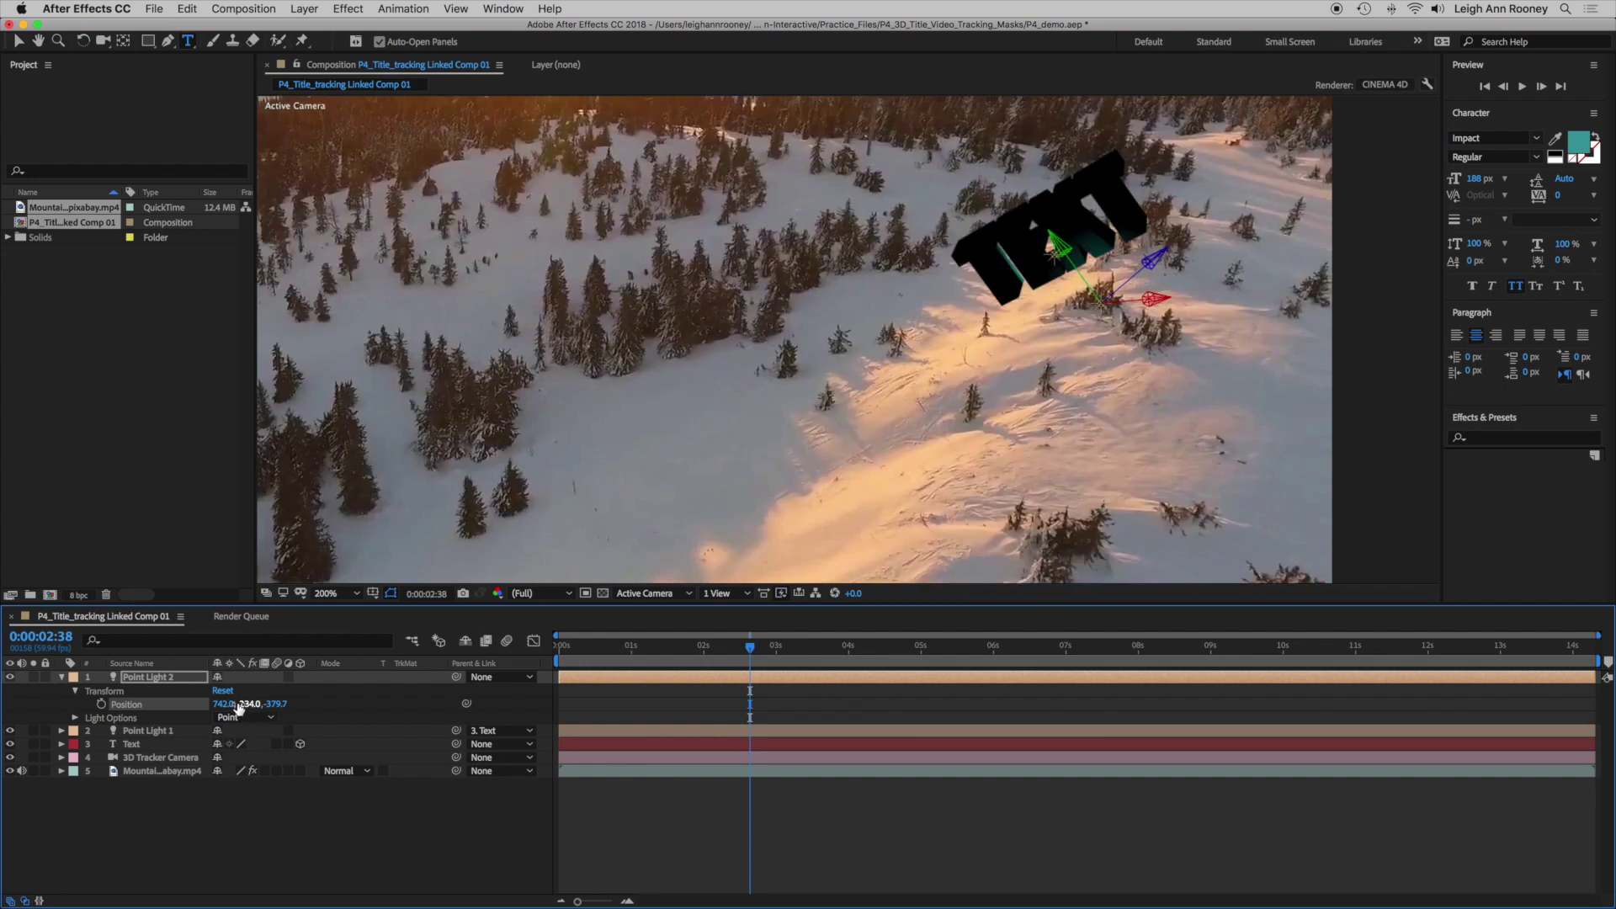
click(248, 706)
drag(247, 705, 4, 731)
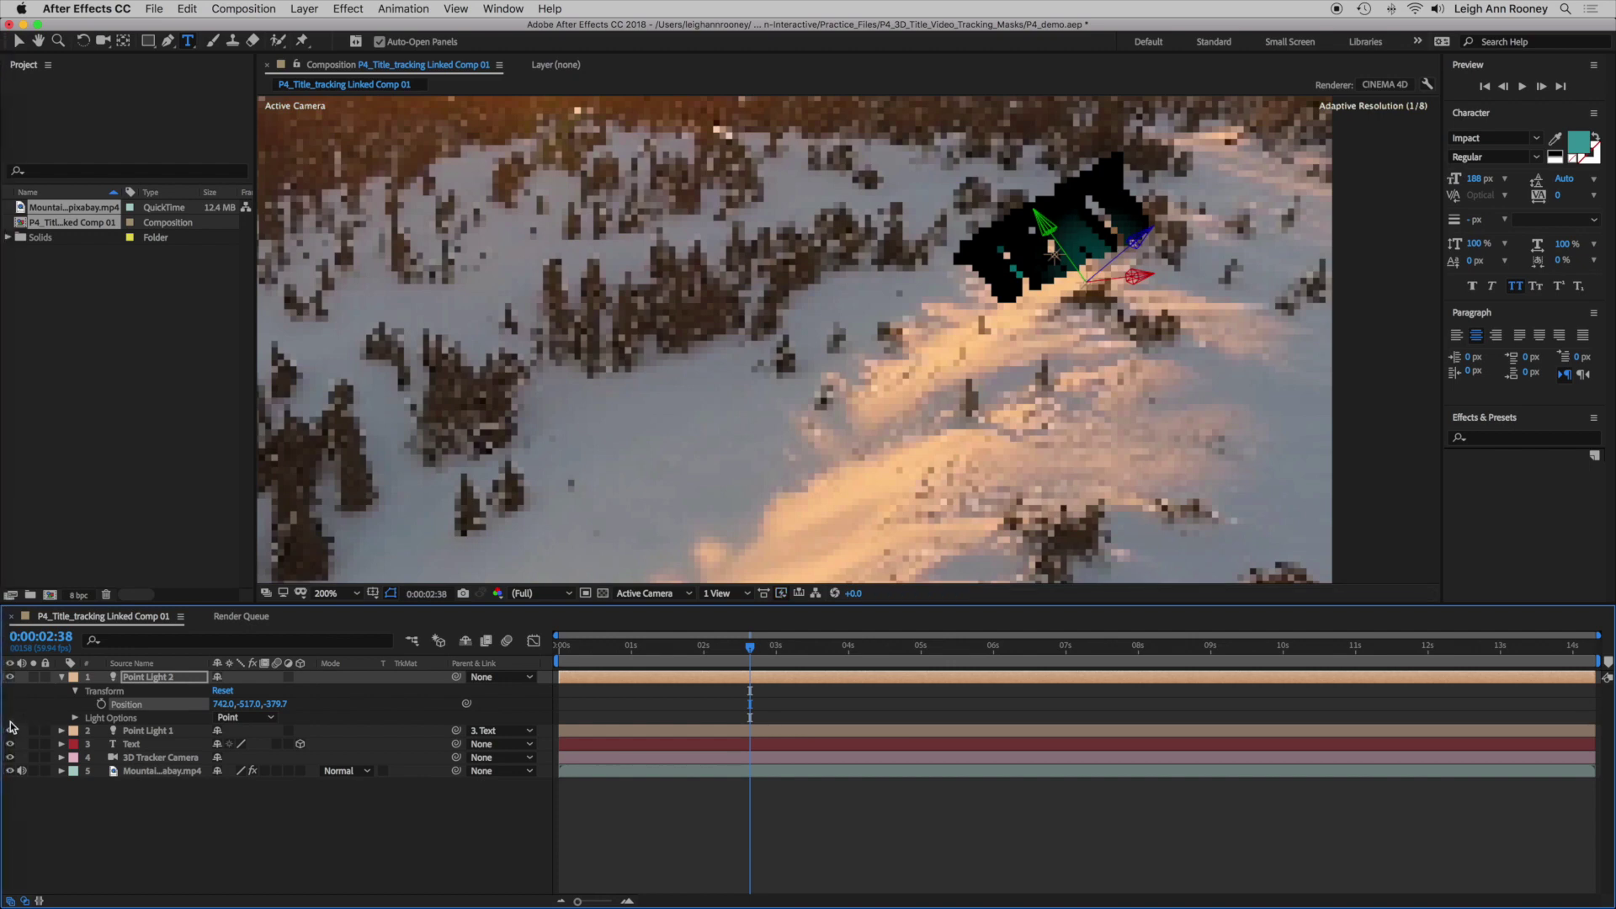
click(250, 704)
drag(258, 707, 143, 714)
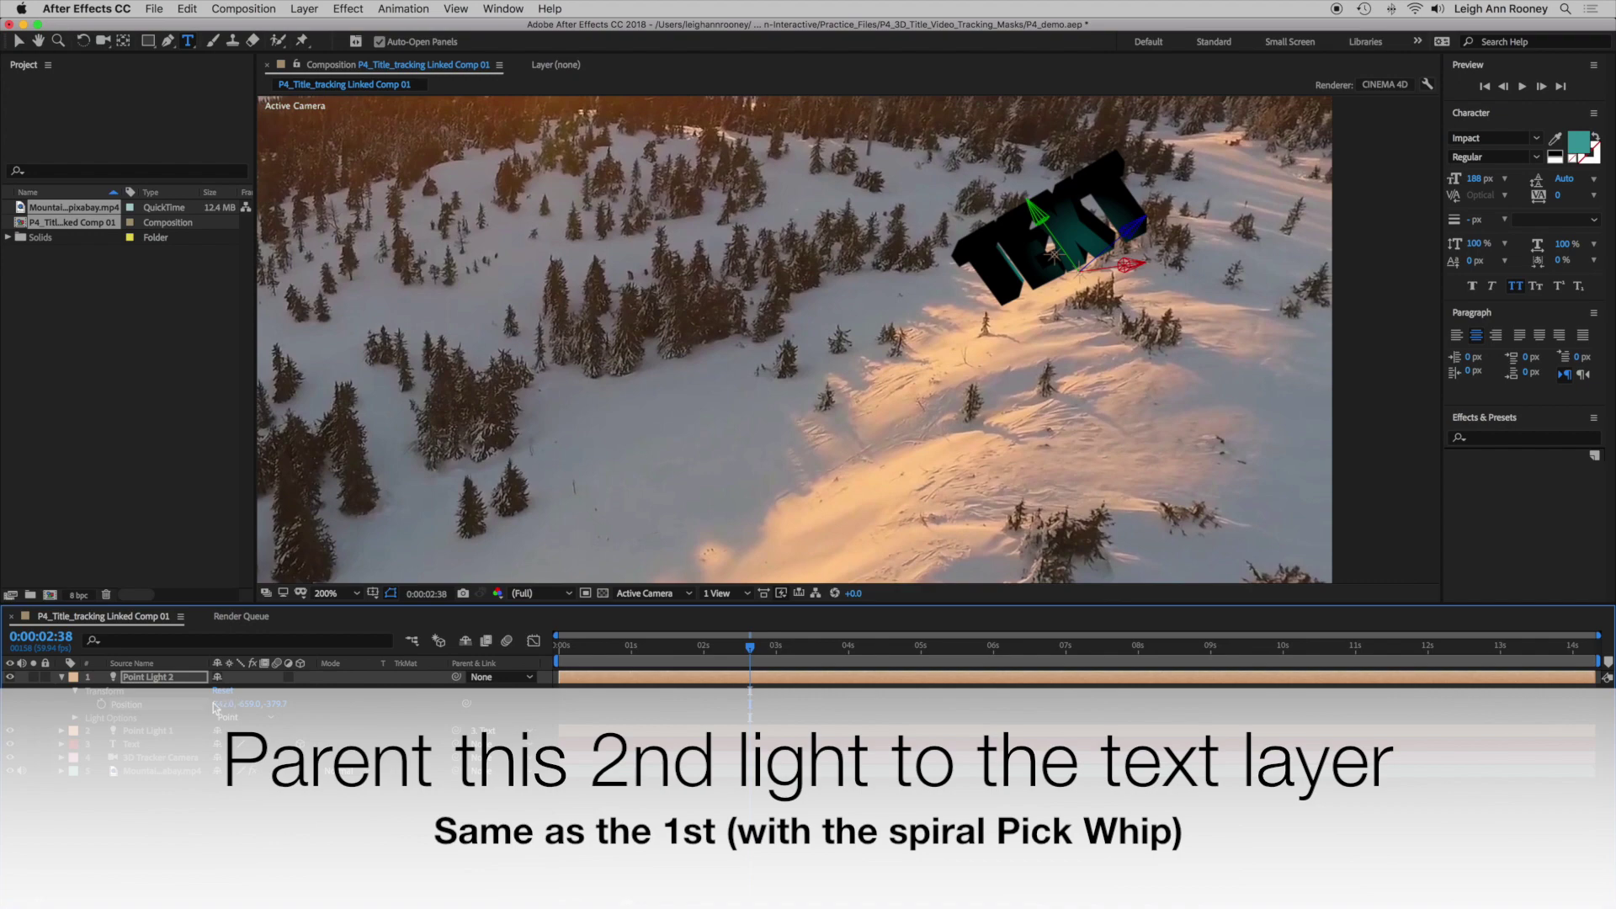
drag(278, 703, 358, 704)
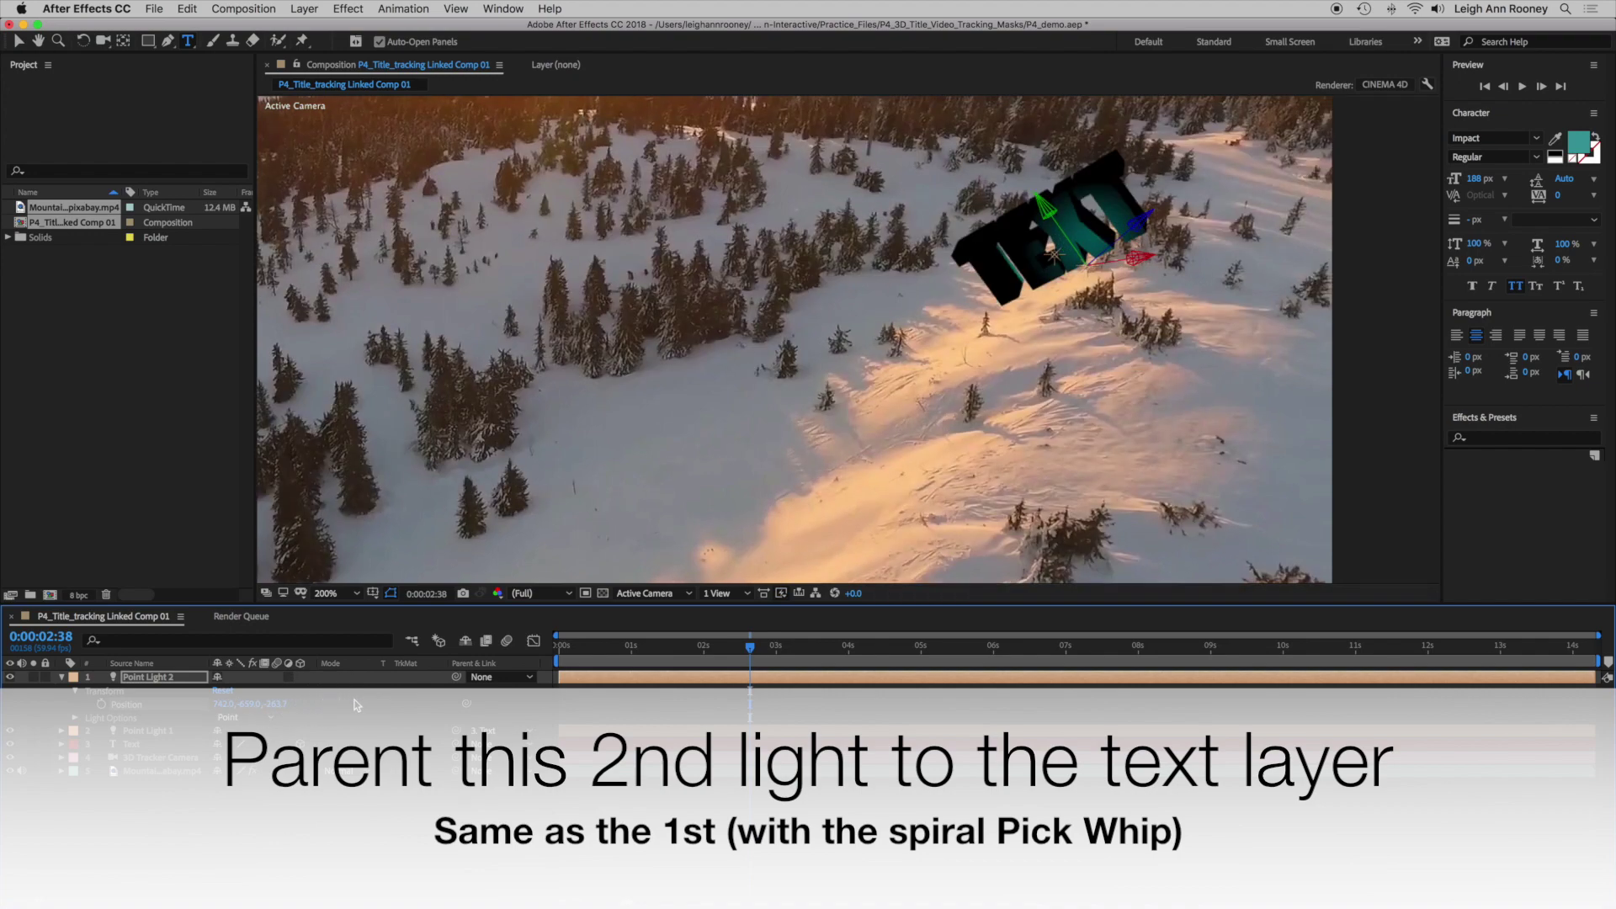
Set Point Light 1's position to -310.0, 64.0, 202.0 and collapse the properties of both light layers
click(62, 730)
drag(220, 757, 114, 768)
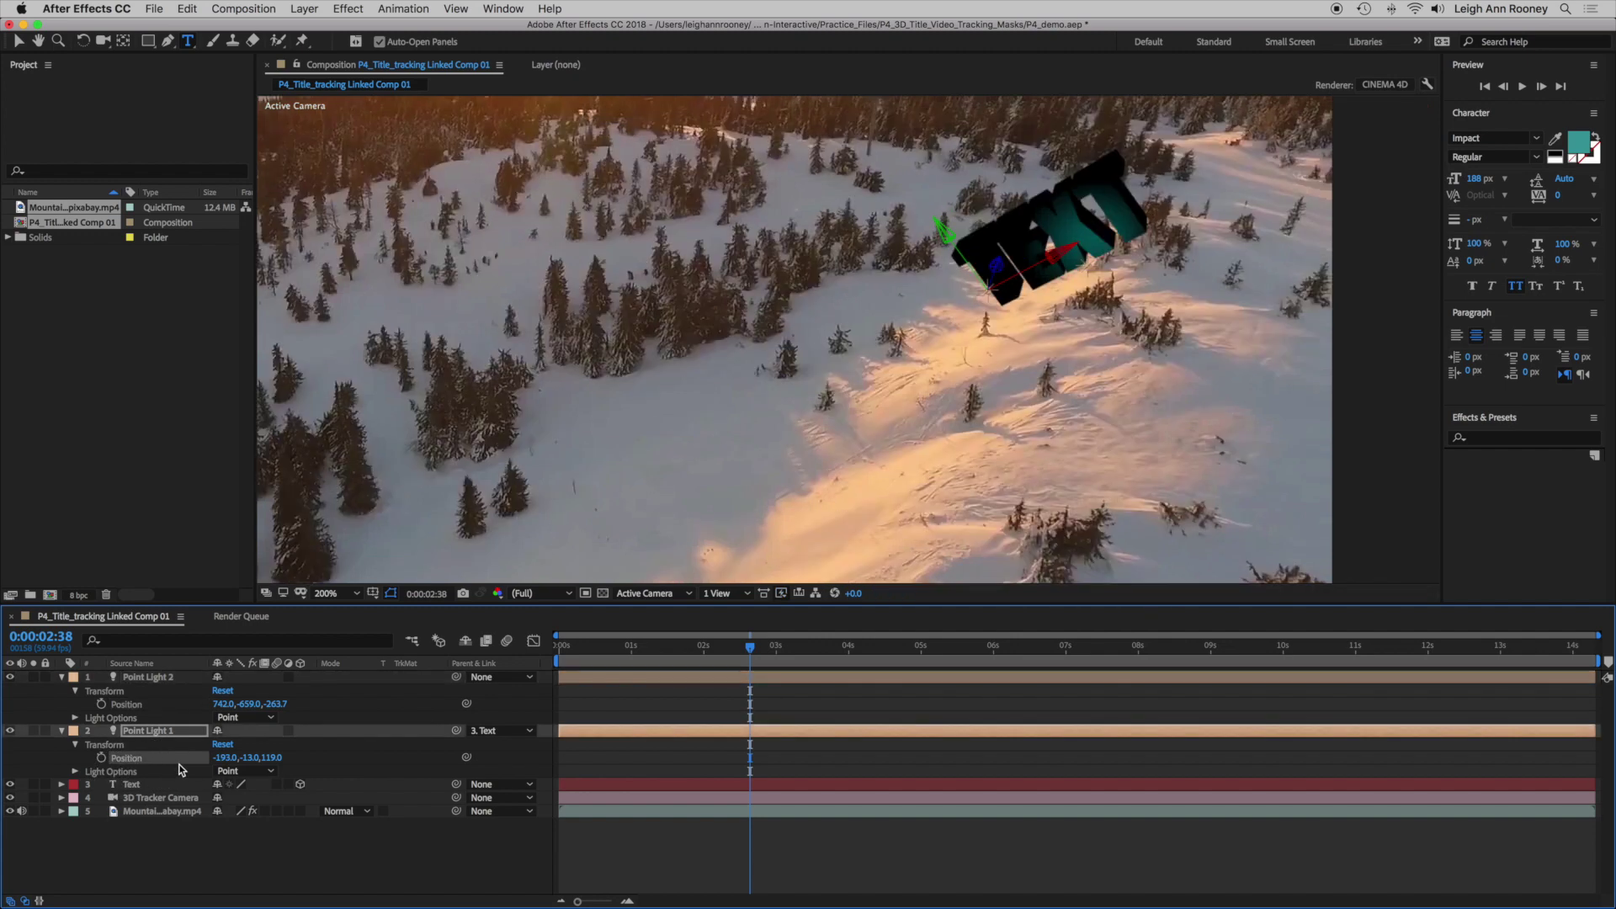
drag(232, 759, 204, 770)
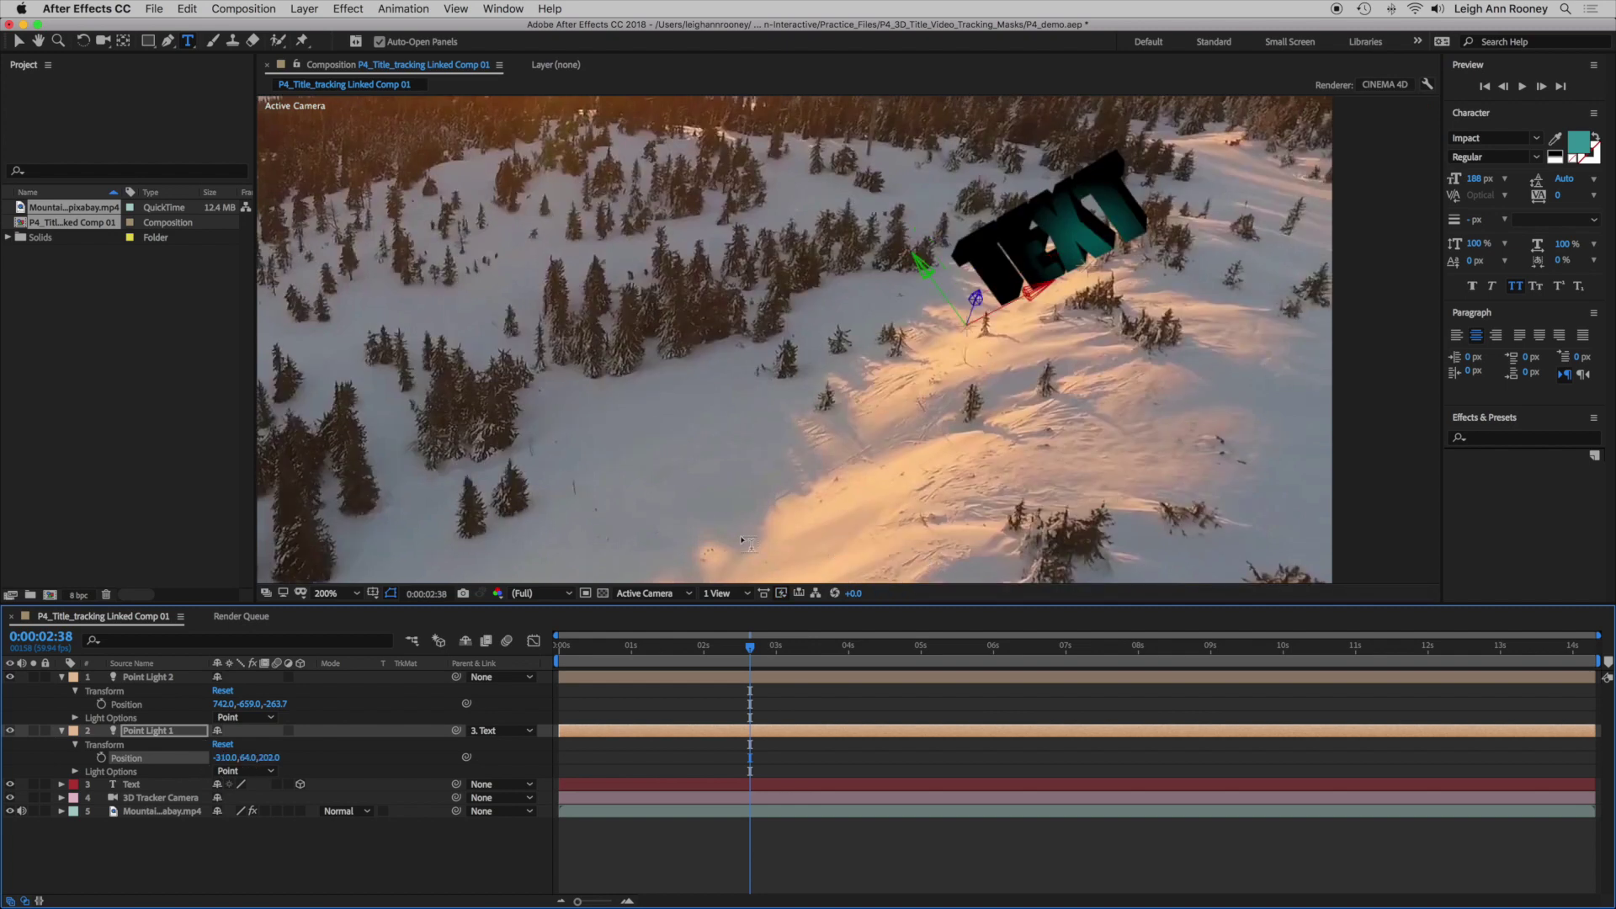
click(62, 676)
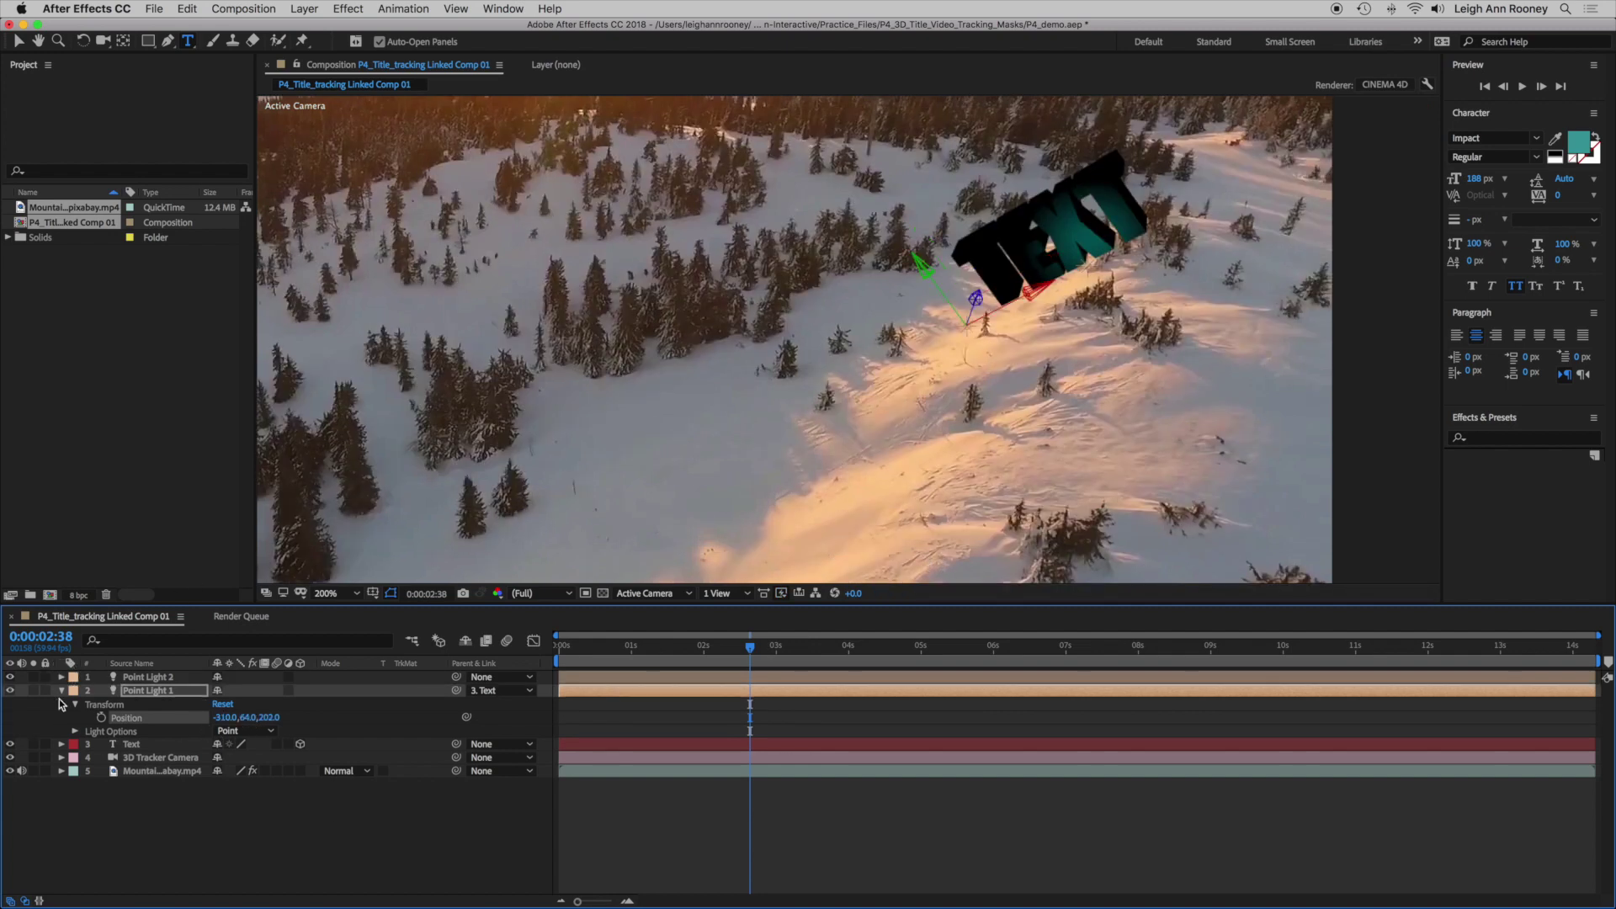
click(61, 691)
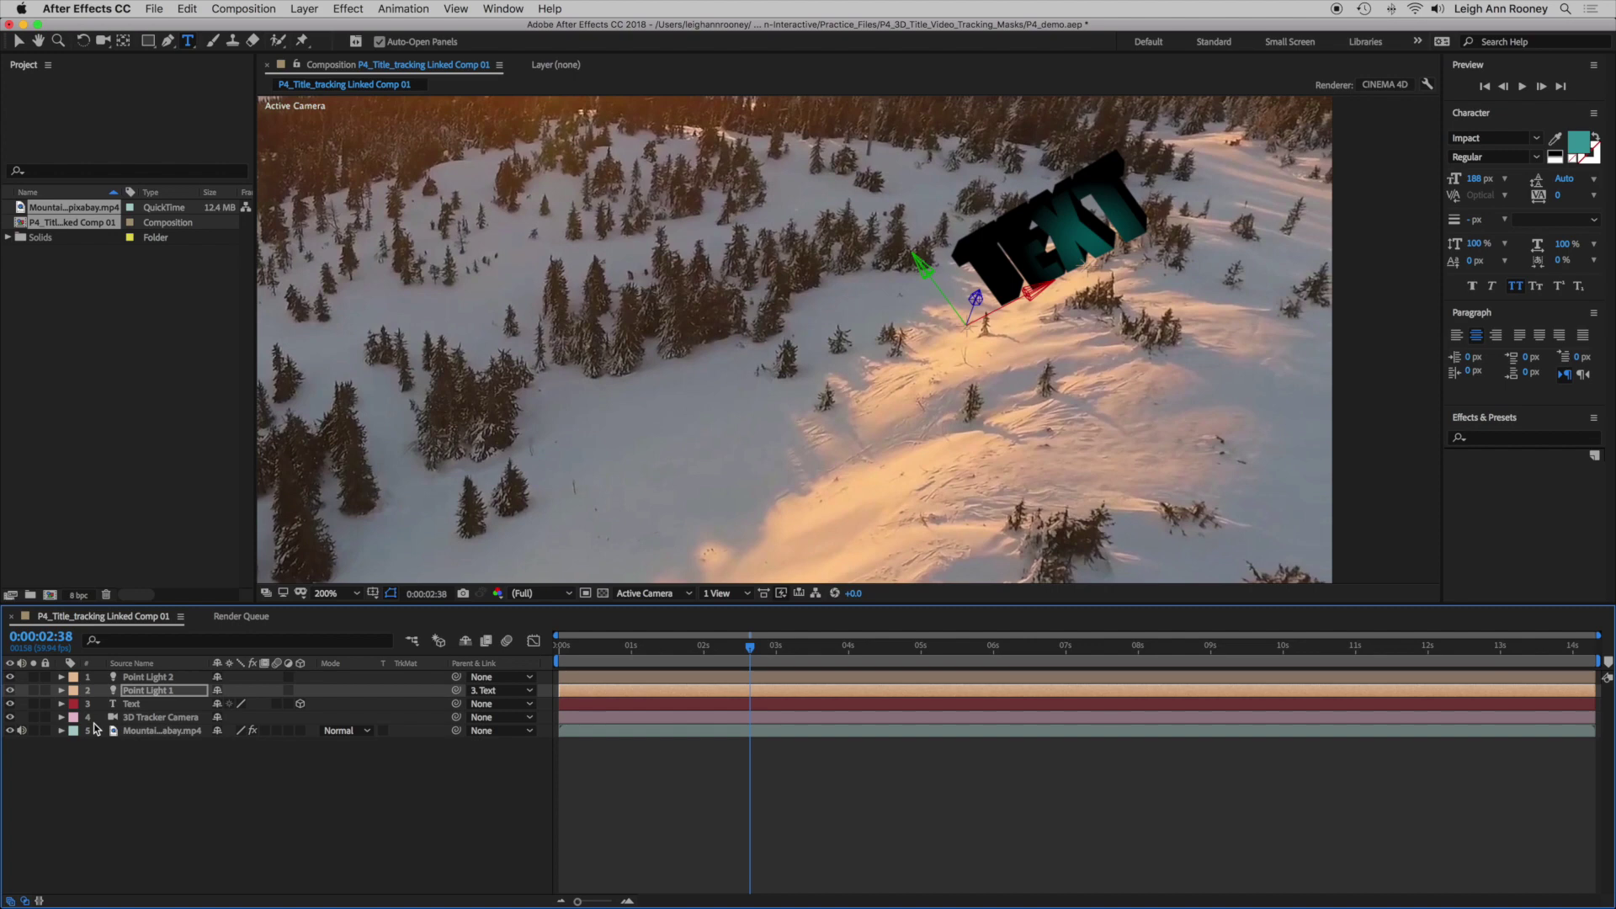
Set Specular Shininess and Diffuse to 100% in the Text layer's material options and collapse the layer
click(60, 705)
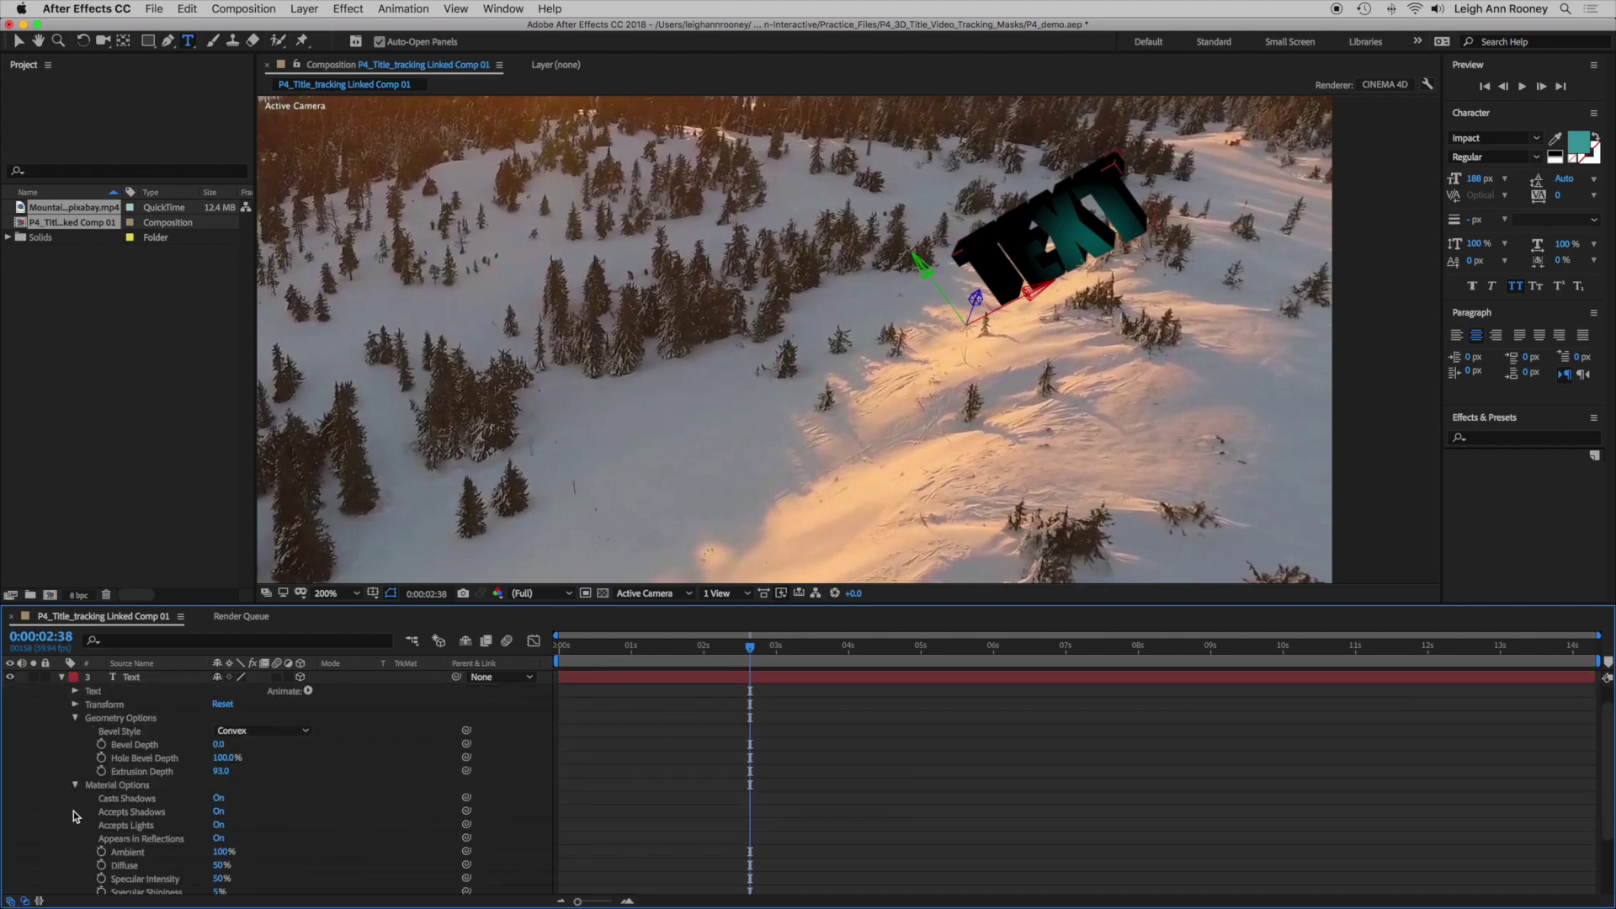
scroll(74, 815, down, 3)
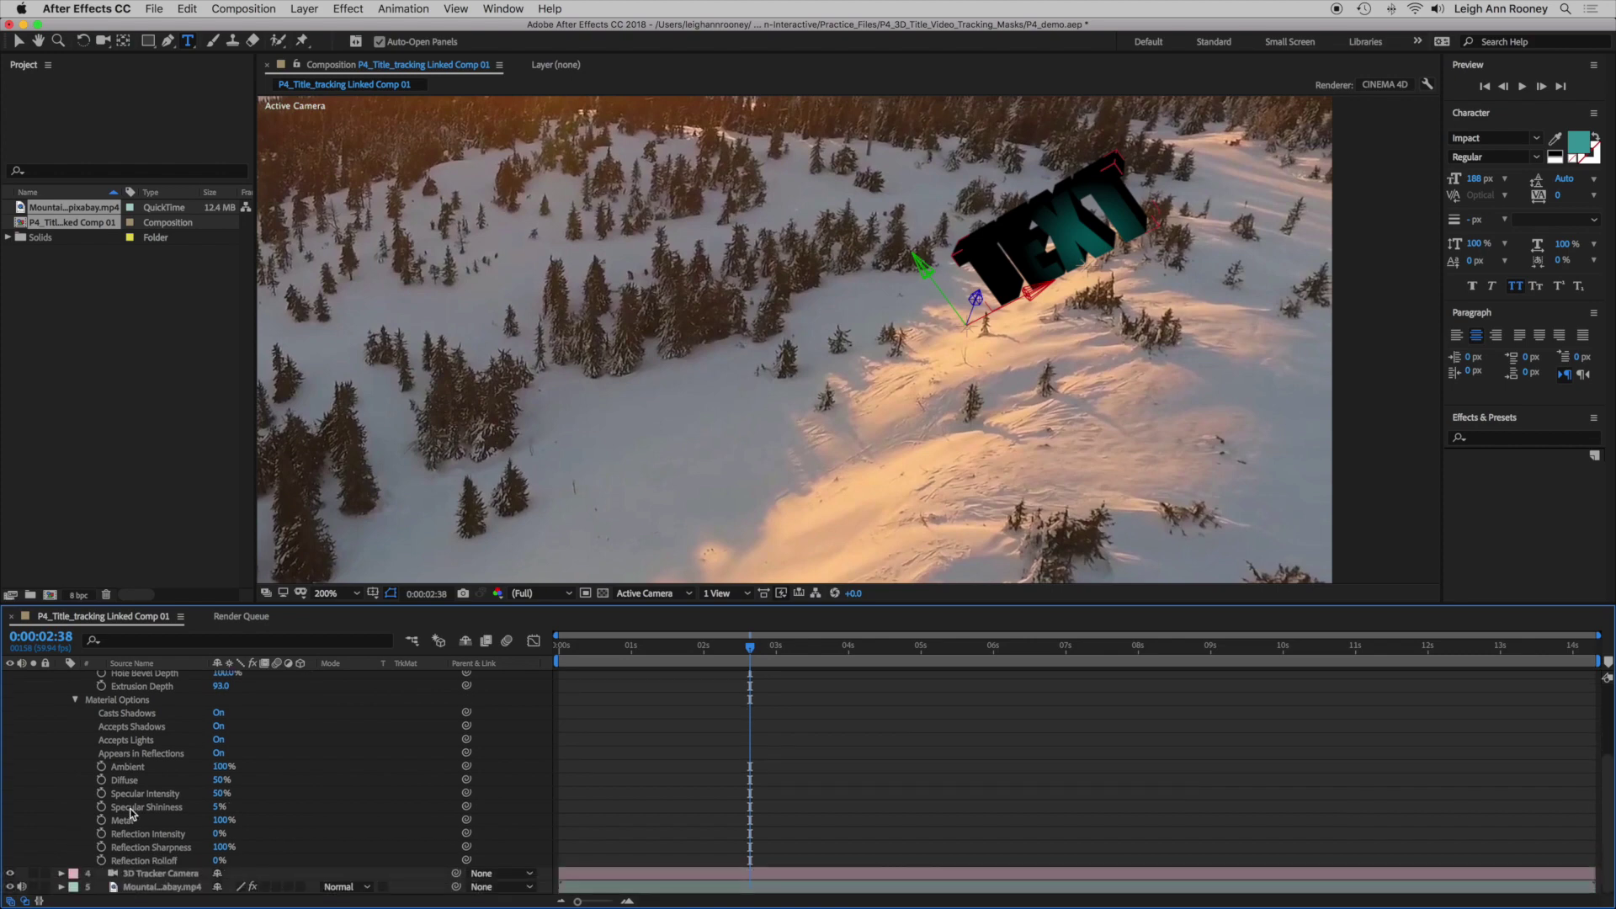
drag(217, 809, 145, 807)
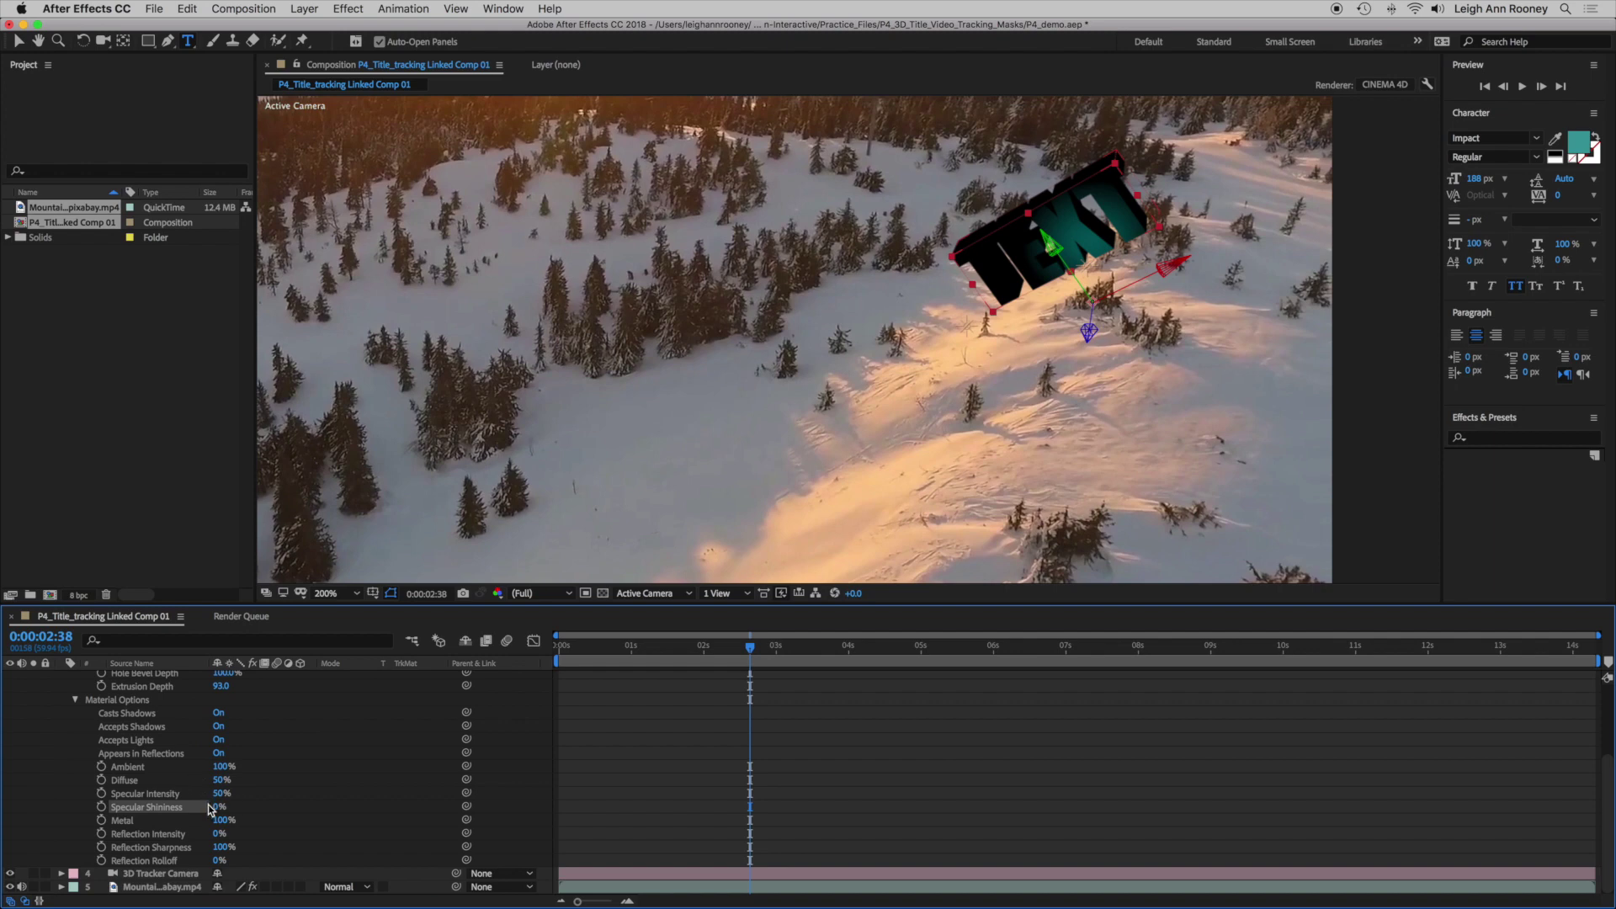
drag(221, 810, 526, 813)
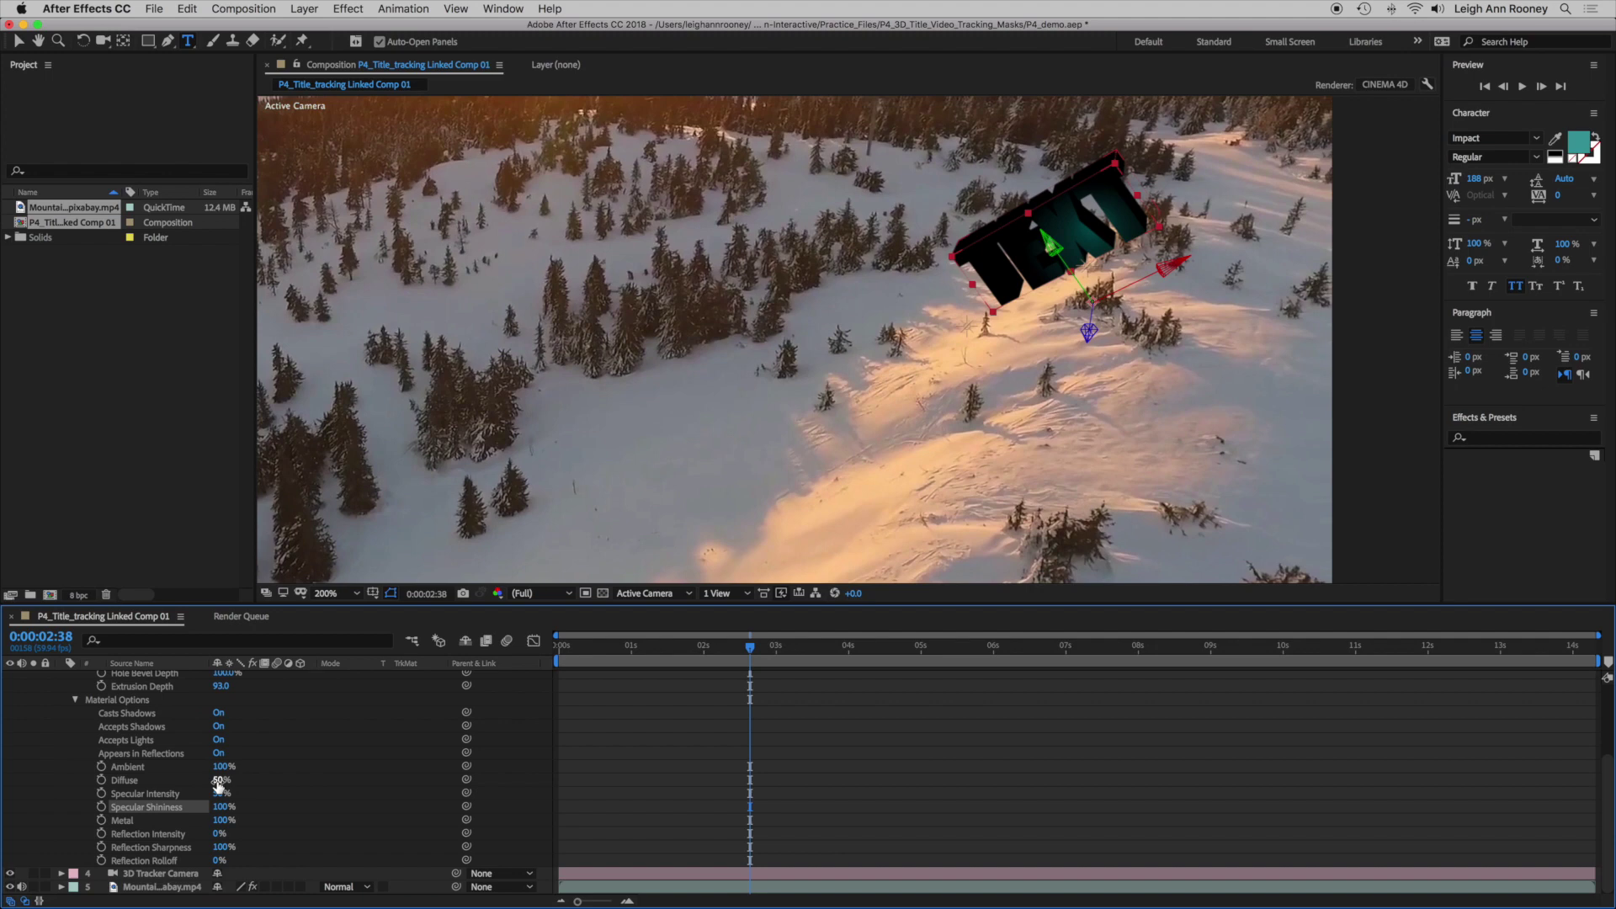
drag(218, 785, 407, 779)
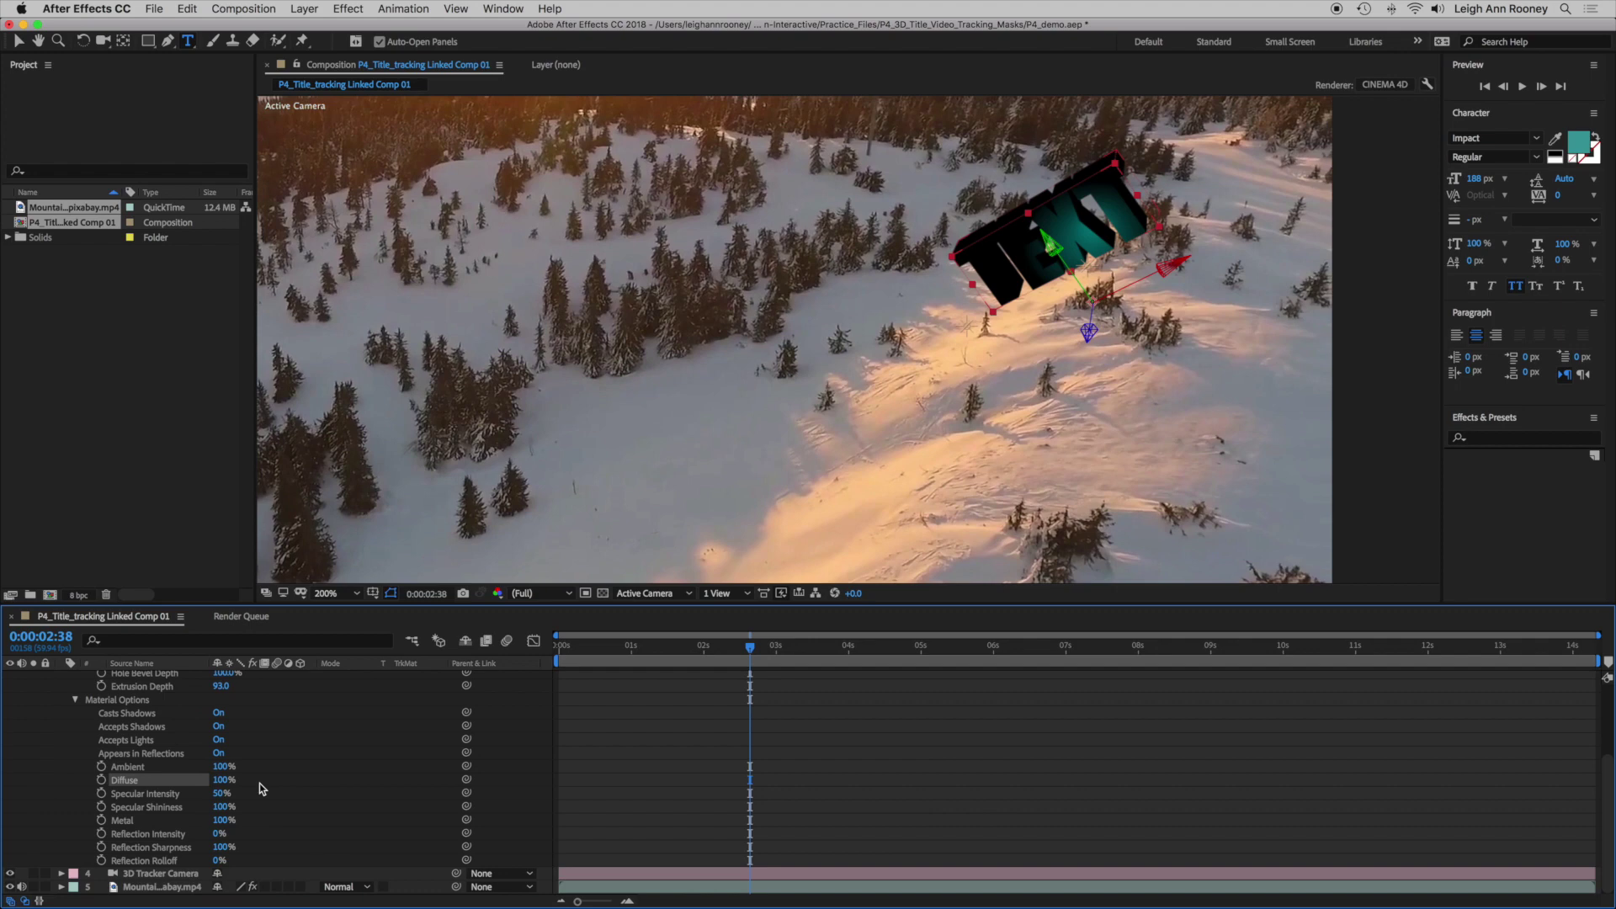
scroll(260, 782, up, 3)
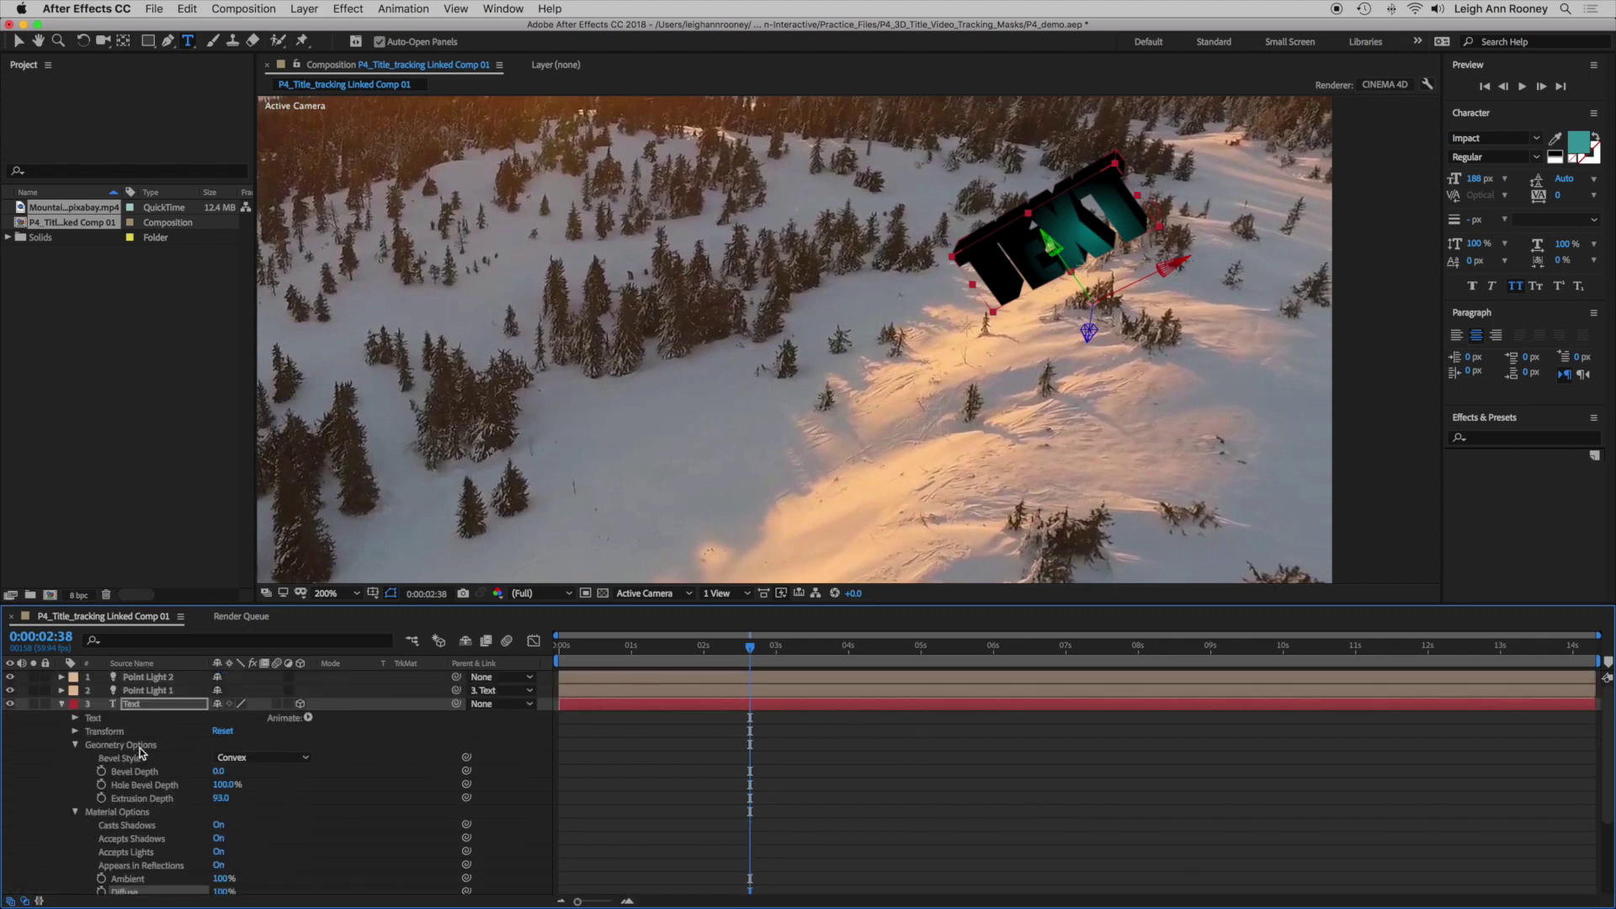
click(62, 703)
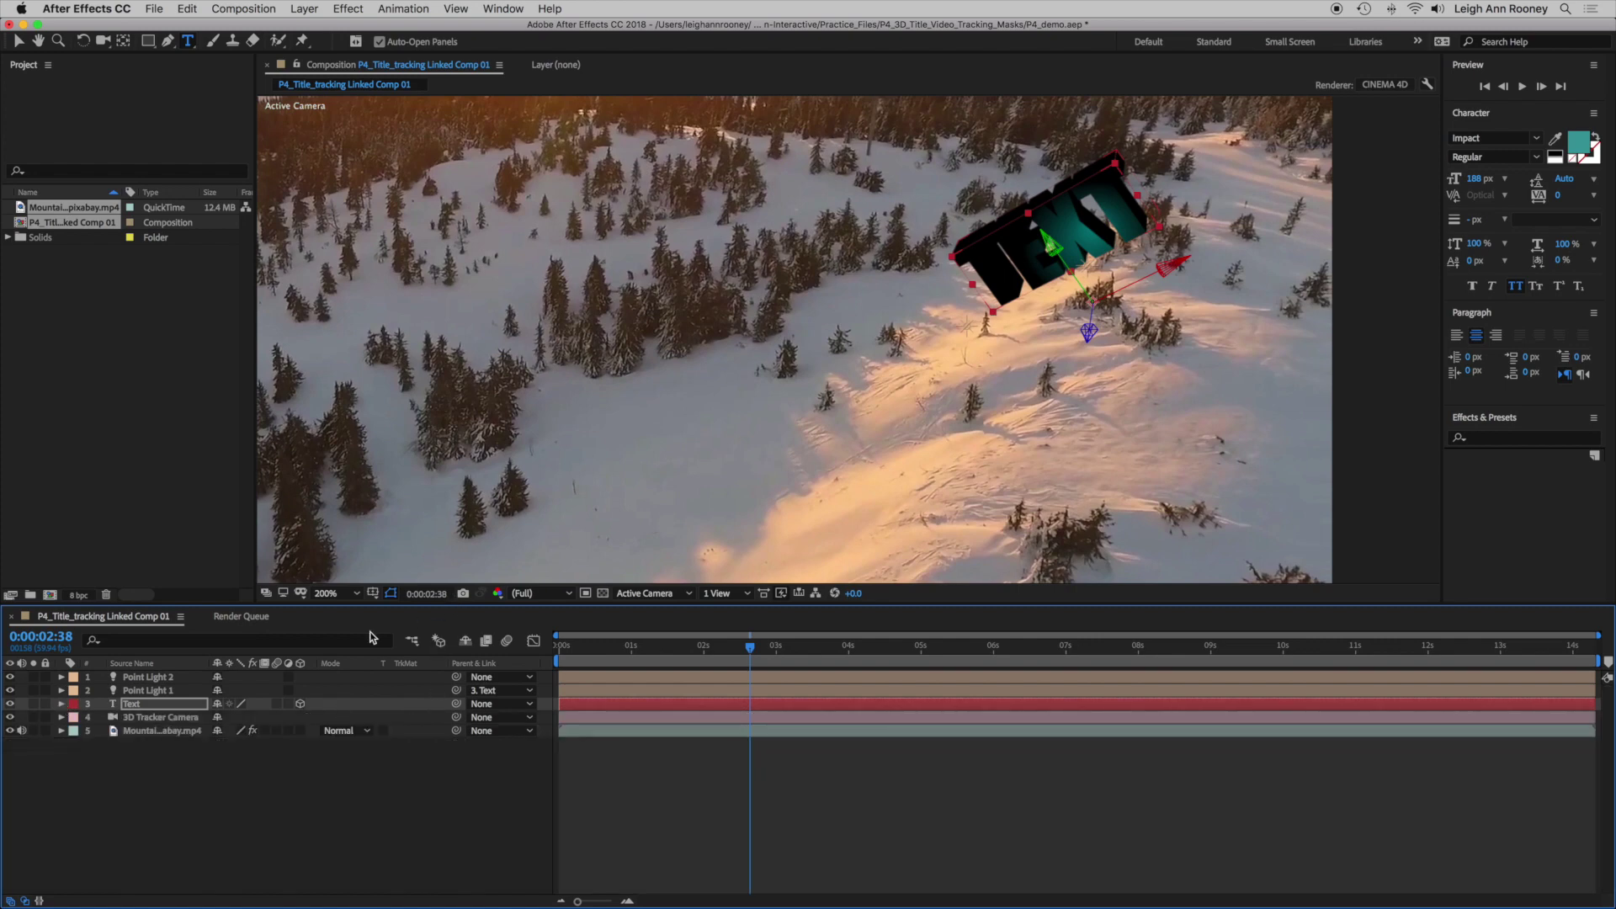
Fit the composition in the viewer and trim the start of the Text layer to 0:00:02:27
click(350, 595)
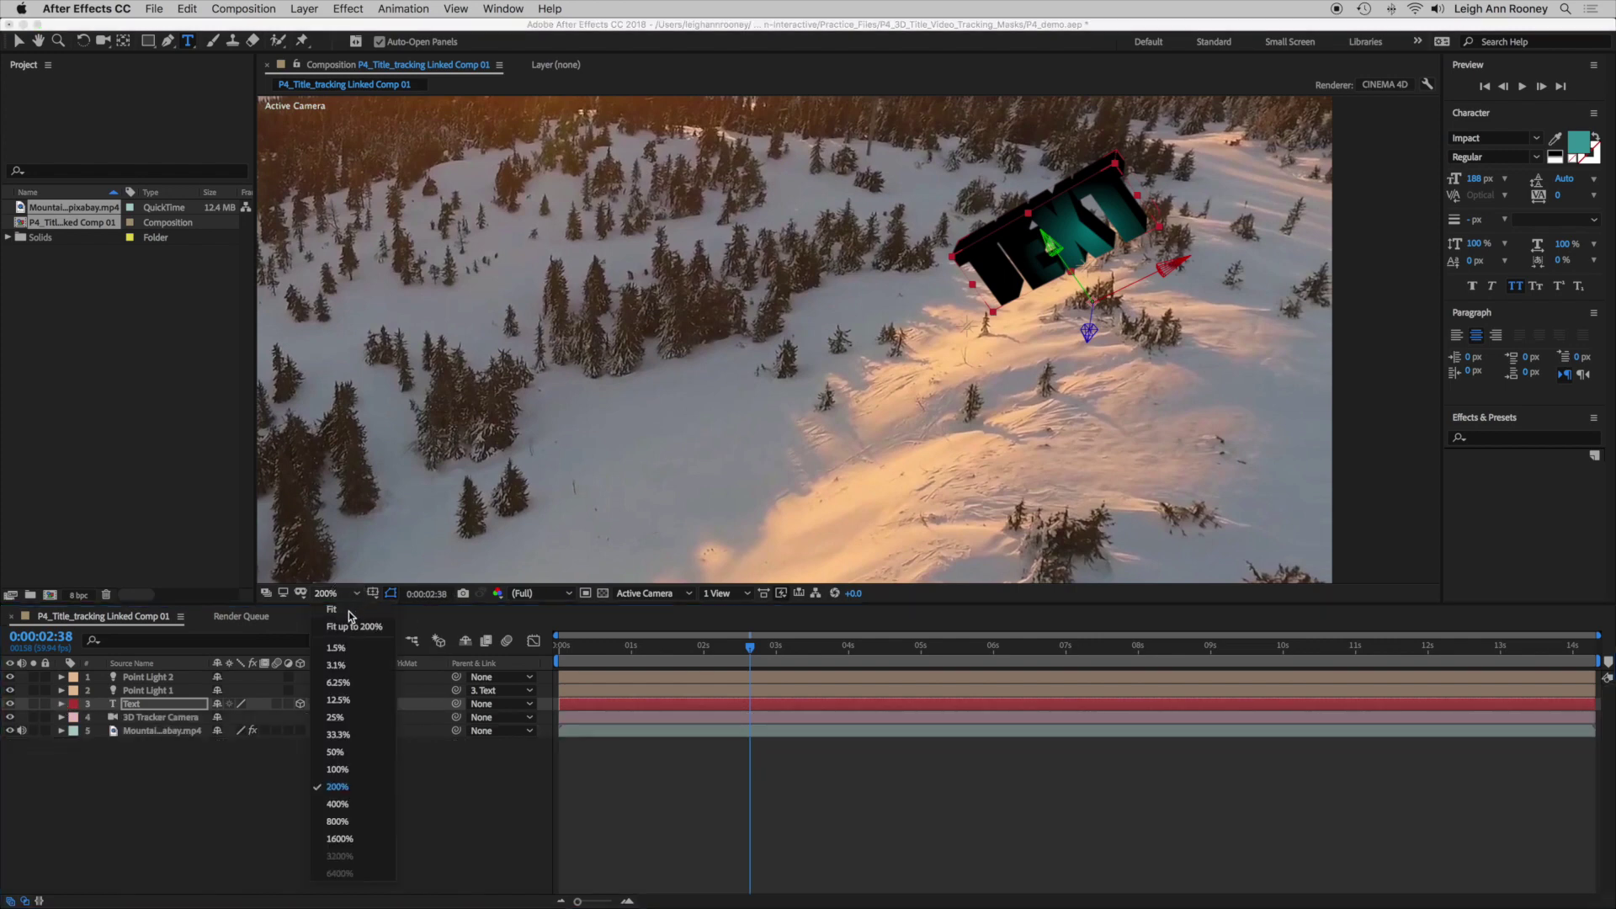
click(348, 611)
mouse_move(752, 656)
mouse_down()
mouse_move(559, 657)
mouse_move(1062, 650)
mouse_move(738, 667)
mouse_up()
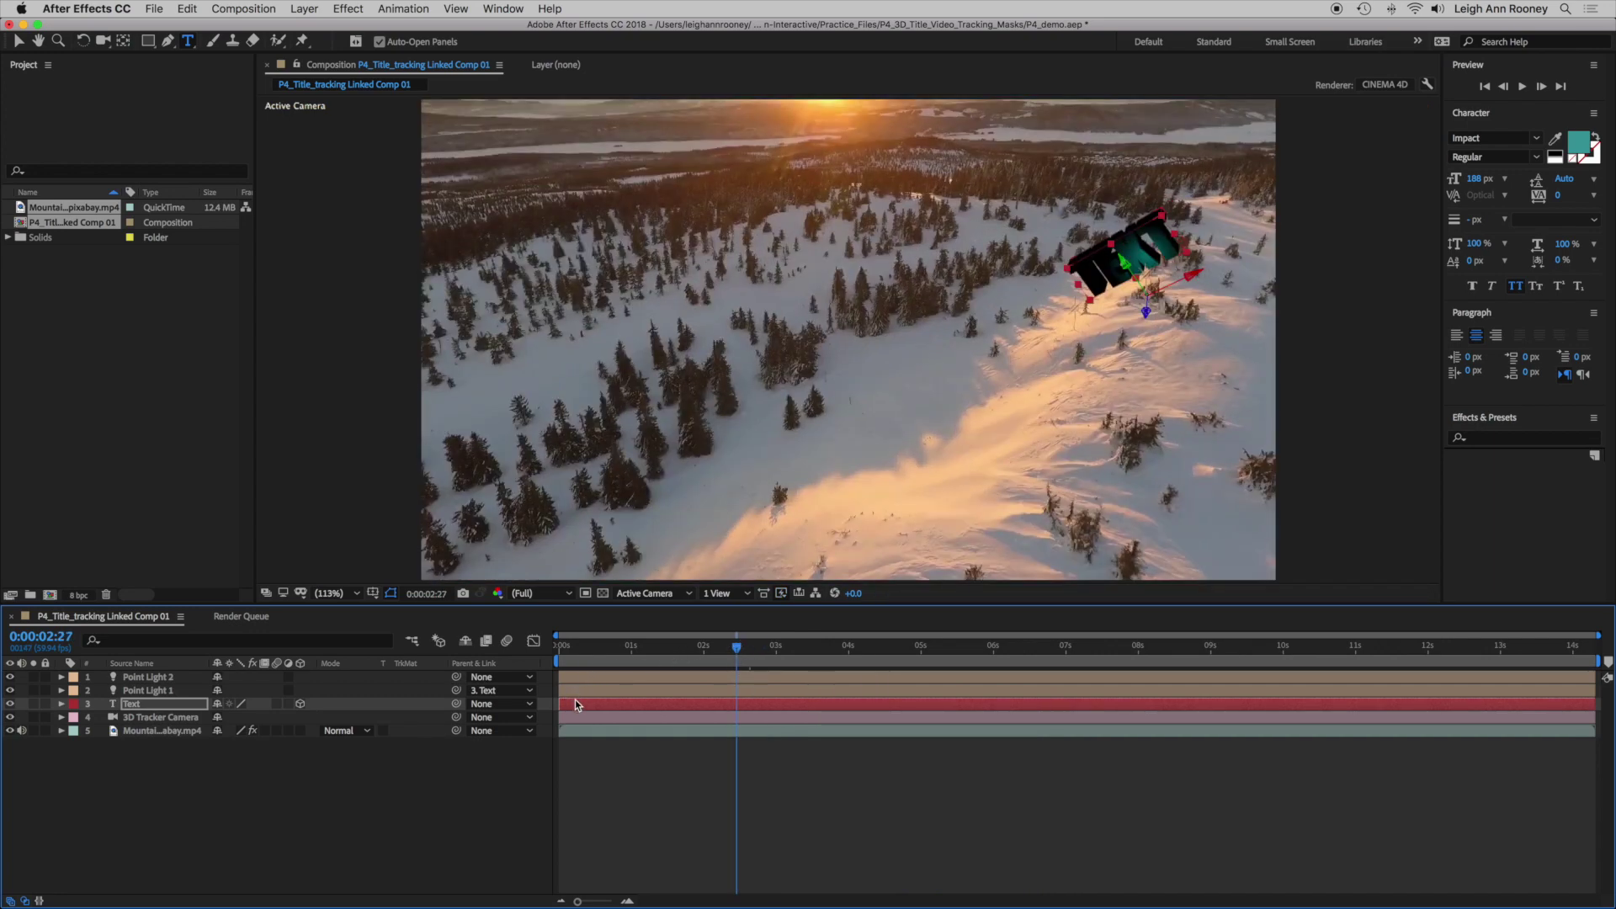
click(578, 706)
drag(559, 703, 959, 649)
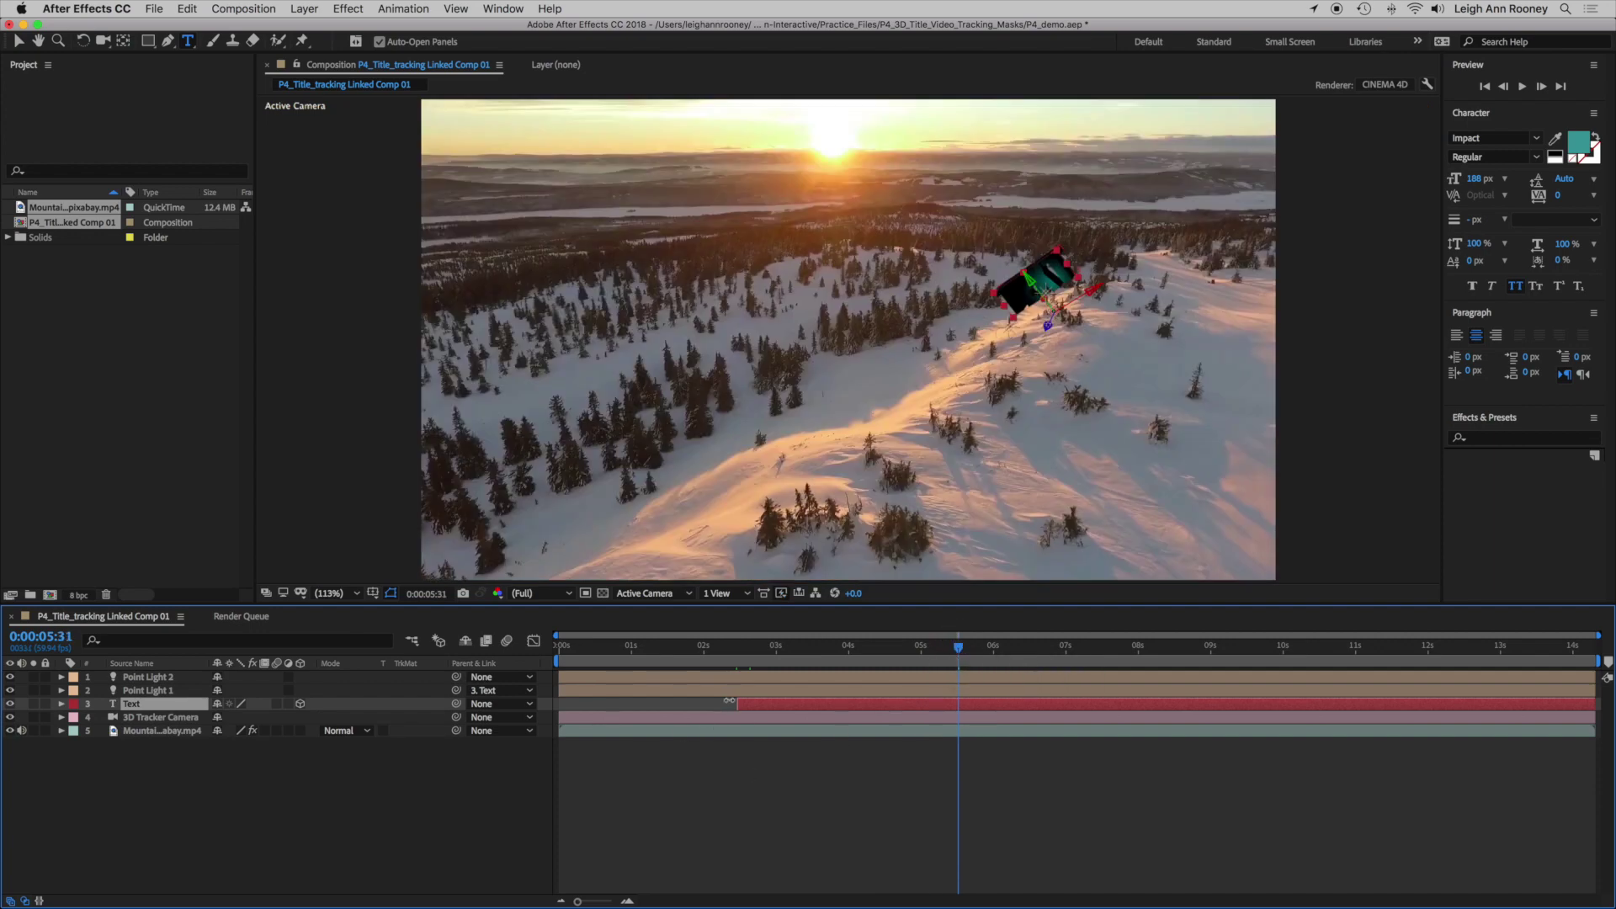
Scrub from 0:00:05:31 back to 0:00:02:51 to check the tracked text and save the project
click(958, 650)
drag(958, 651, 766, 649)
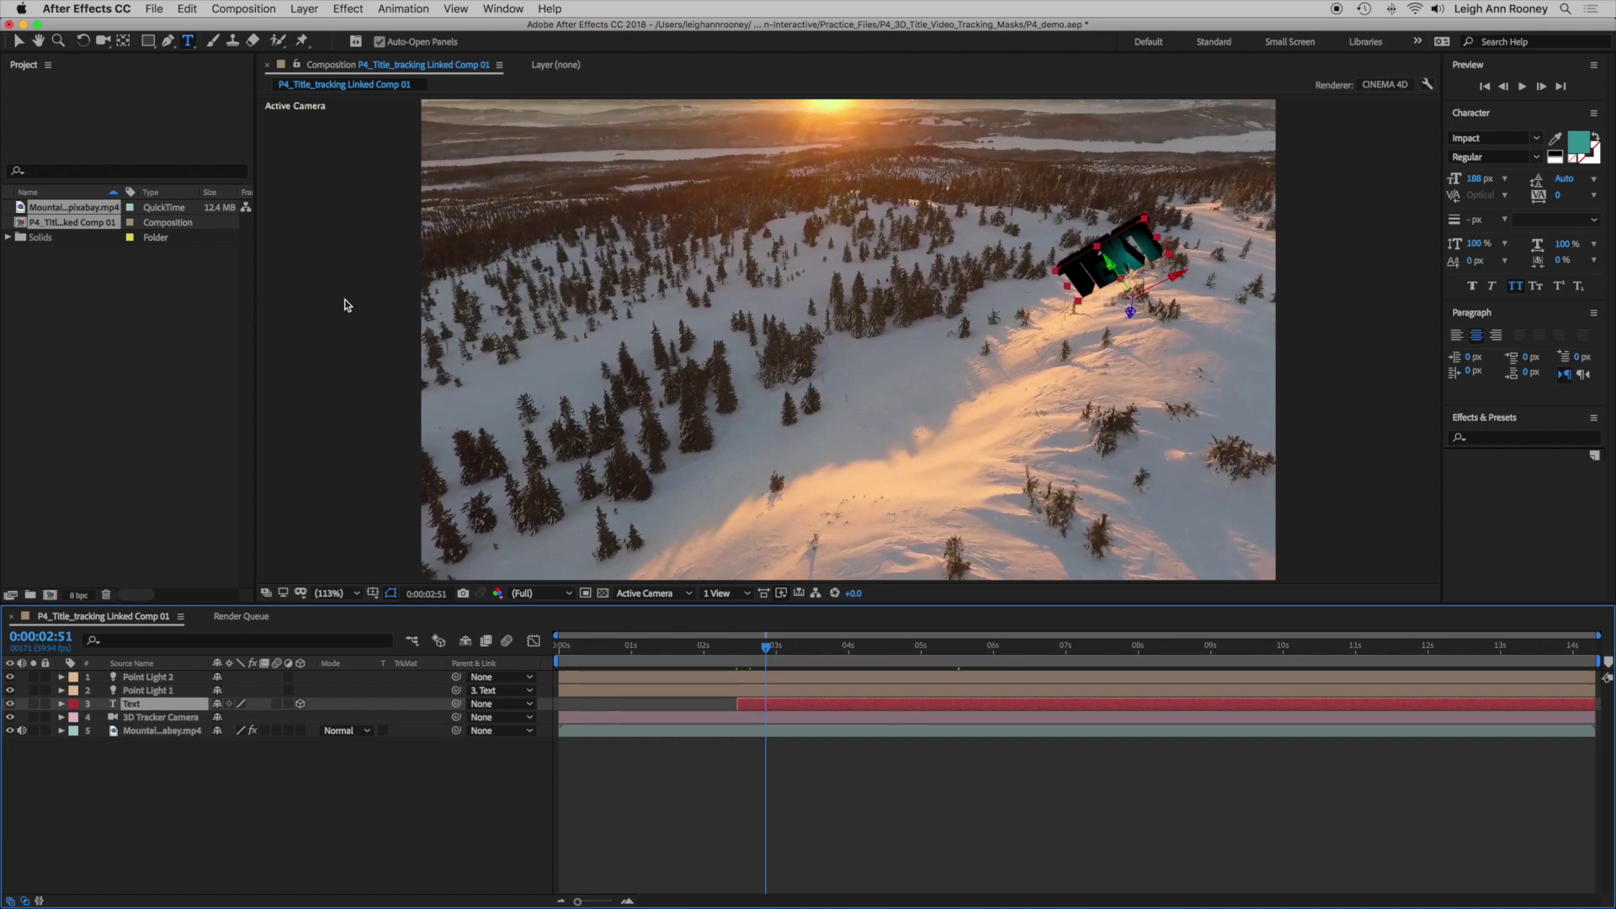
key(super+s)
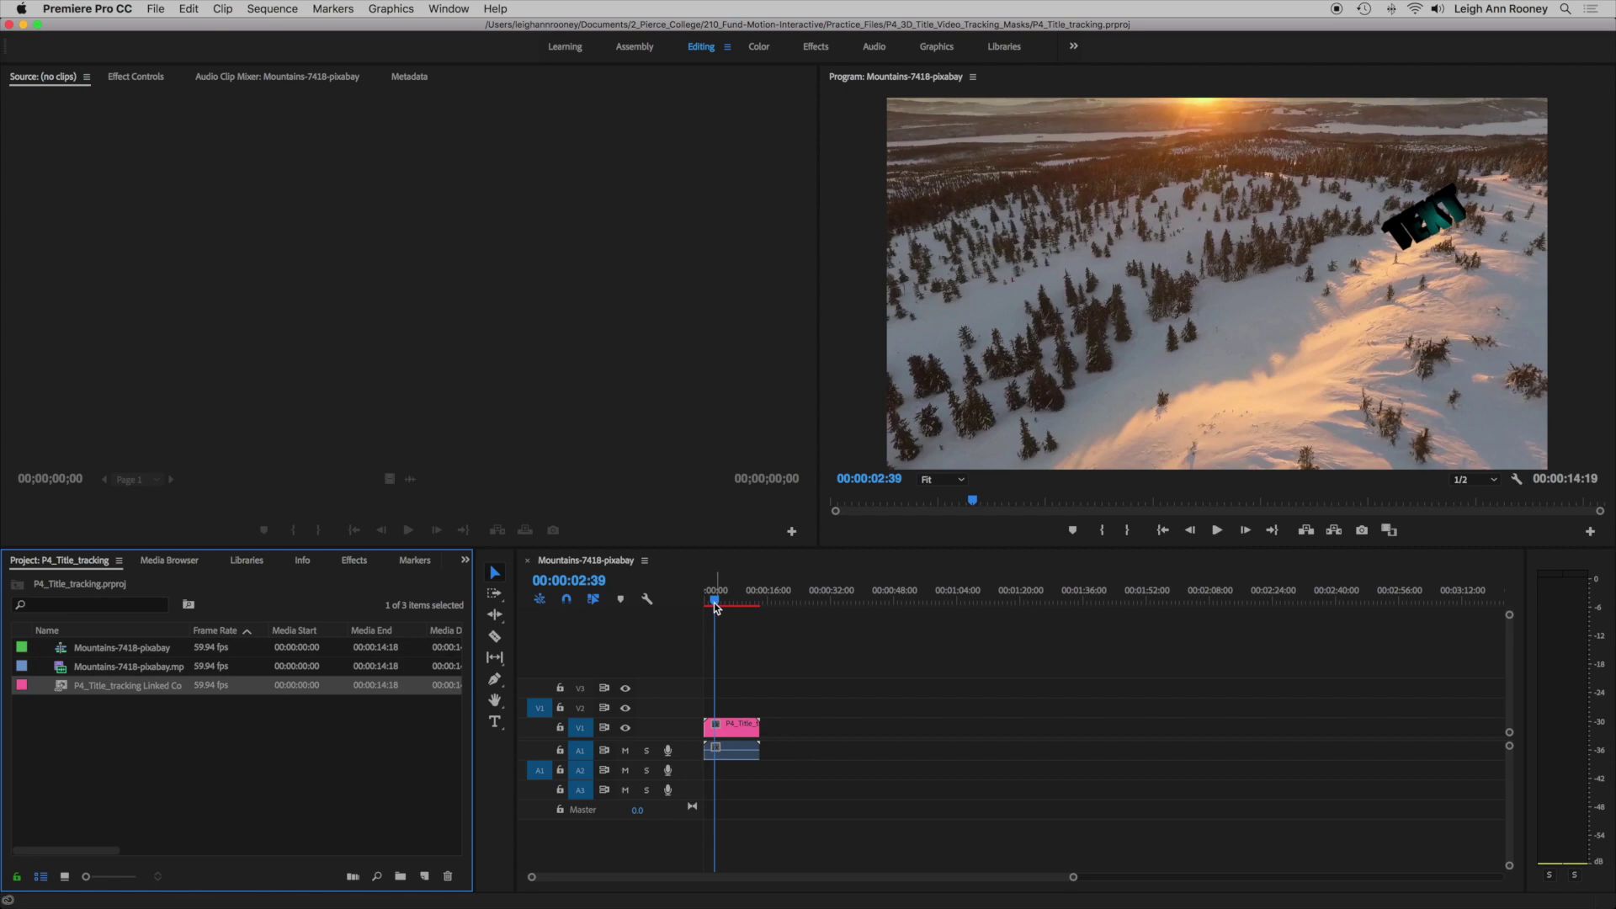
Switch to Premiere Pro, scrub the sequence to 00:00:03:24 and view the sequence rendering options
mouse_move(718, 600)
mouse_down()
mouse_move(739, 606)
mouse_move(717, 602)
mouse_up()
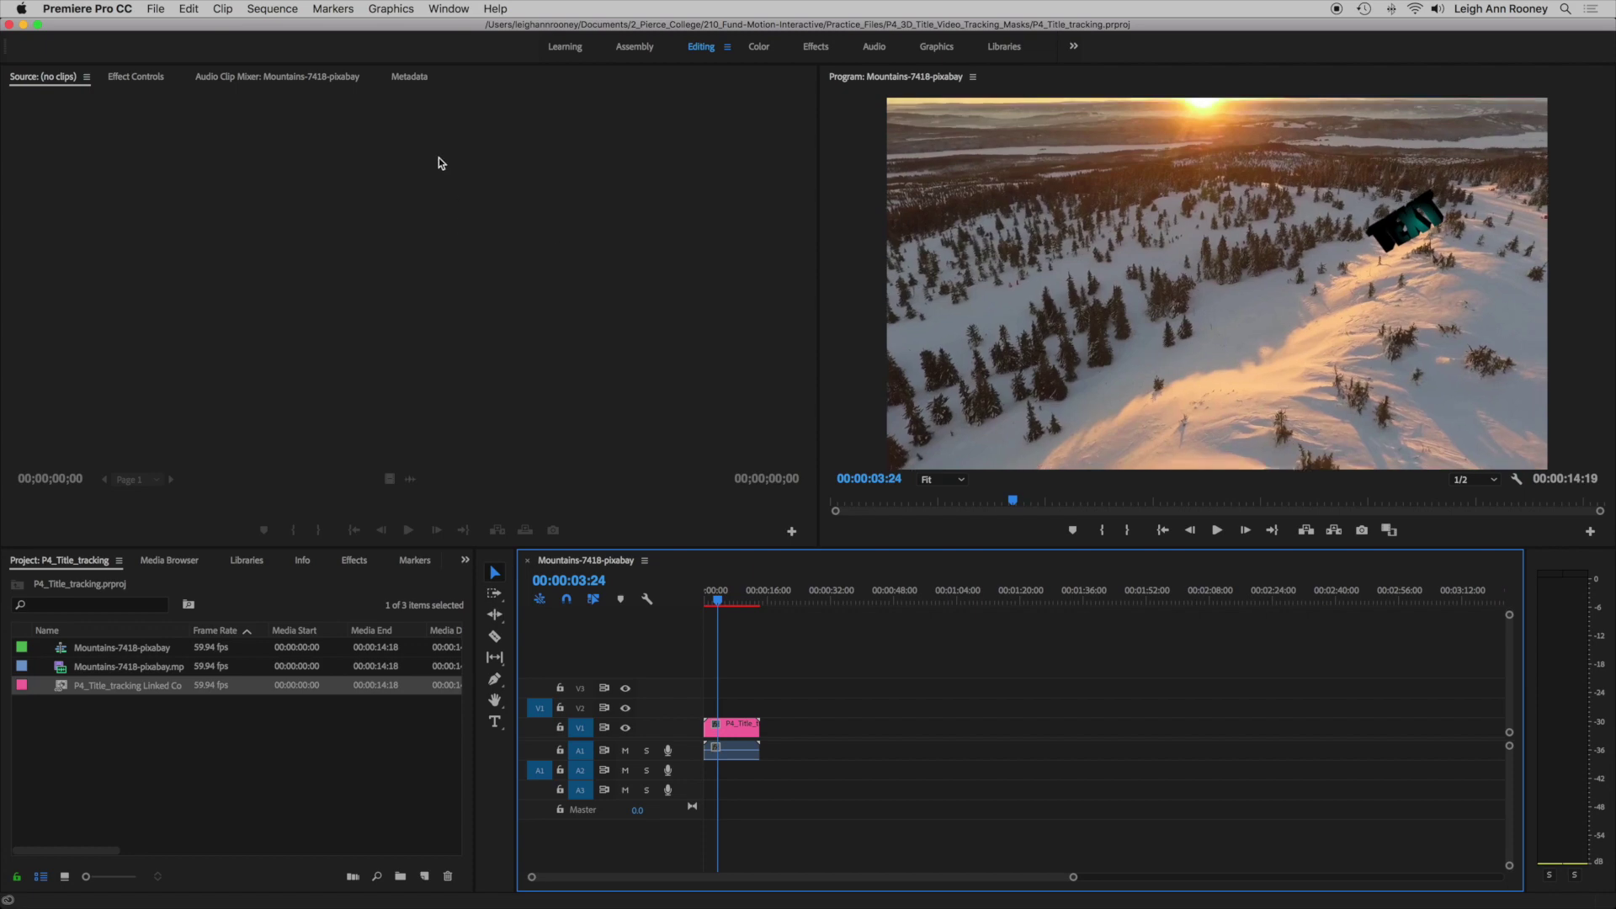
click(284, 7)
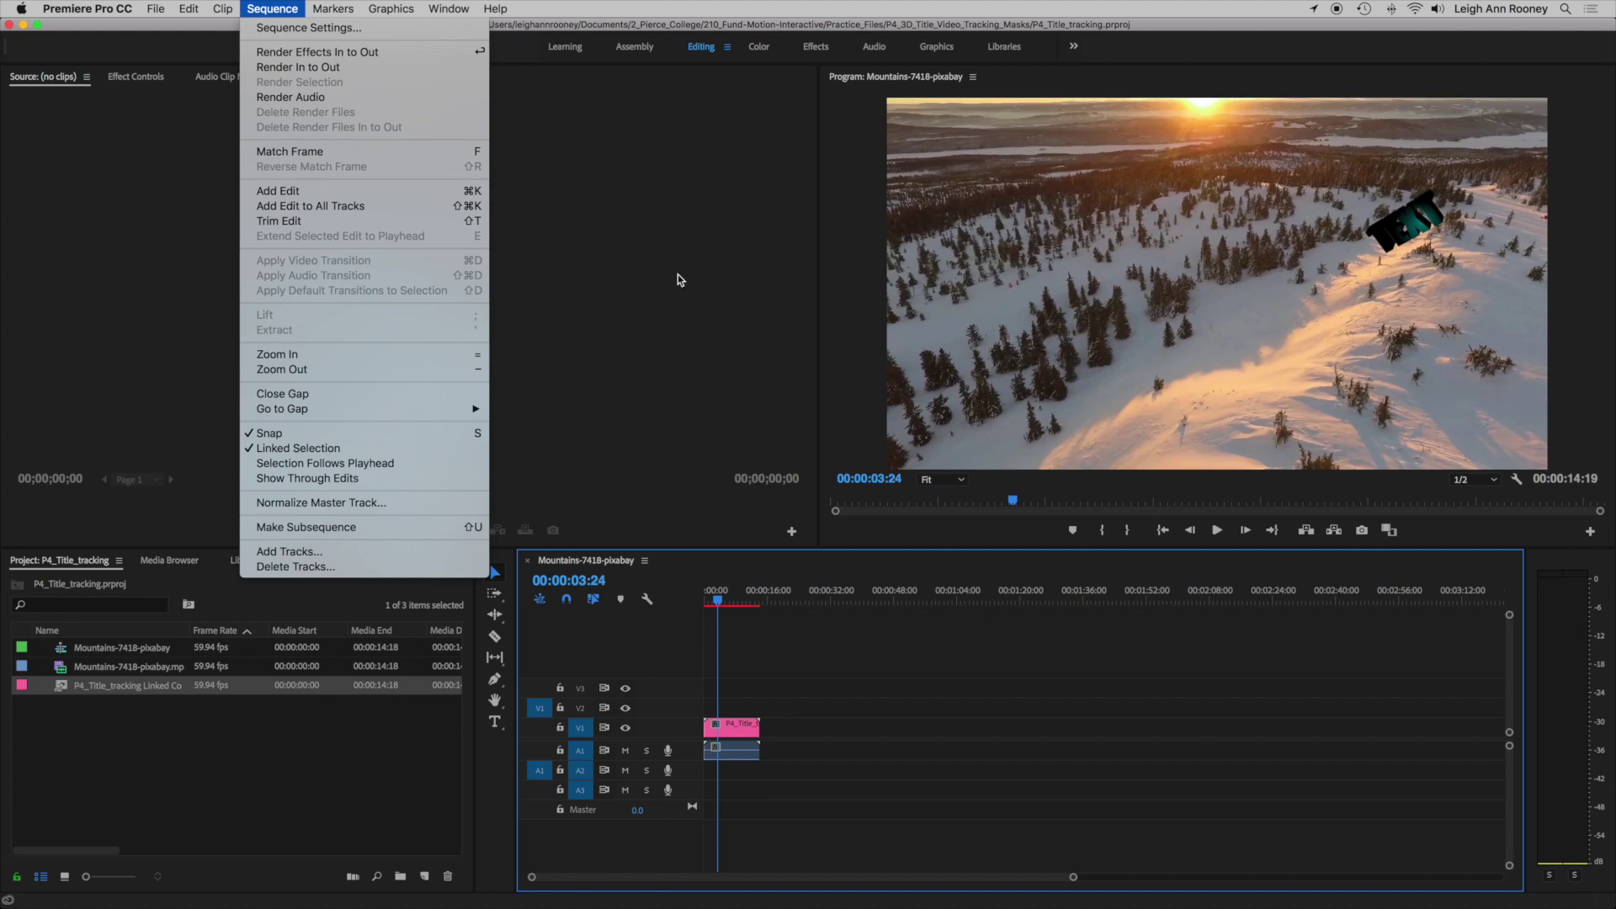
click(684, 374)
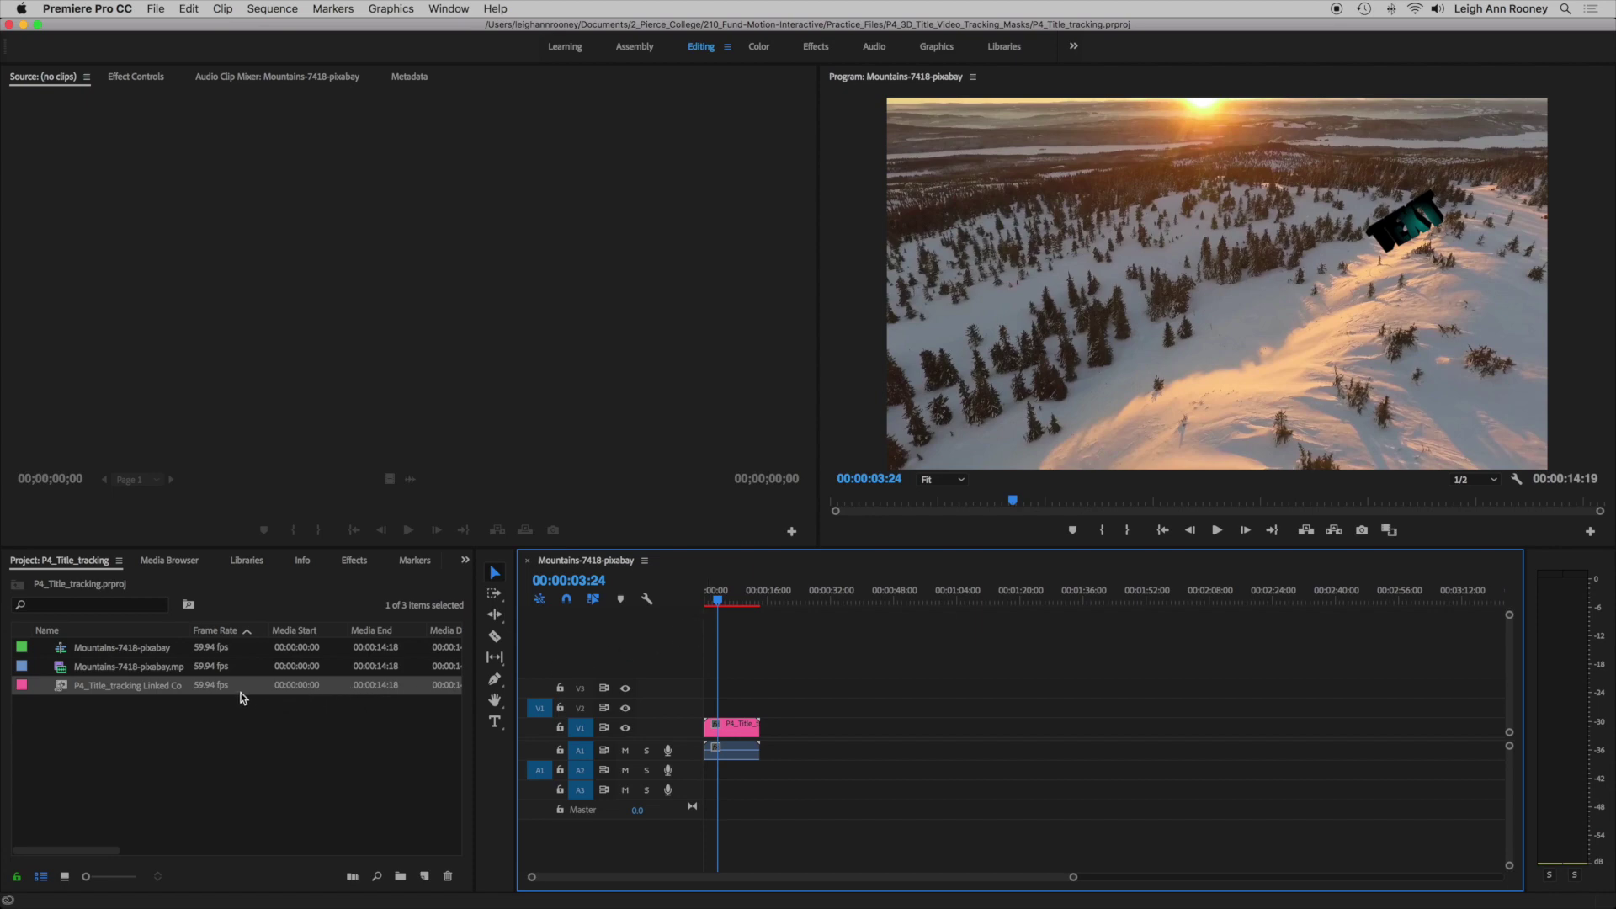
Open the P4_Title_tracking Linked Comp 01 clip's effect controls and change its After Effects editable text to Mountains
click(165, 686)
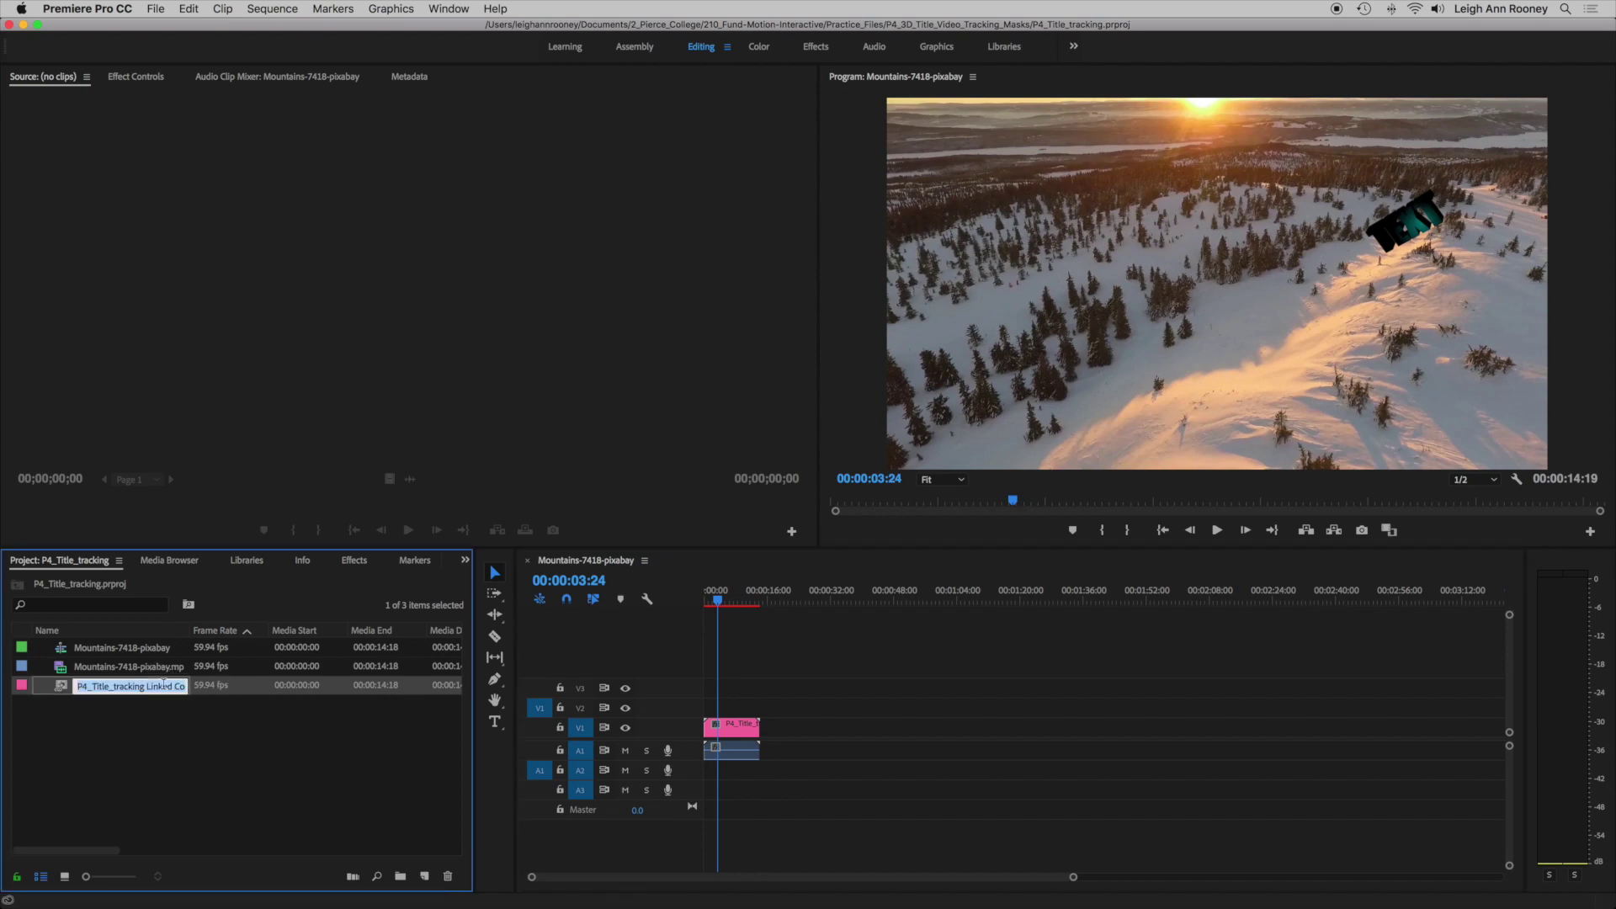
double_click(207, 685)
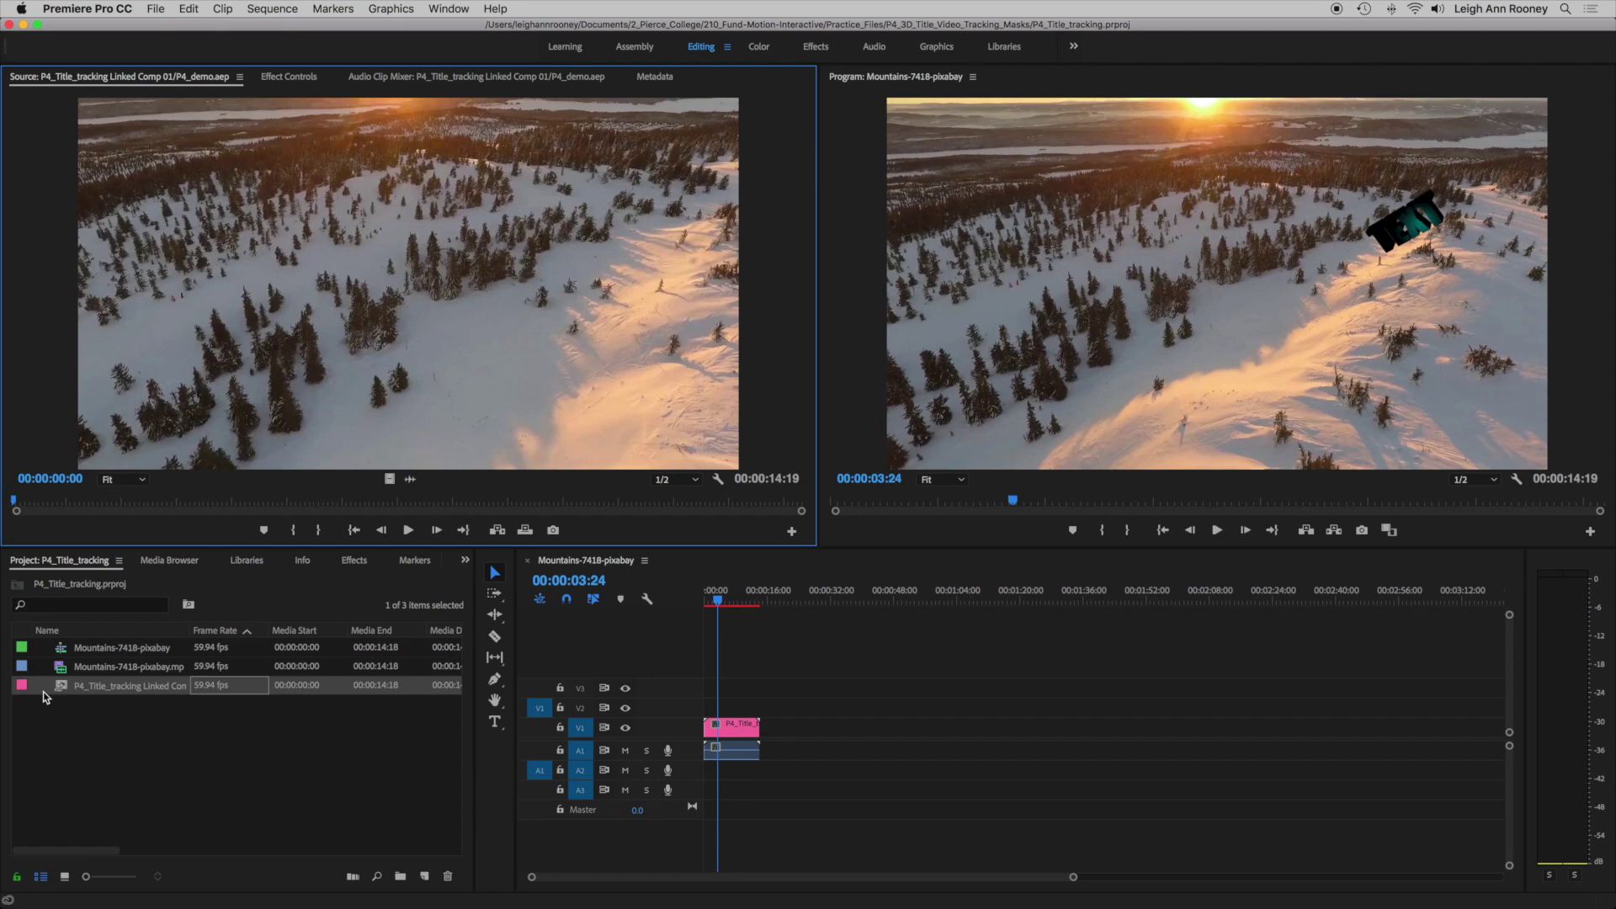
mouse_move(31, 707)
click(295, 77)
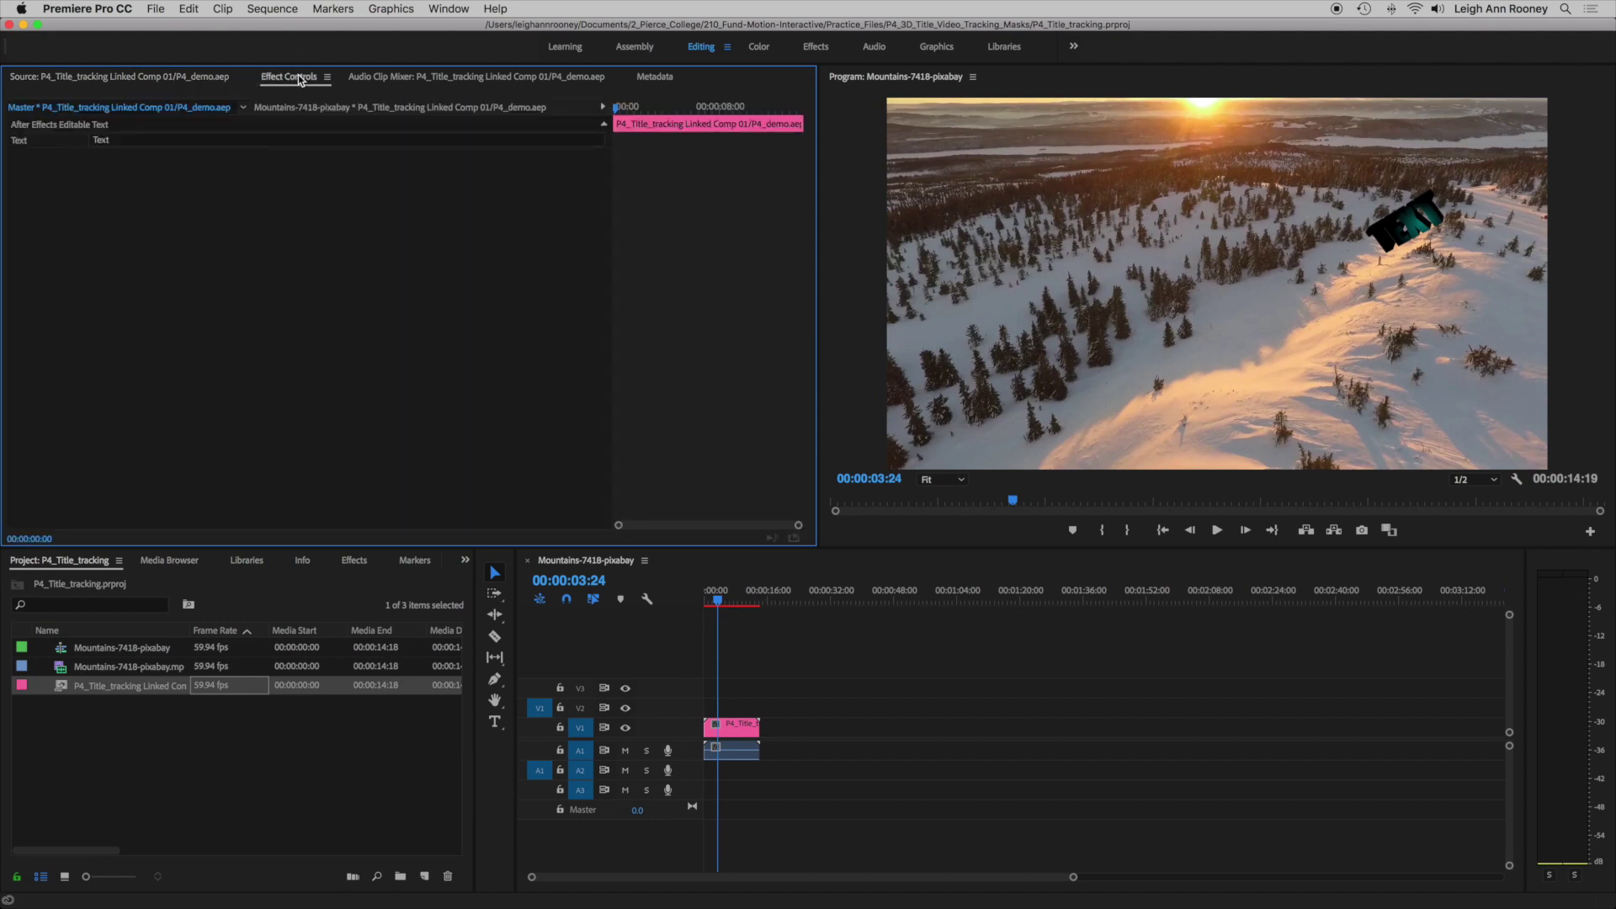
click(115, 141)
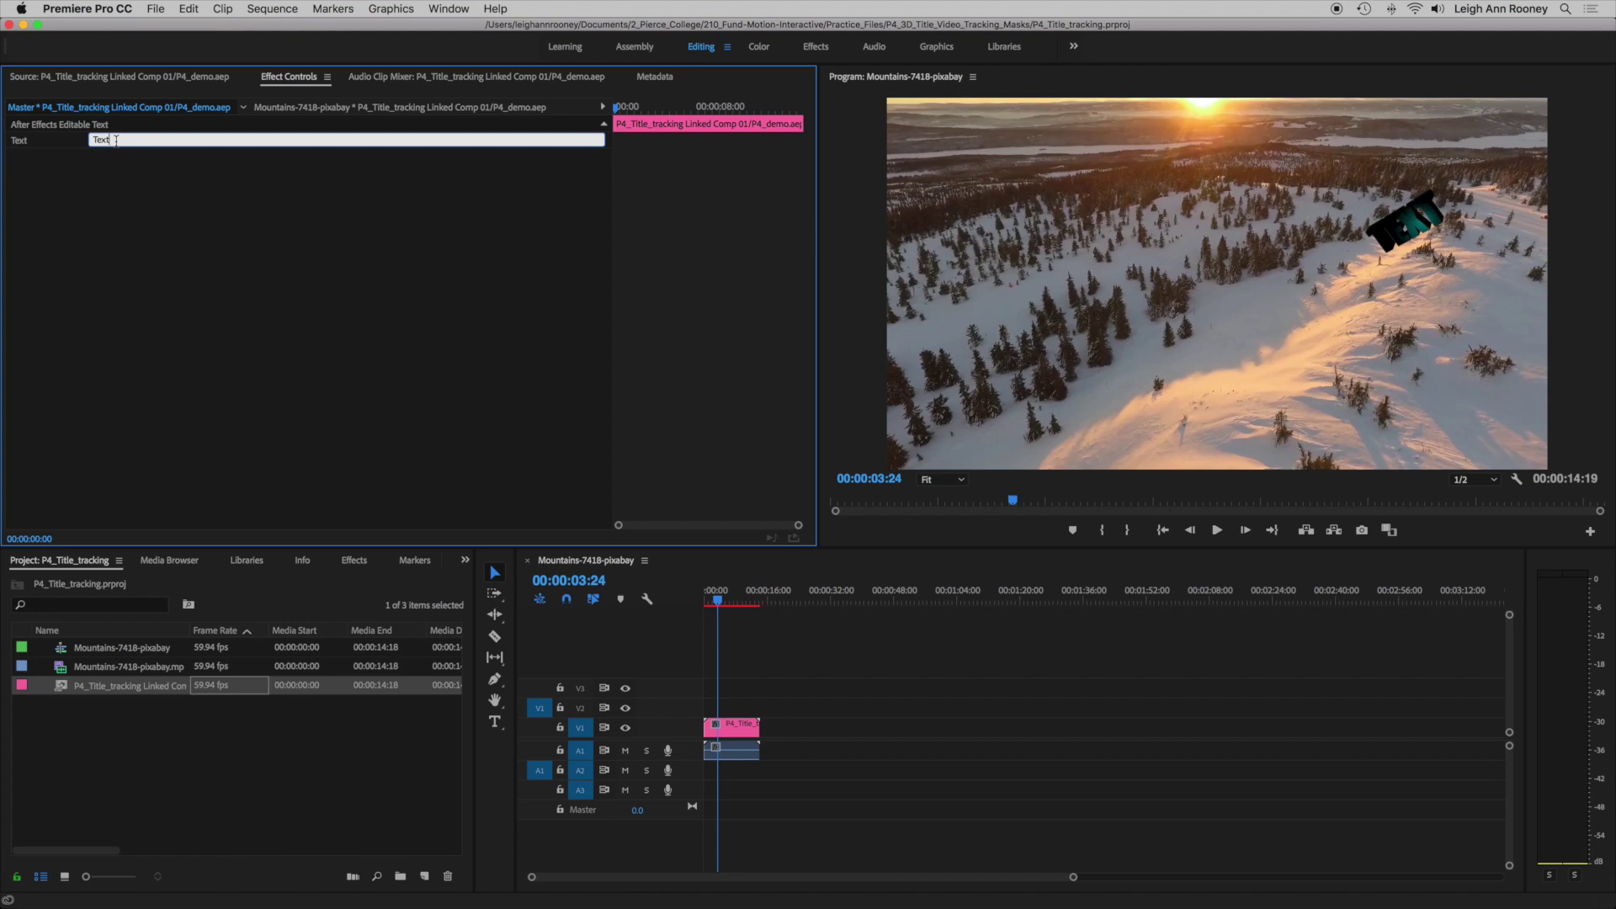
drag(108, 140, 92, 143)
text(Mountains)
key(Return)
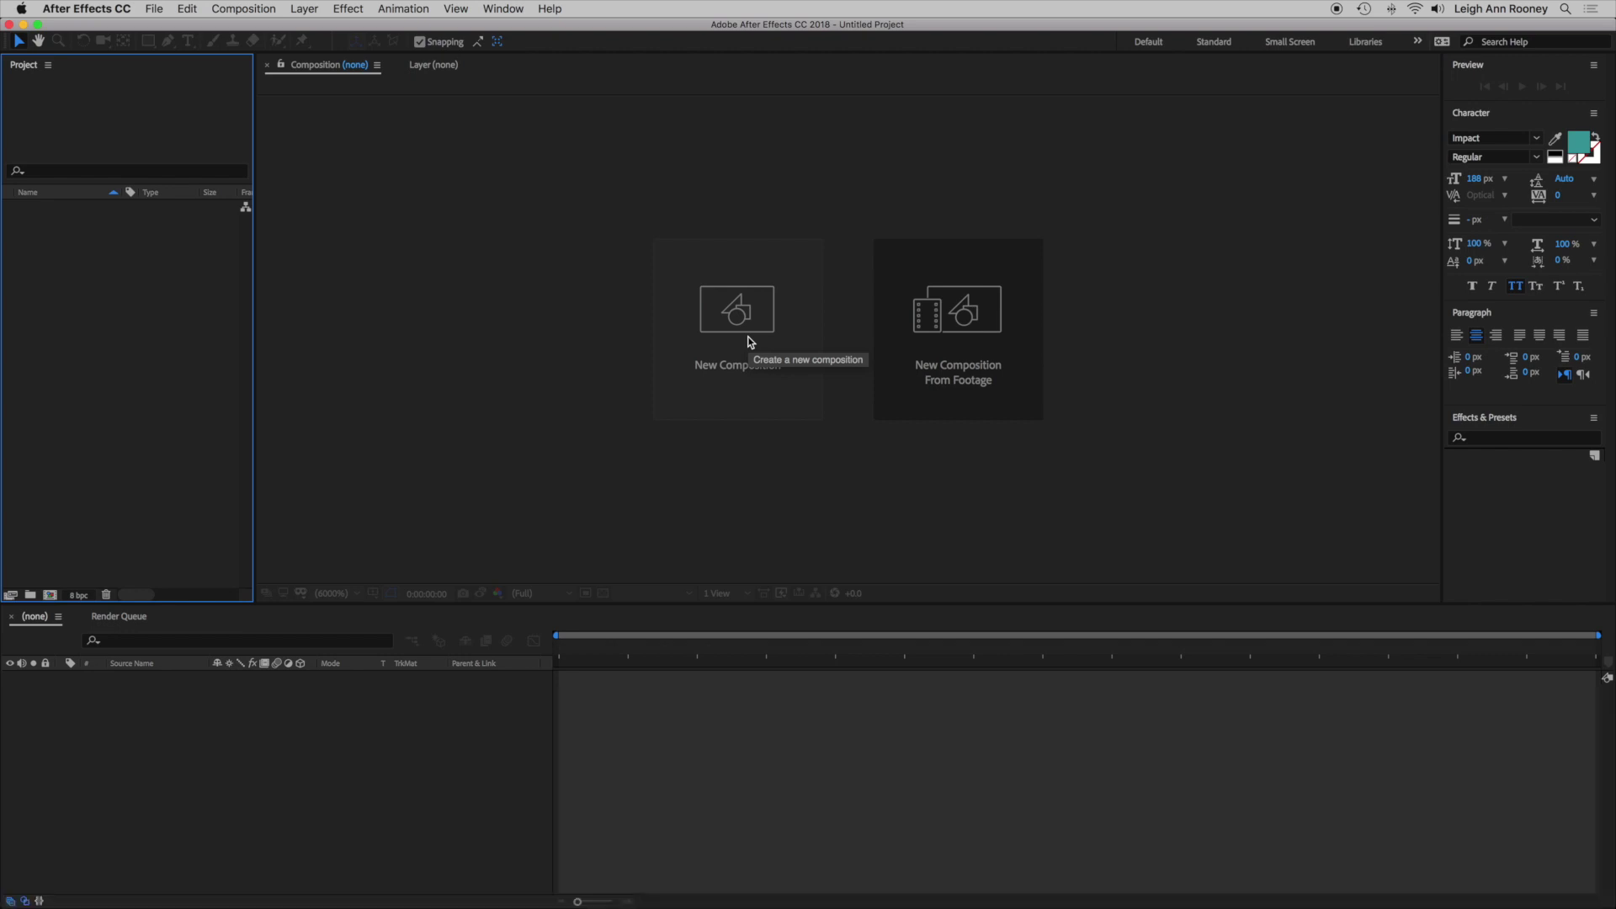
In a new After Effects project, create a 1920 x 1080 composition named P4_demo2 with a 0:00:05:00 duration
click(750, 342)
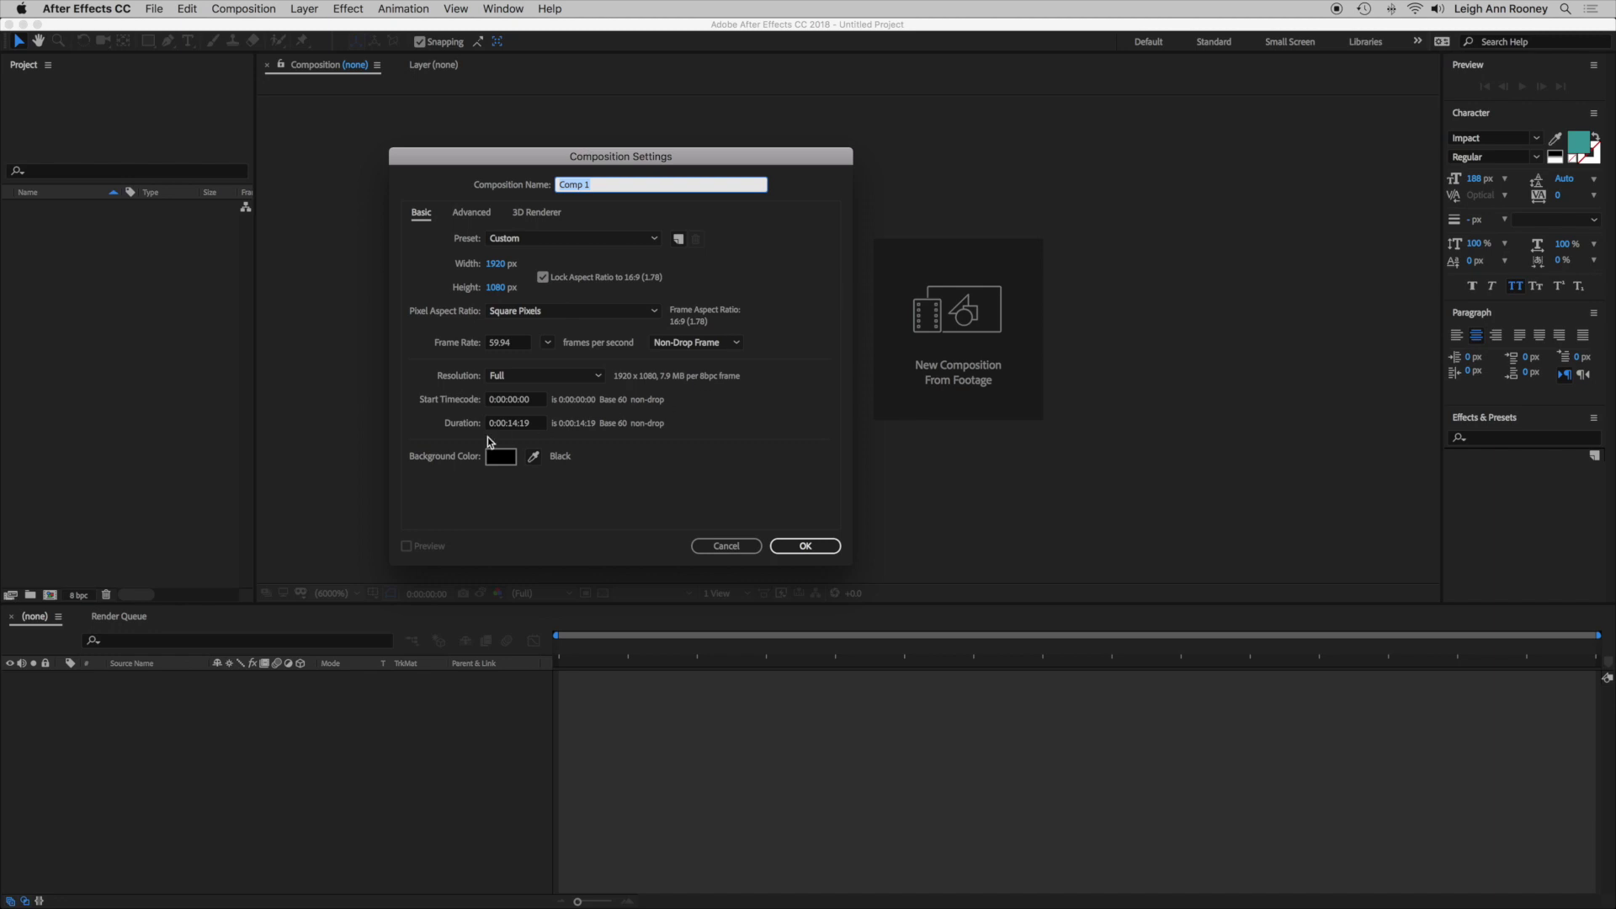
click(533, 426)
key(BackSpace)
key(BackSpace)
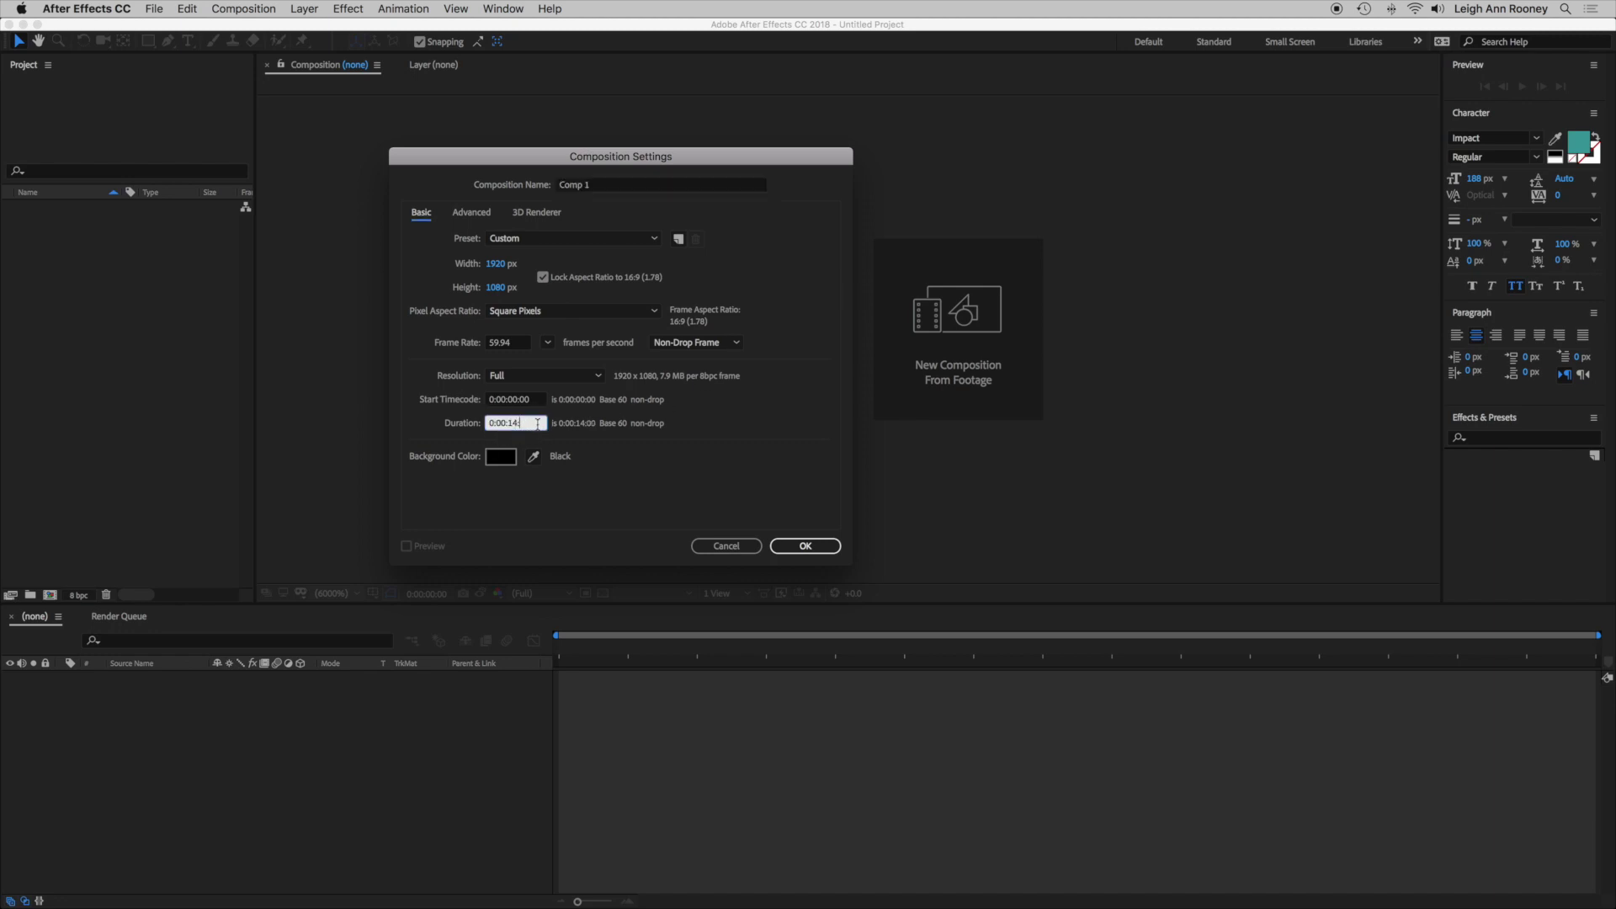
key(BackSpace)
text(0)
click(543, 190)
text(P4_demo2)
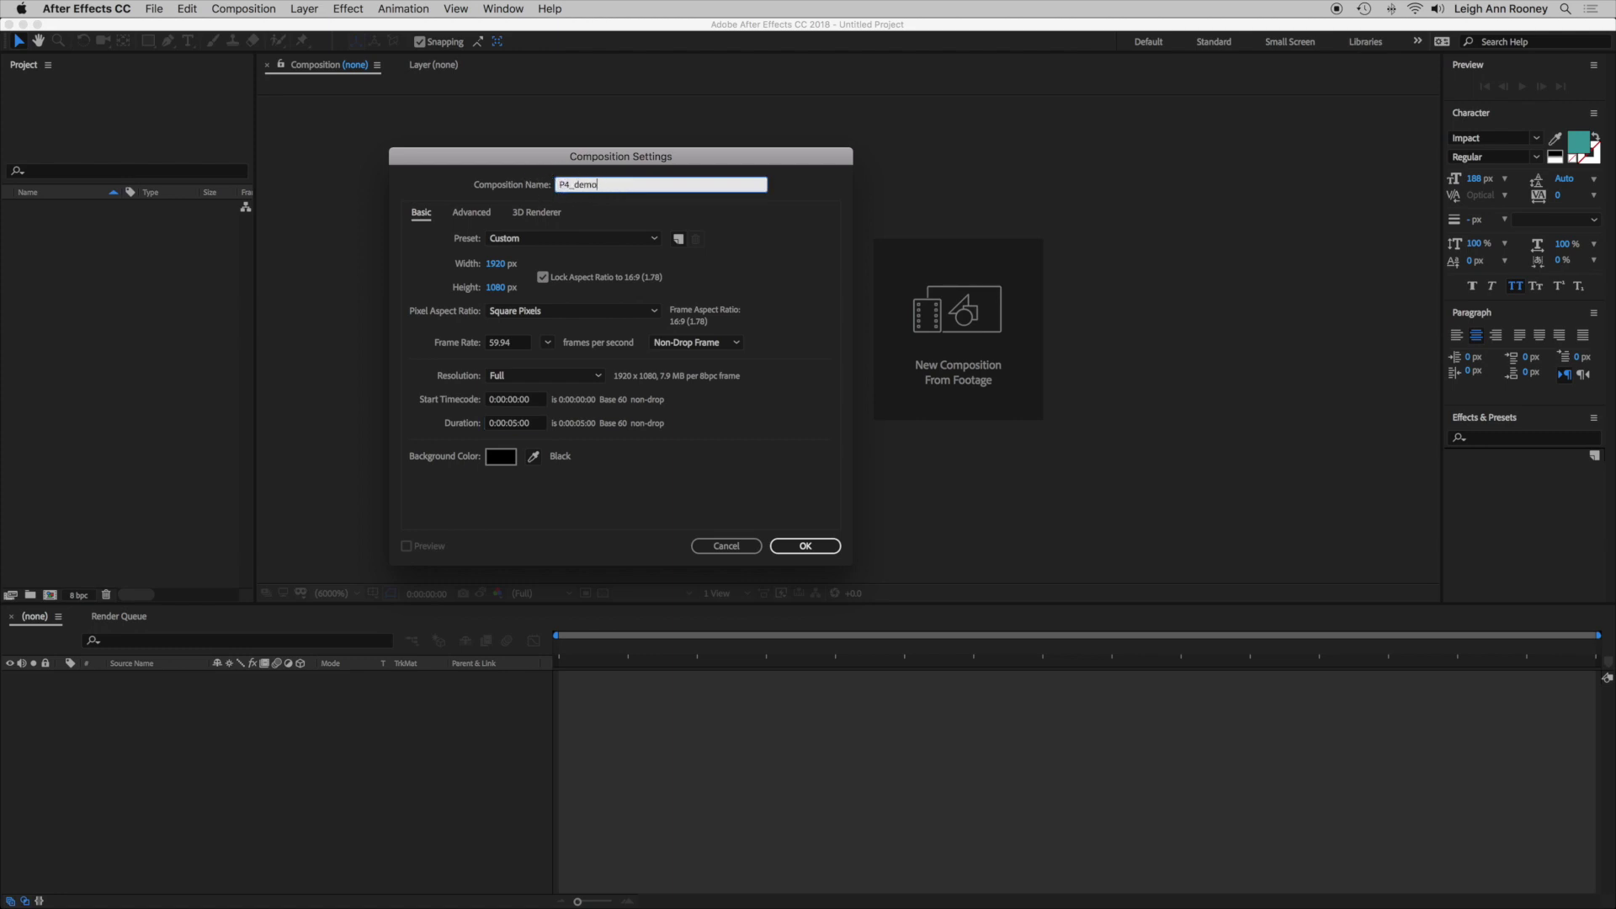
click(808, 546)
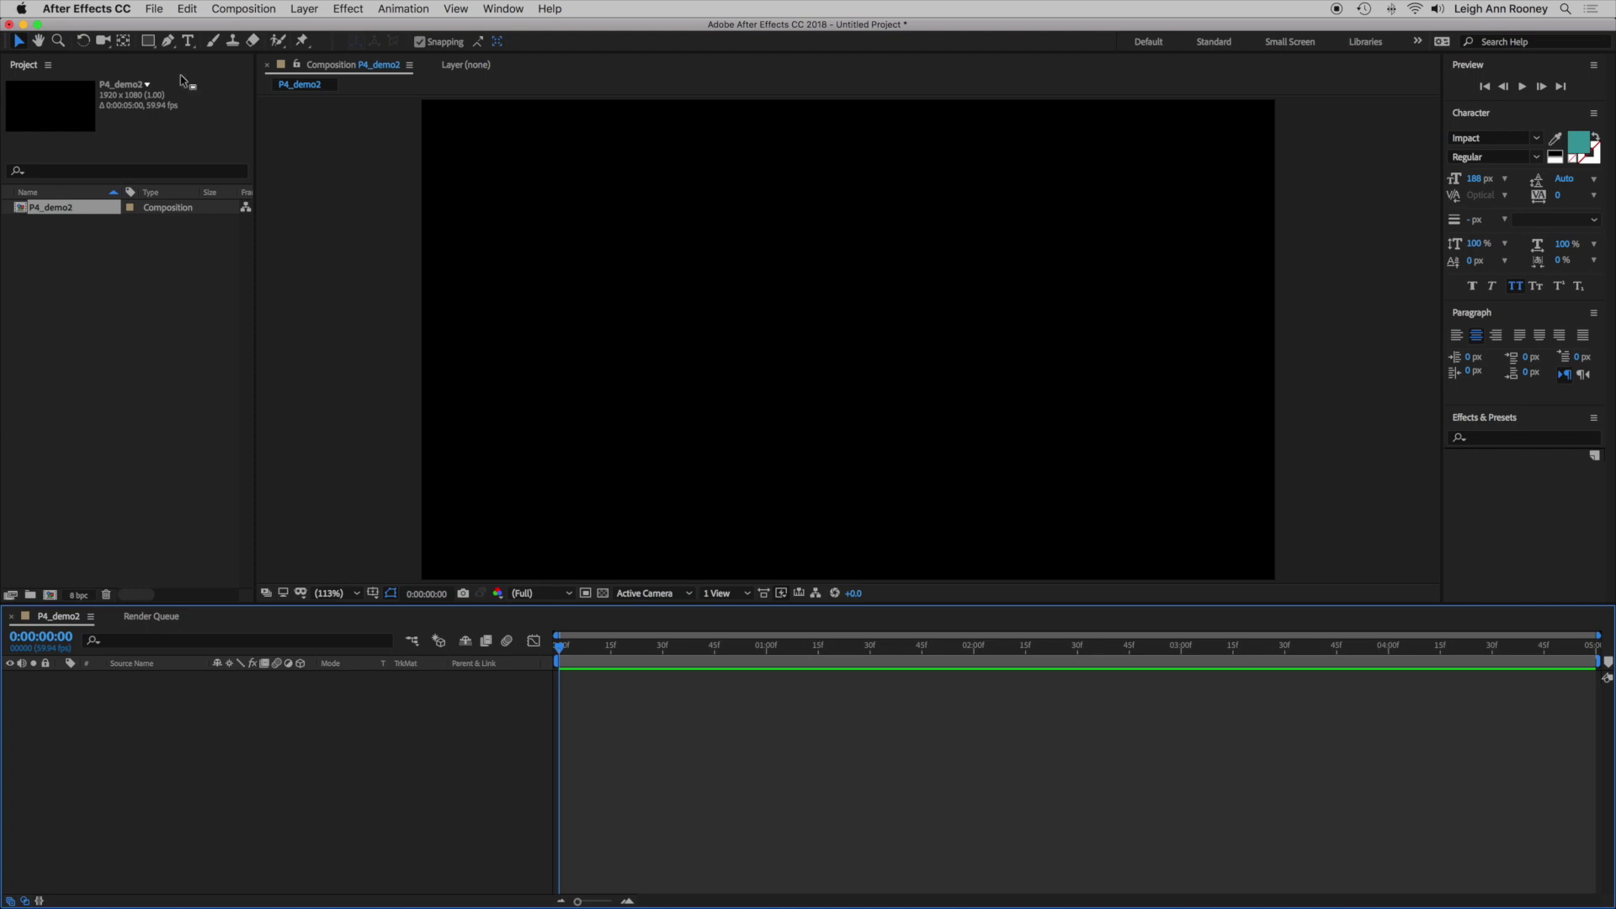
Add a text layer reading Making in the upper-left area of the composition
click(188, 40)
click(559, 300)
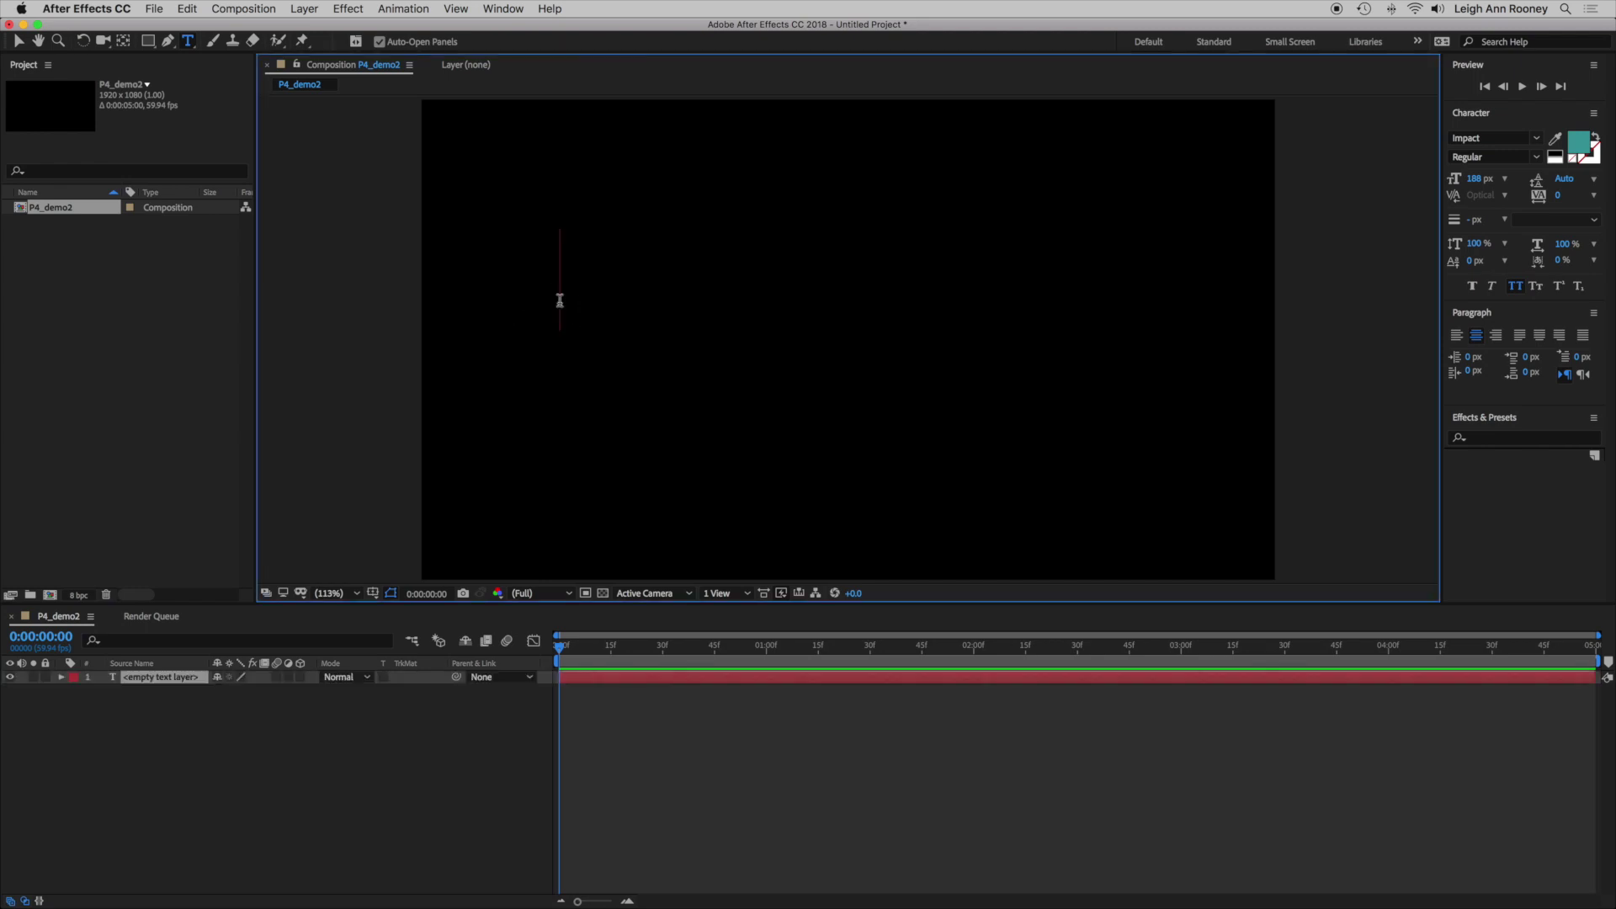
text(Ma)
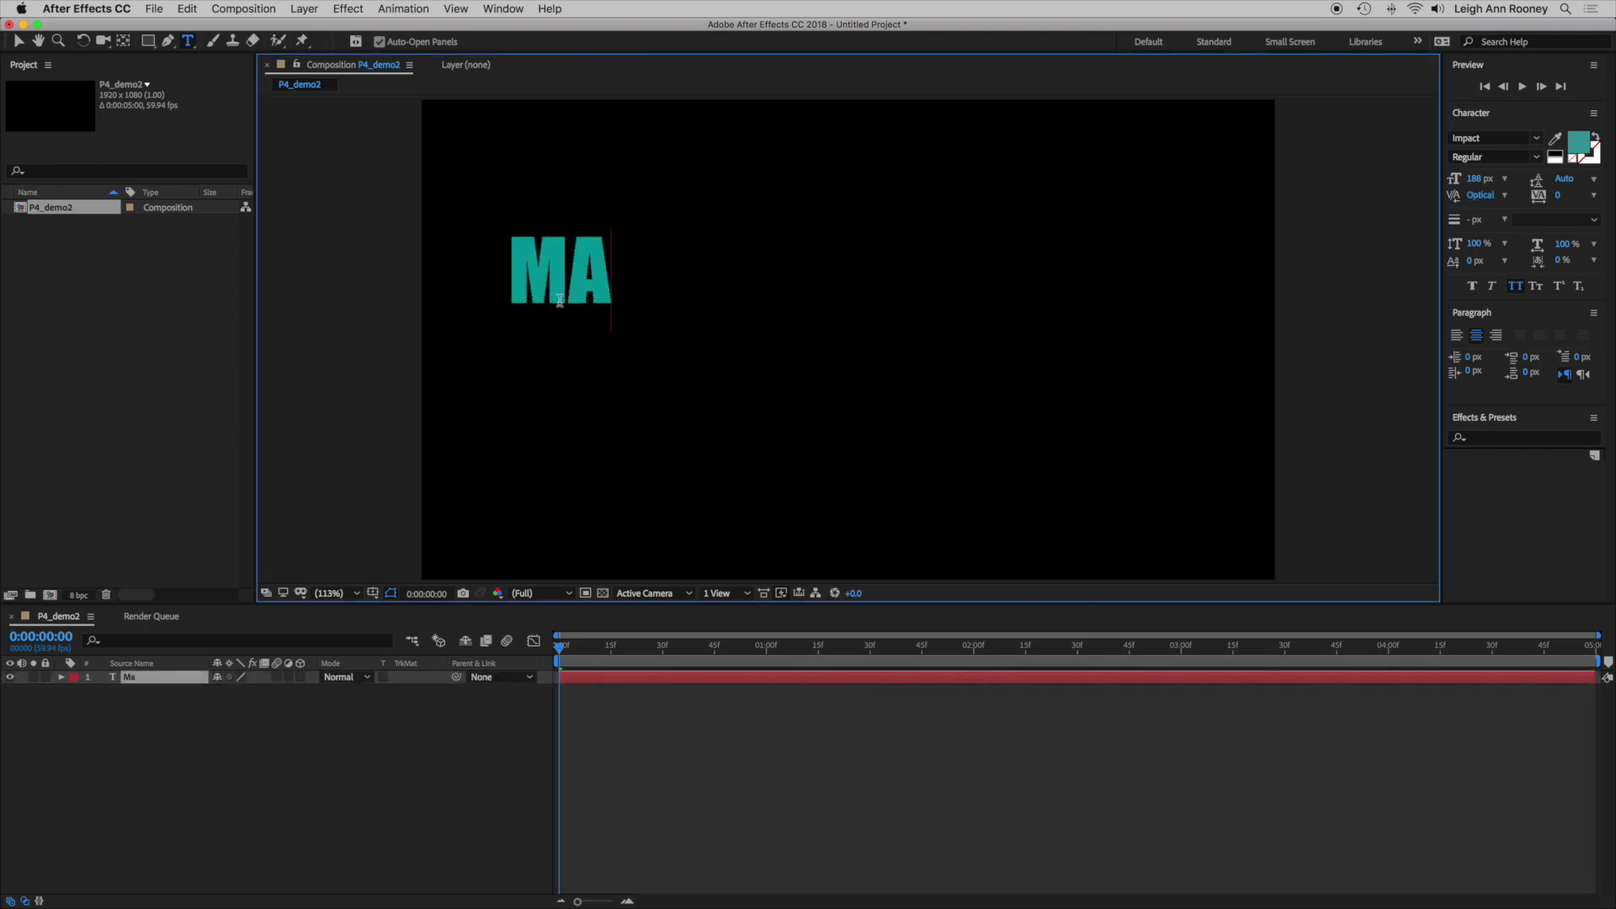
text(king)
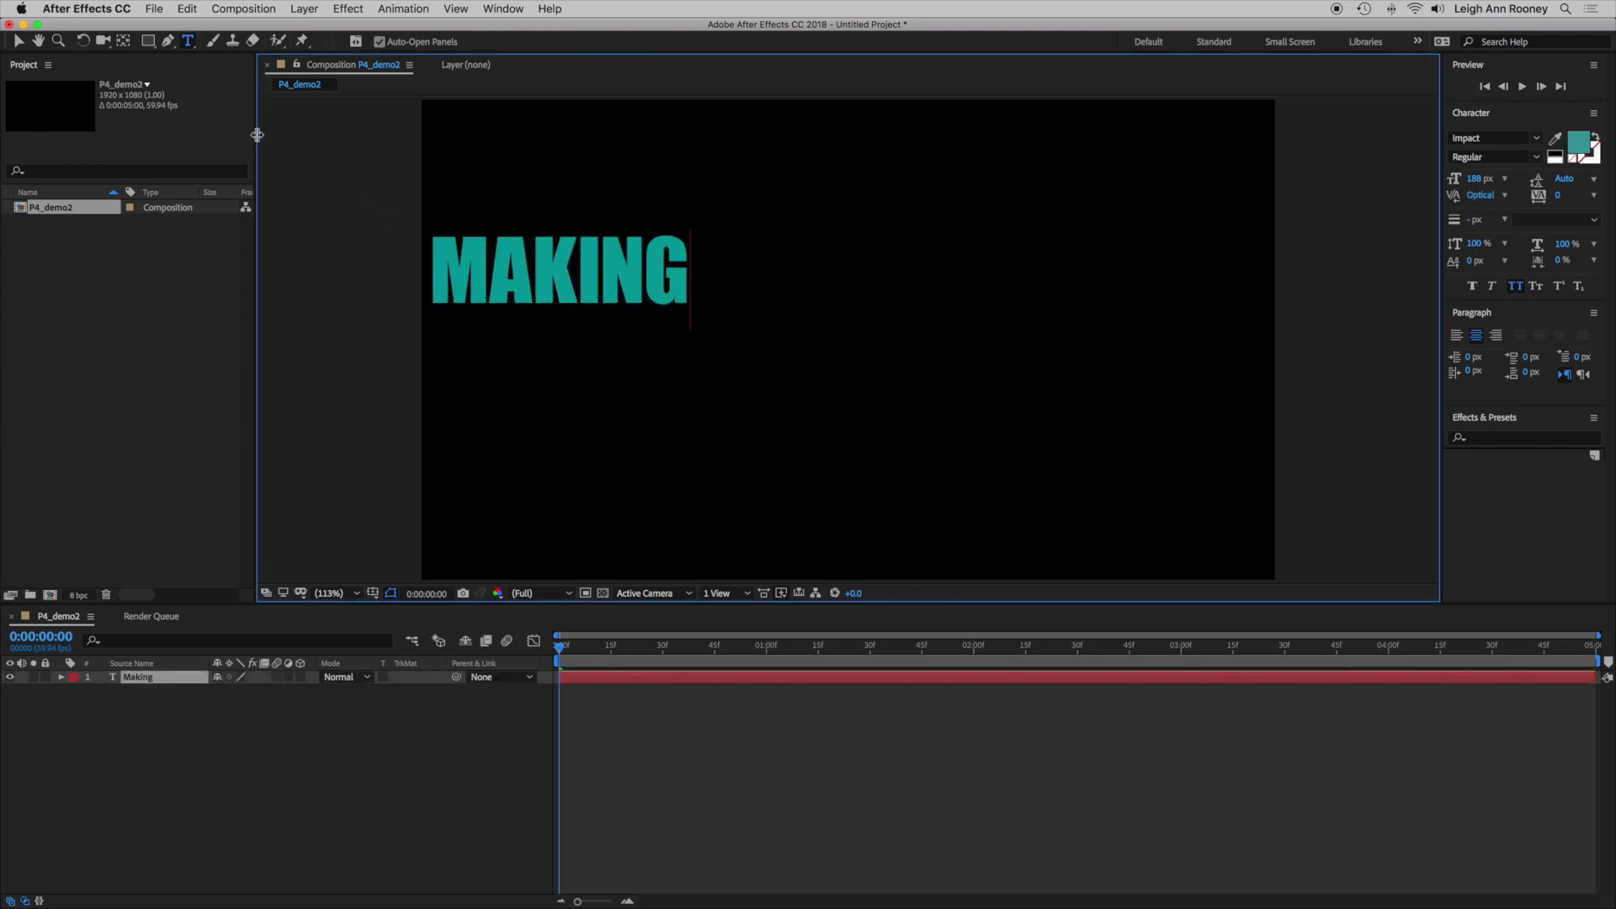
click(18, 41)
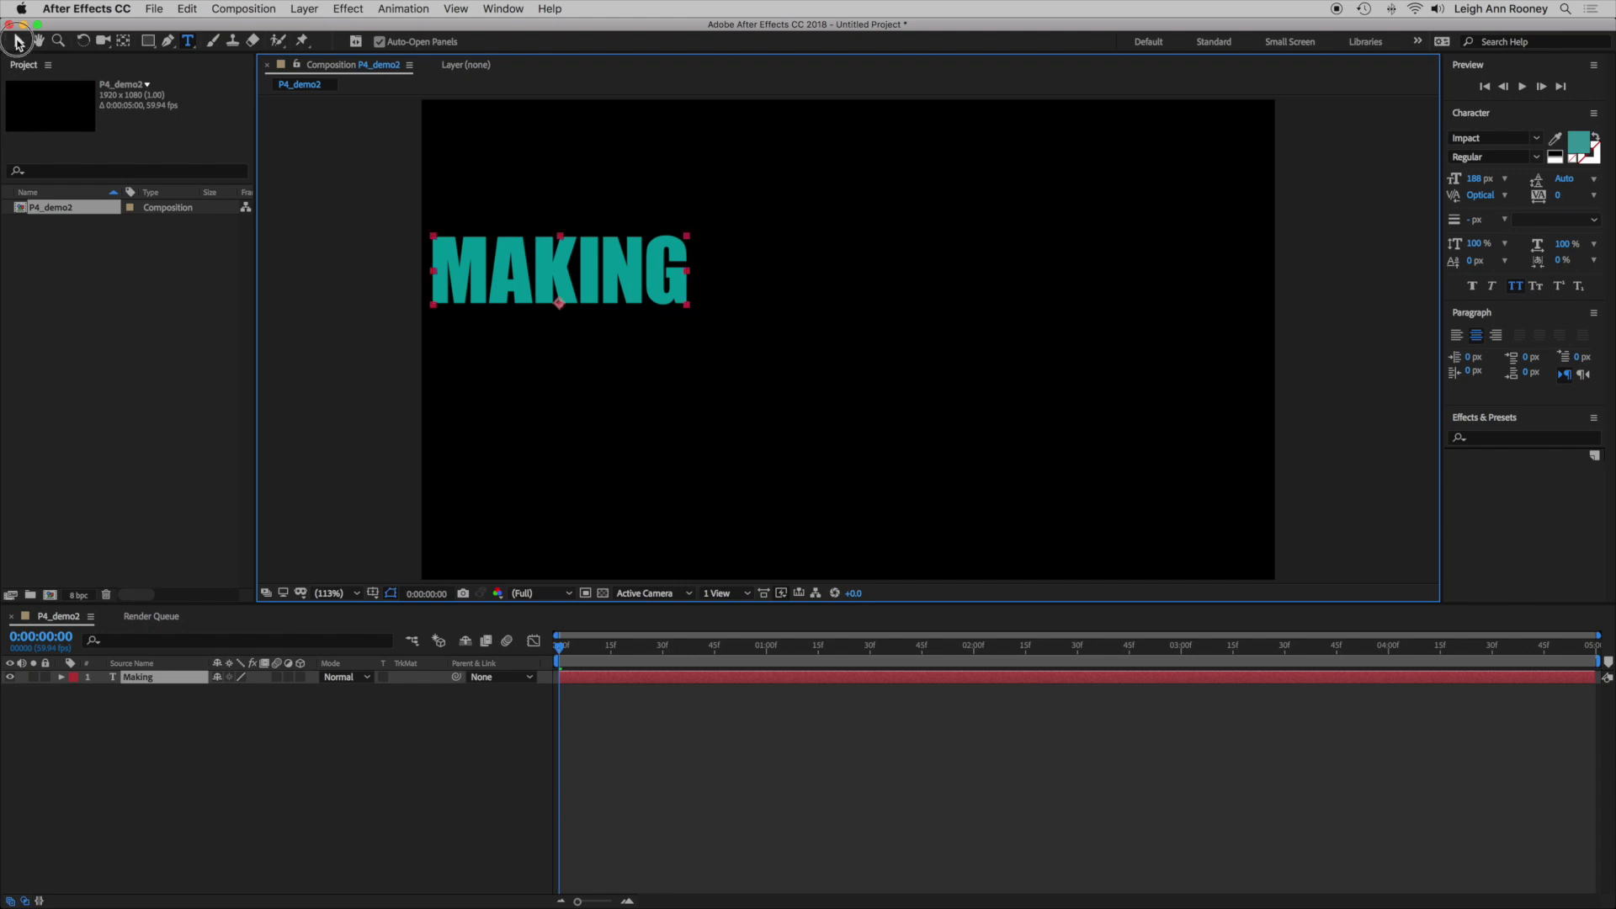
Add a second, separate text layer reading MASKS below the word MAKING
click(188, 41)
click(565, 500)
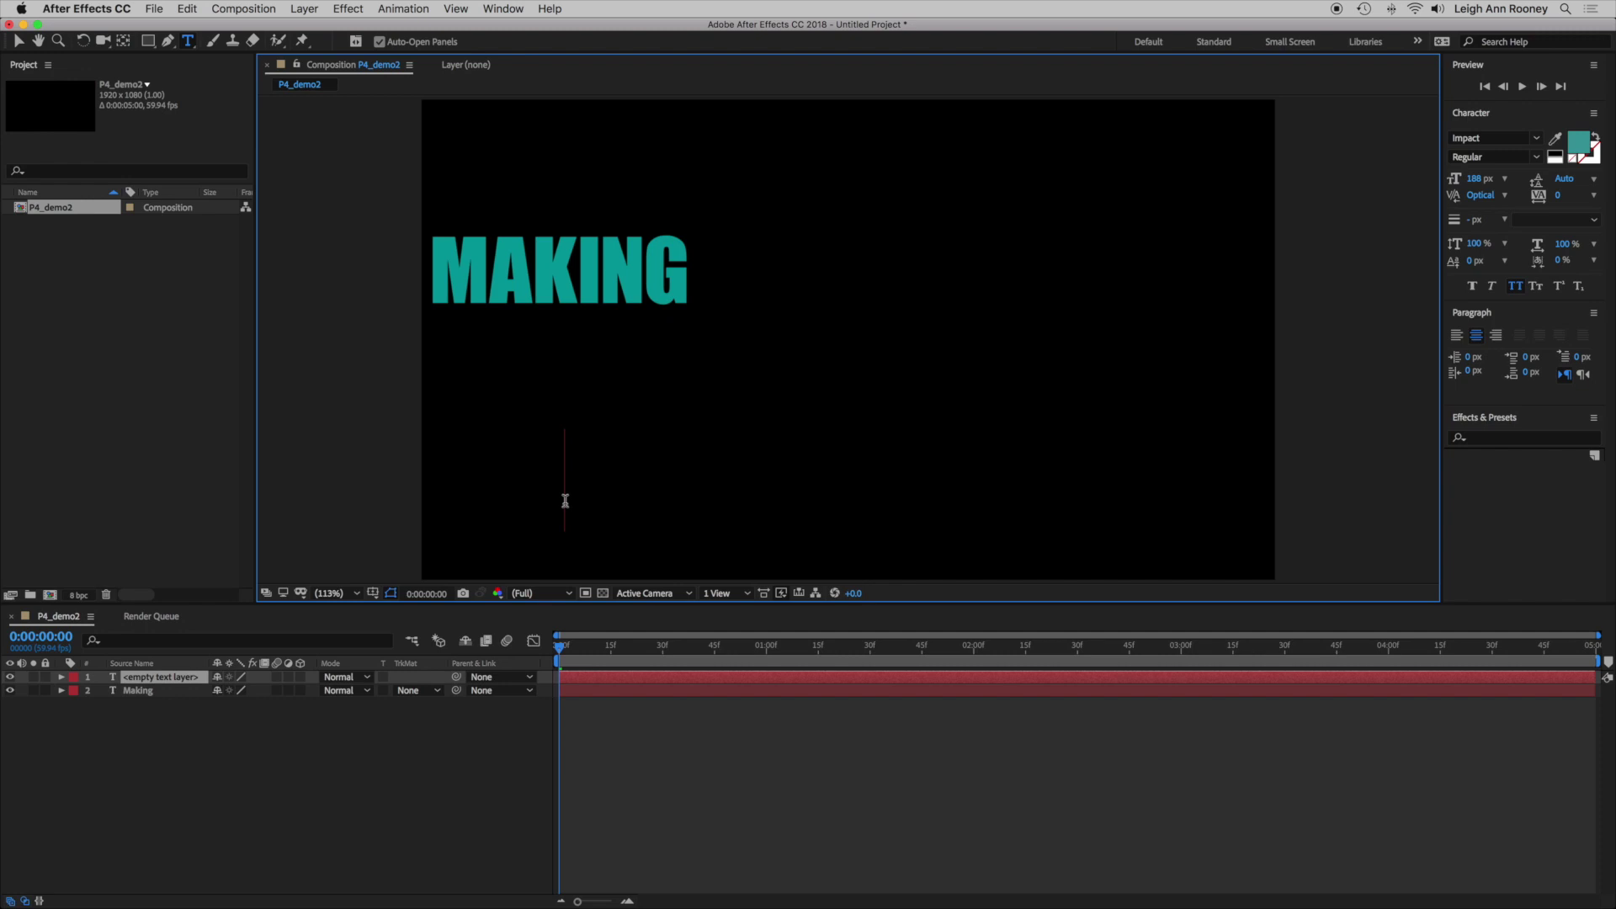
text(MASK)
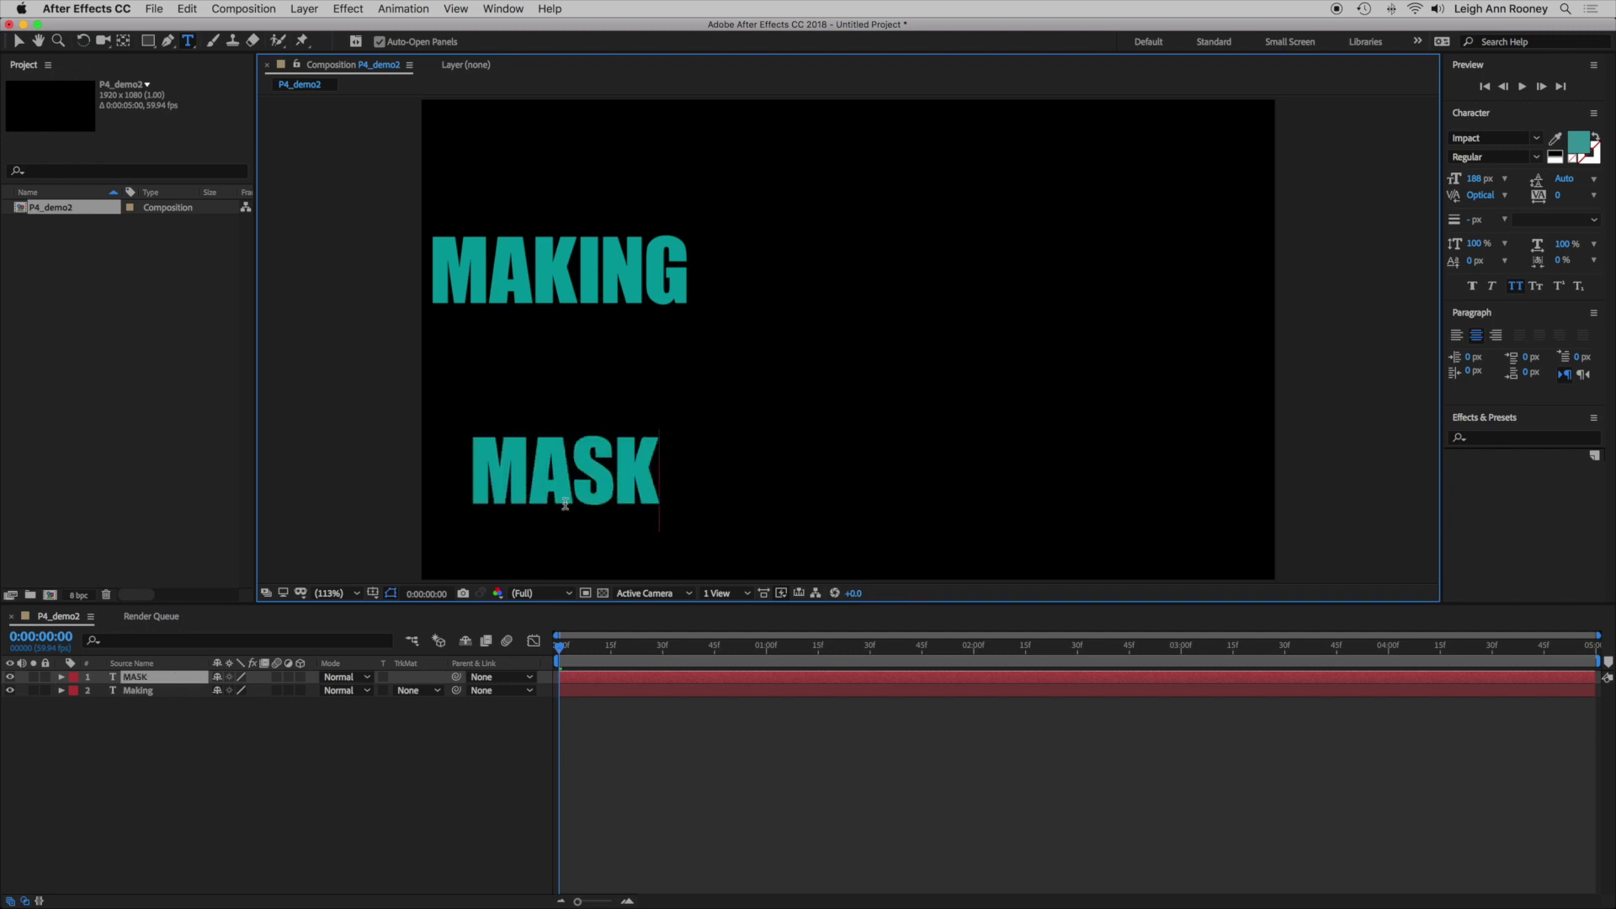
text(S)
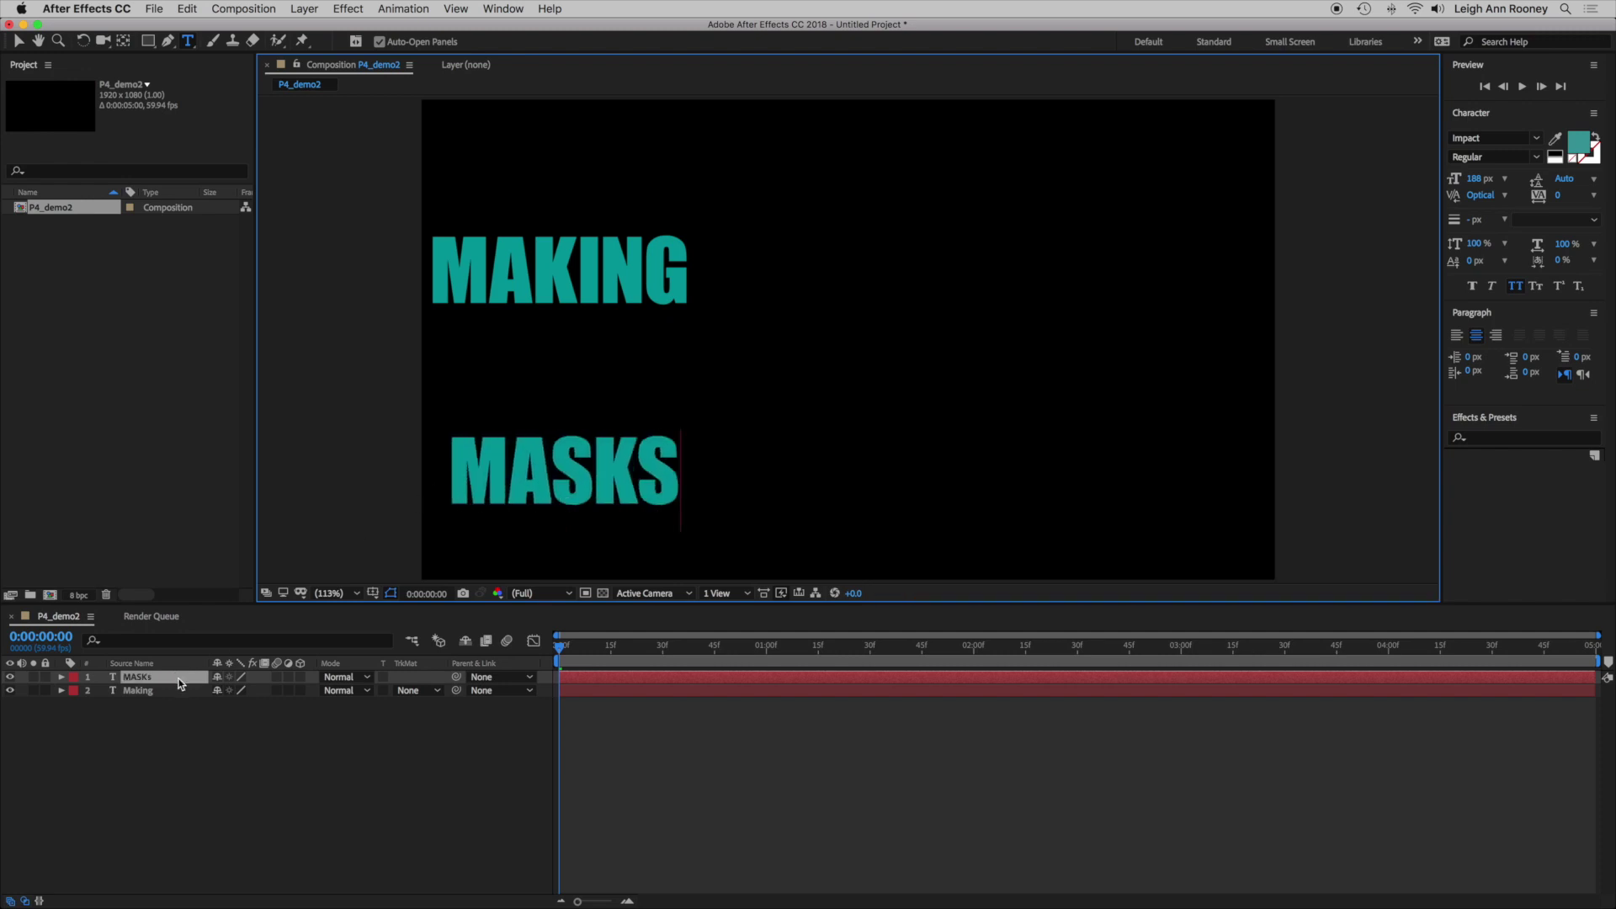
click(153, 719)
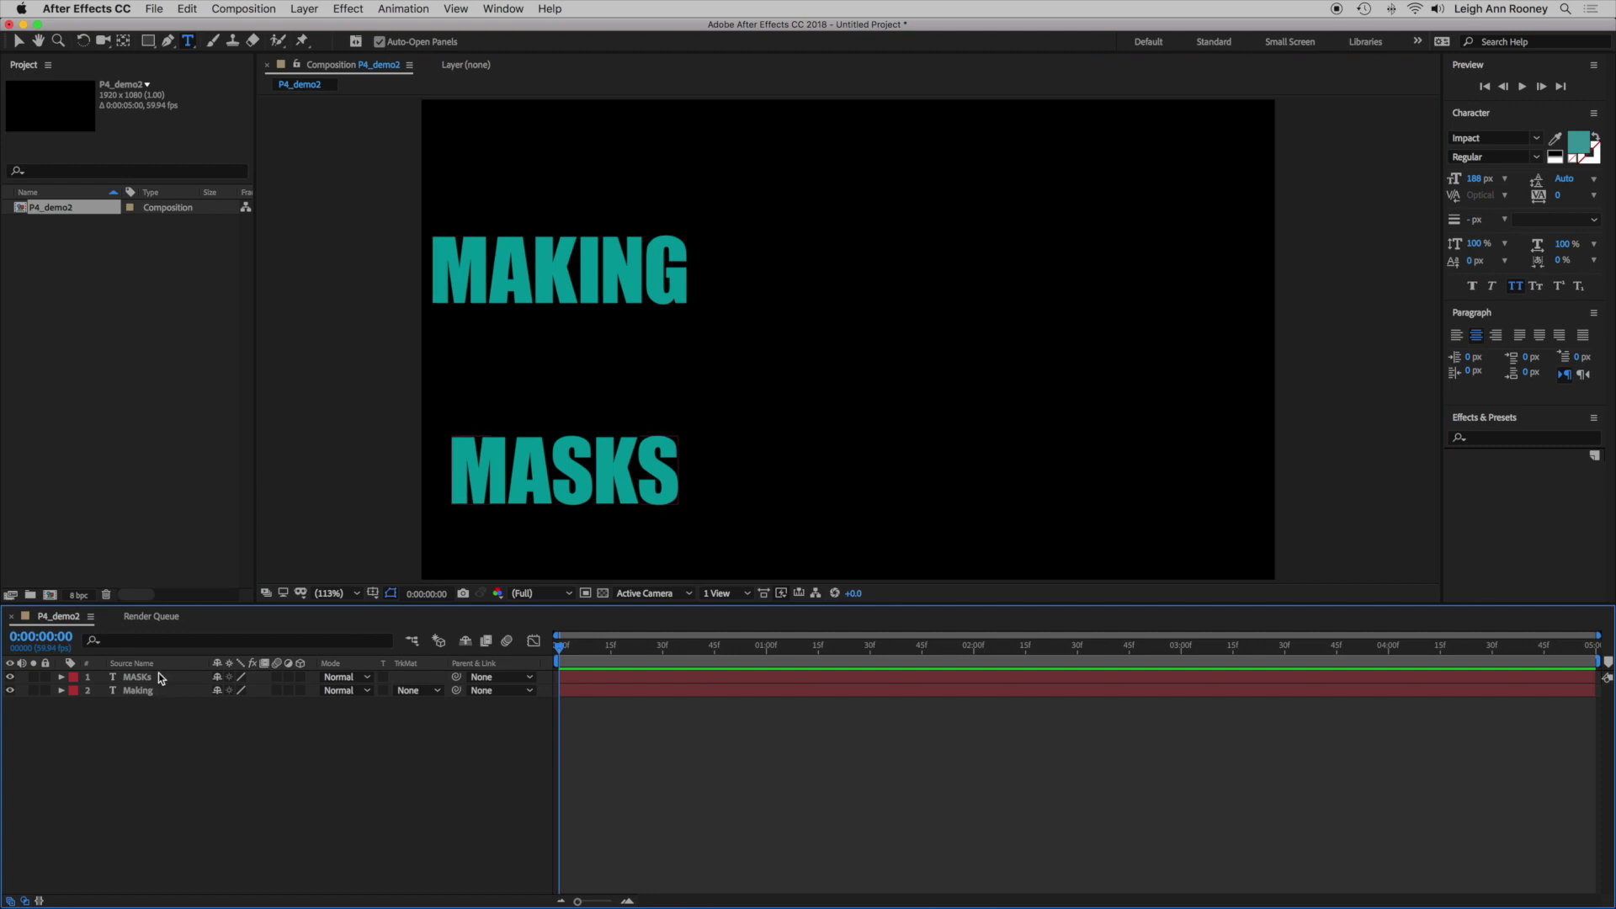
Move both words together so MASKS lies directly over MAKING in the left half, near the composition's vertical centre
click(139, 690)
click(161, 677)
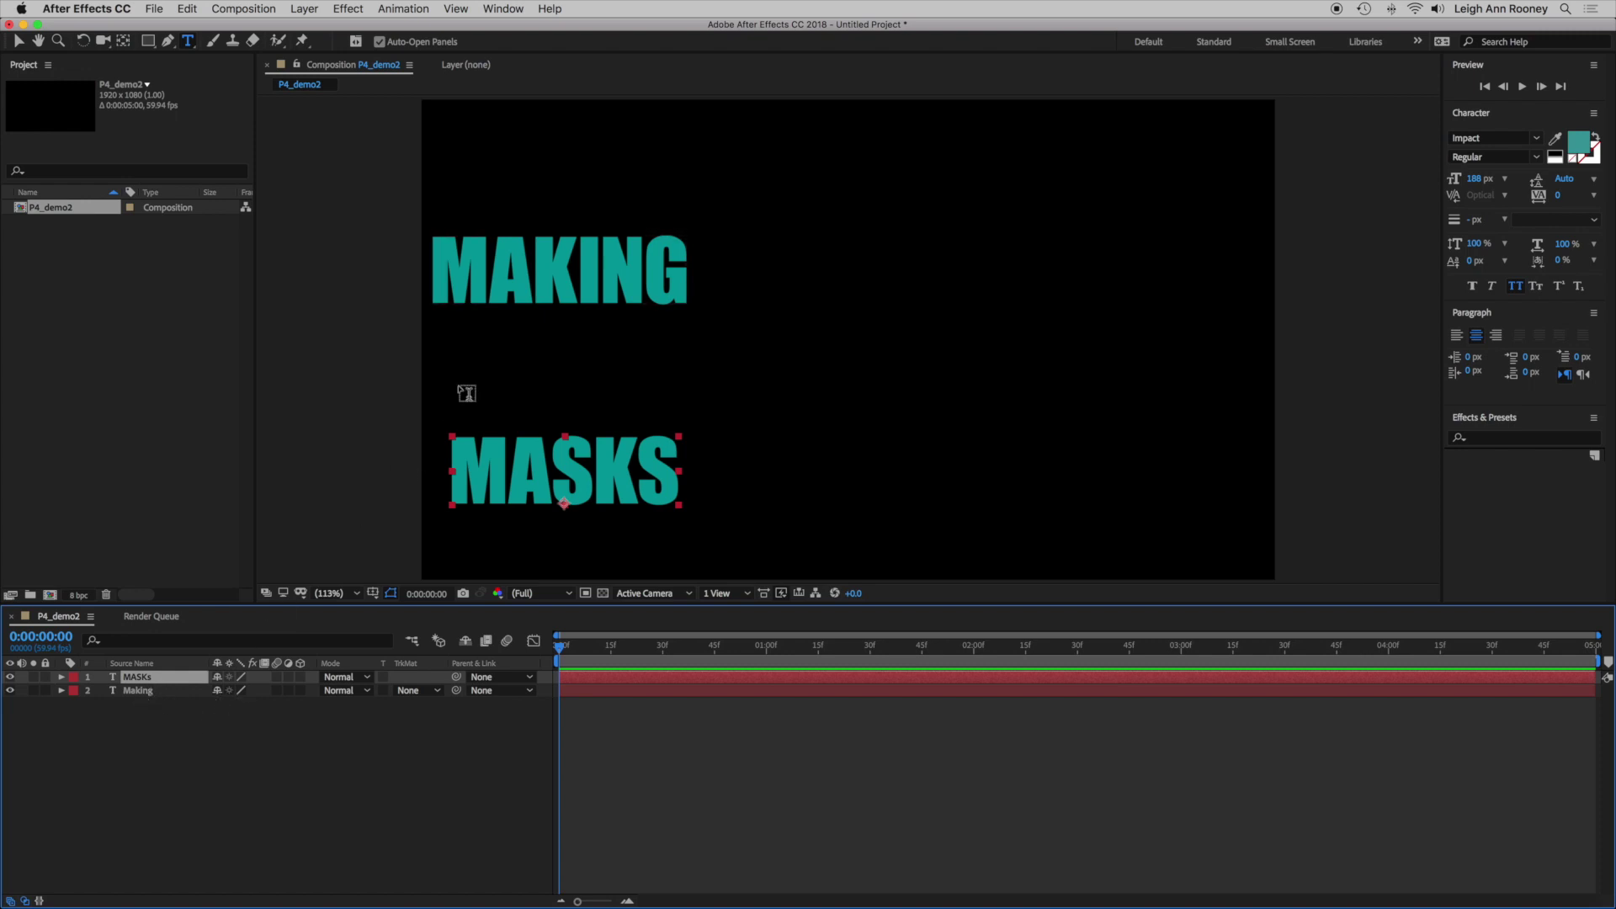
click(18, 40)
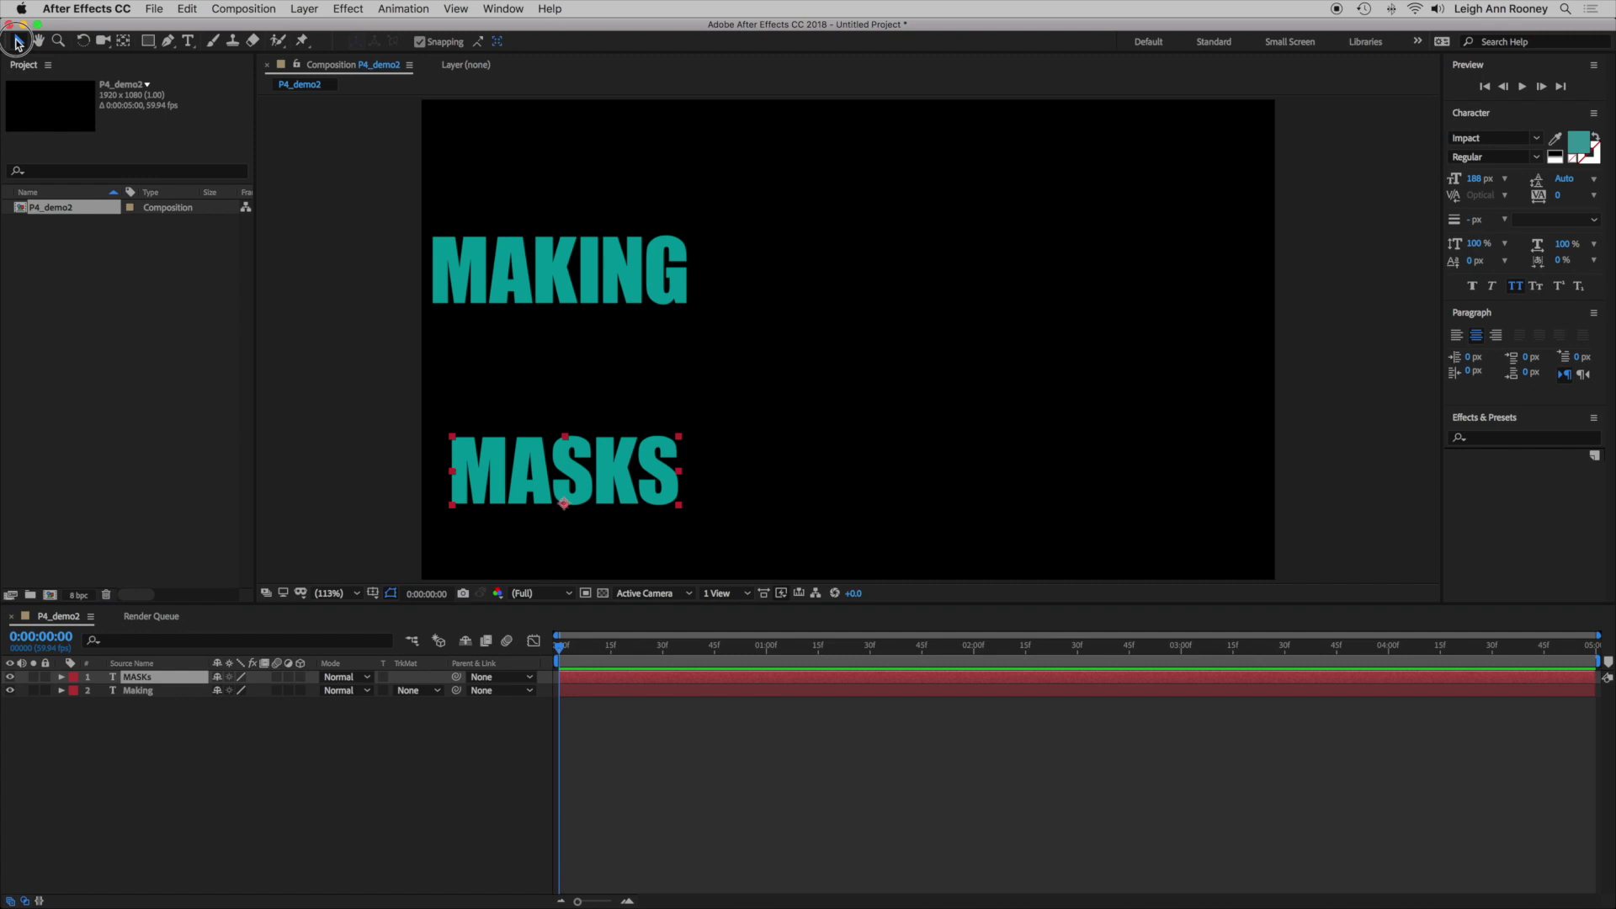
click(562, 297)
drag(562, 297, 585, 371)
drag(576, 469, 596, 345)
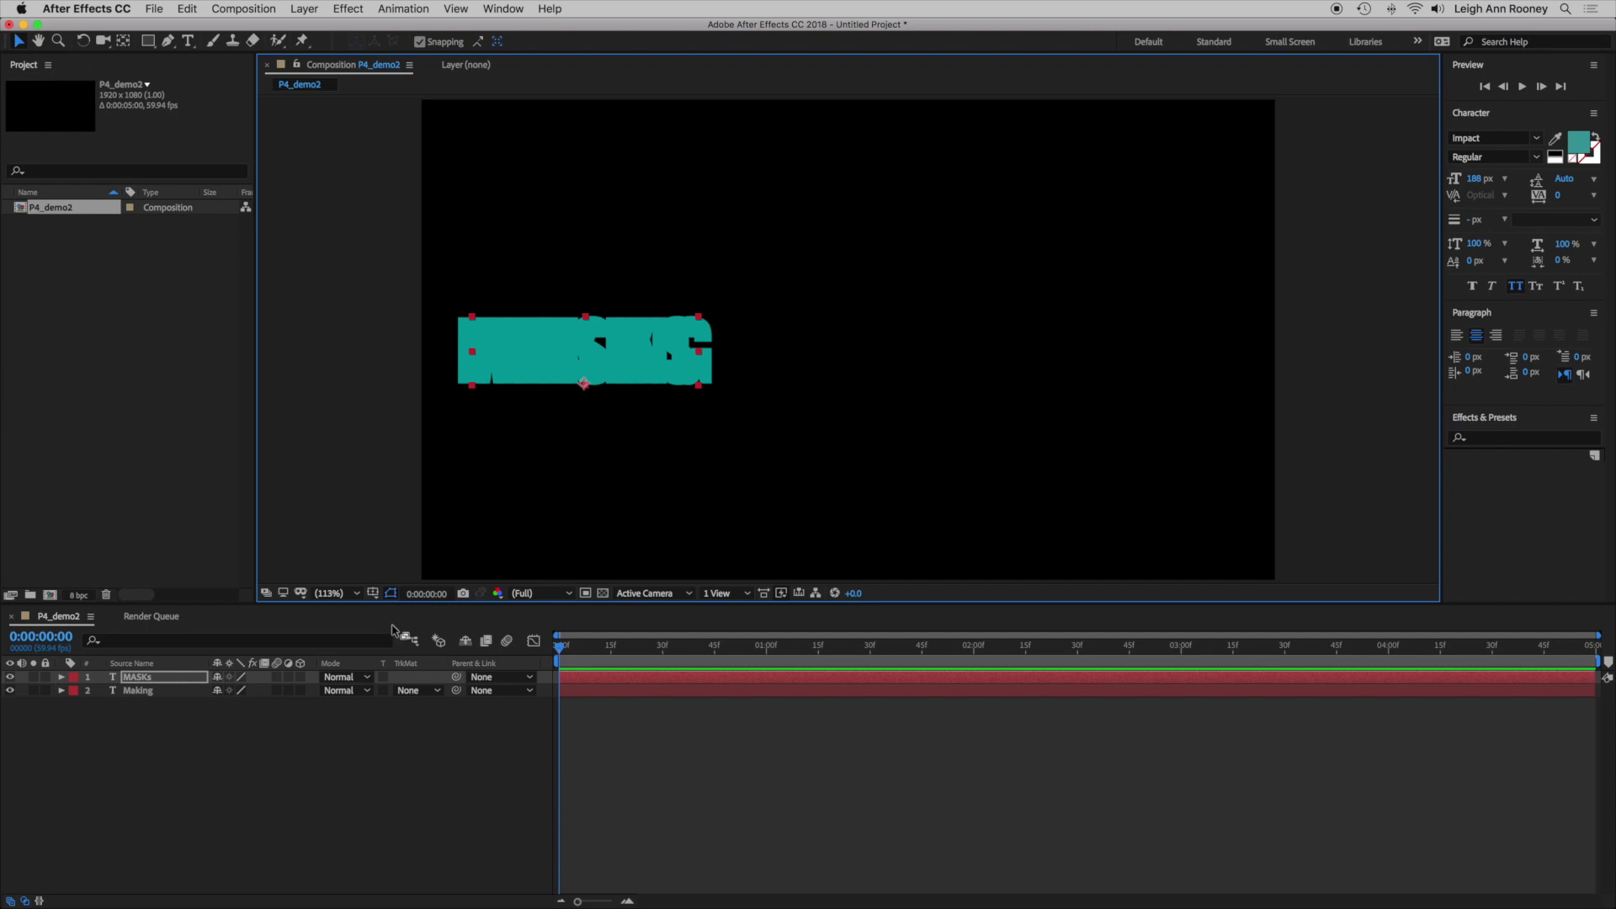
At 0:00:01:47, move MASKS to the right of MAKING, at about 1440, 637, and start its Position keyframing
drag(559, 648, 928, 656)
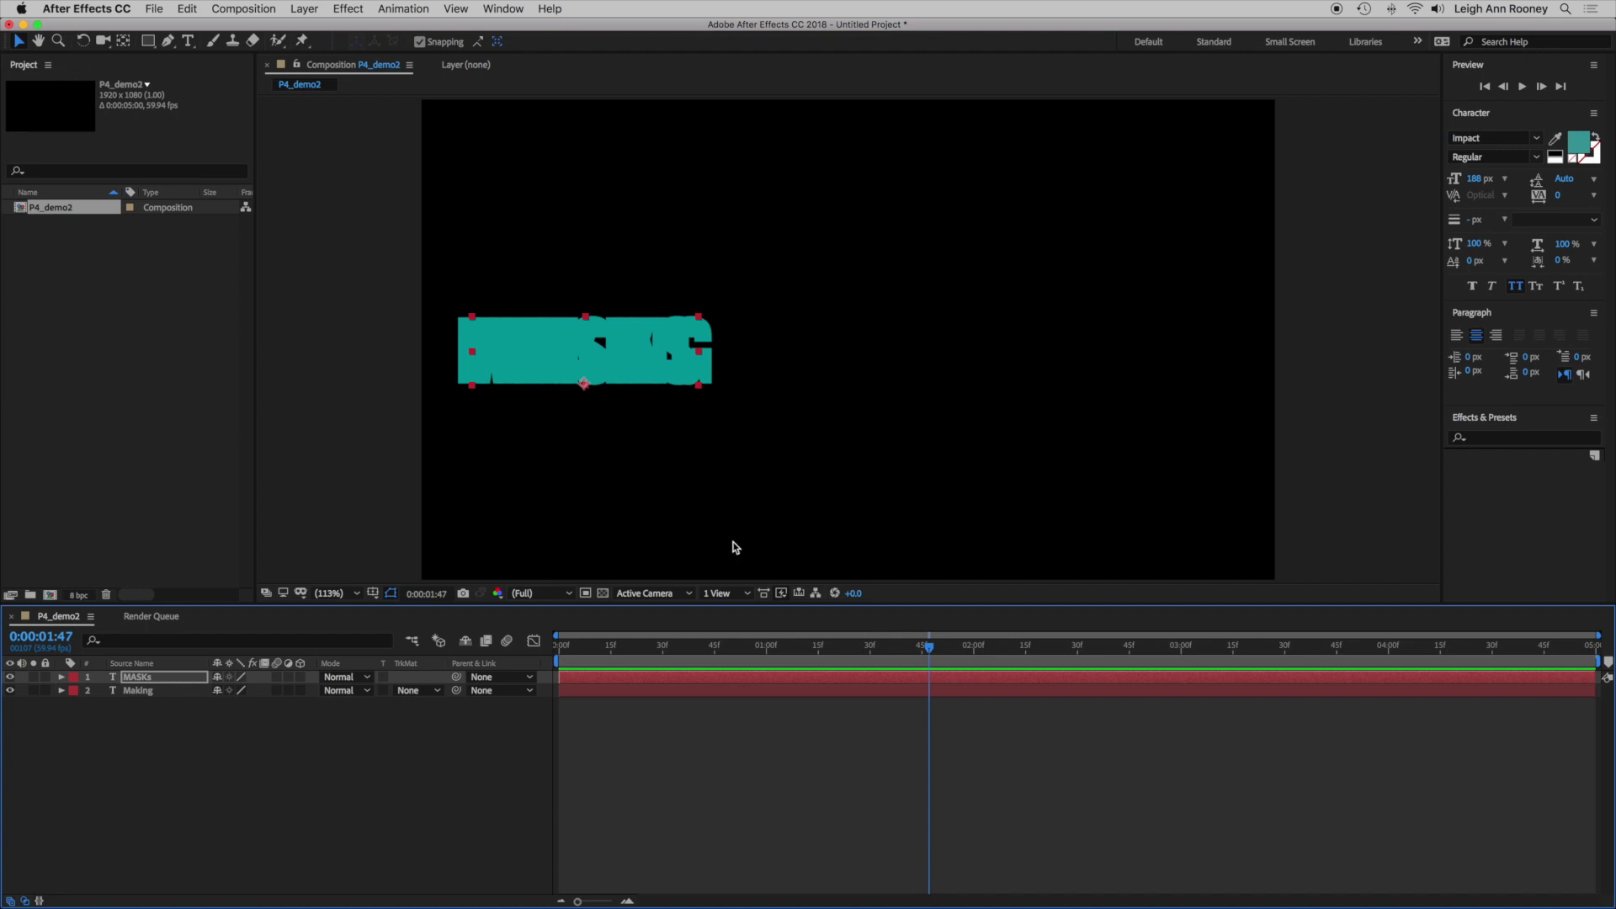
drag(559, 357, 1042, 360)
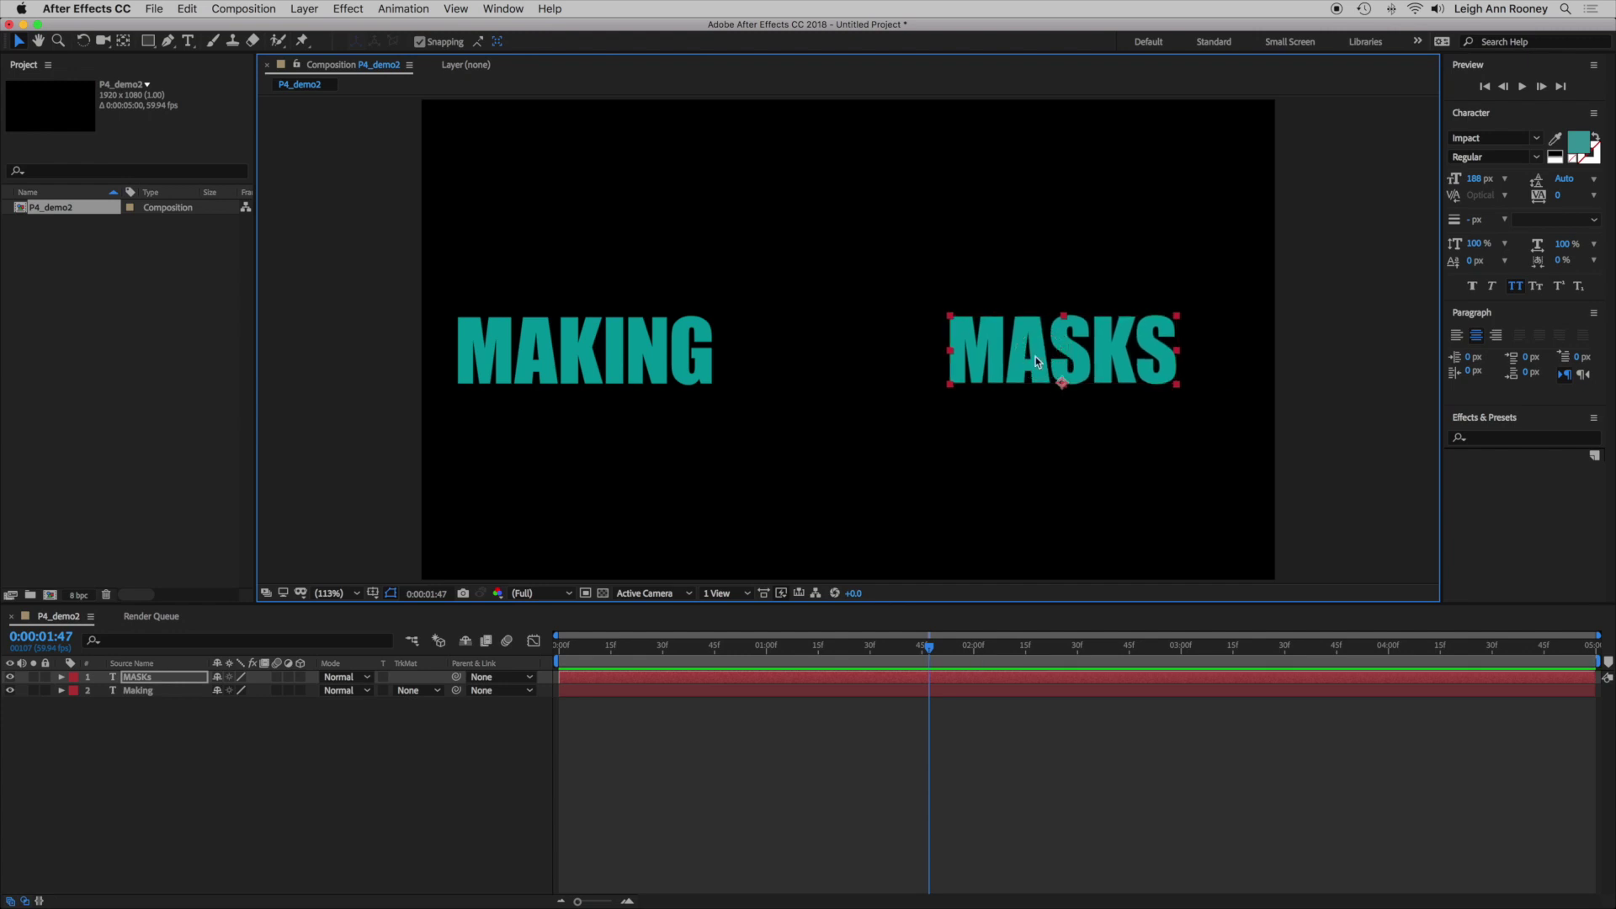
click(62, 677)
click(74, 705)
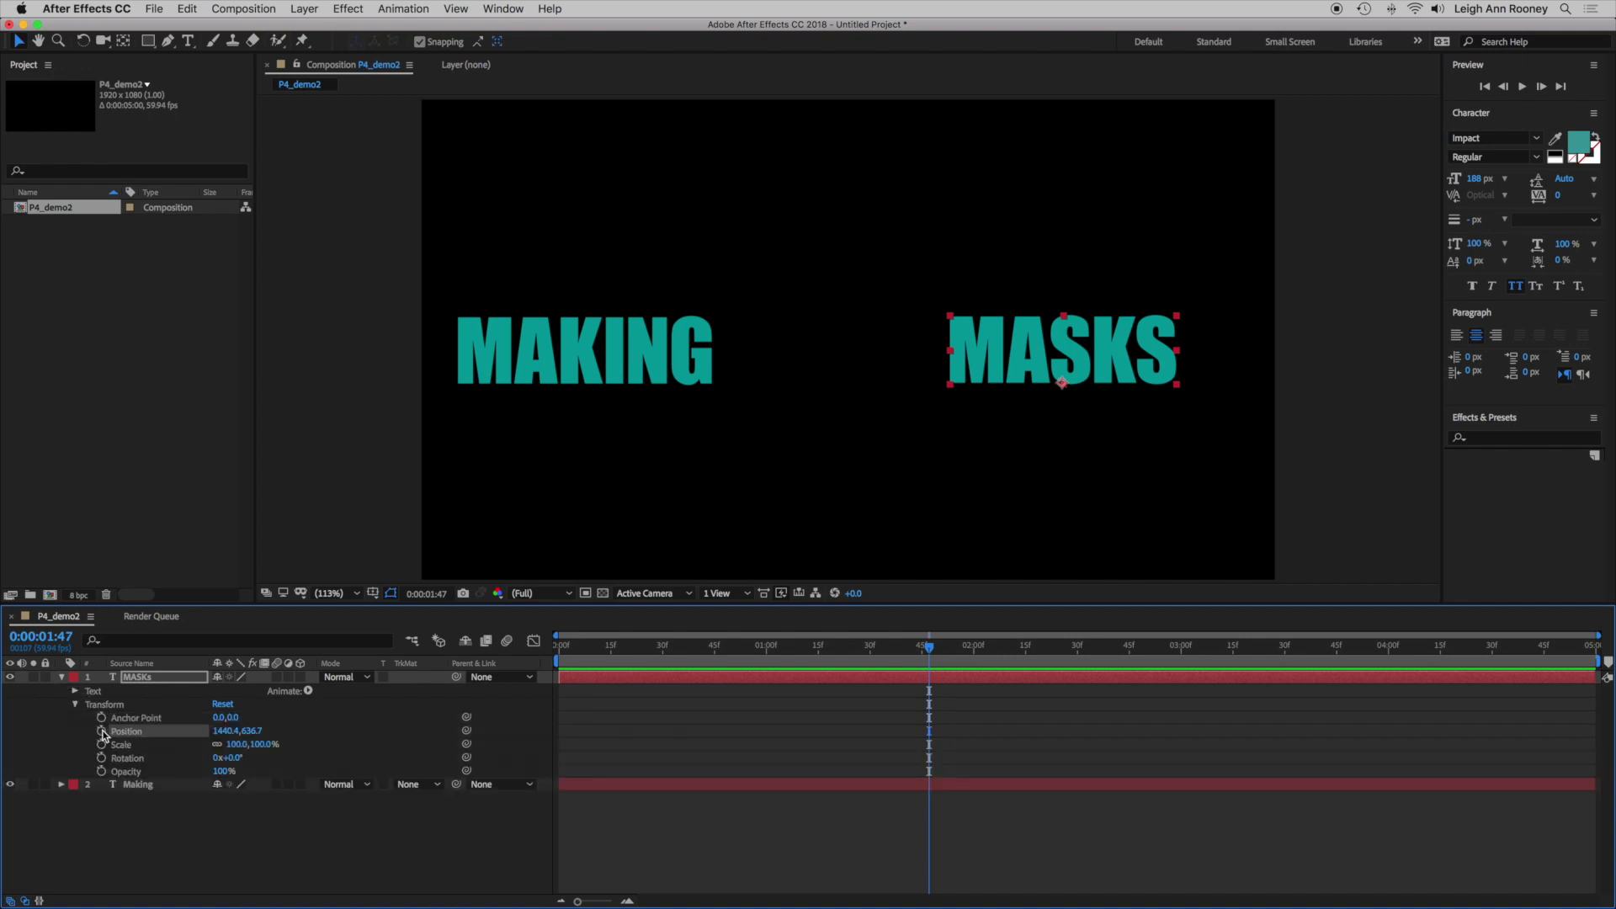
click(101, 731)
At 0:00:00:00, move MASKS back over MAKING, to about 366, 638, as its starting Position keyframe
drag(580, 648, 533, 657)
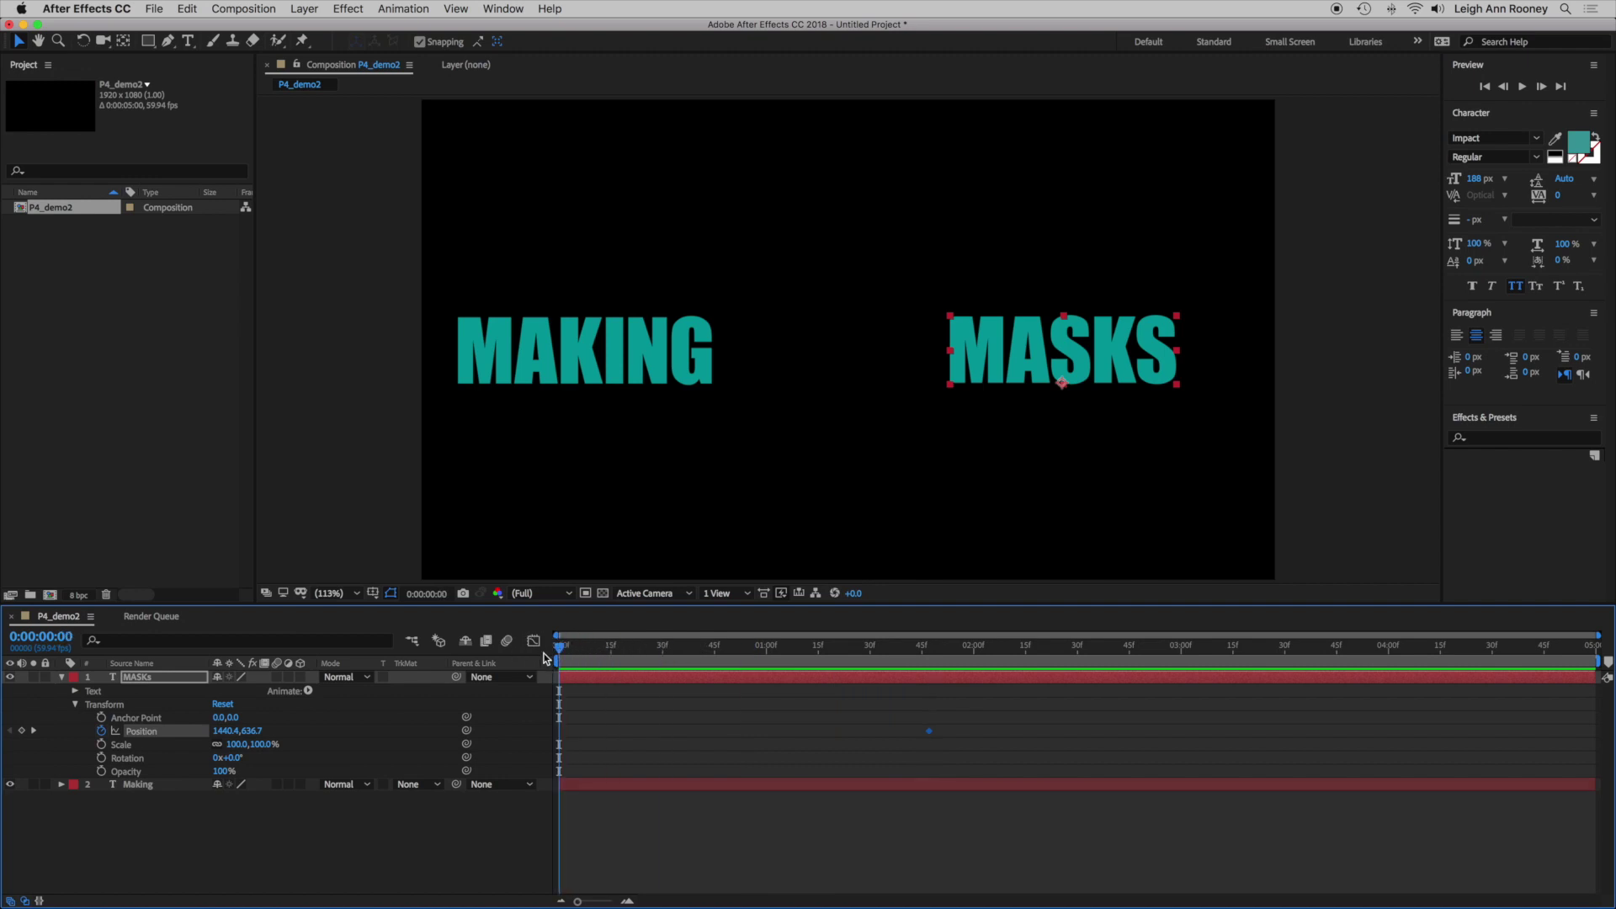
click(960, 373)
drag(960, 372, 551, 362)
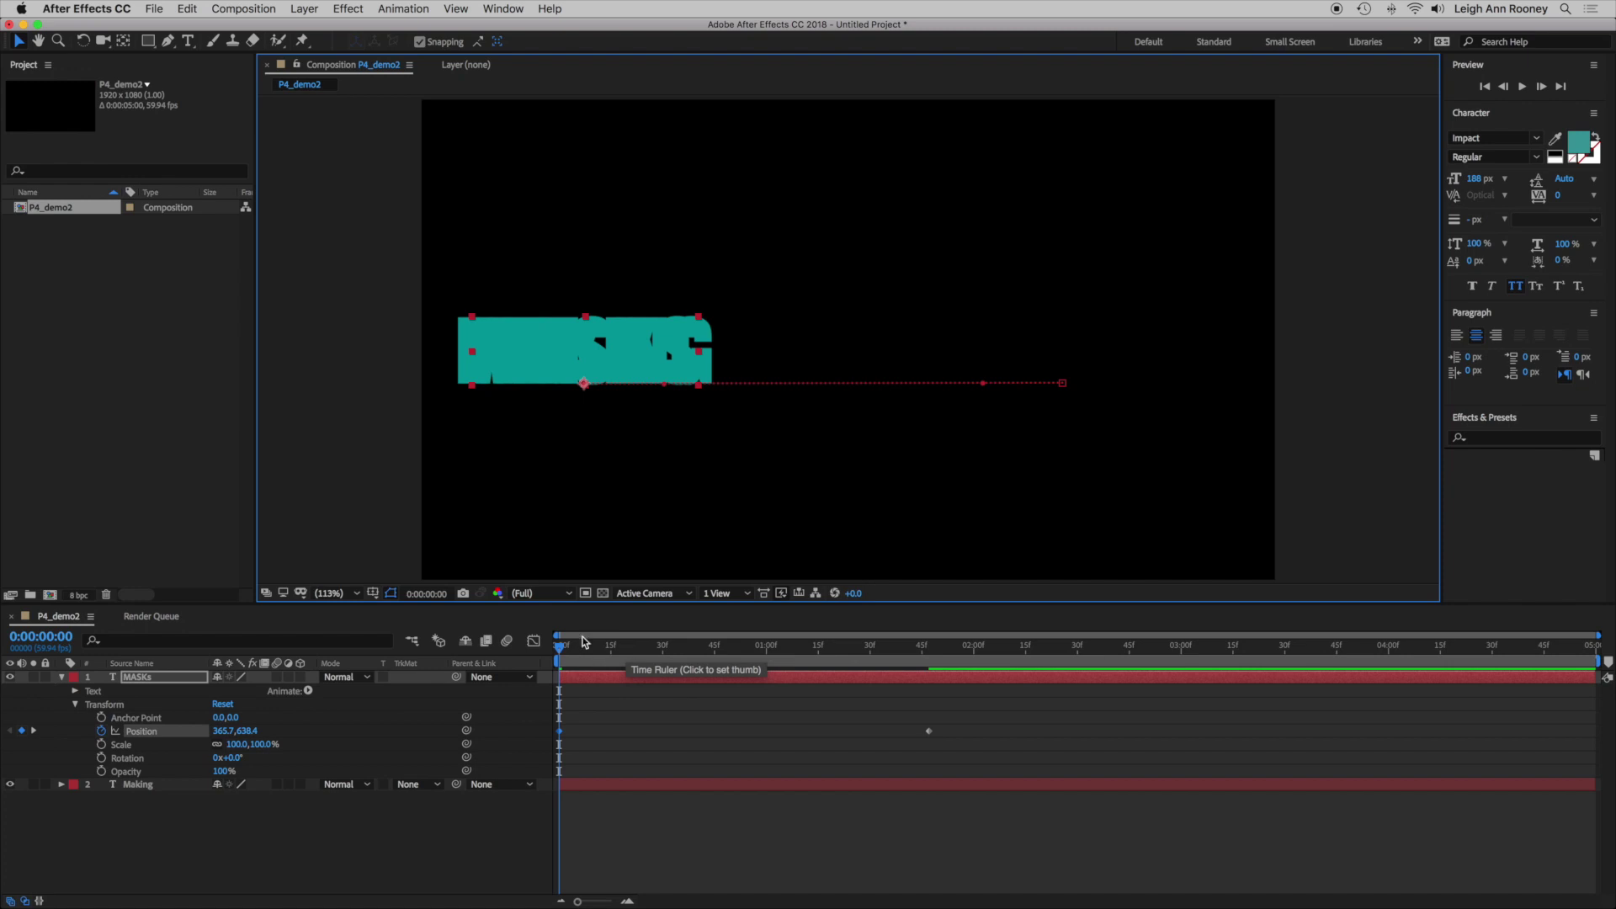
Create a 1920 x 1080 purple solid layer named Medium Purple Solid 1
click(308, 9)
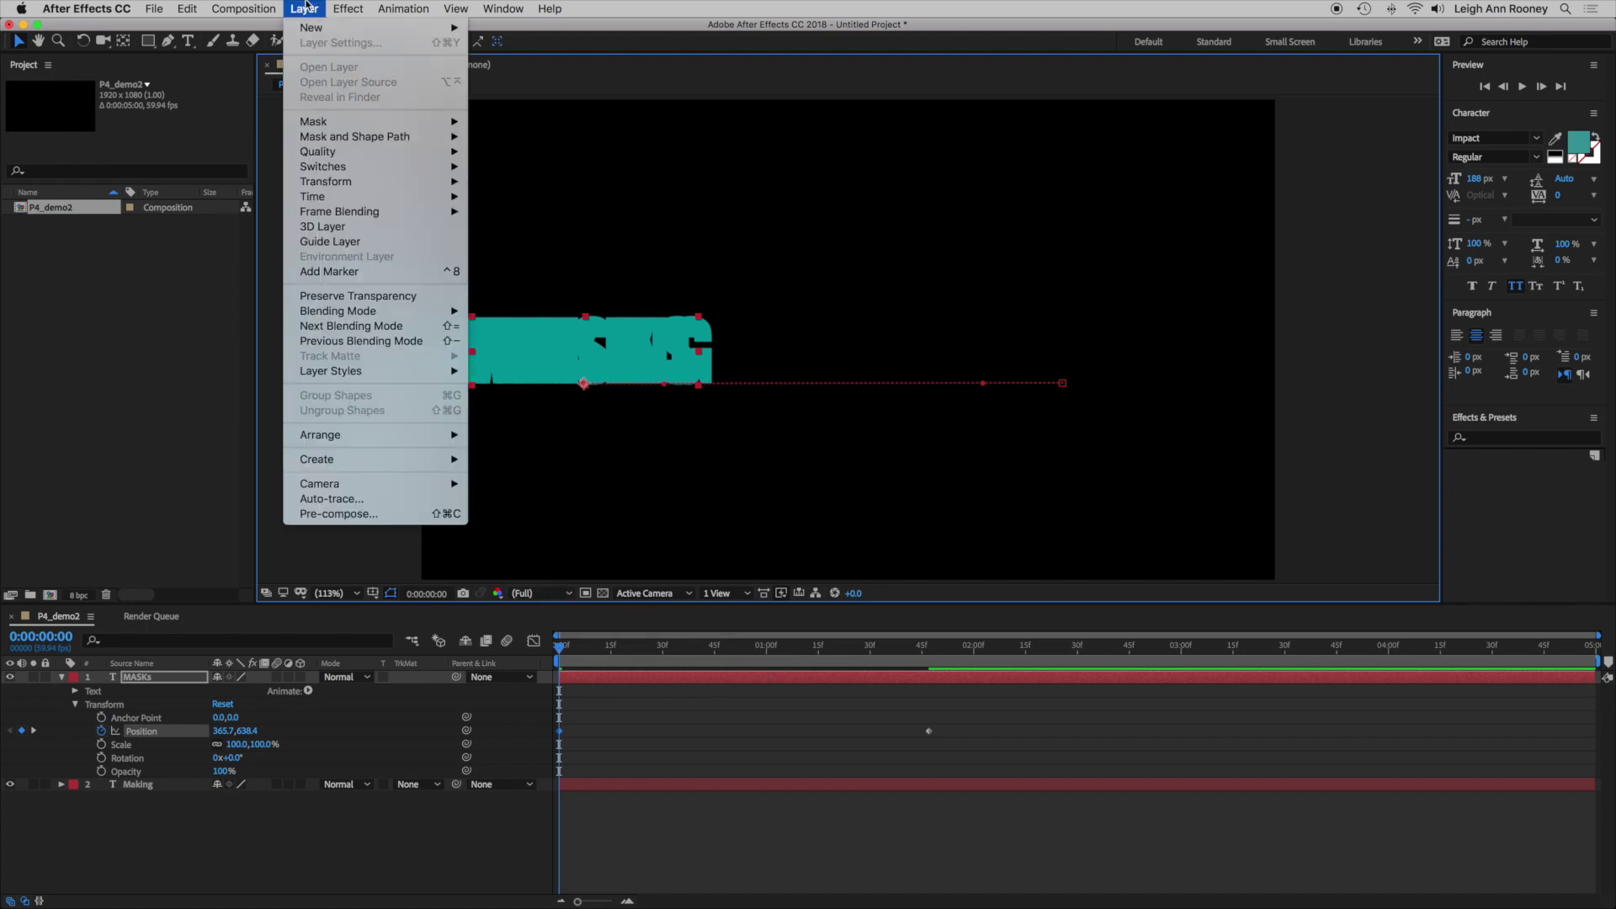
mouse_move(313, 27)
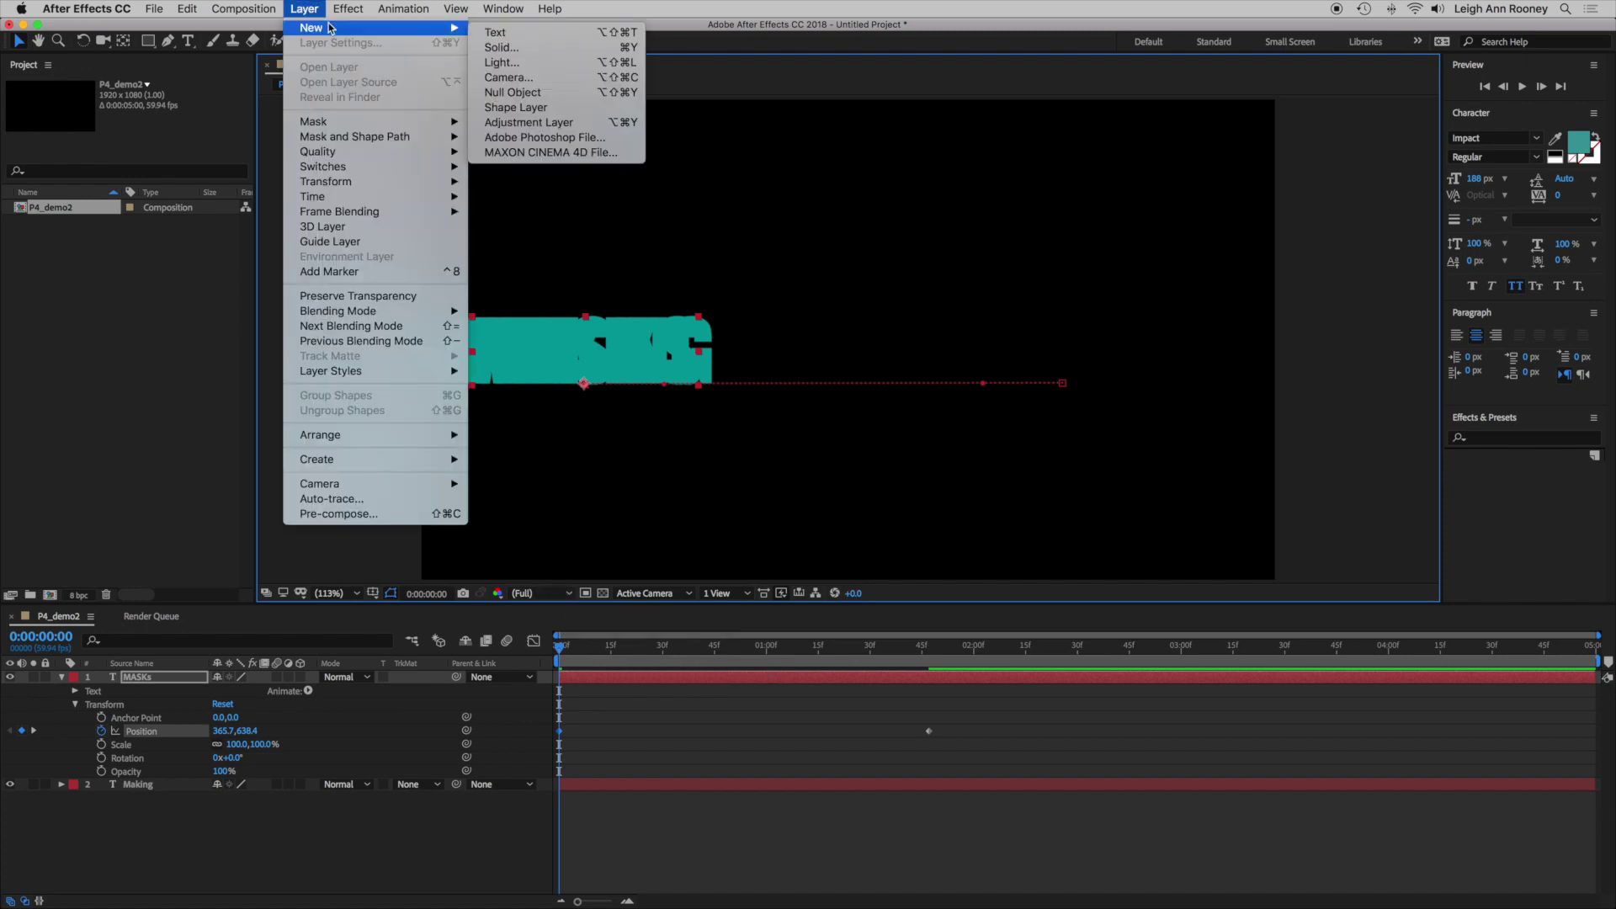
click(539, 50)
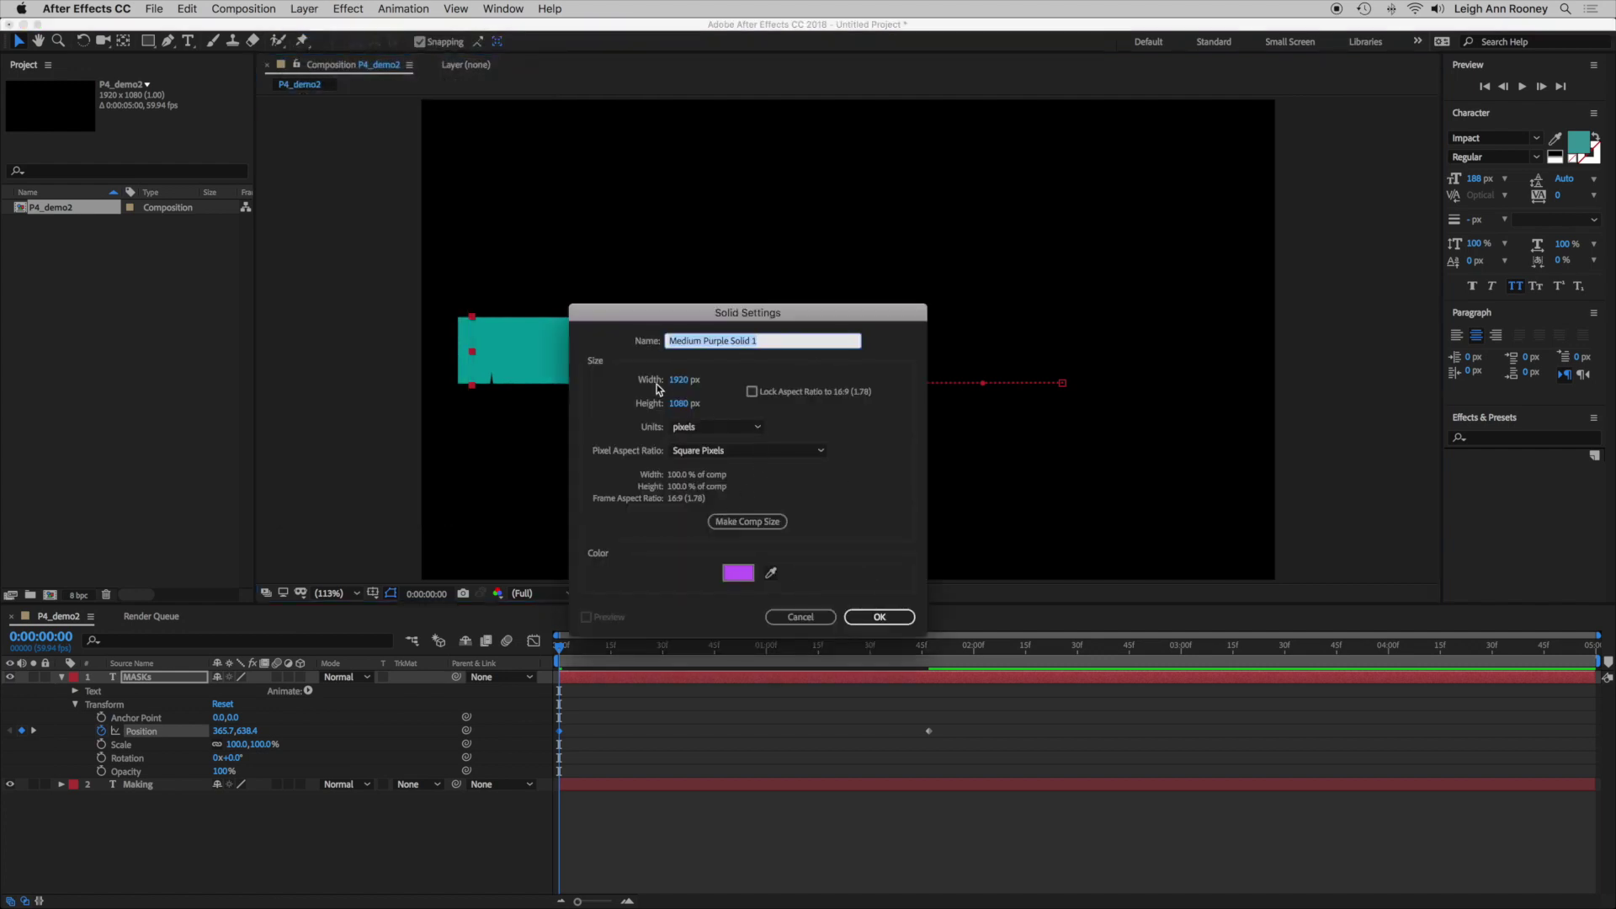
click(879, 619)
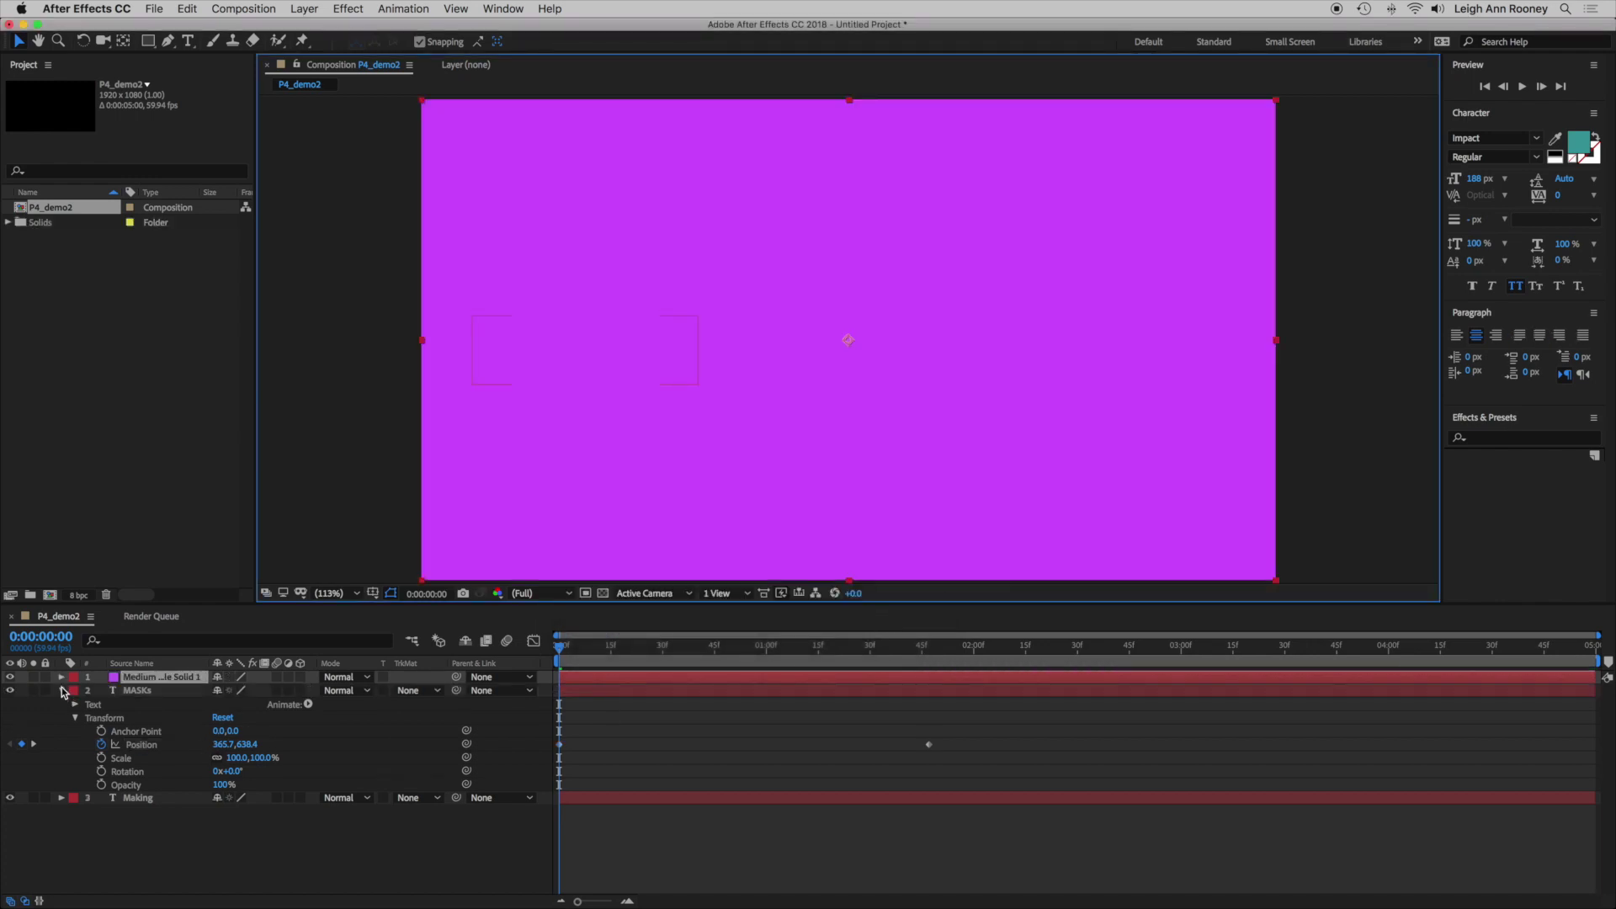
Collapse the MASKS properties and reorder the layers with Making first, the purple solid second and MASKS third
click(62, 690)
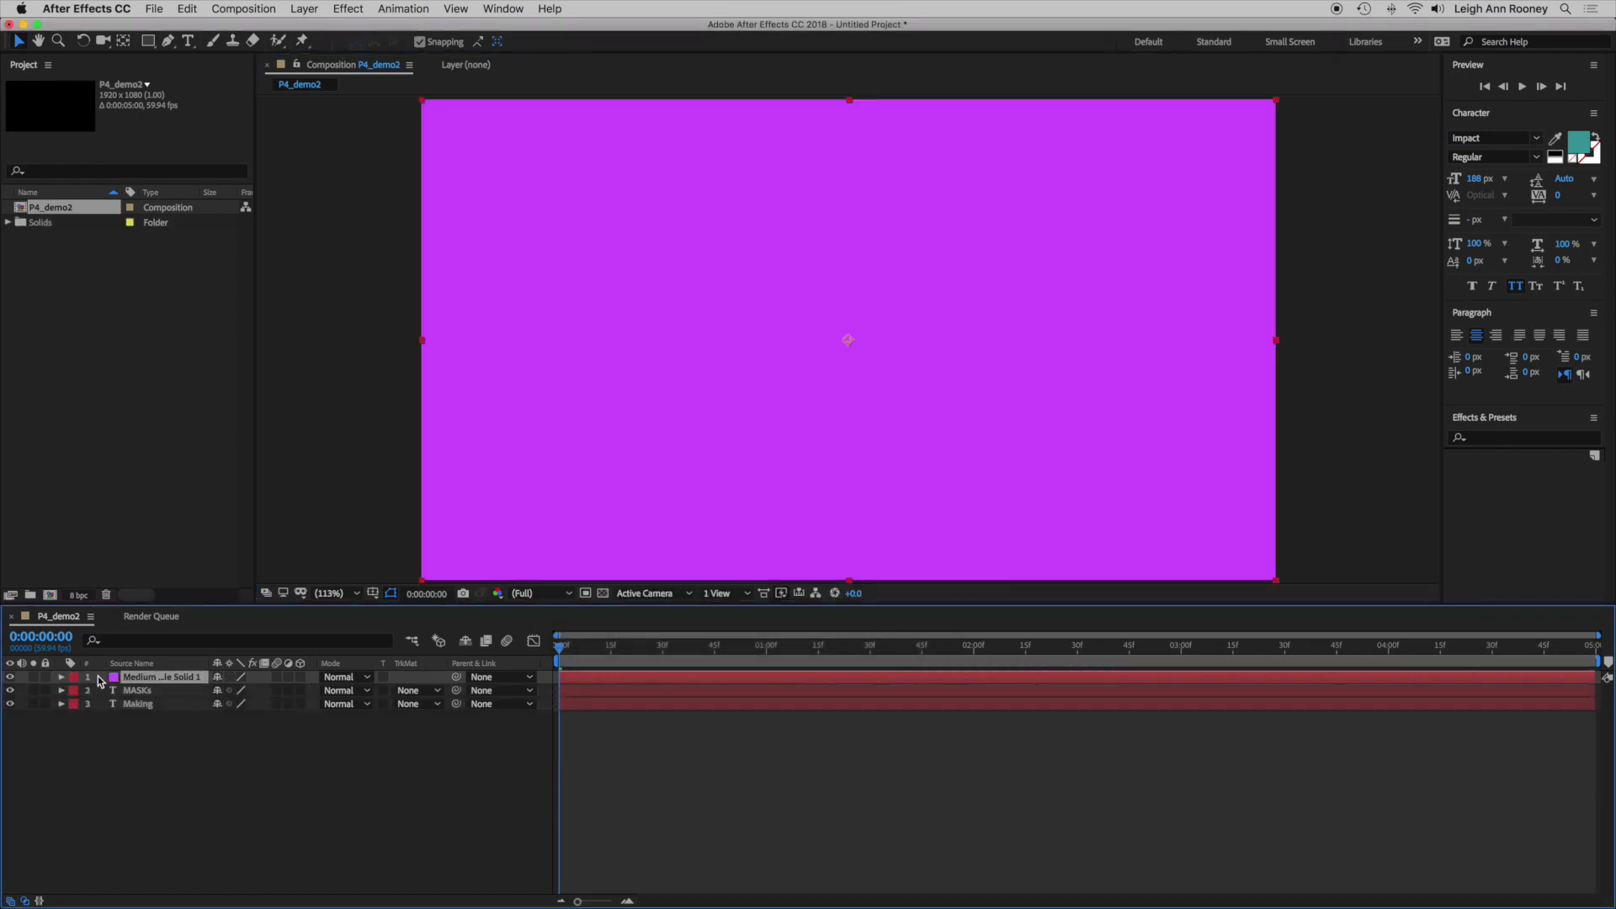
click(99, 680)
click(105, 678)
drag(129, 680, 133, 695)
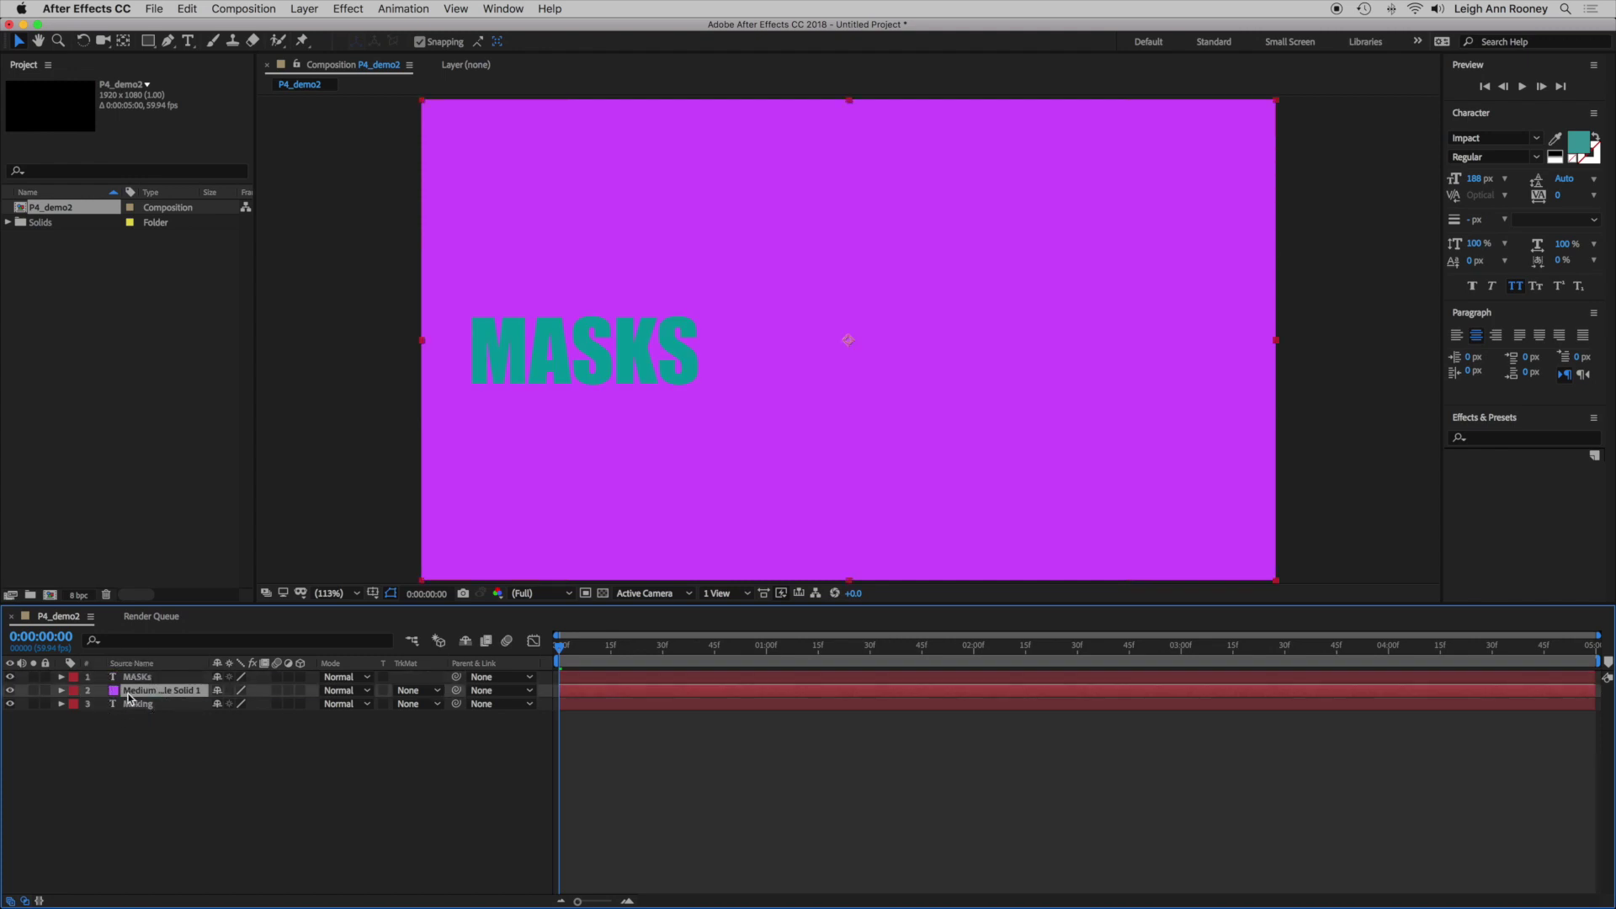
mouse_move(134, 680)
mouse_down()
mouse_move(137, 721)
mouse_move(137, 678)
mouse_up()
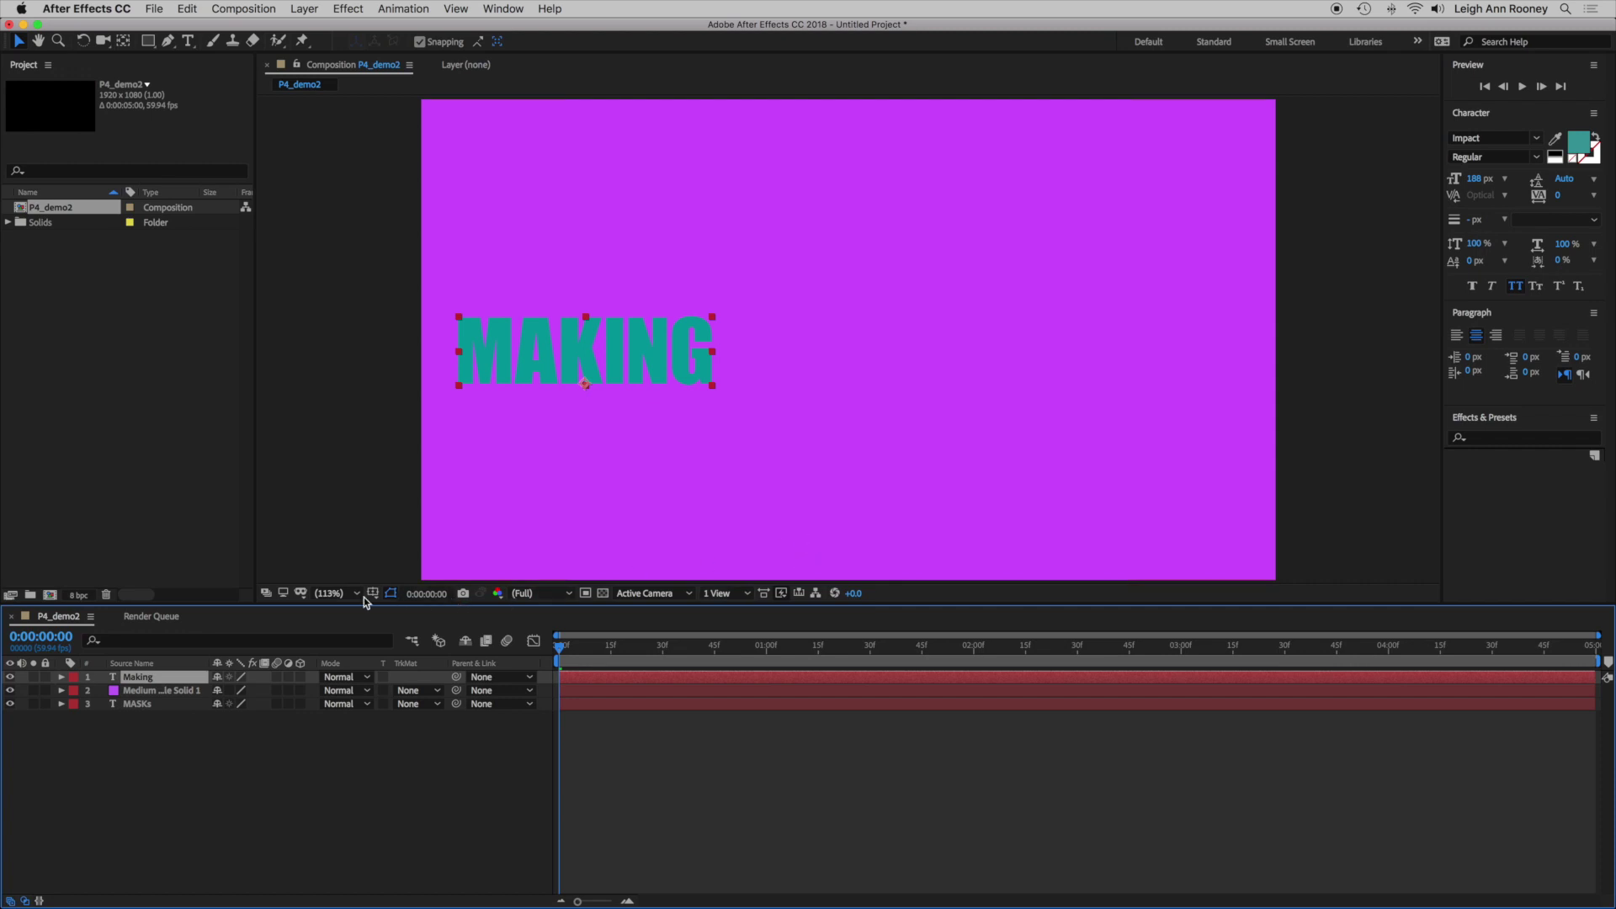
Move the purple solid left until its right edge lines up with the end of the G in MAKING
drag(845, 419, 426, 414)
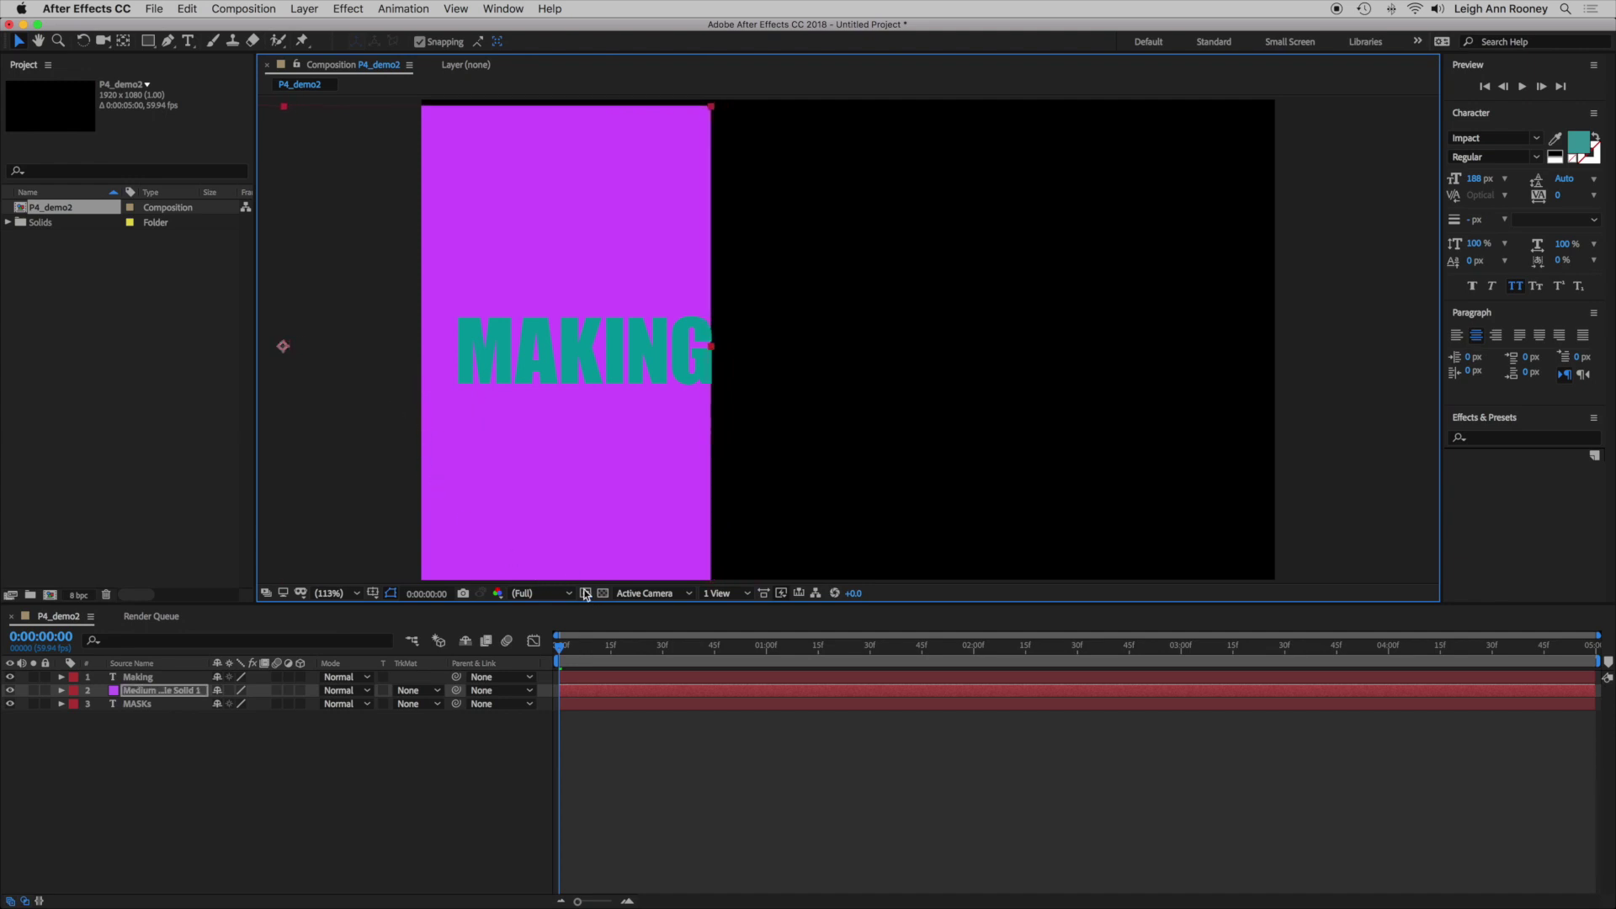
click(351, 594)
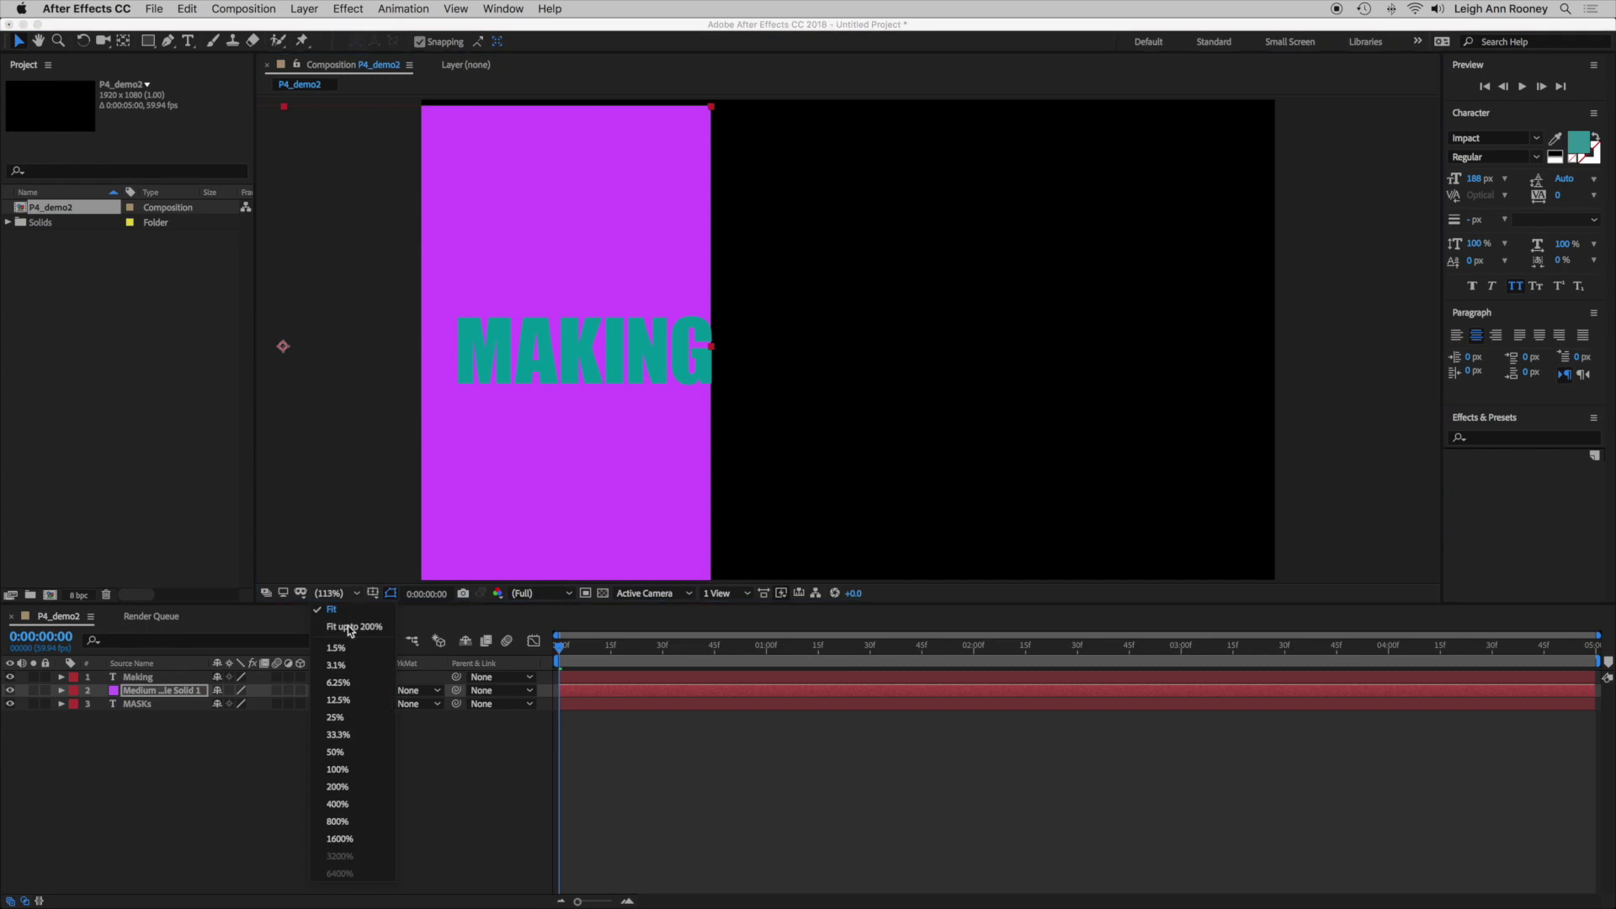
click(354, 787)
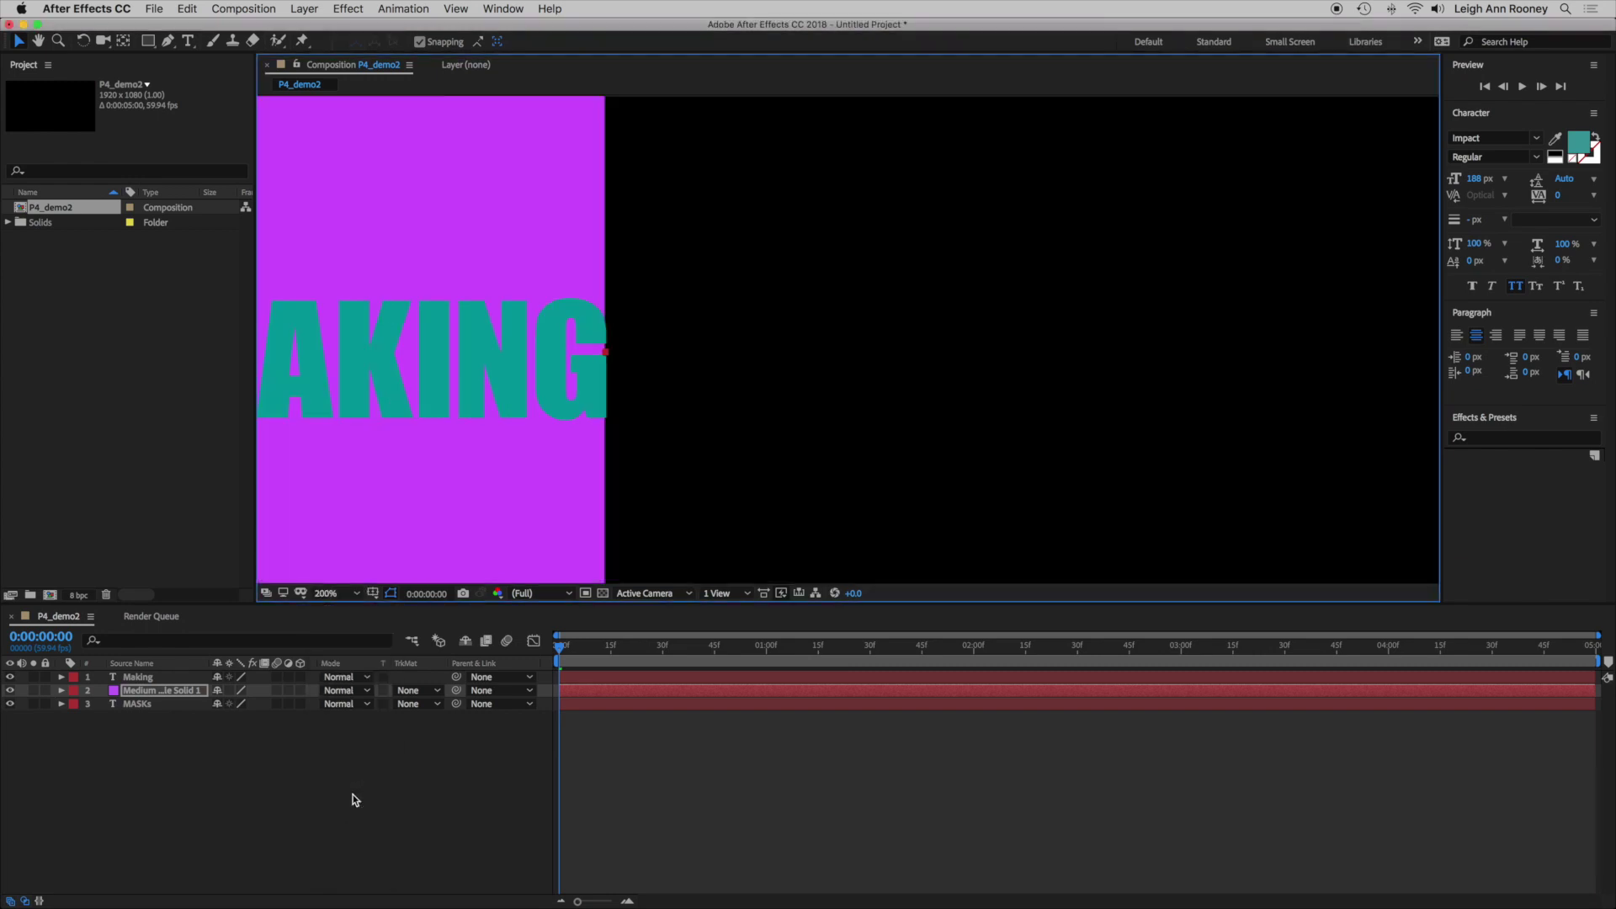
drag(538, 483, 545, 485)
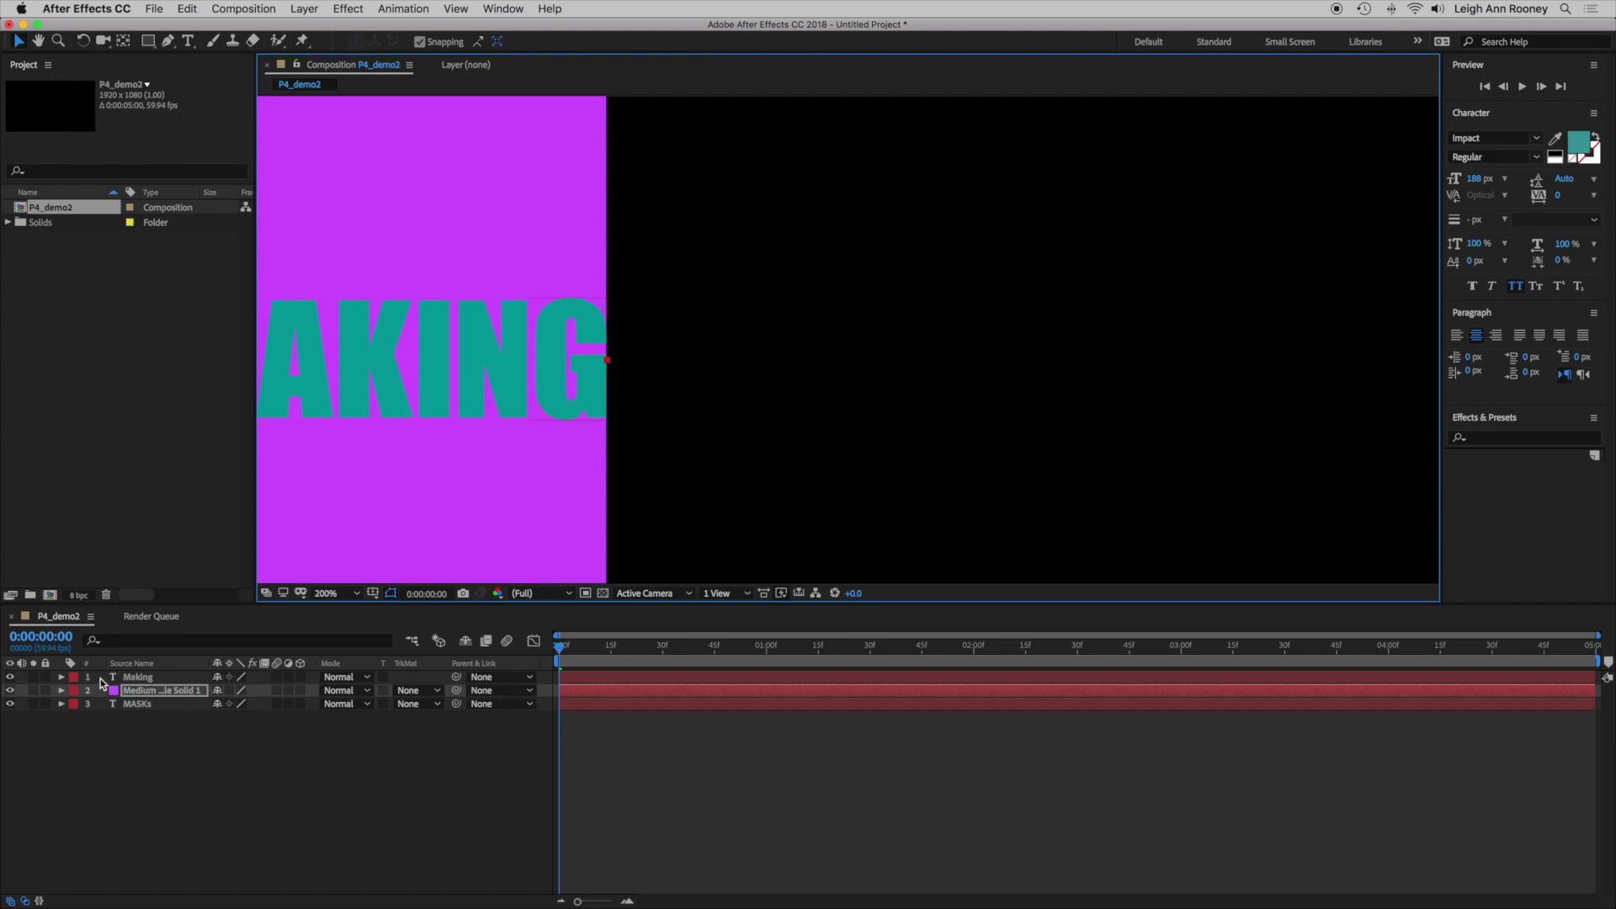
Set the MASKS layer's track matte to Alpha Inverted Matte "Medium Purple Solid 1"
click(132, 707)
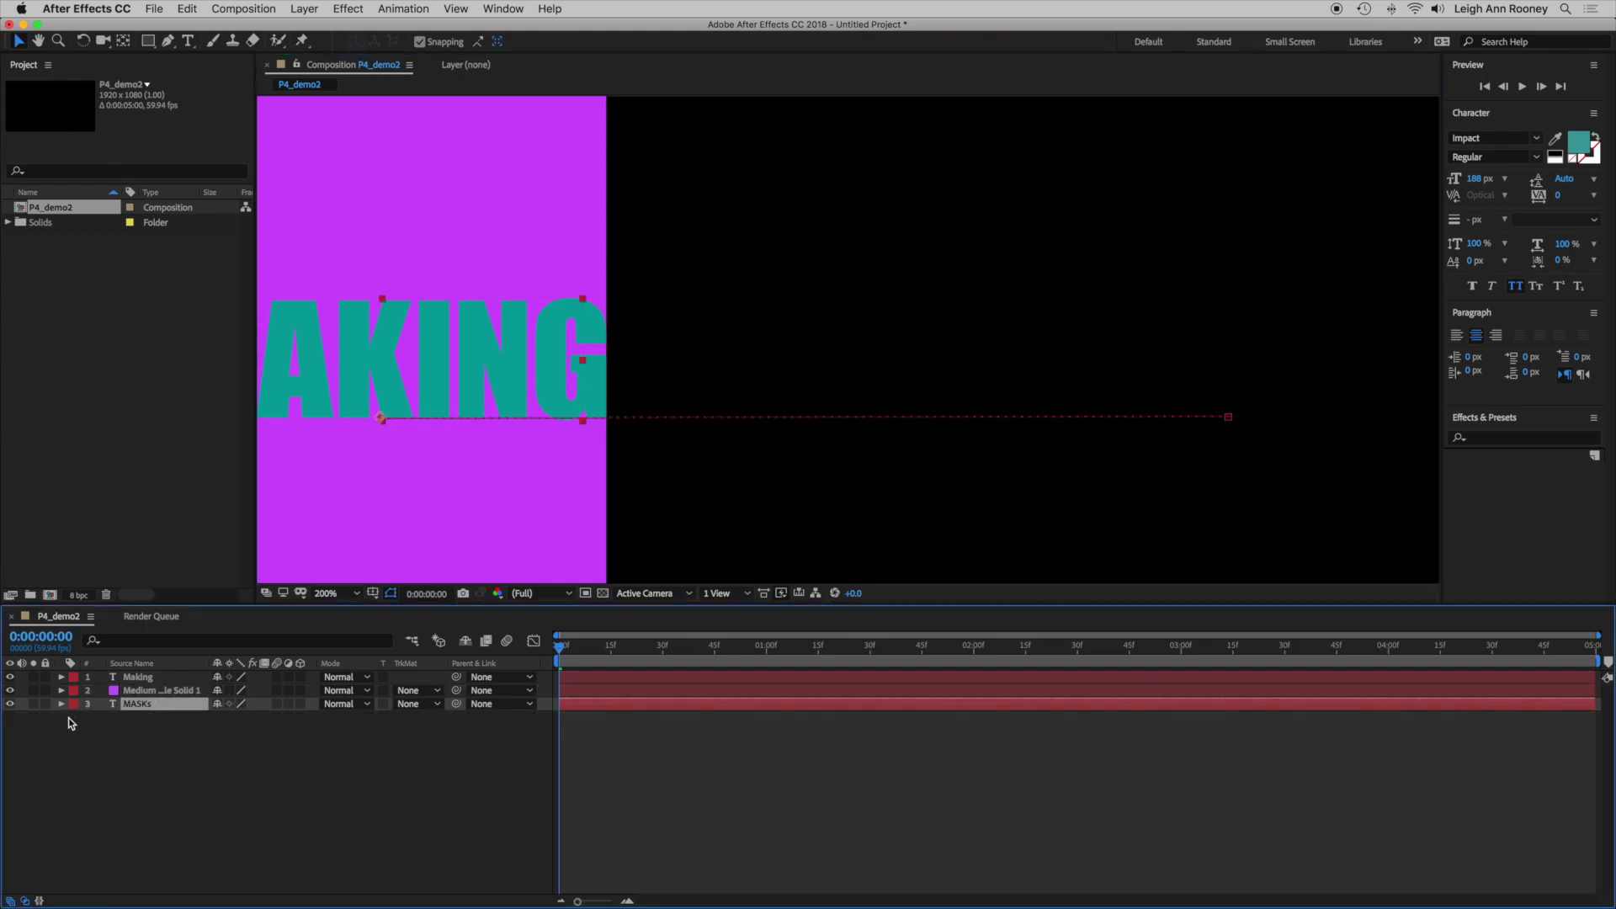
click(437, 705)
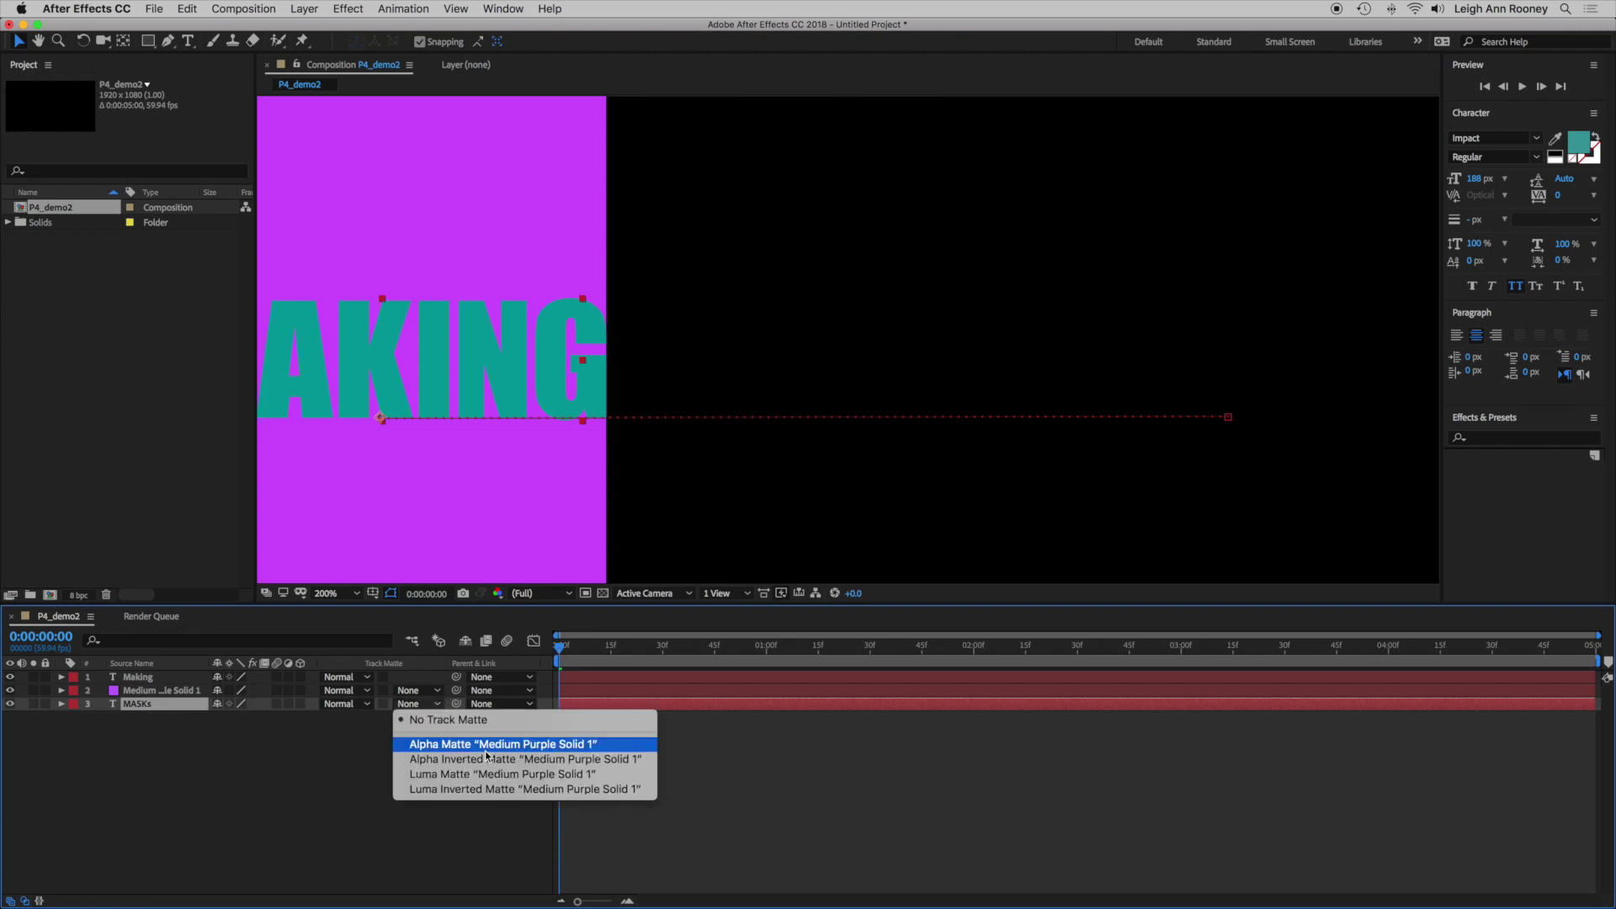
click(609, 760)
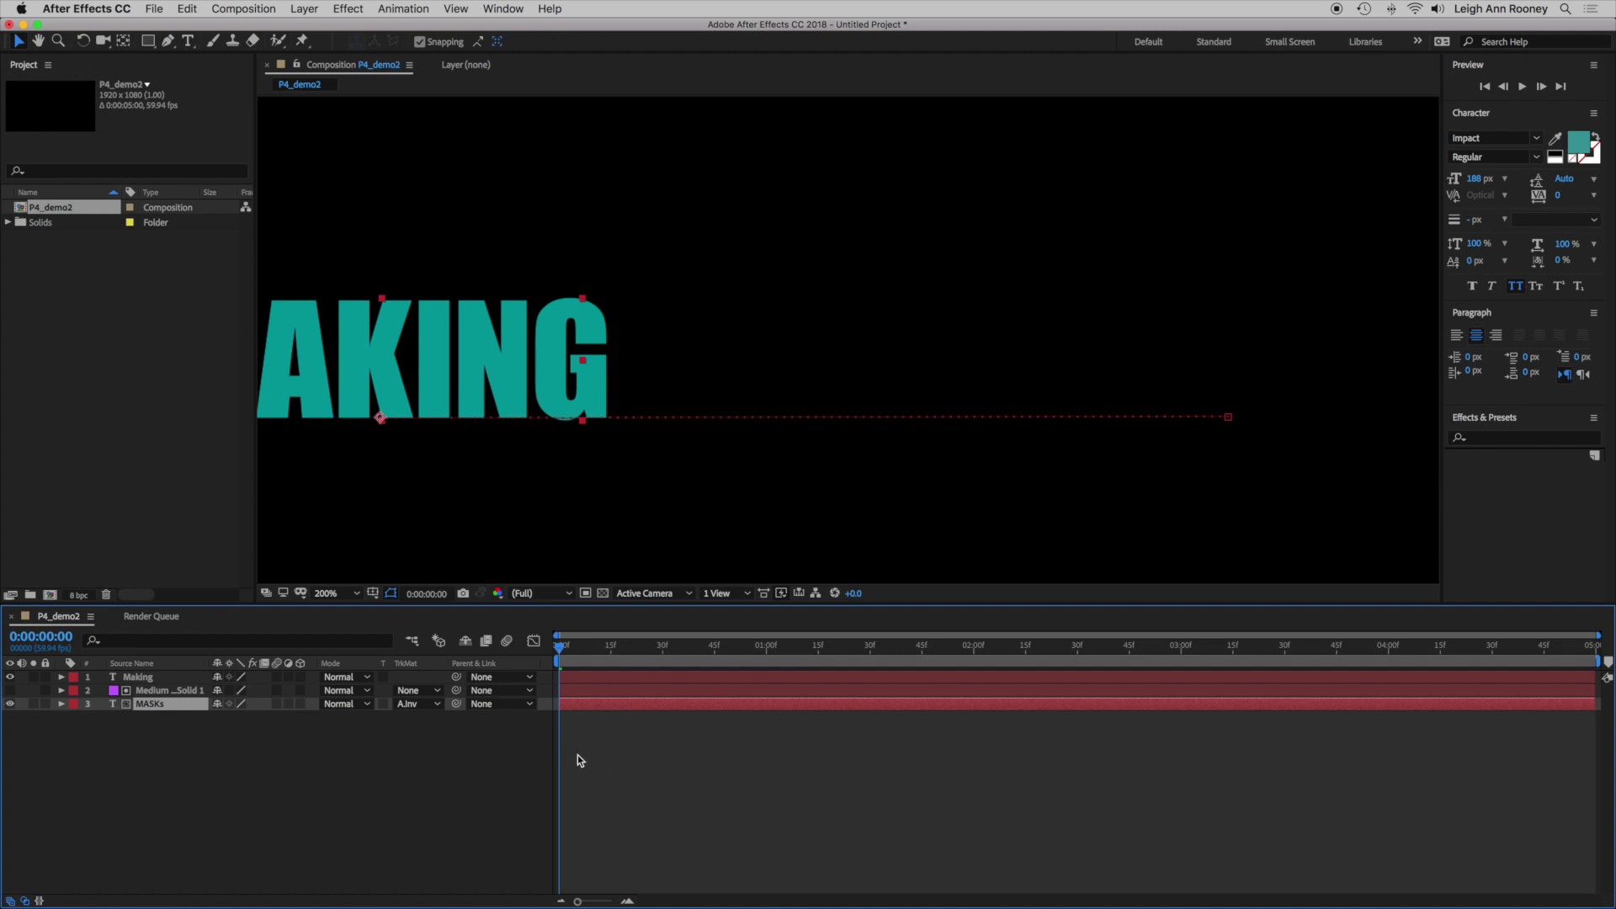
Fit the composition in the viewer and scrub forward and back to 0:00:00:00 to check the MASKS reveal
click(354, 593)
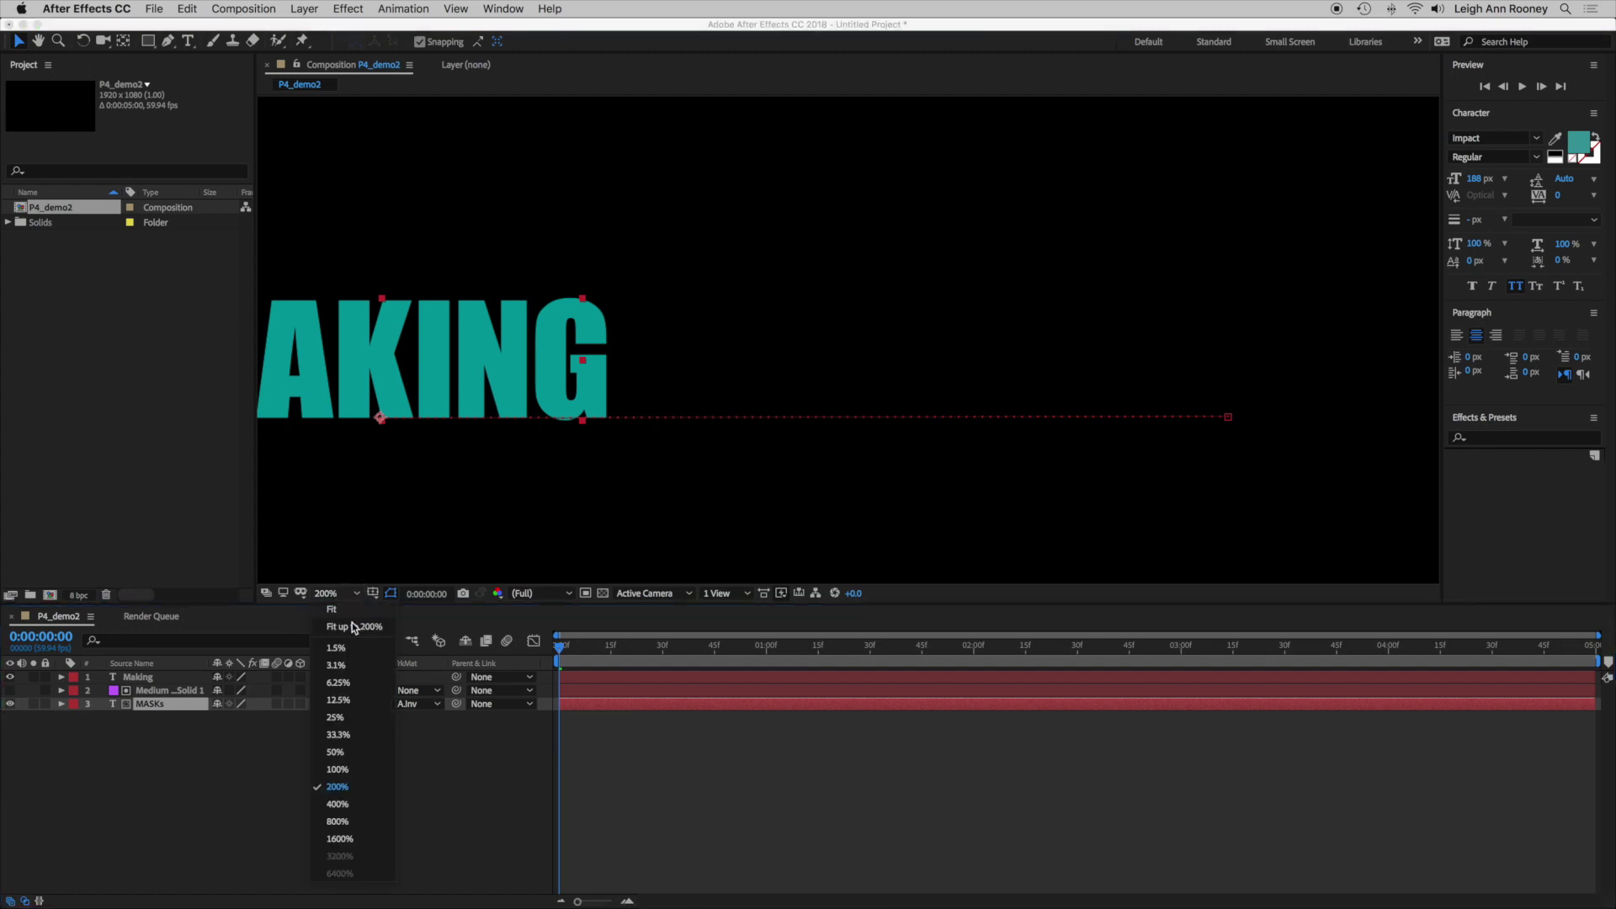
click(349, 628)
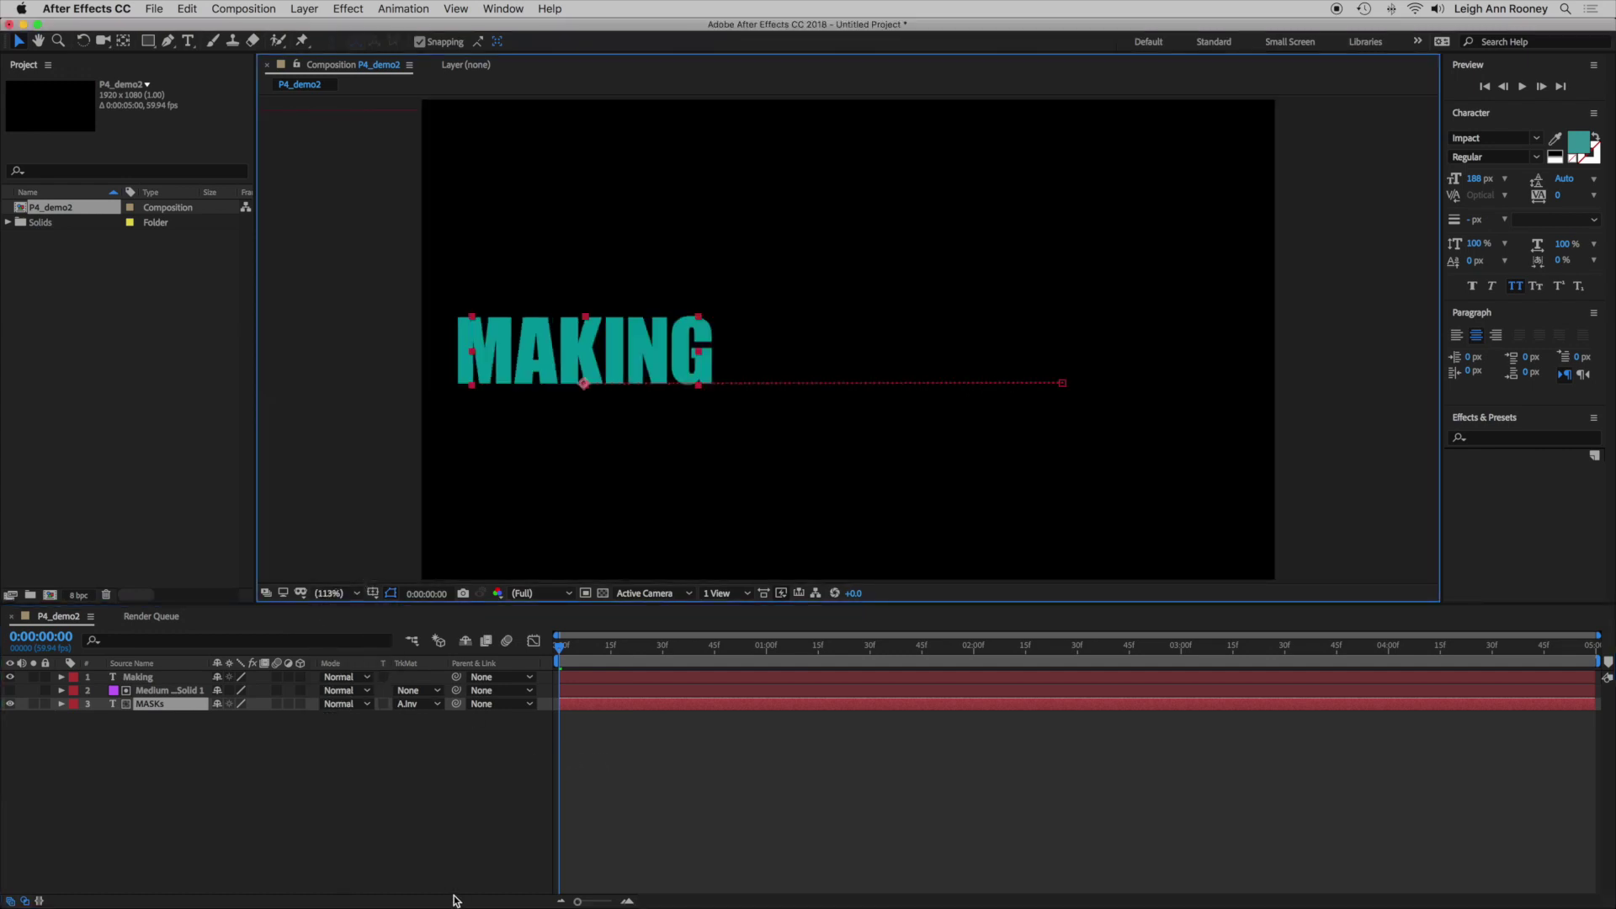
drag(561, 650, 852, 652)
drag(752, 668, 559, 661)
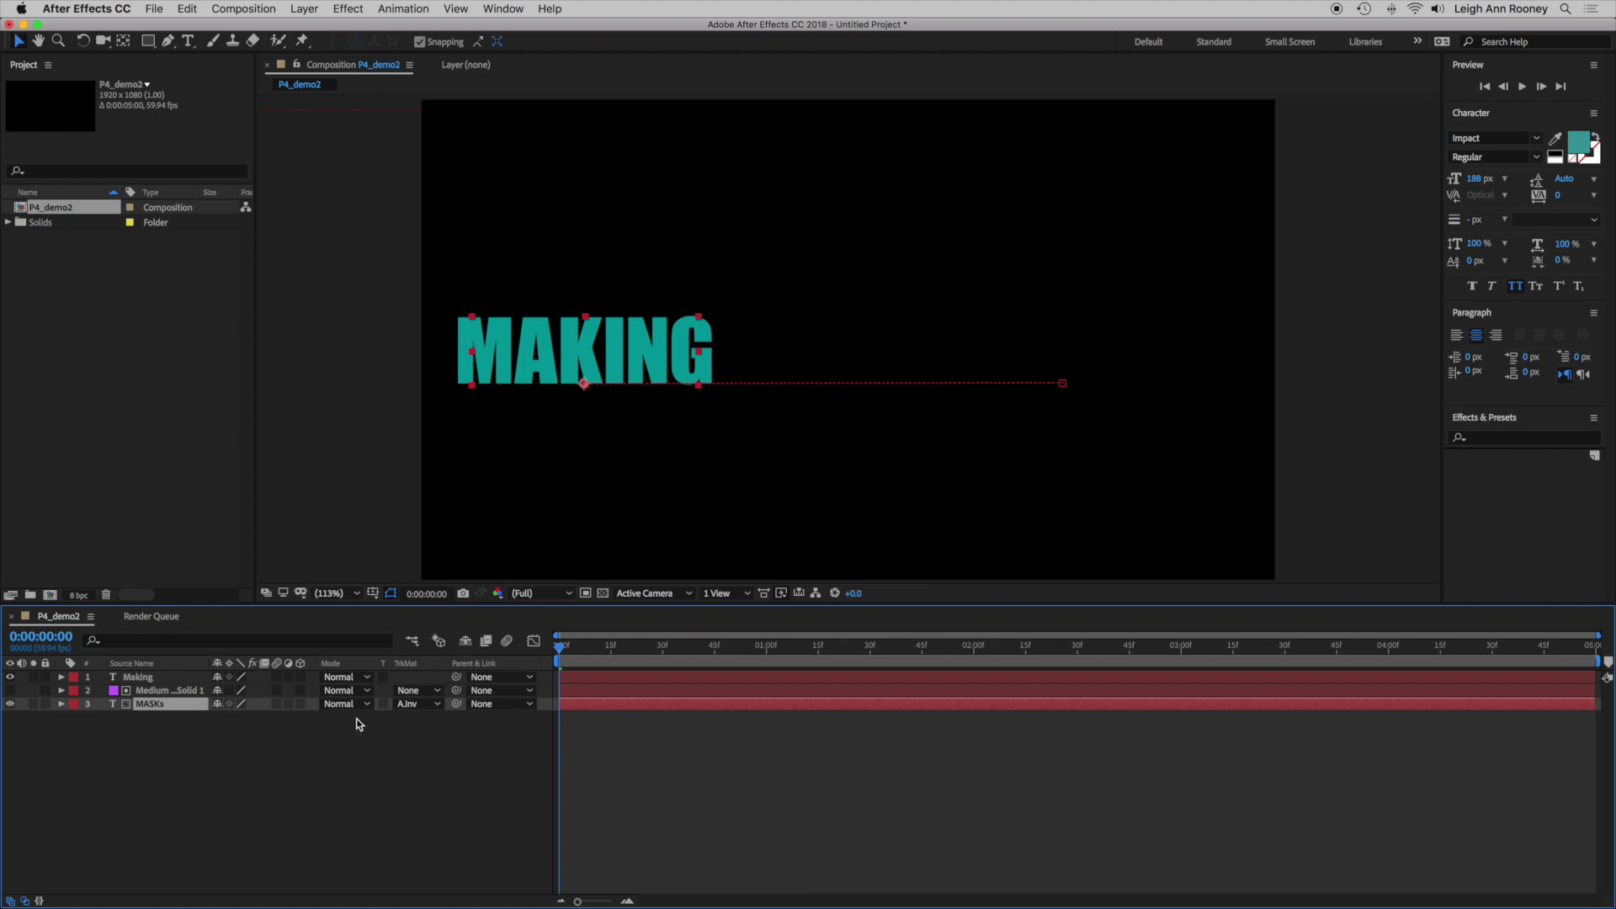
Move to 0:00:00:02, enable motion blur on the MASKS layer and preview the animation
drag(562, 646, 568, 687)
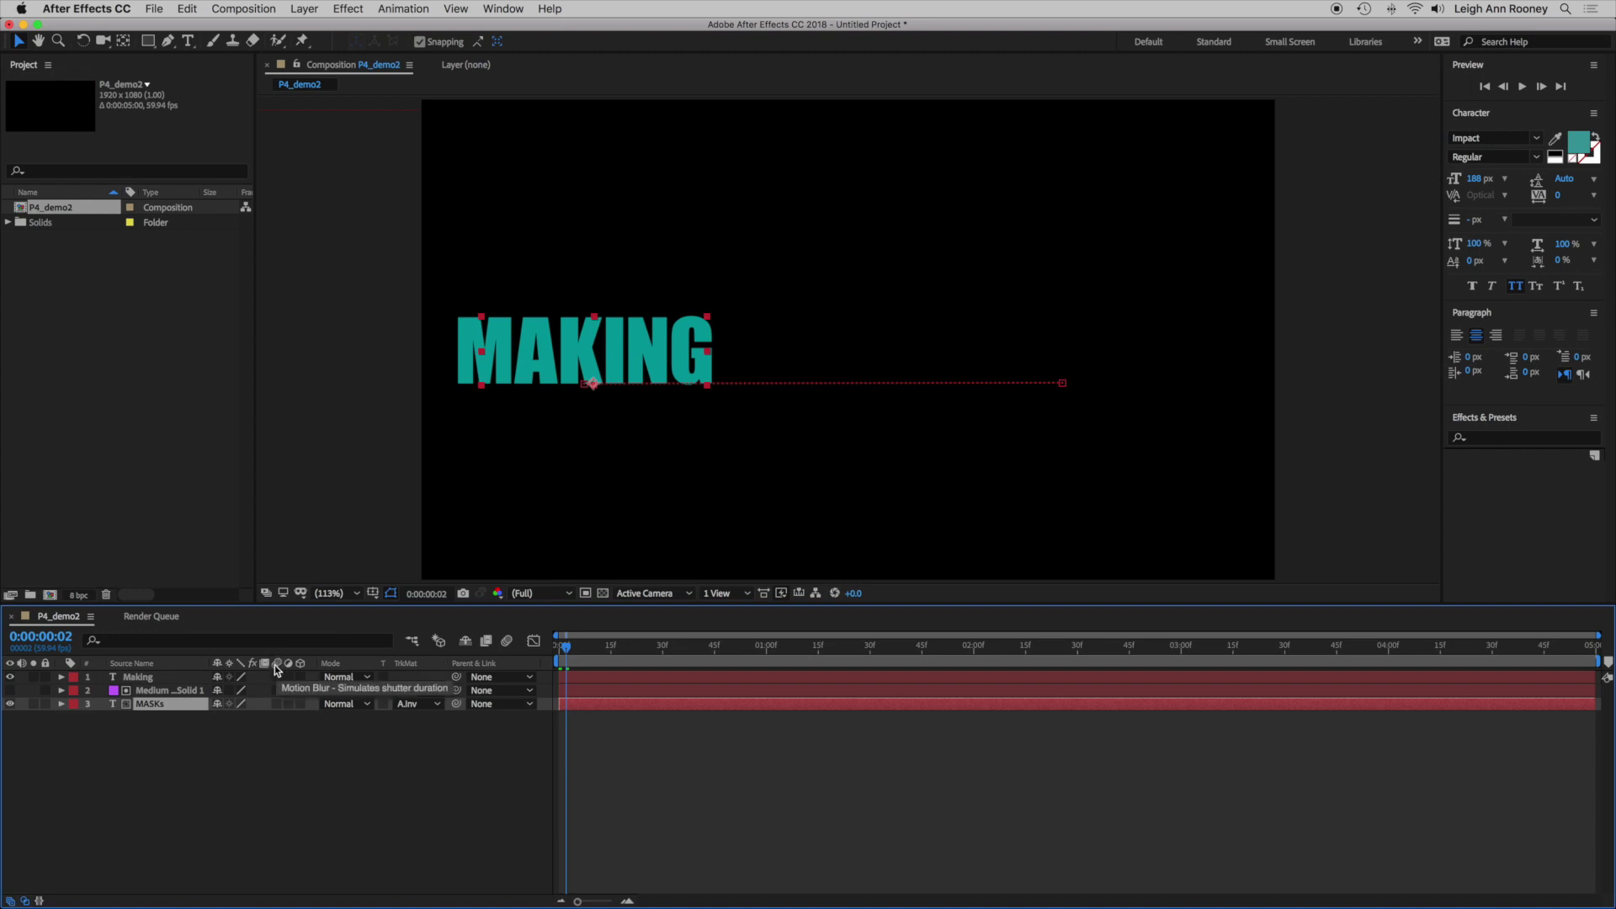
click(277, 703)
key(space)
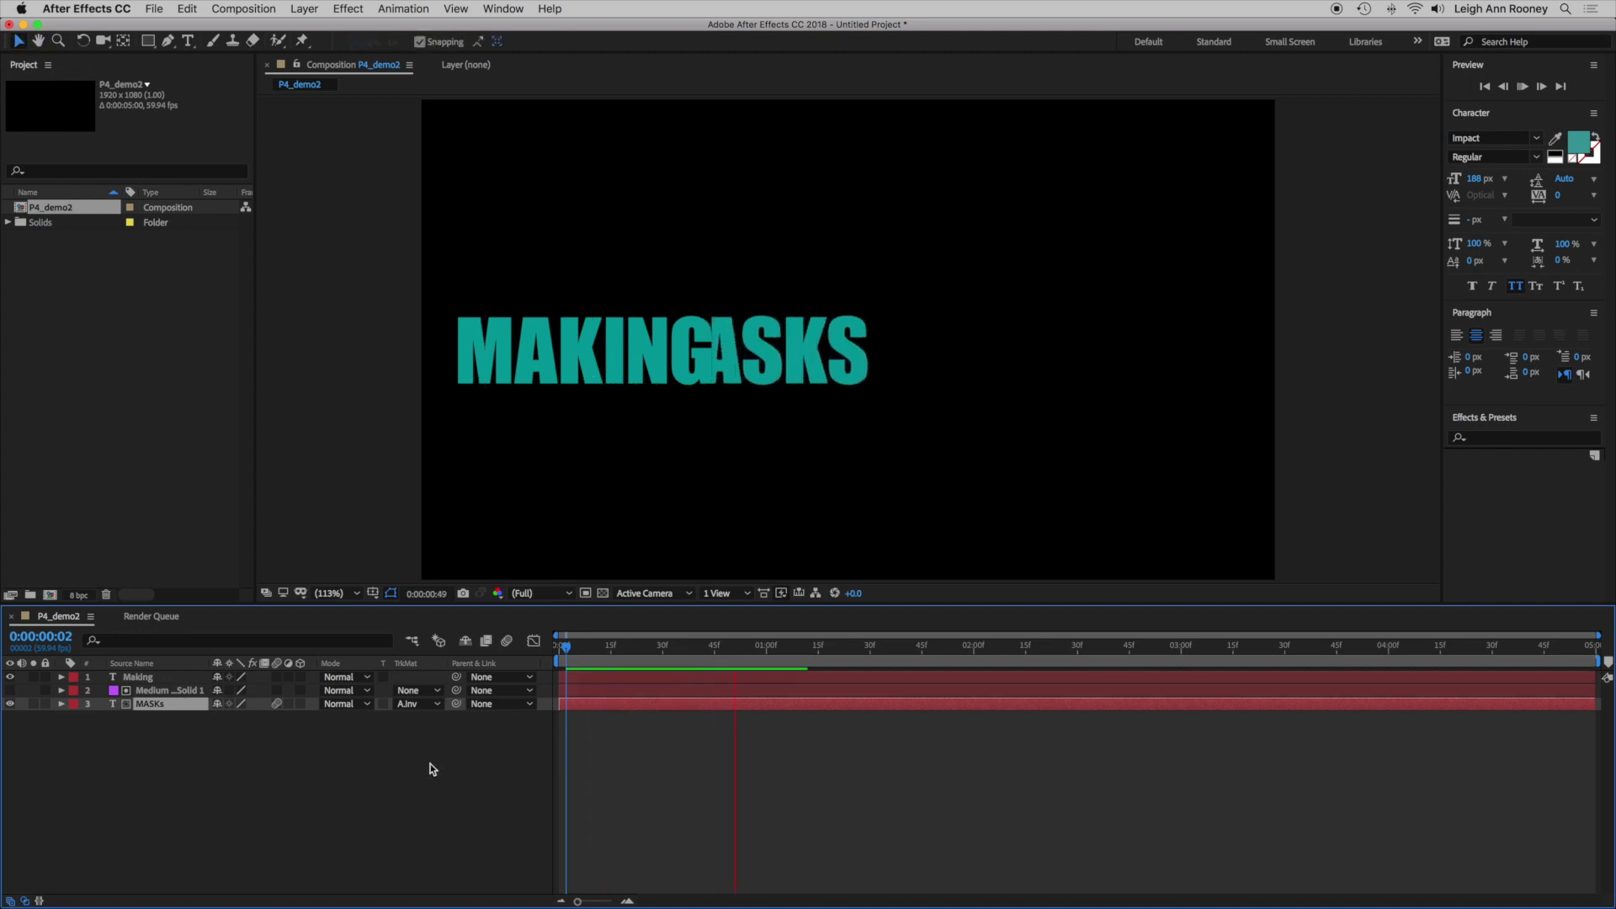
Replay the MASKS title animation from the start of the timeline to check the motion-blurred reveal
key(space)
click(564, 645)
key(space)
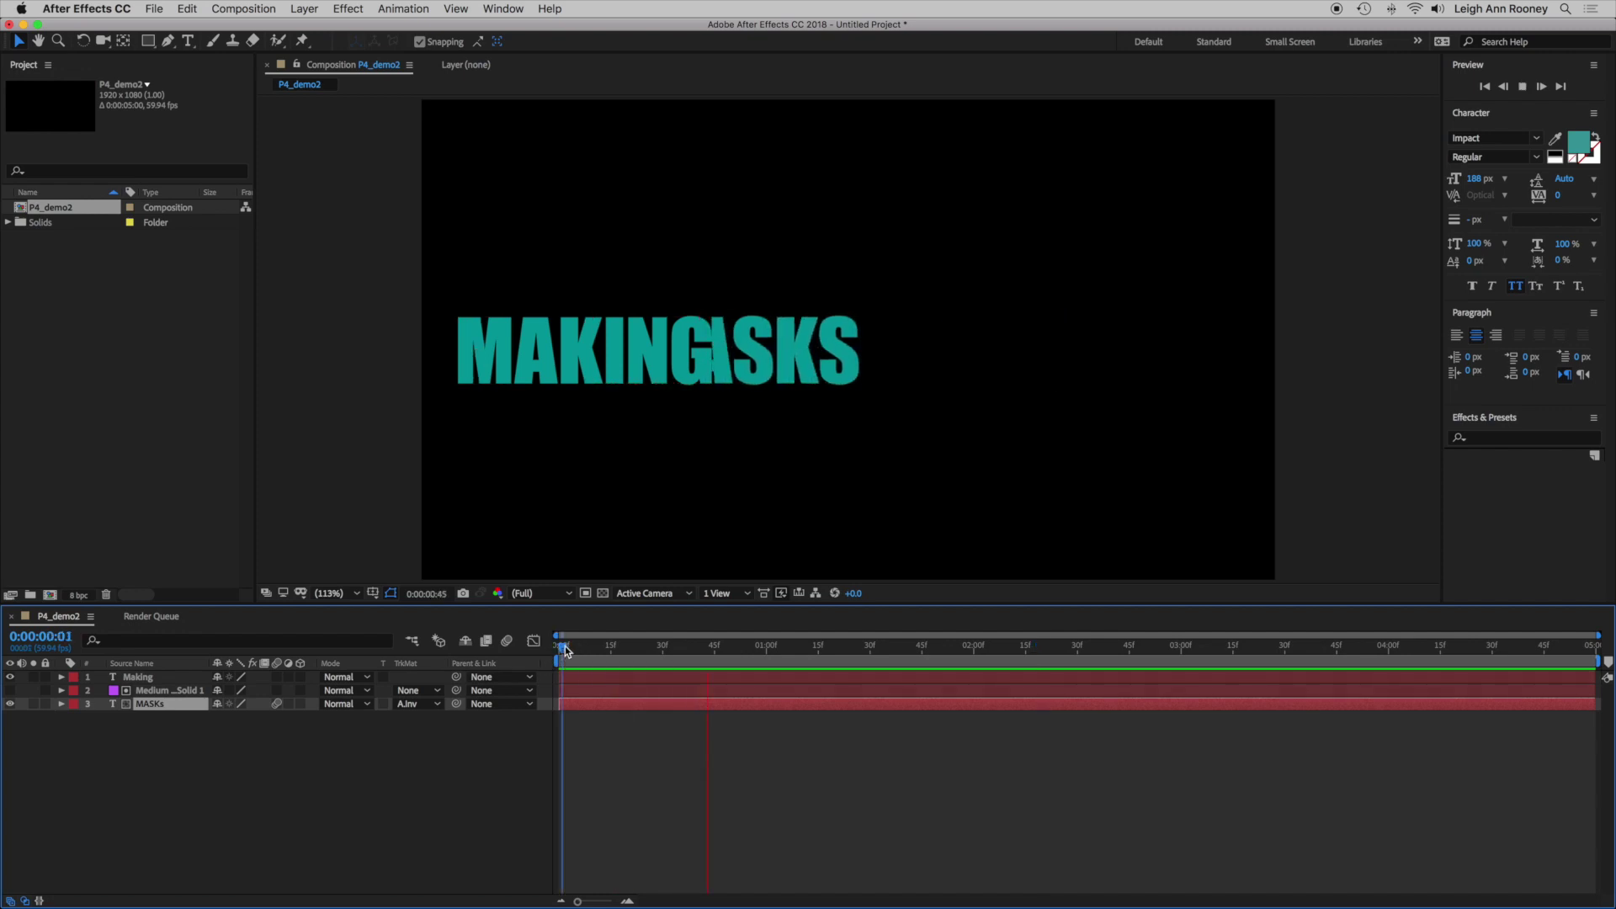
key(space)
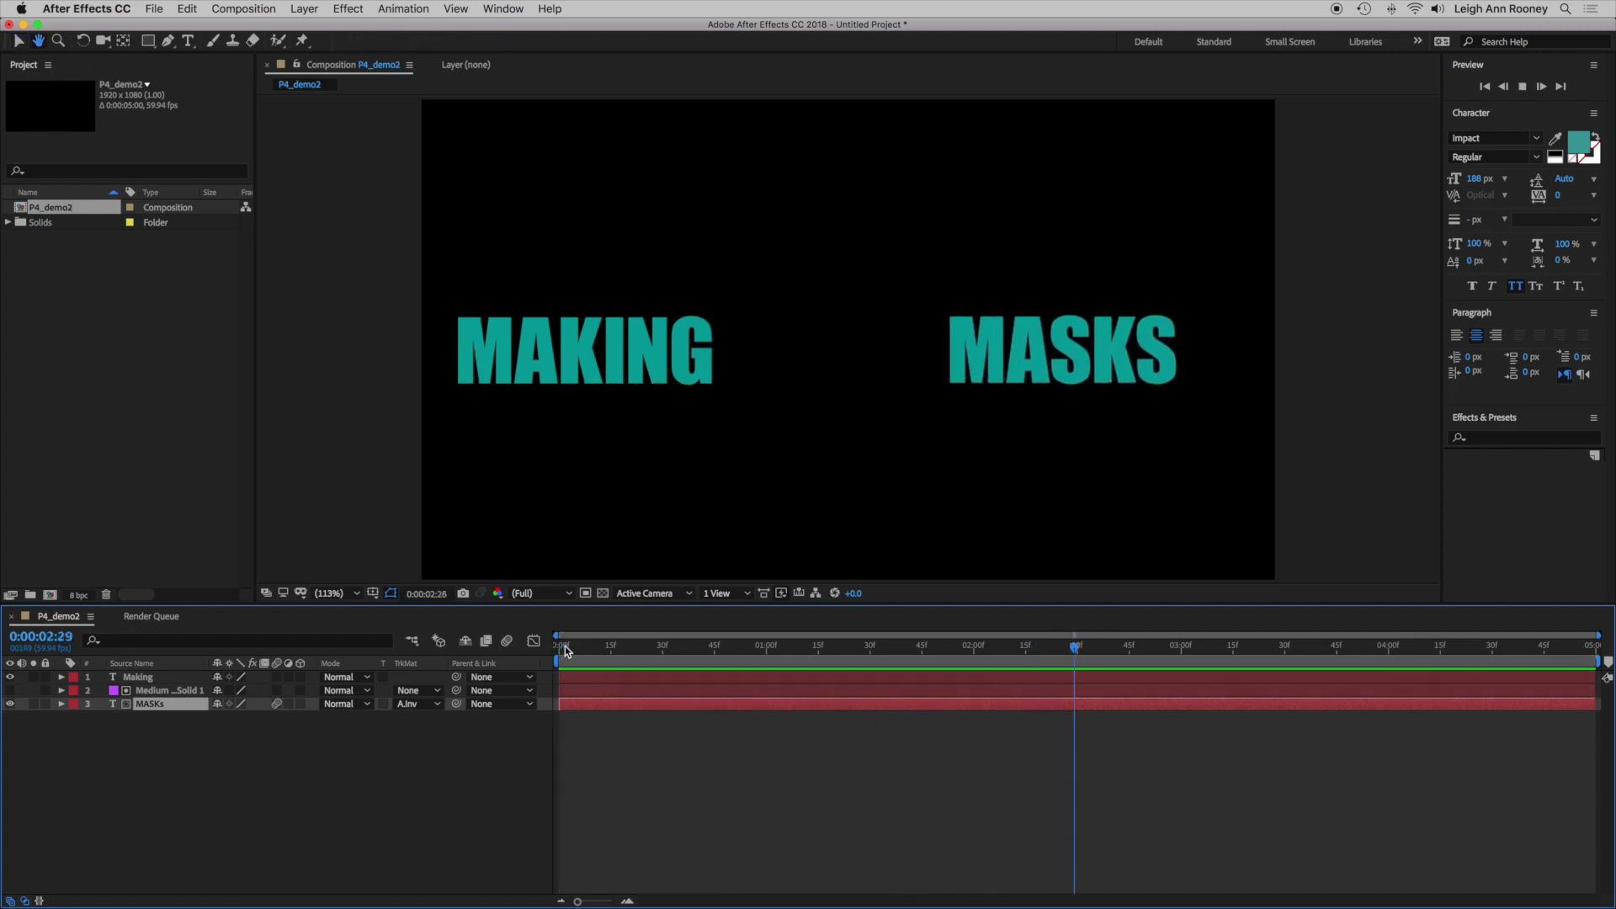
click(564, 645)
key(space)
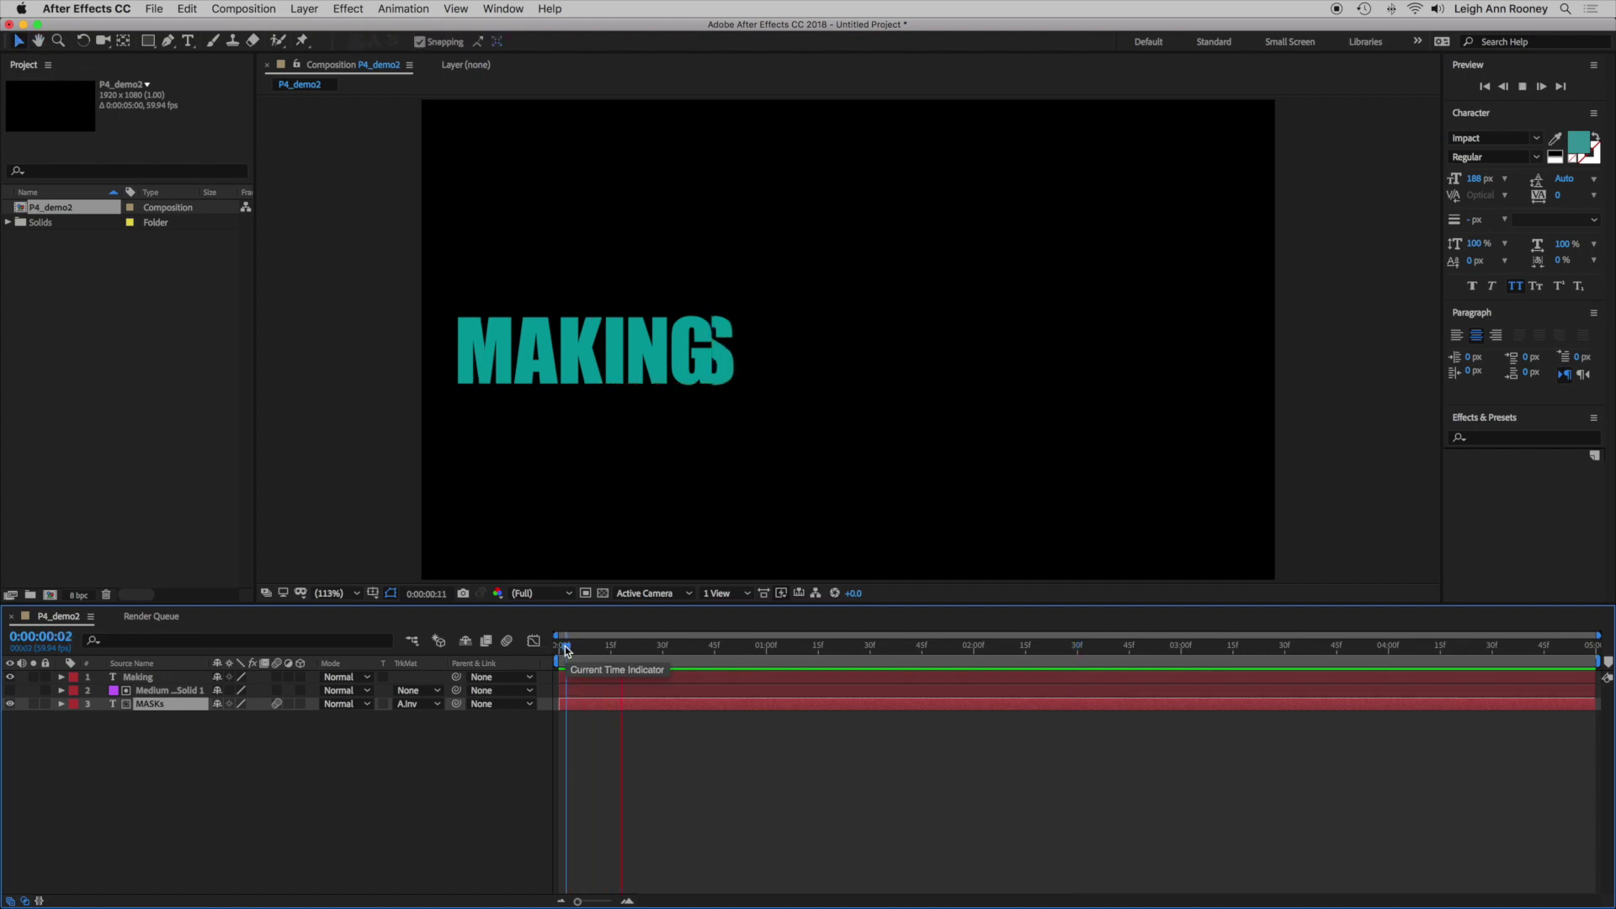
key(space)
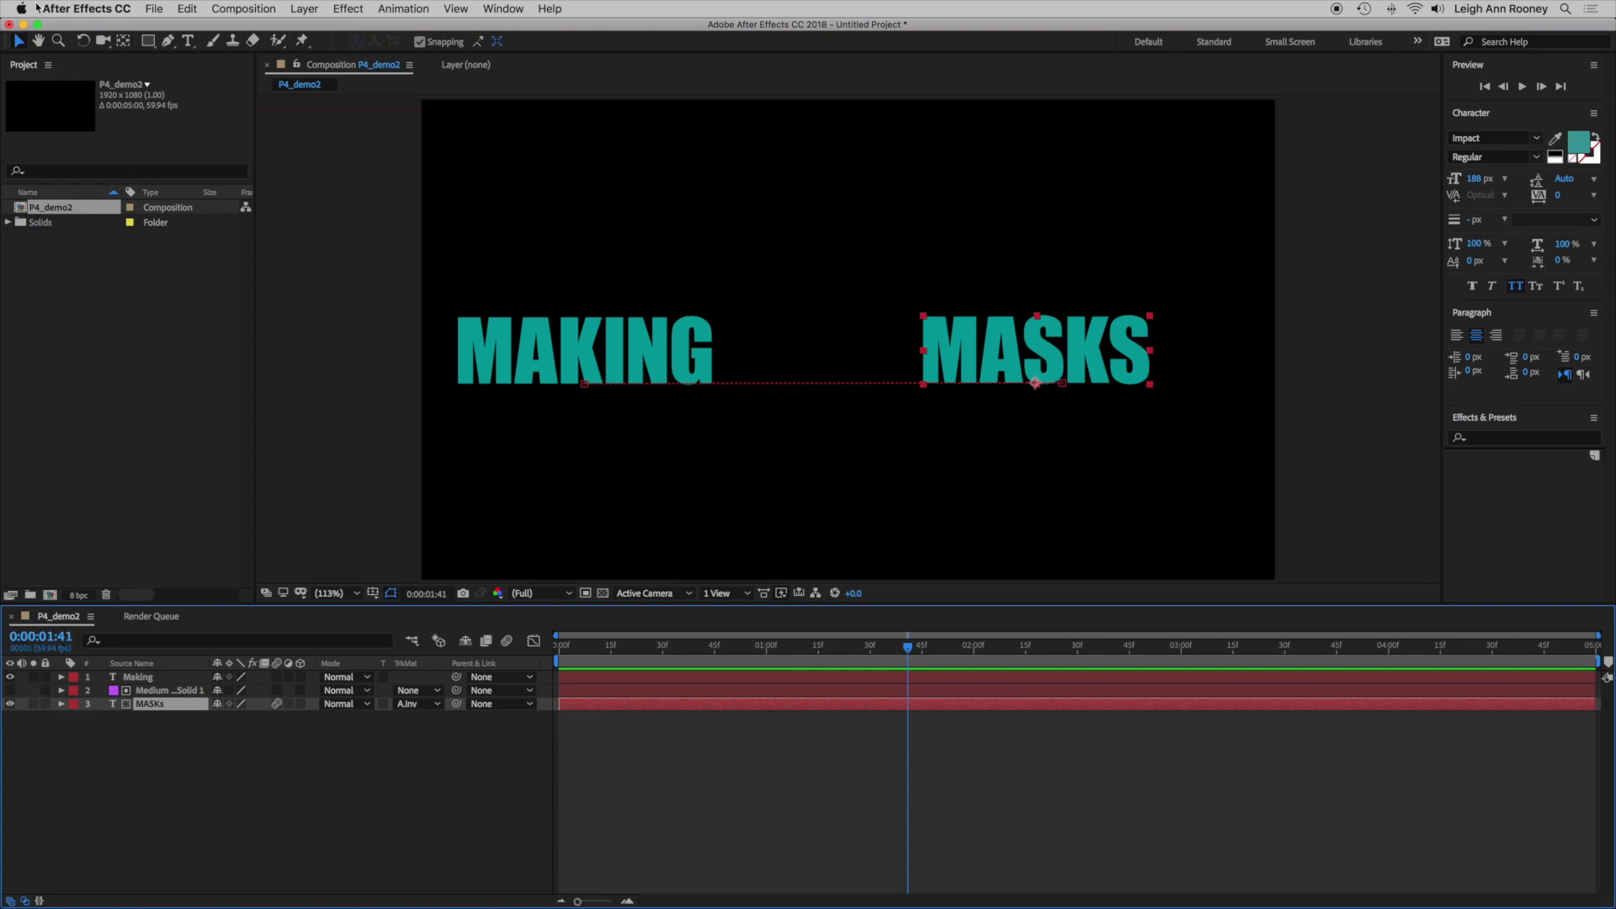
Start a new project without saving the current one, and create a 1920 x 1080, five-second composition named Comp 1
click(154, 9)
mouse_move(175, 29)
click(370, 32)
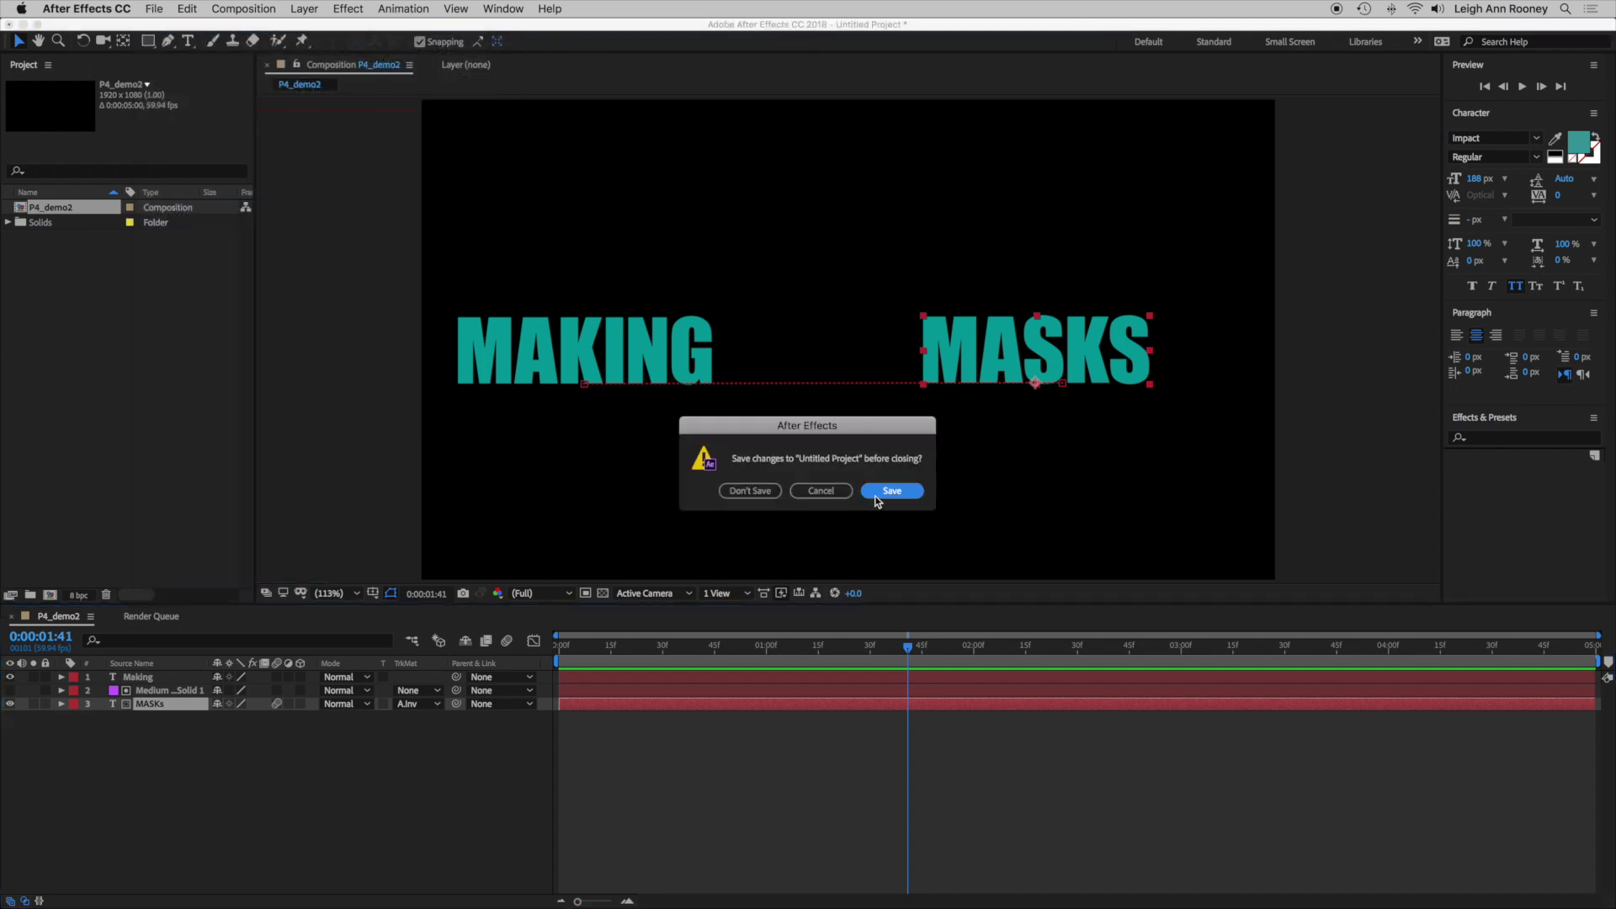
click(746, 492)
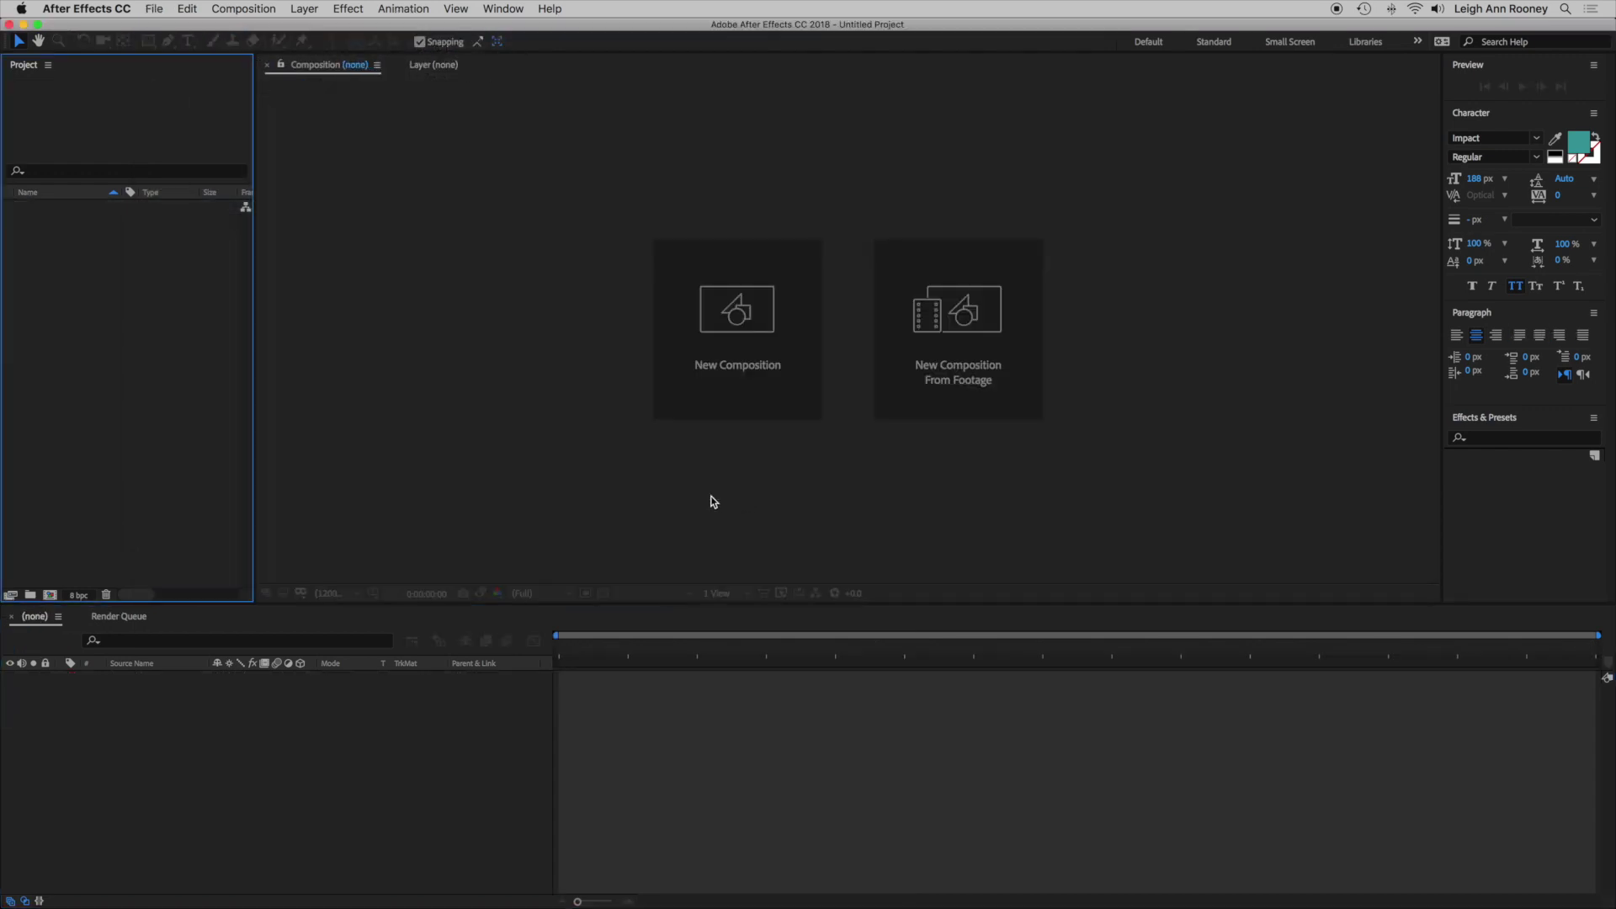
click(796, 341)
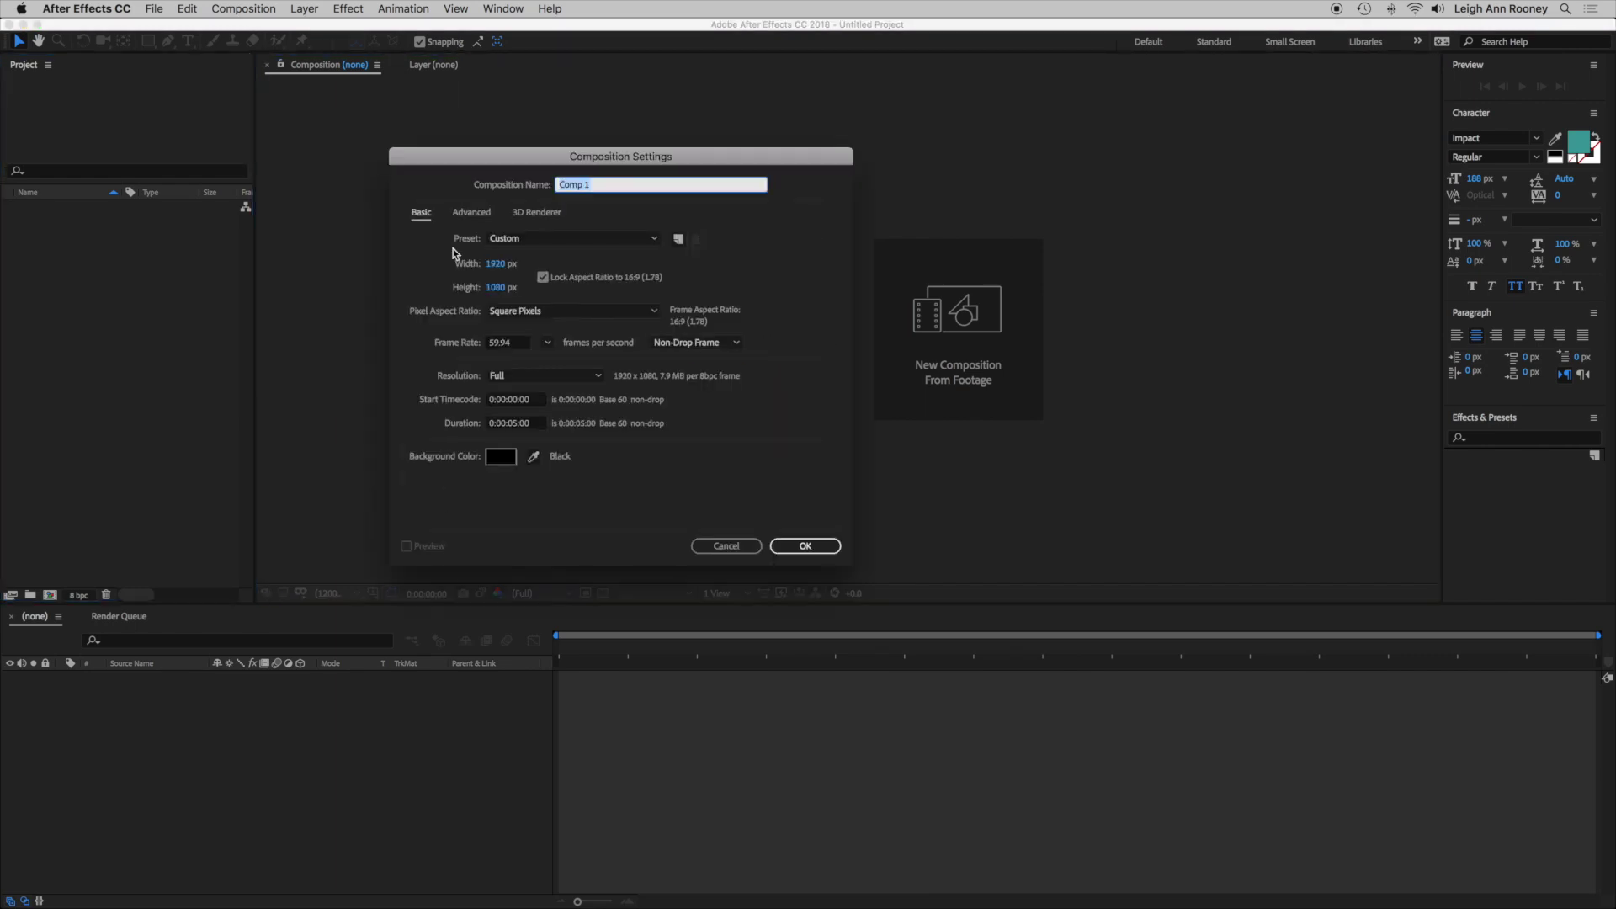
click(806, 547)
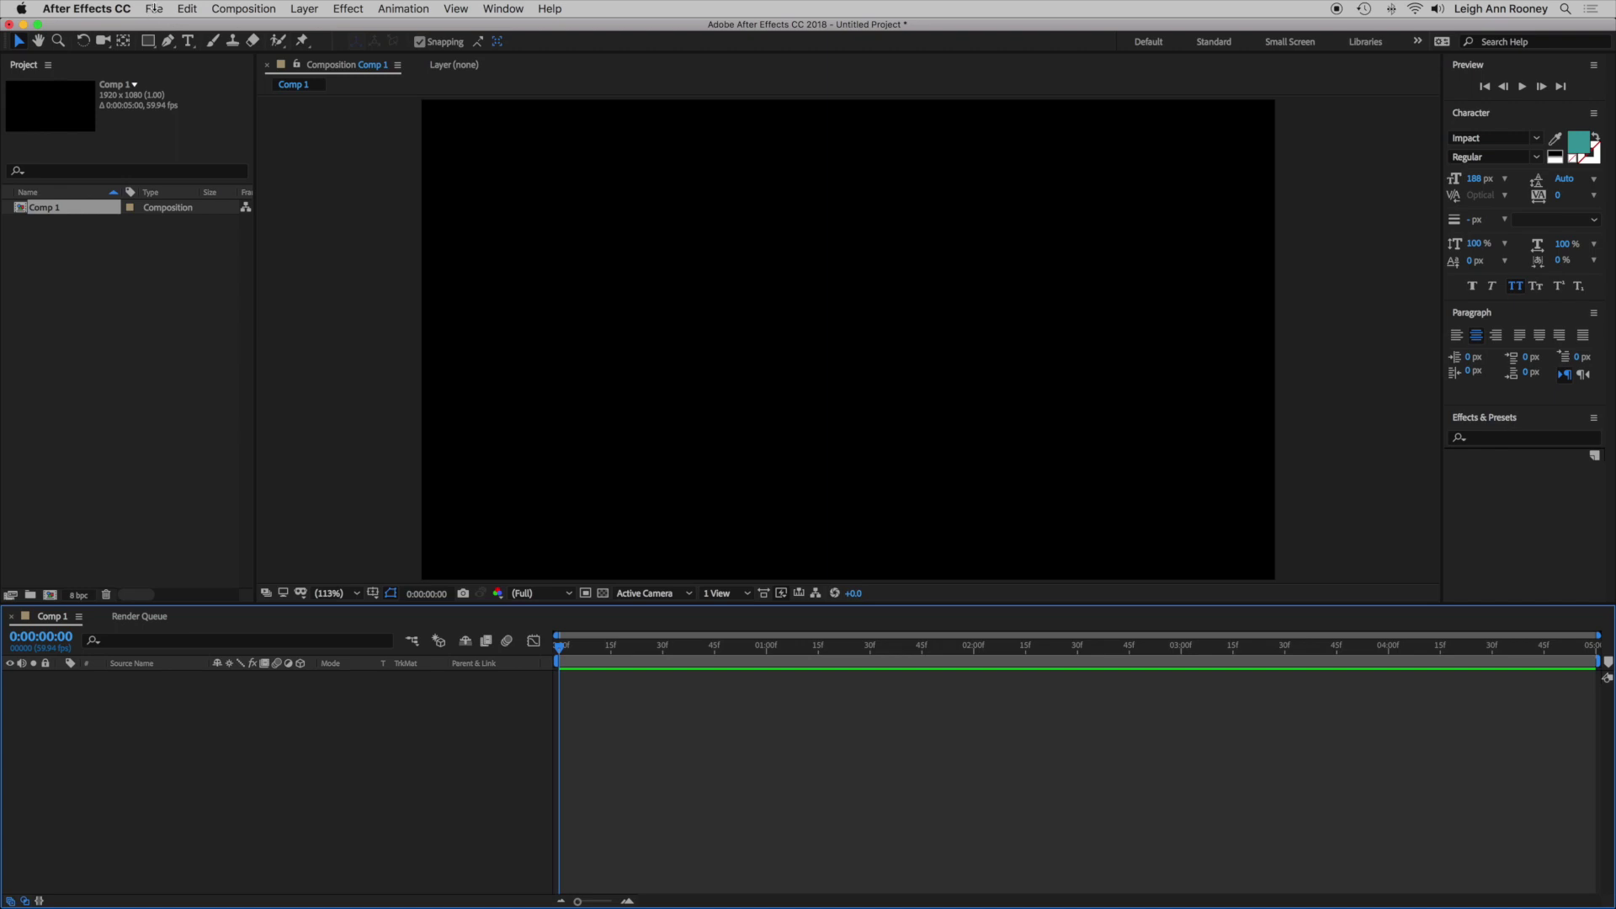
Import Scotland.JPG as footage and add it to the Comp 1 timeline
key(super+i)
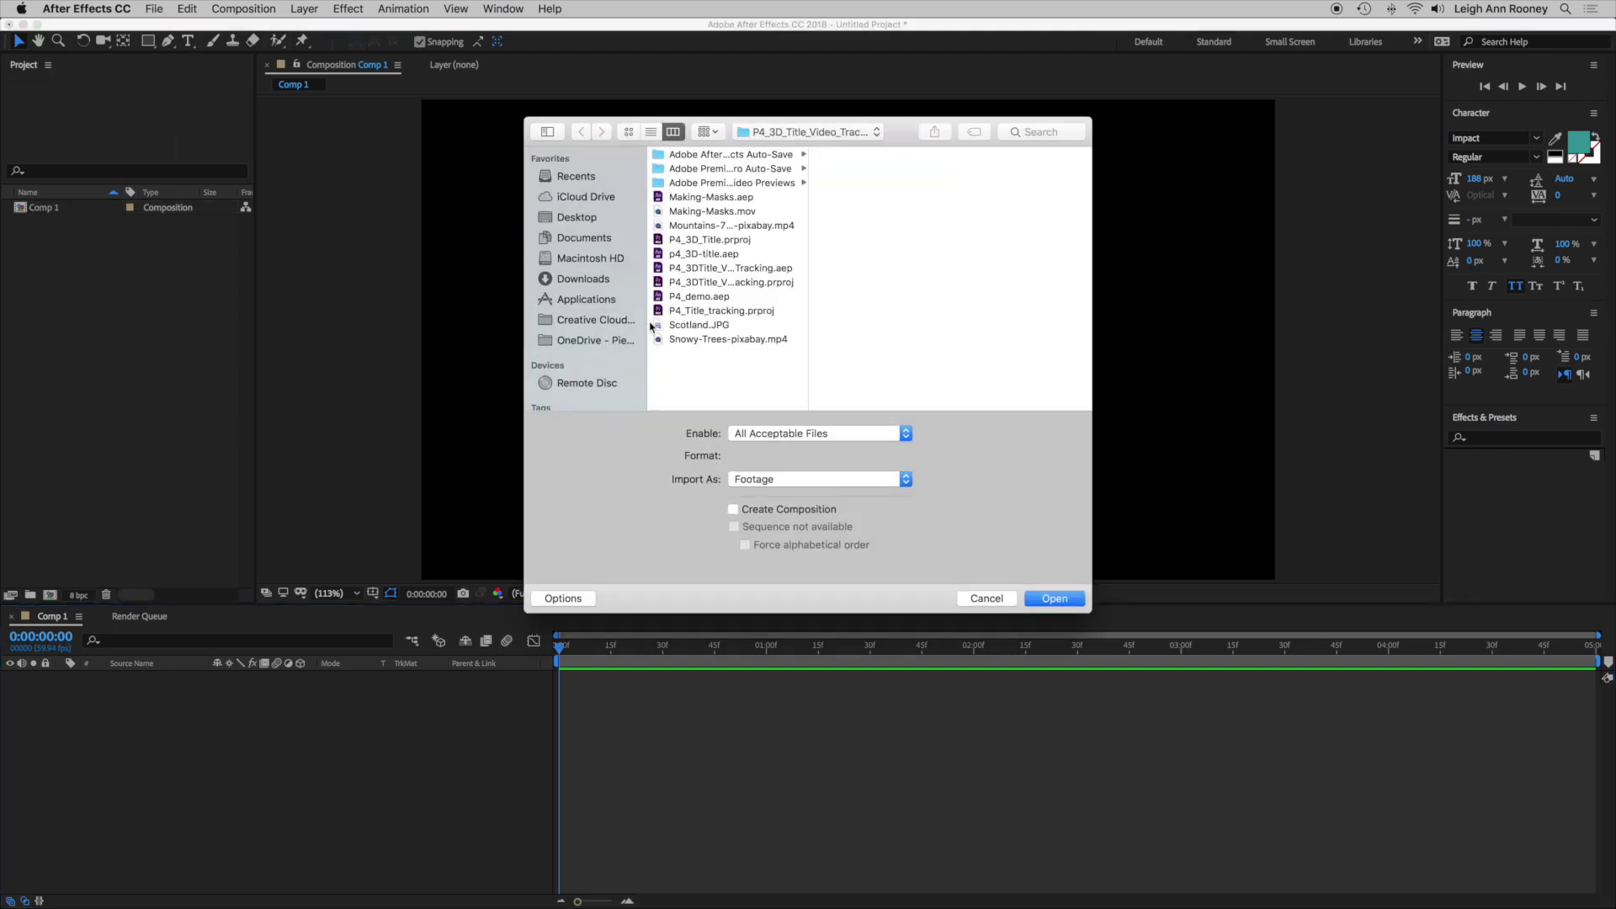
click(785, 329)
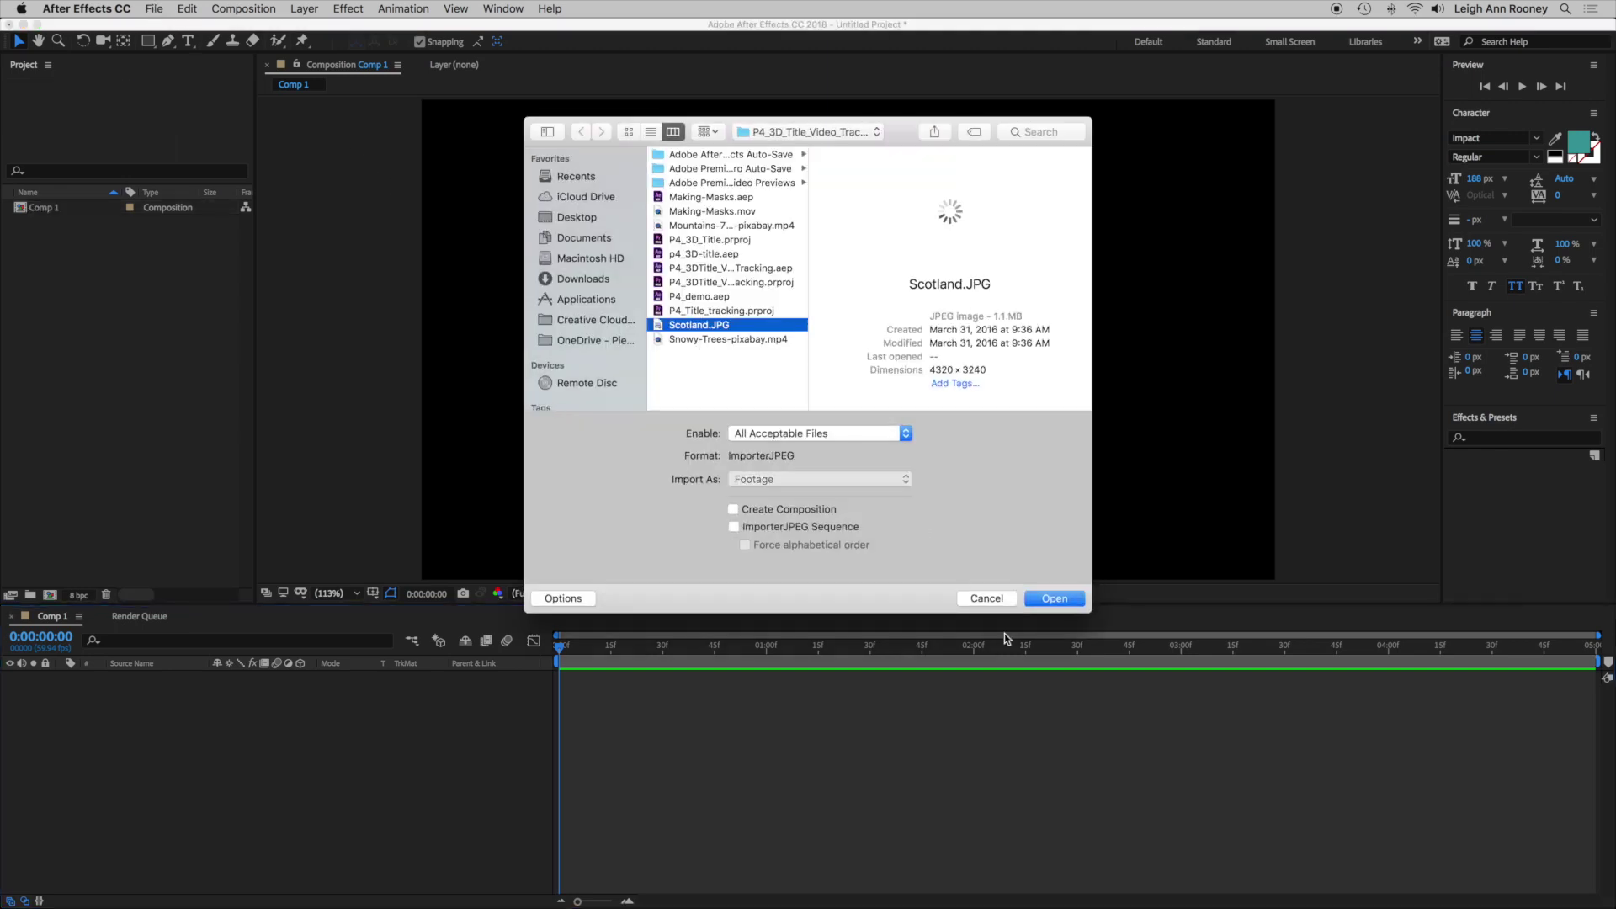
click(1051, 598)
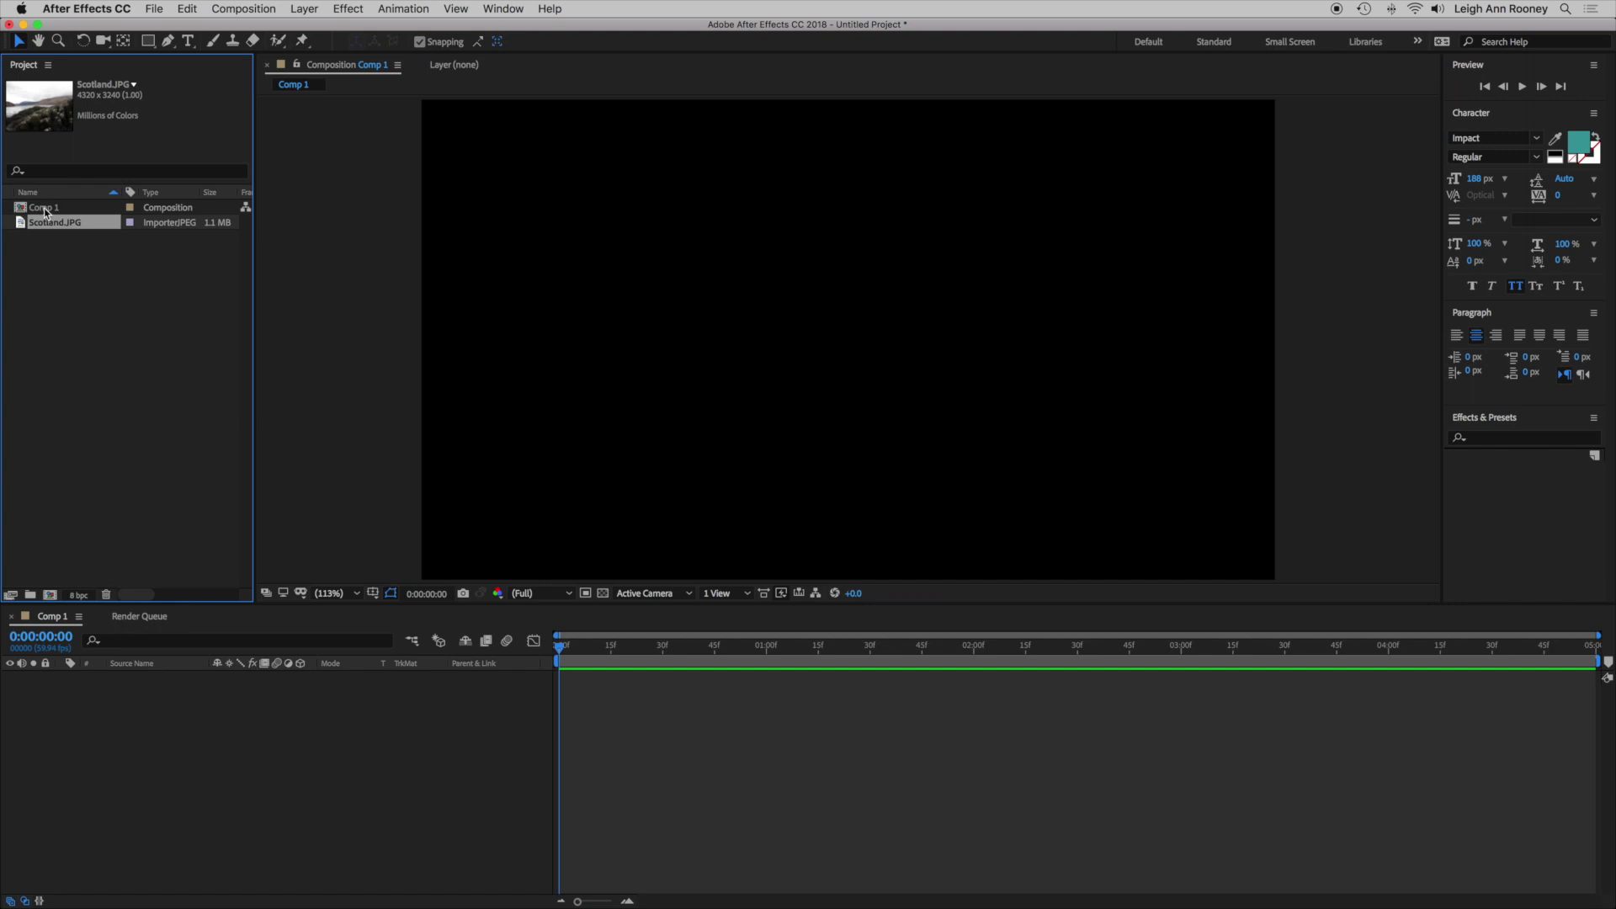
drag(50, 222, 314, 741)
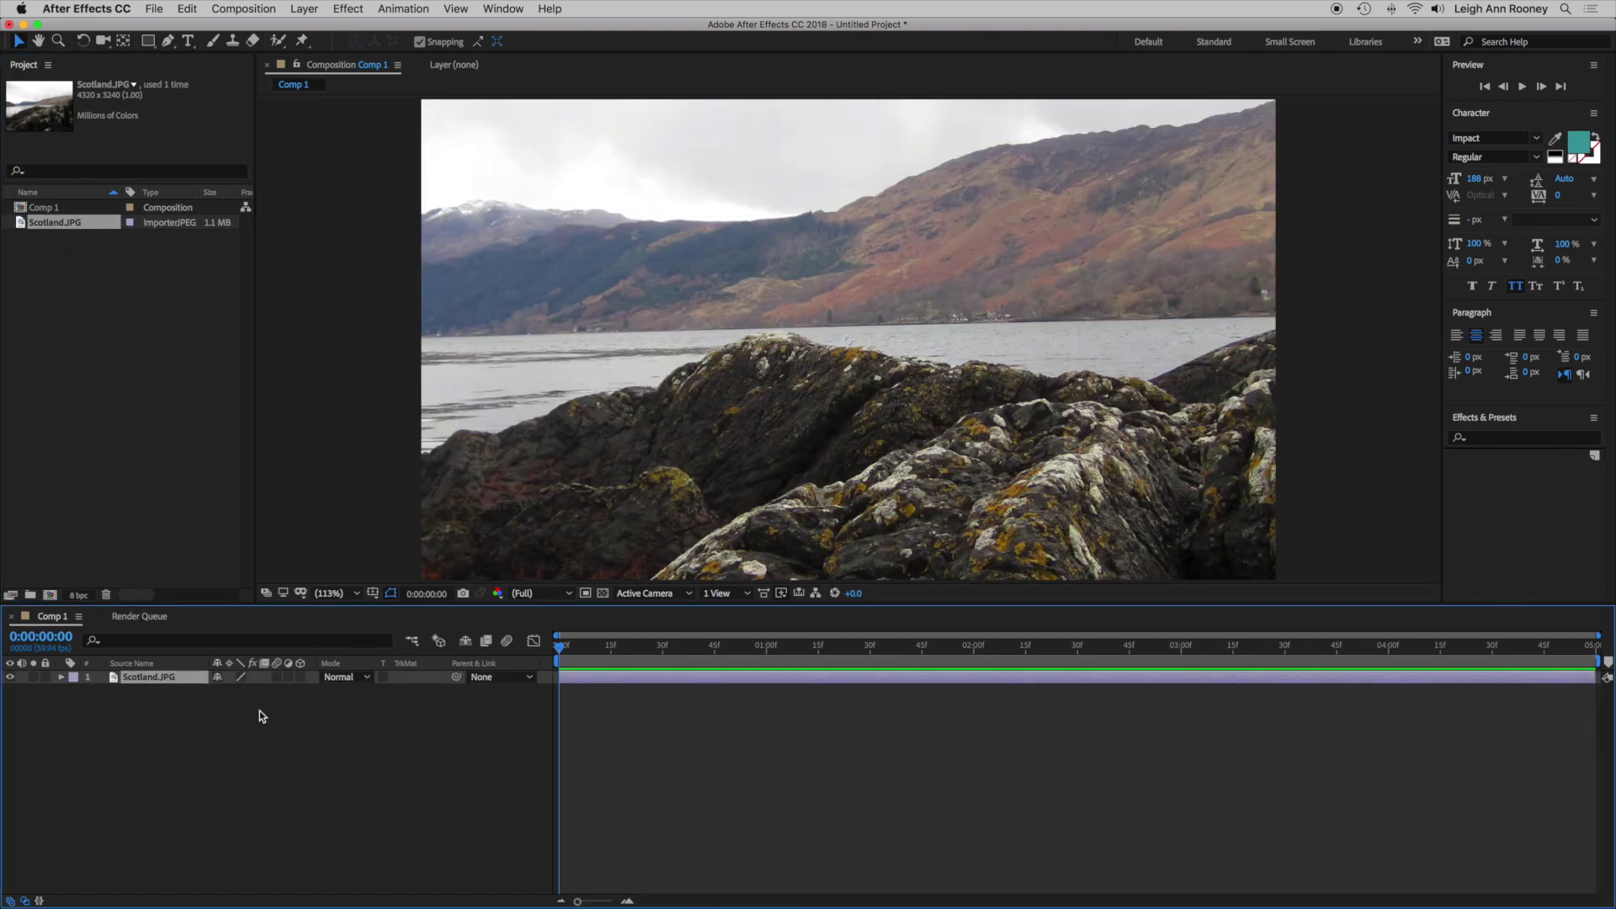
Set the Scotland.JPG layer's scale to 47% and collapse its properties
click(60, 677)
click(74, 691)
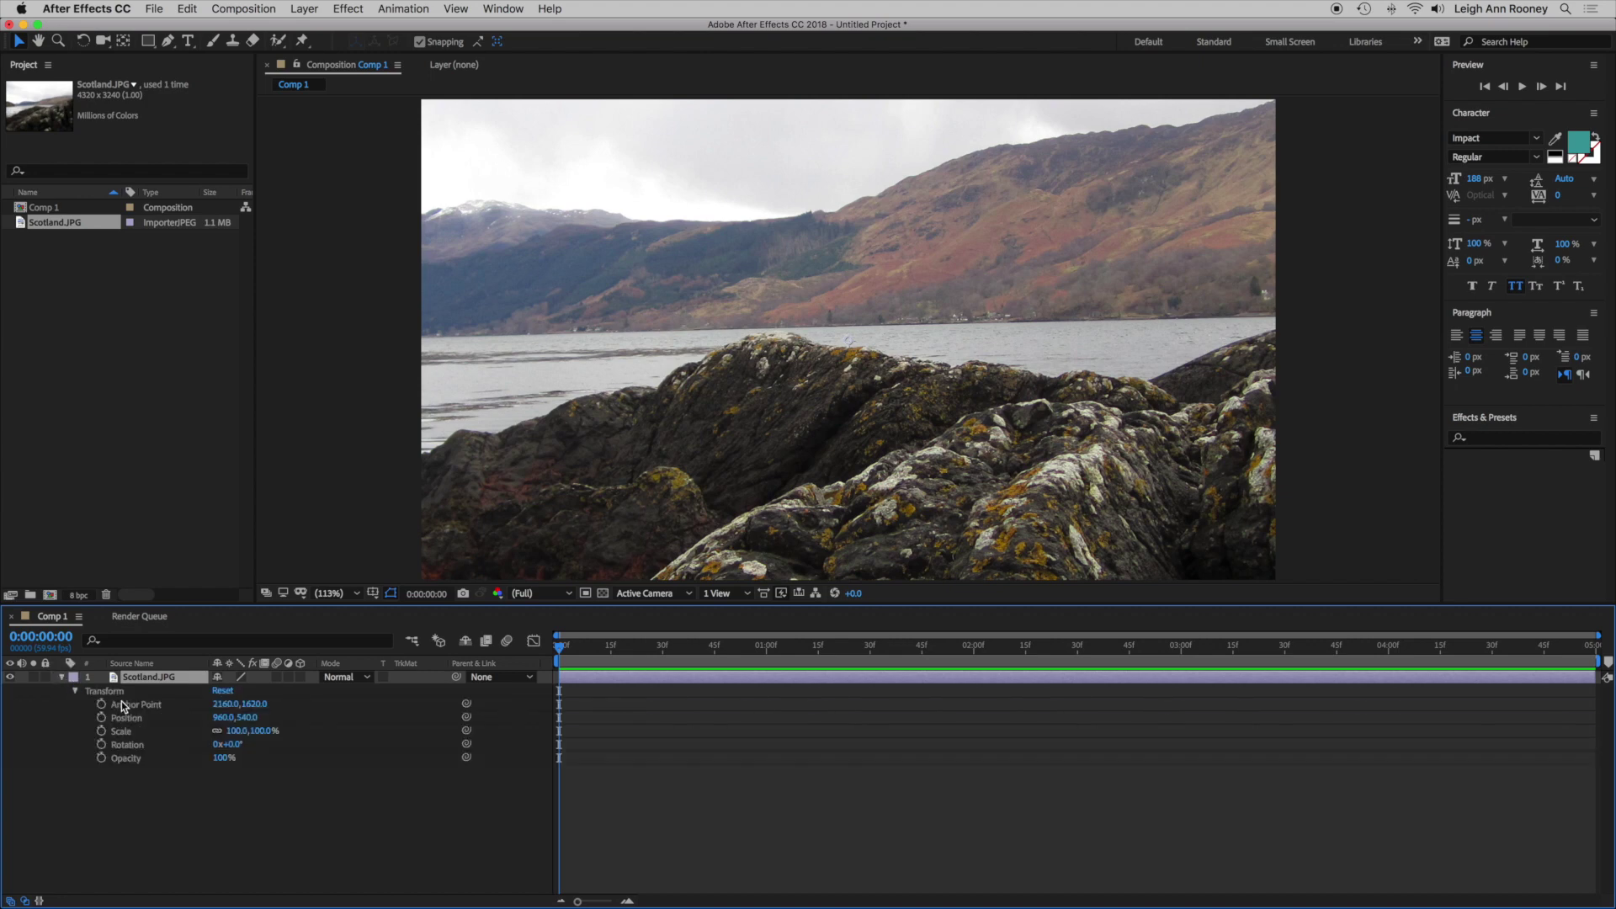
click(236, 732)
text(47)
key(Return)
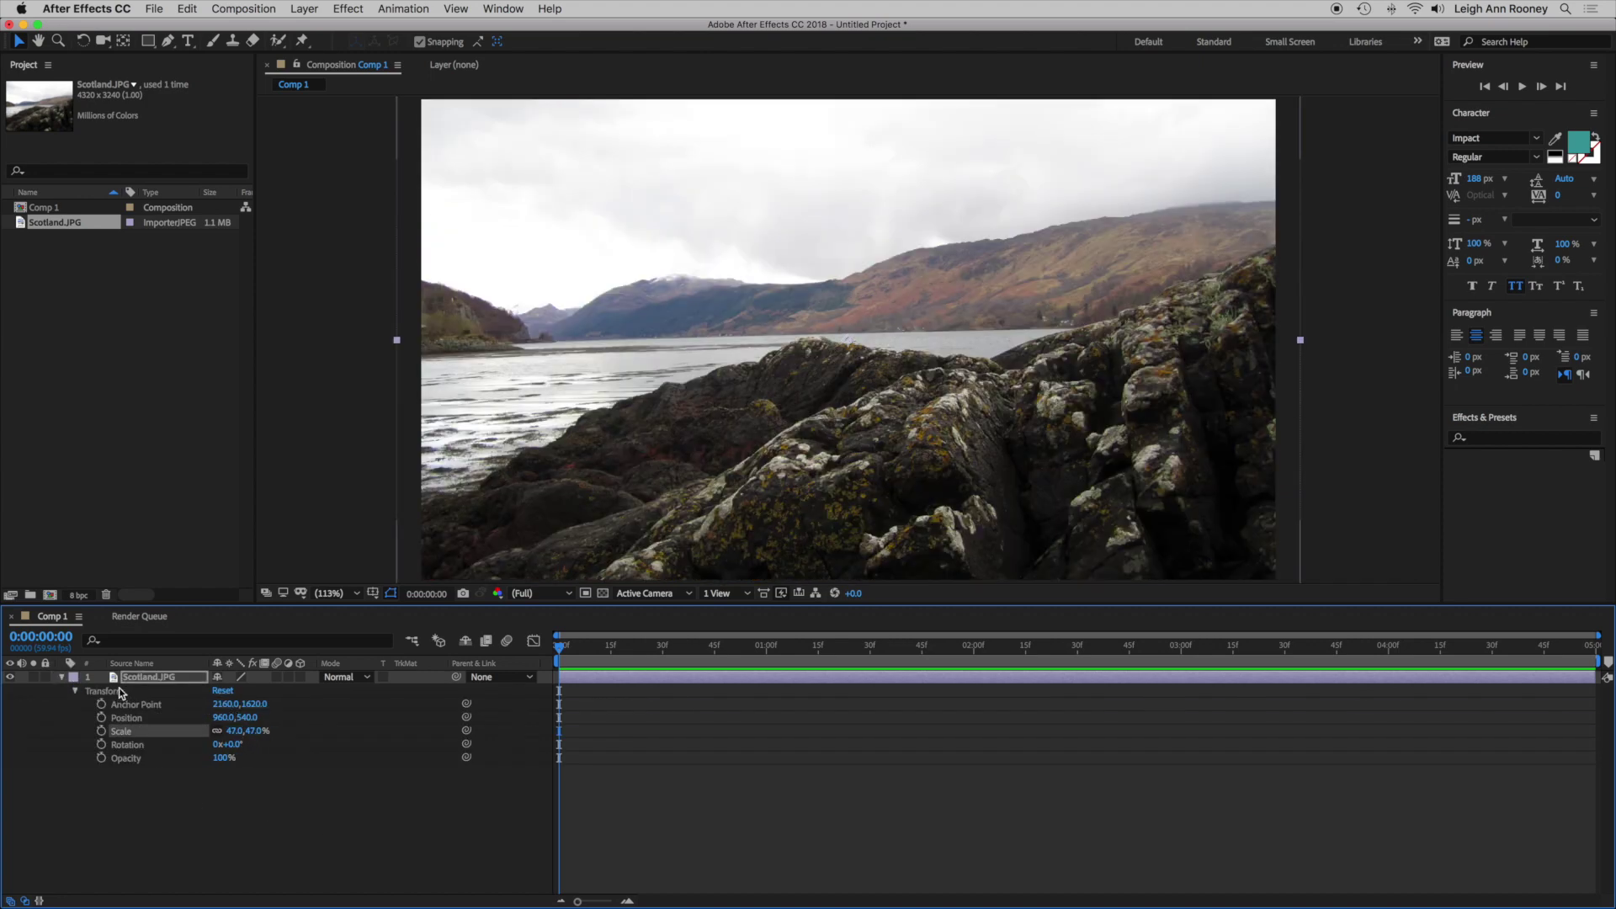
click(64, 678)
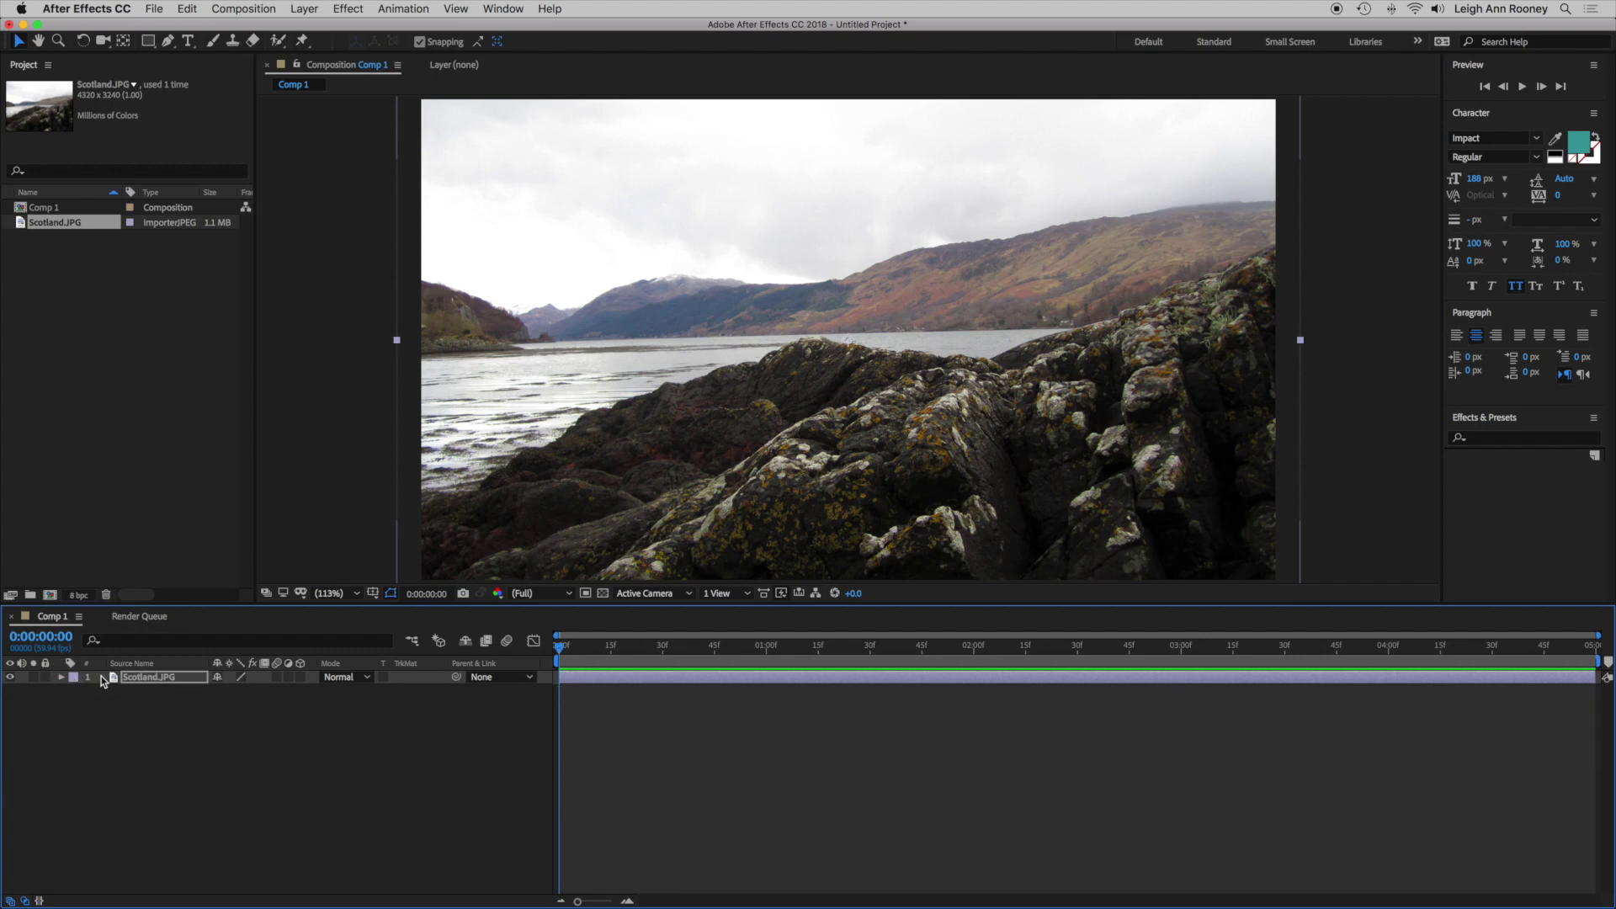
Duplicate the Scotland.JPG layer, leaving the upper copy selected
key(super+d)
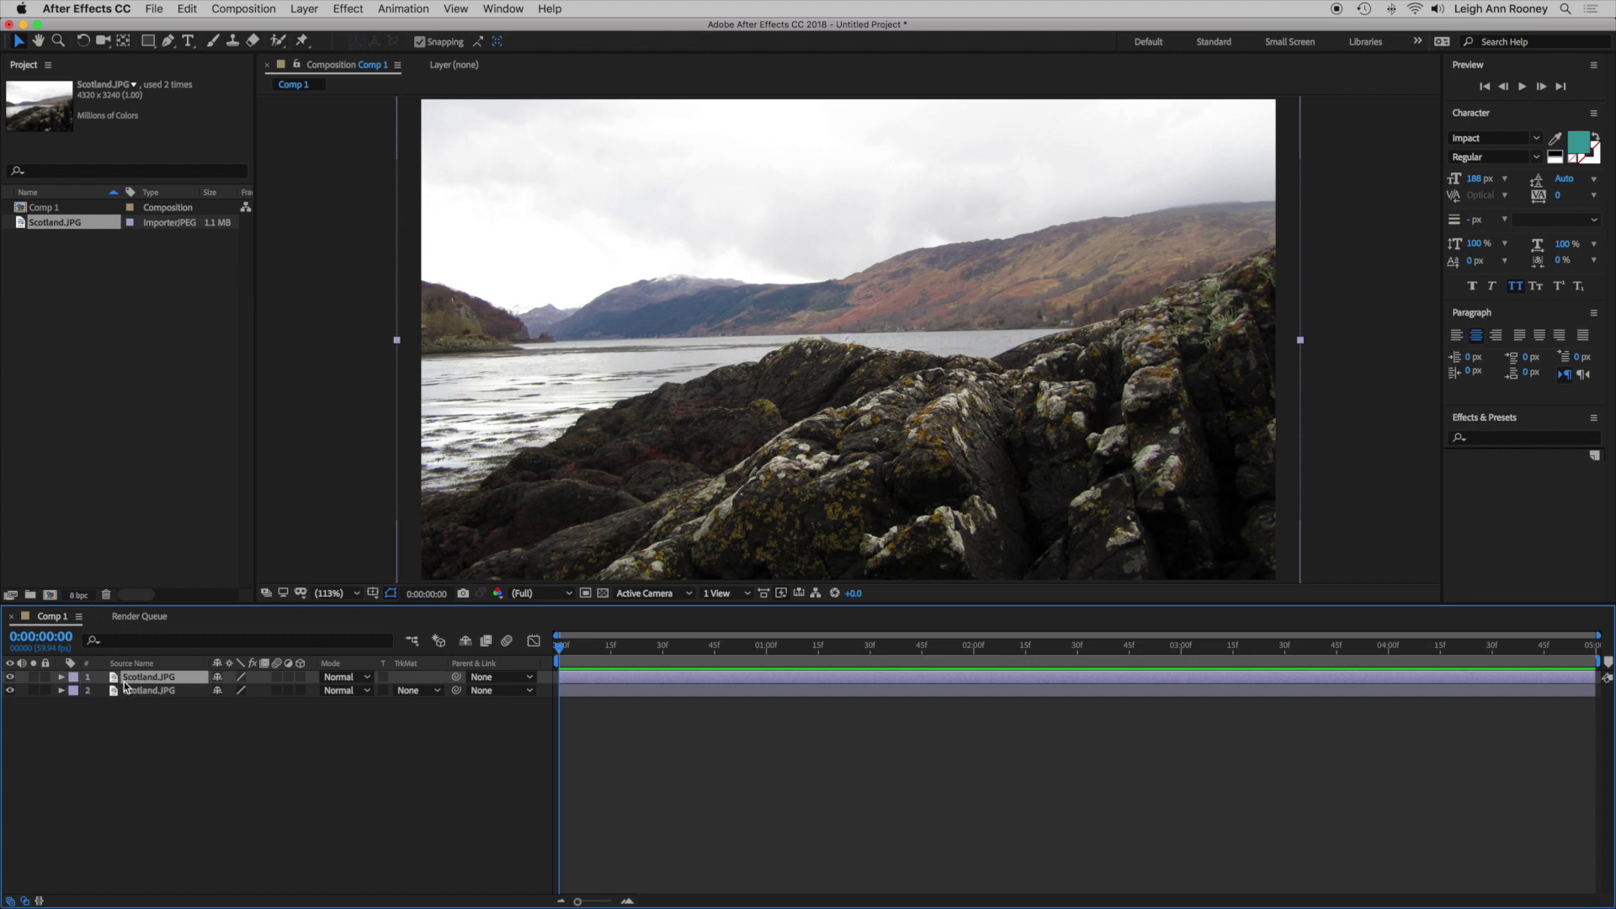
right_click(191, 684)
mouse_move(341, 604)
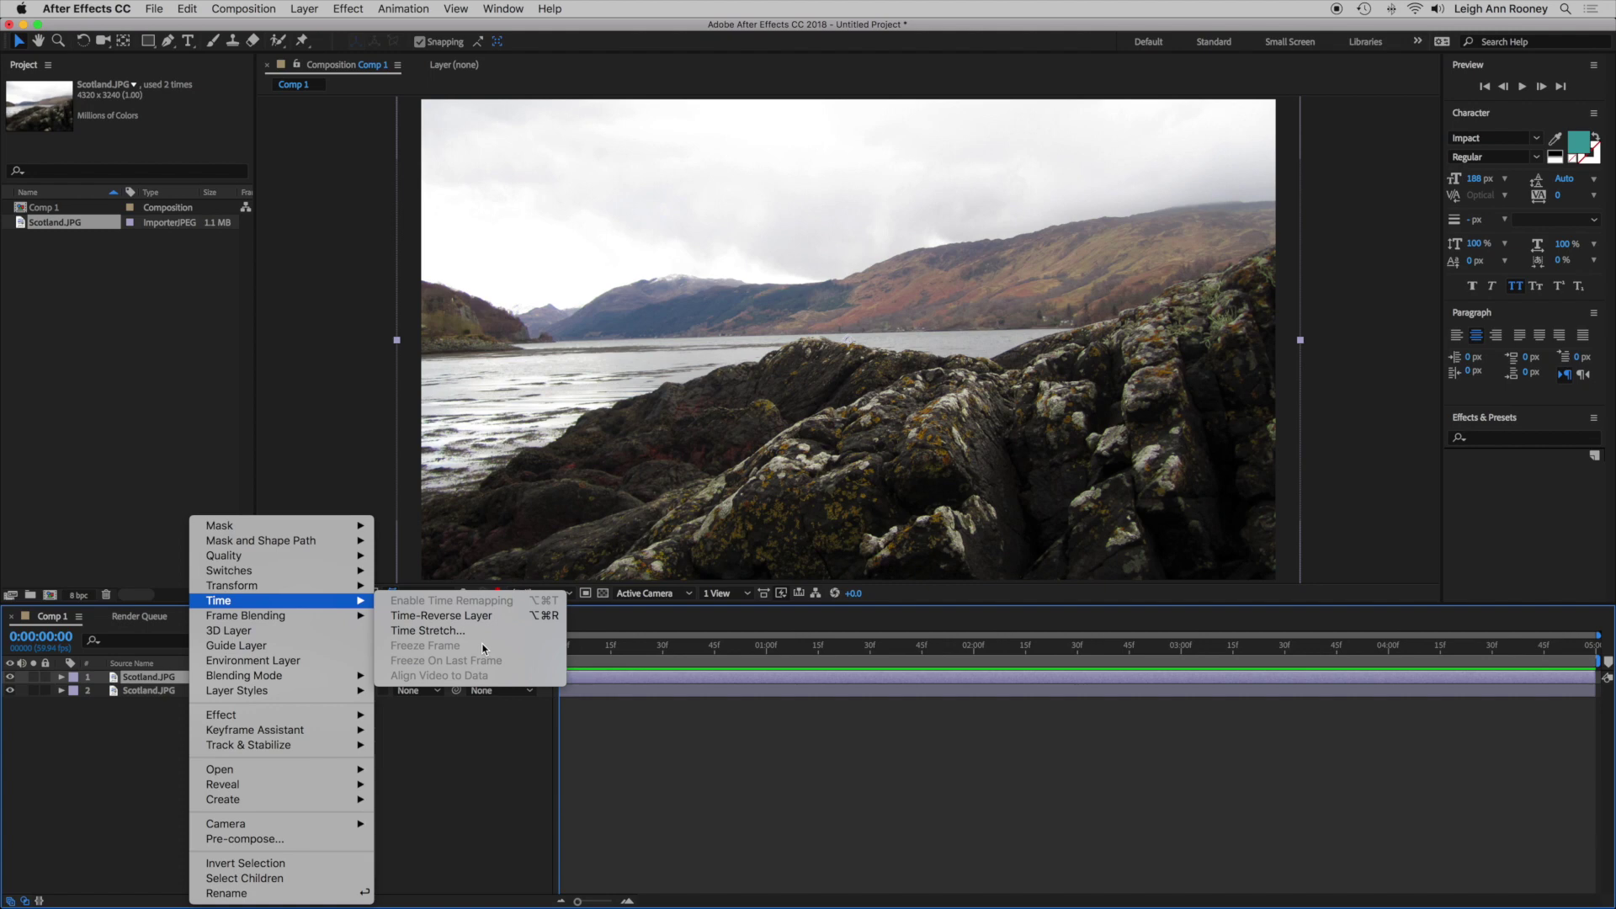
click(98, 747)
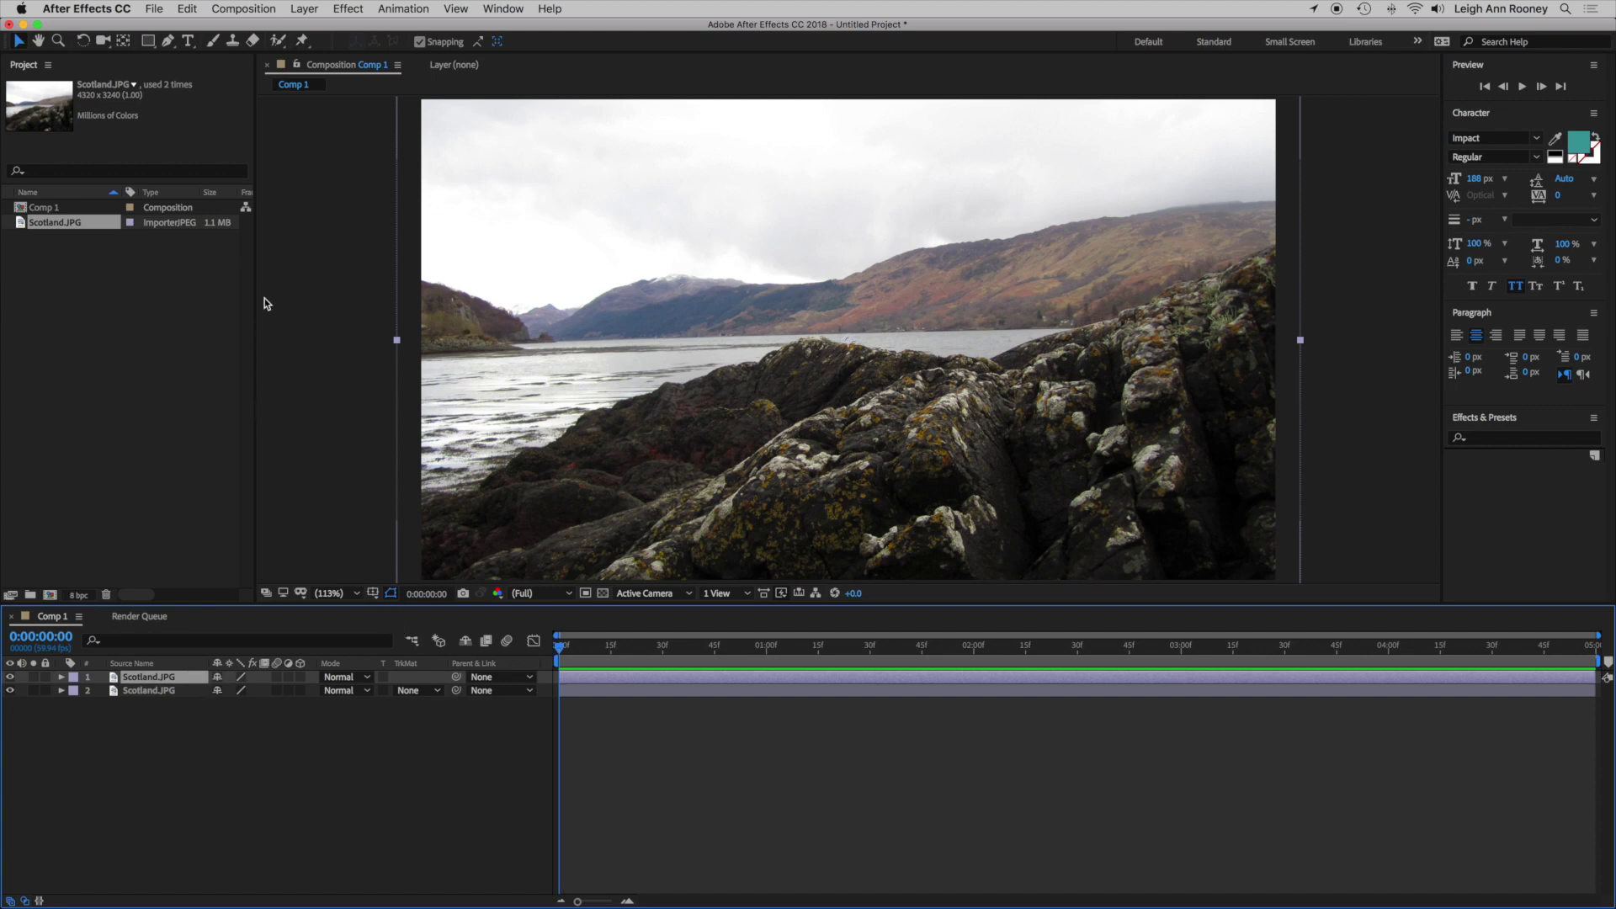
Draw a closed Pen tool mask on the upper Scotland.JPG layer, following the rocks' top edge and the frame's lower corners
click(168, 42)
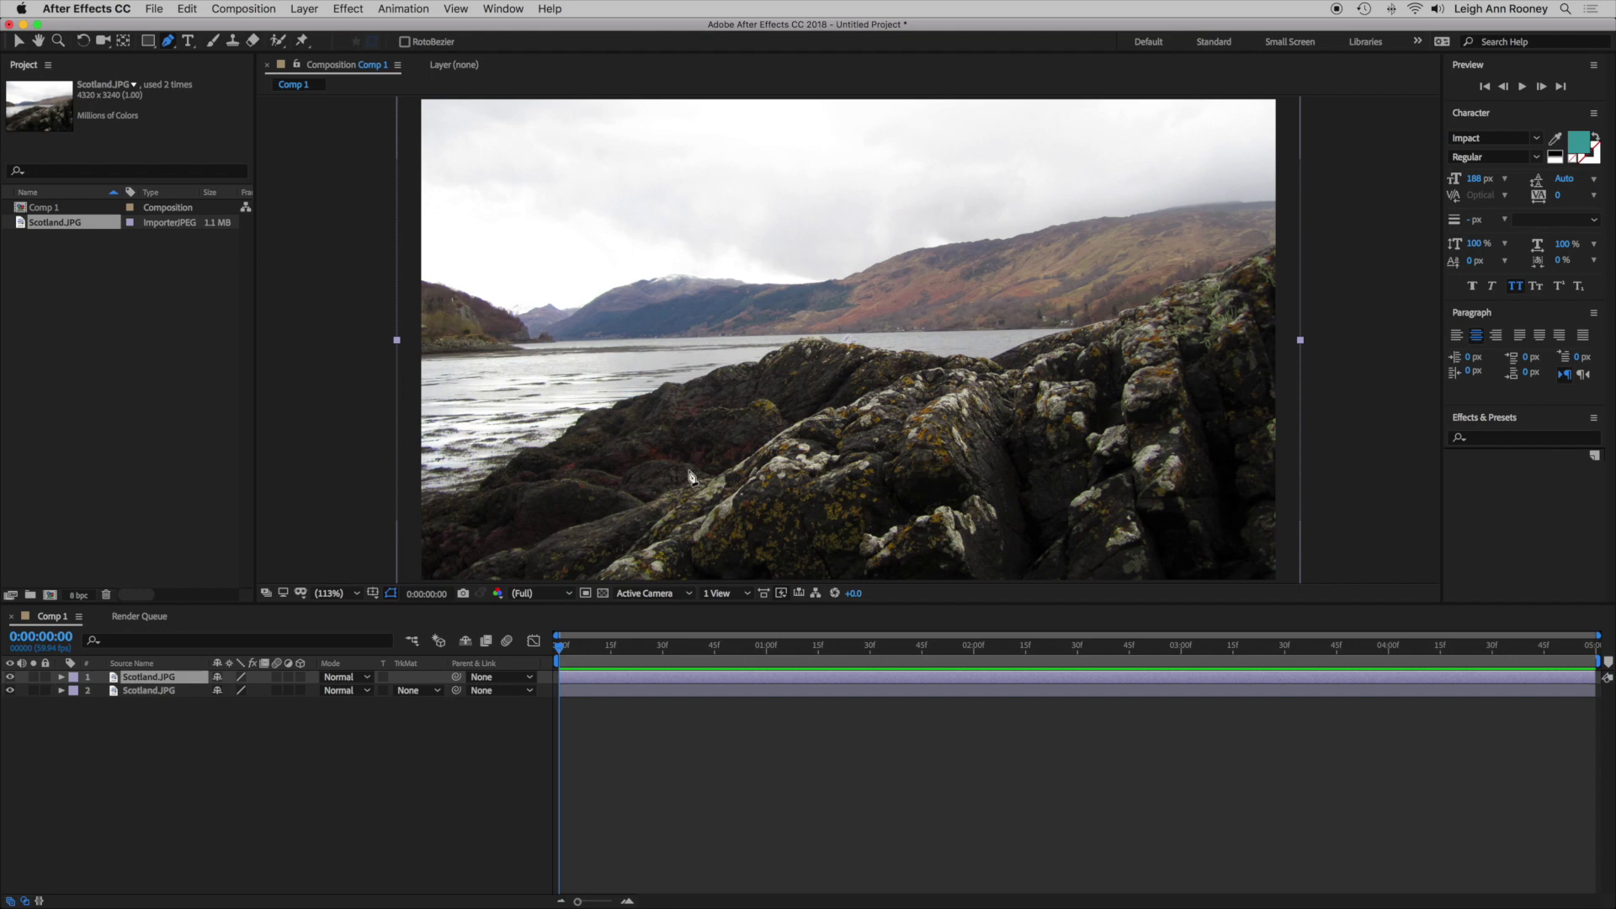
click(422, 498)
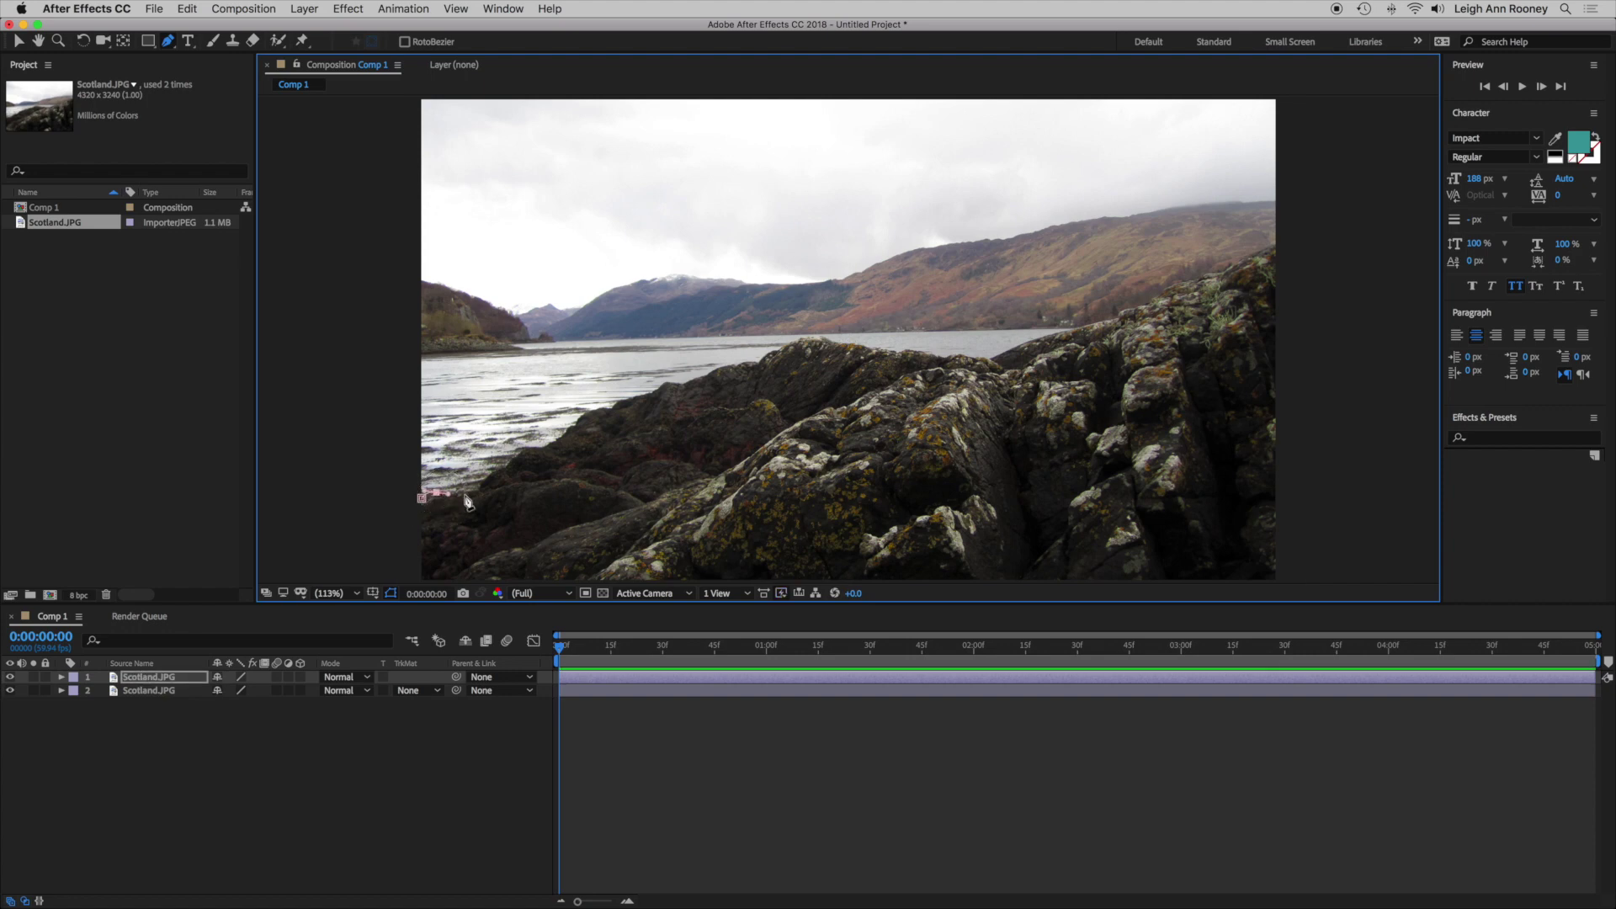
click(465, 494)
click(485, 482)
click(505, 466)
click(531, 451)
click(559, 439)
click(587, 414)
click(616, 403)
drag(666, 385, 675, 365)
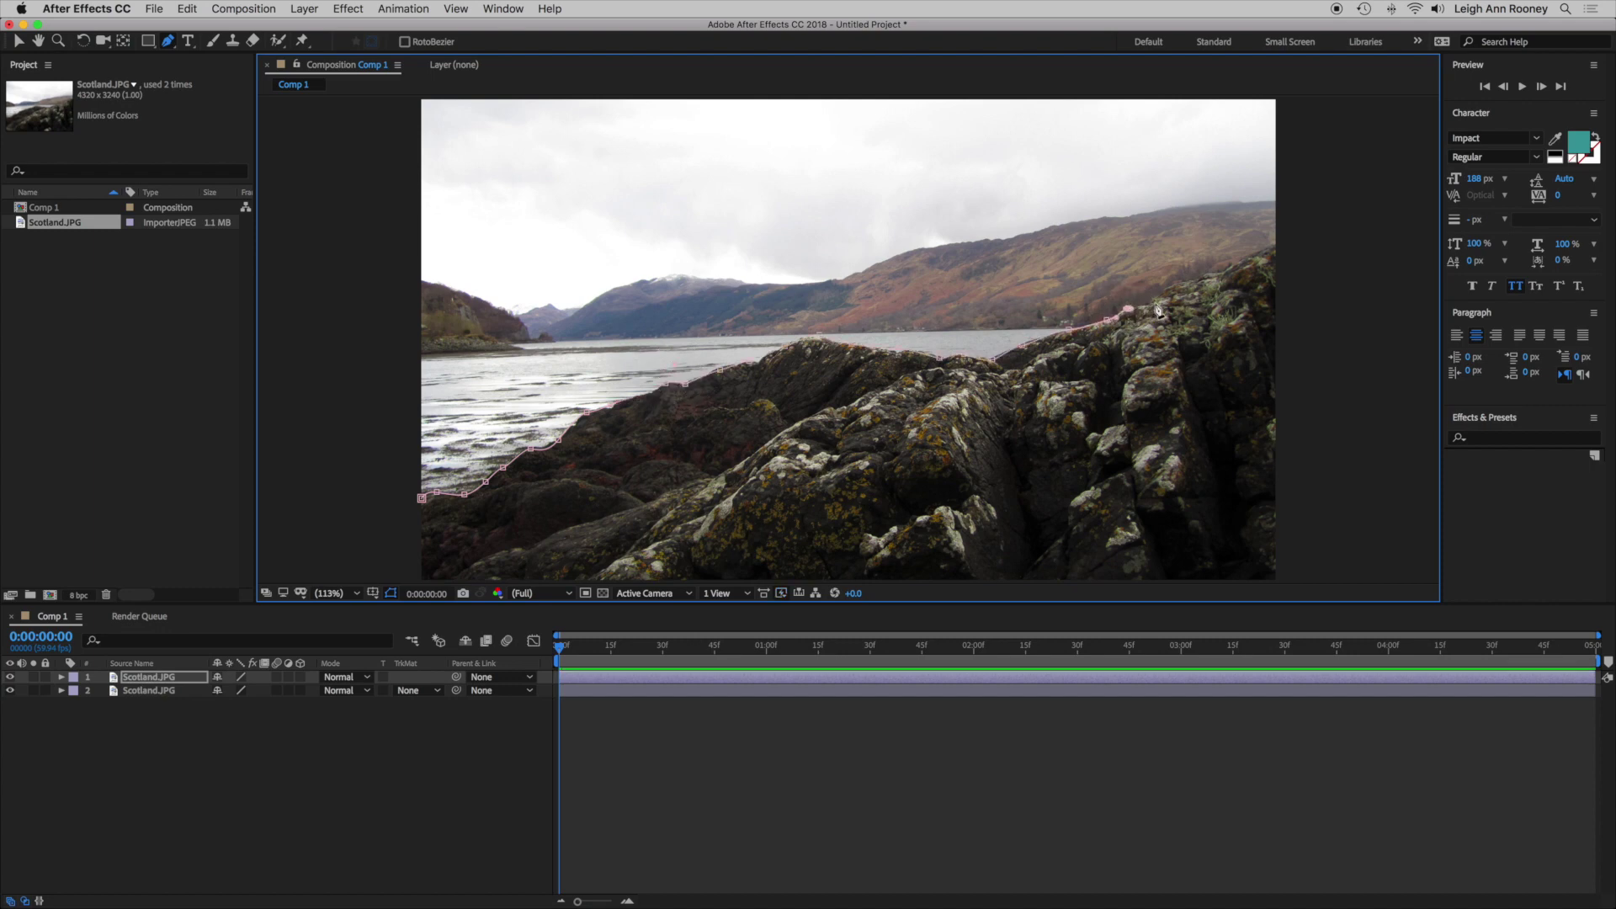
click(1155, 301)
click(1176, 284)
click(1195, 280)
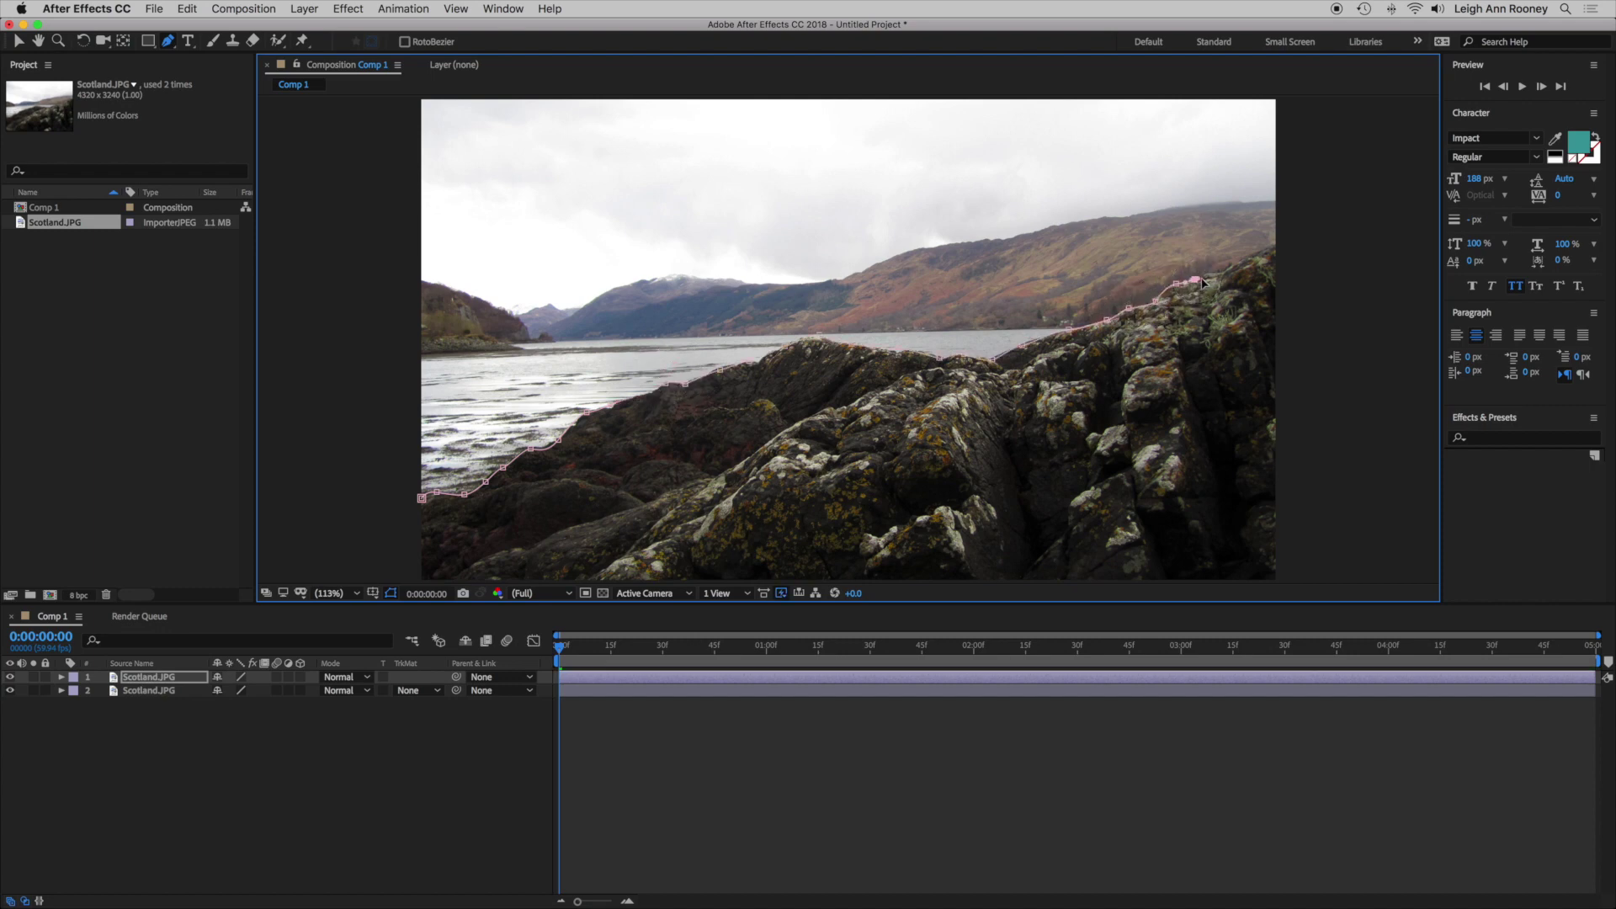
click(1215, 274)
drag(1229, 270, 1257, 250)
click(1271, 246)
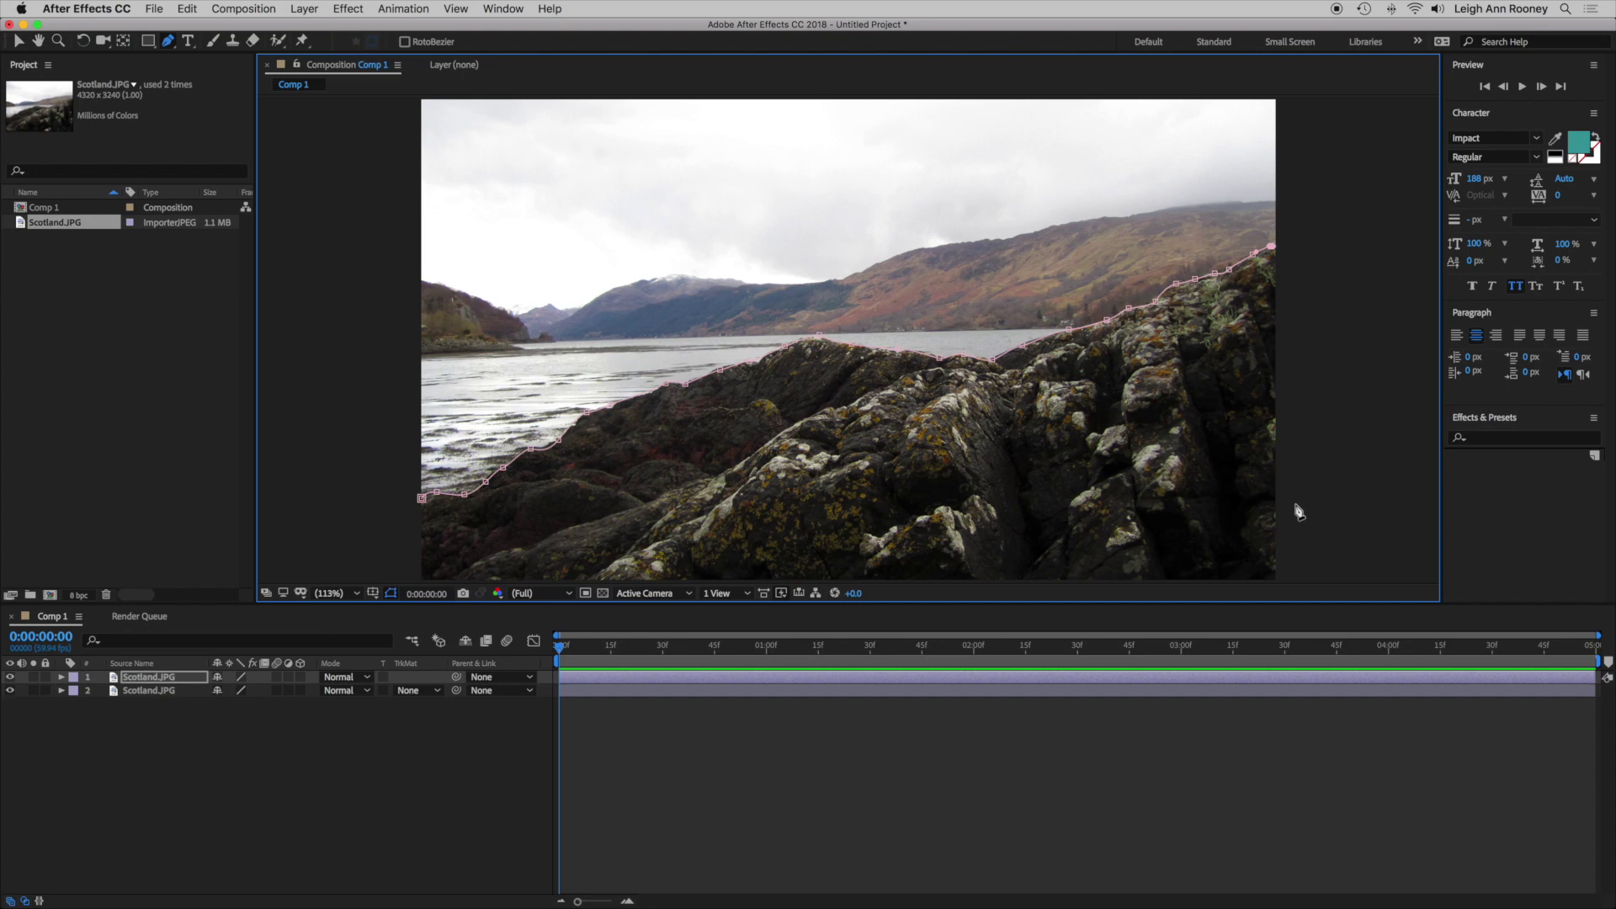
click(1276, 580)
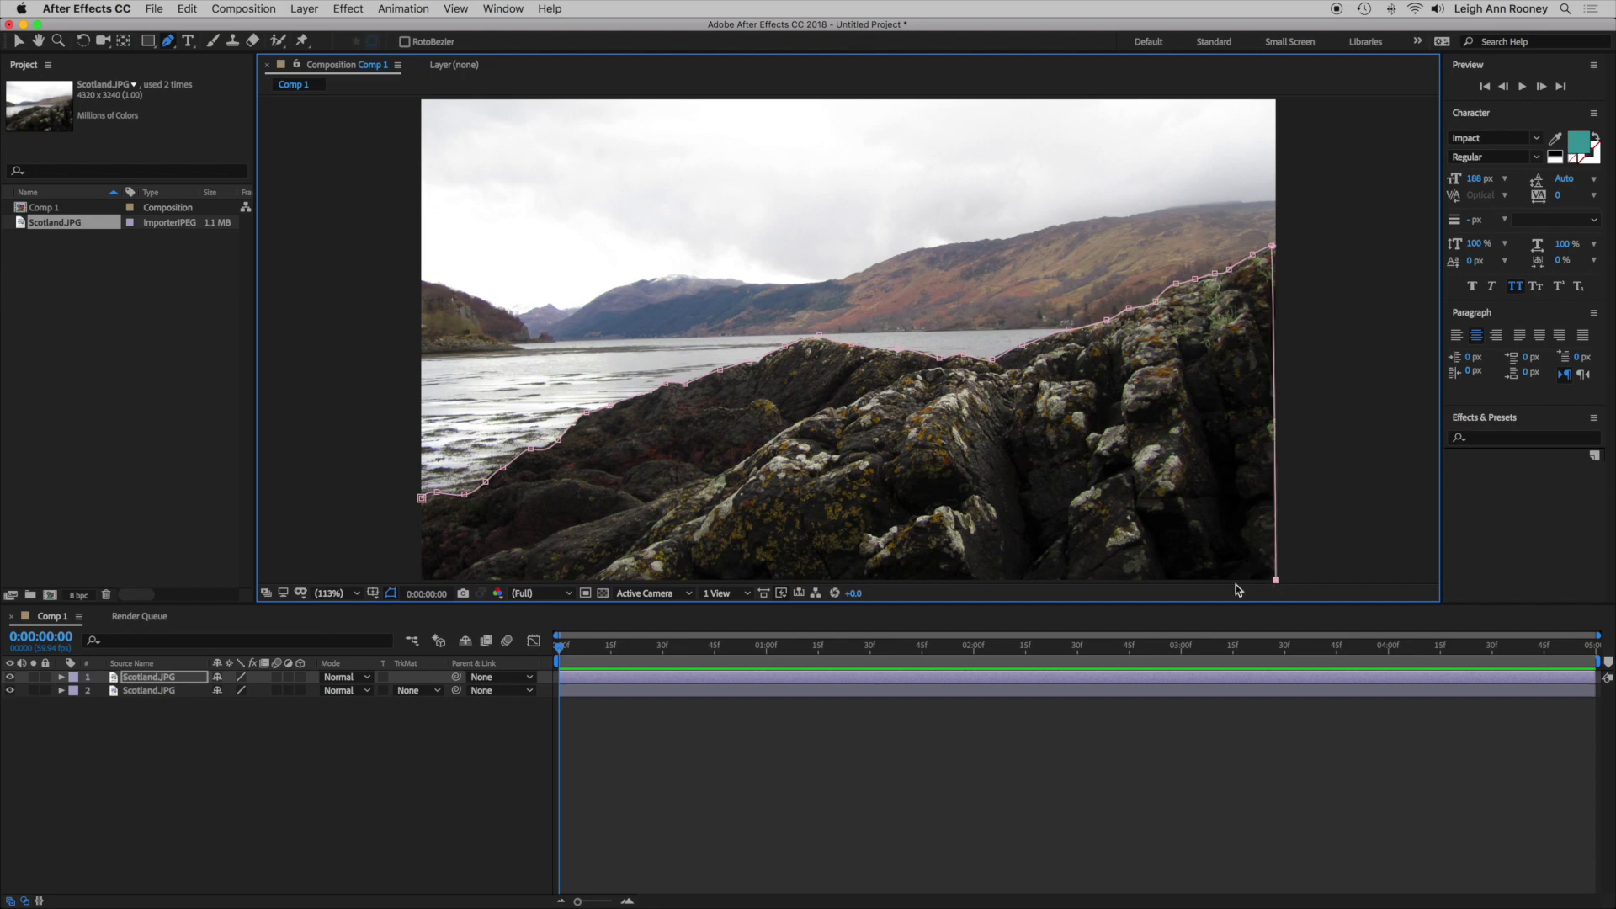
click(420, 580)
click(421, 500)
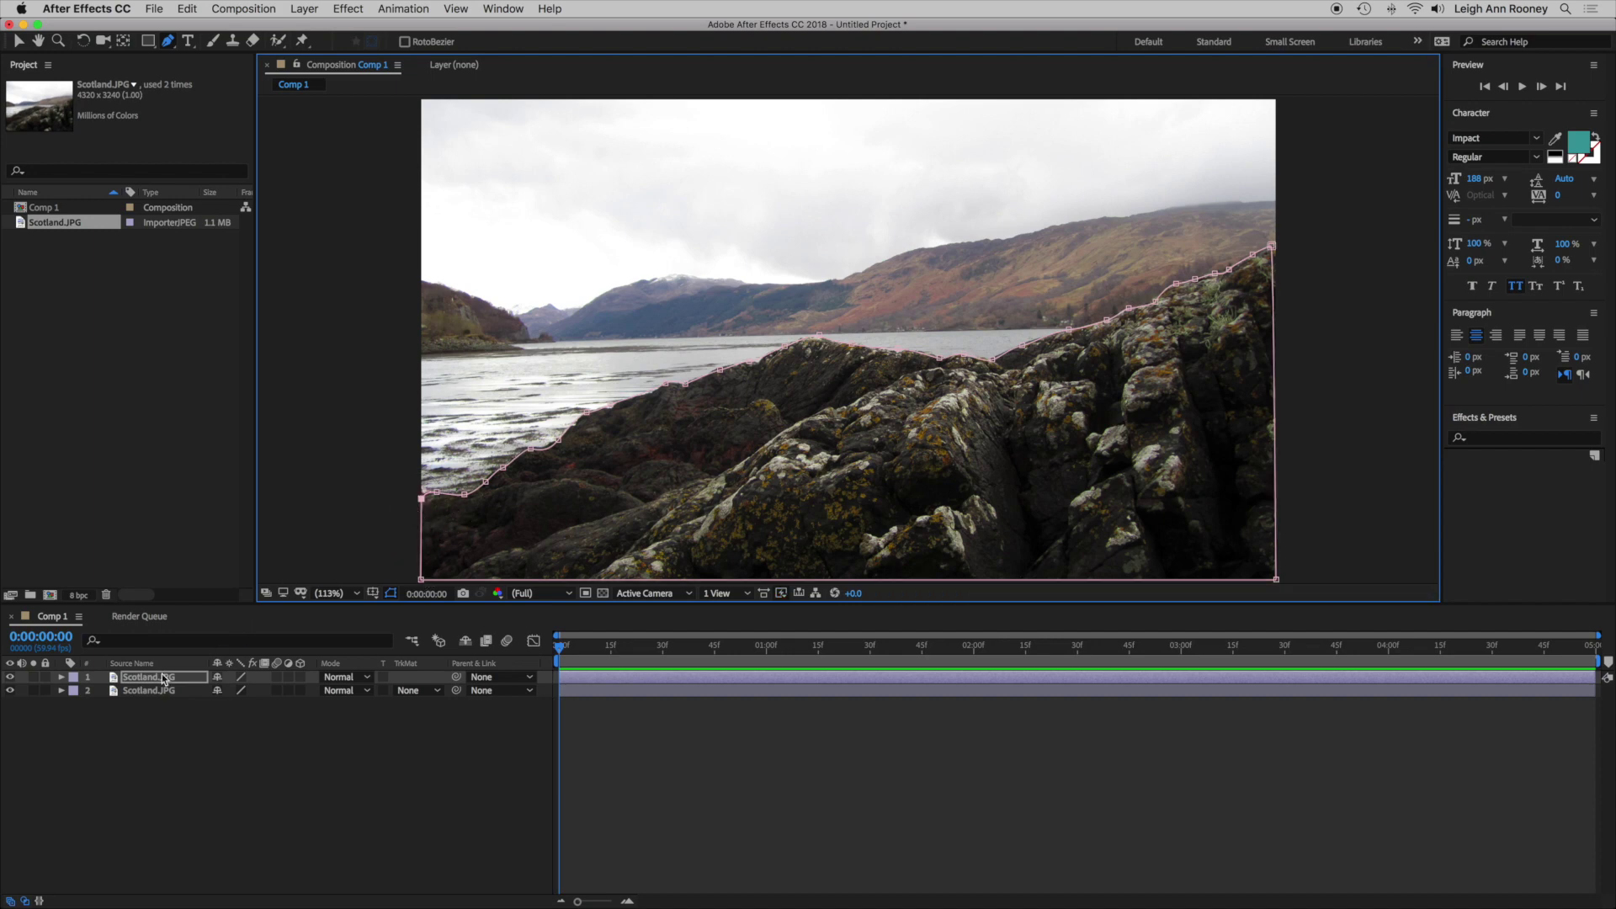
Toggle the lower Scotland.JPG layer's visibility off and on to check the masked rock foreground
click(10, 691)
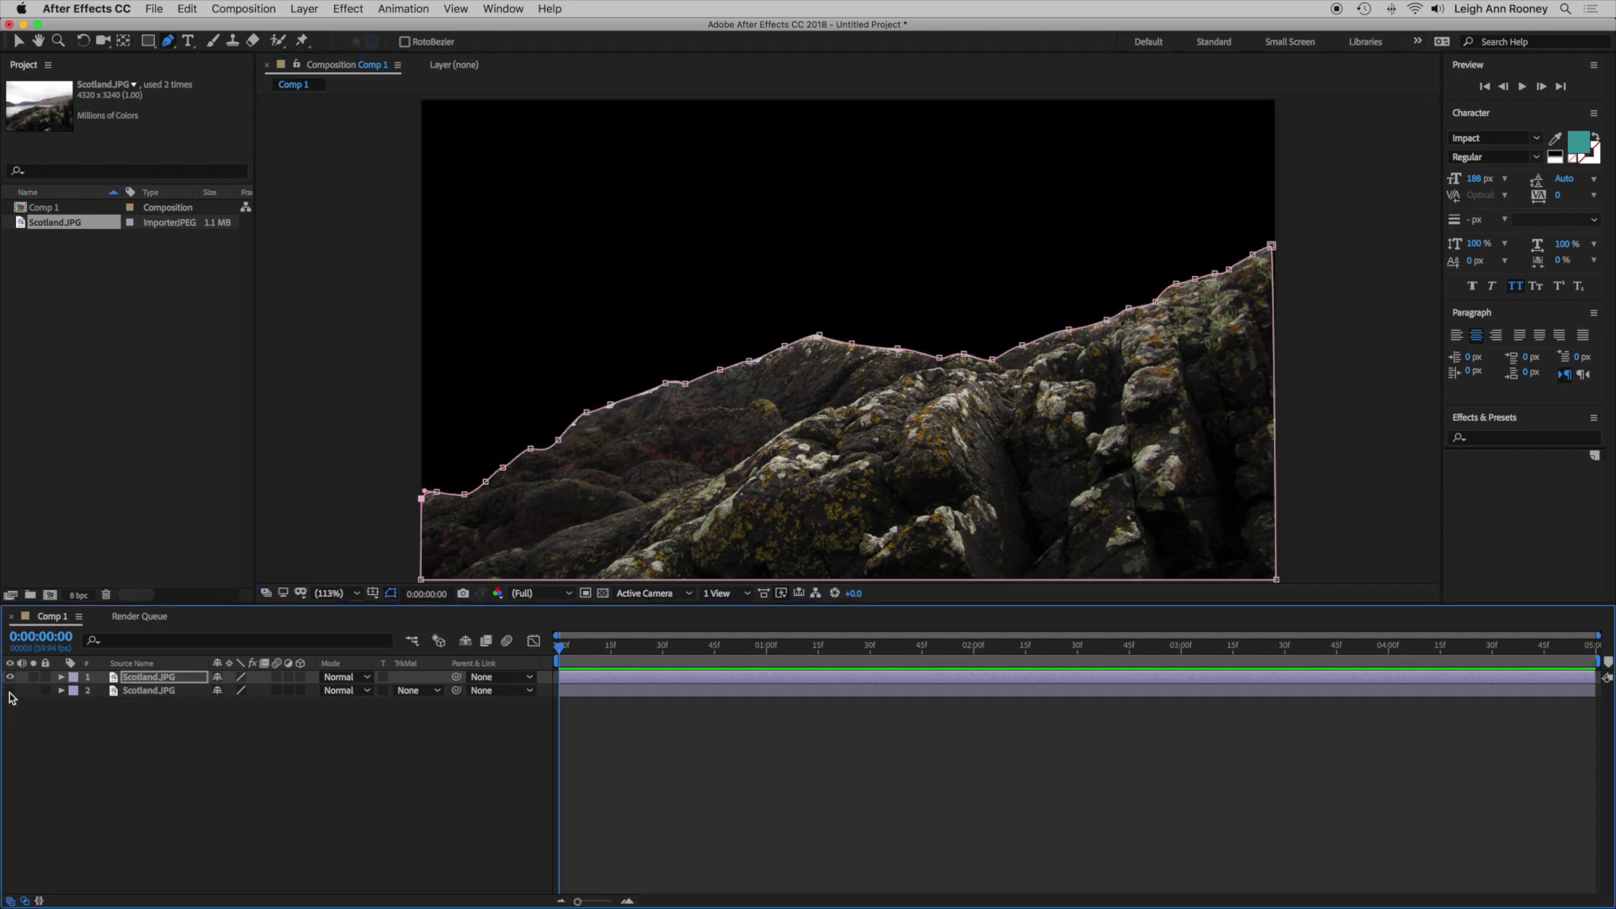
click(11, 692)
click(11, 692)
click(11, 692)
click(11, 691)
click(11, 692)
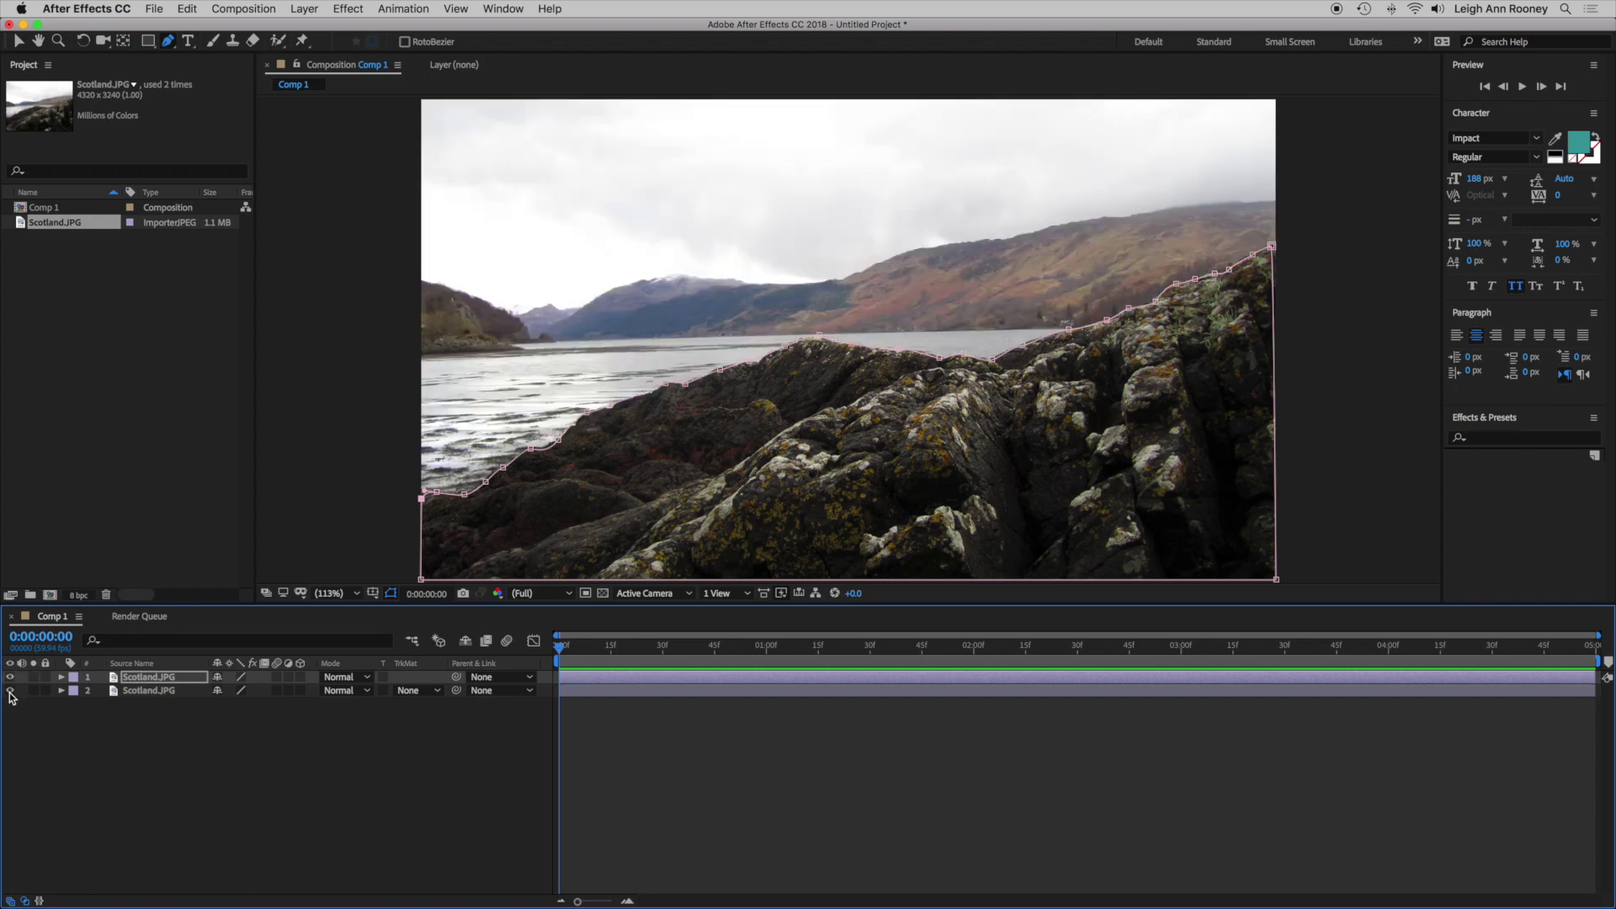
Deselect the layers and add the text "scotland" over the rocks as a new text layer
click(152, 850)
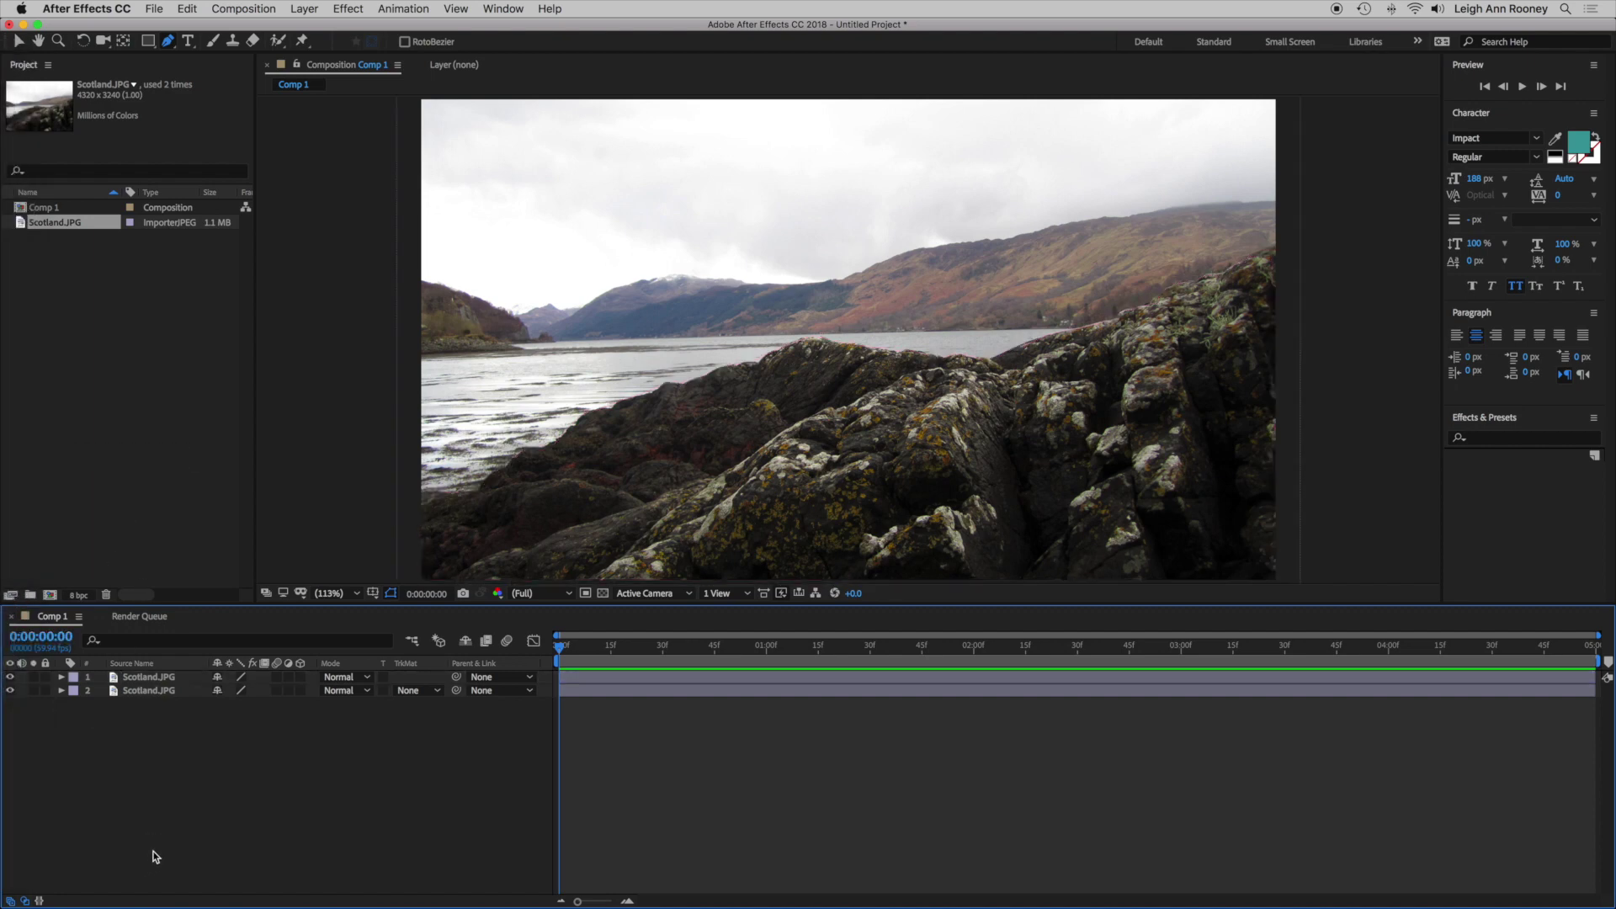
click(188, 41)
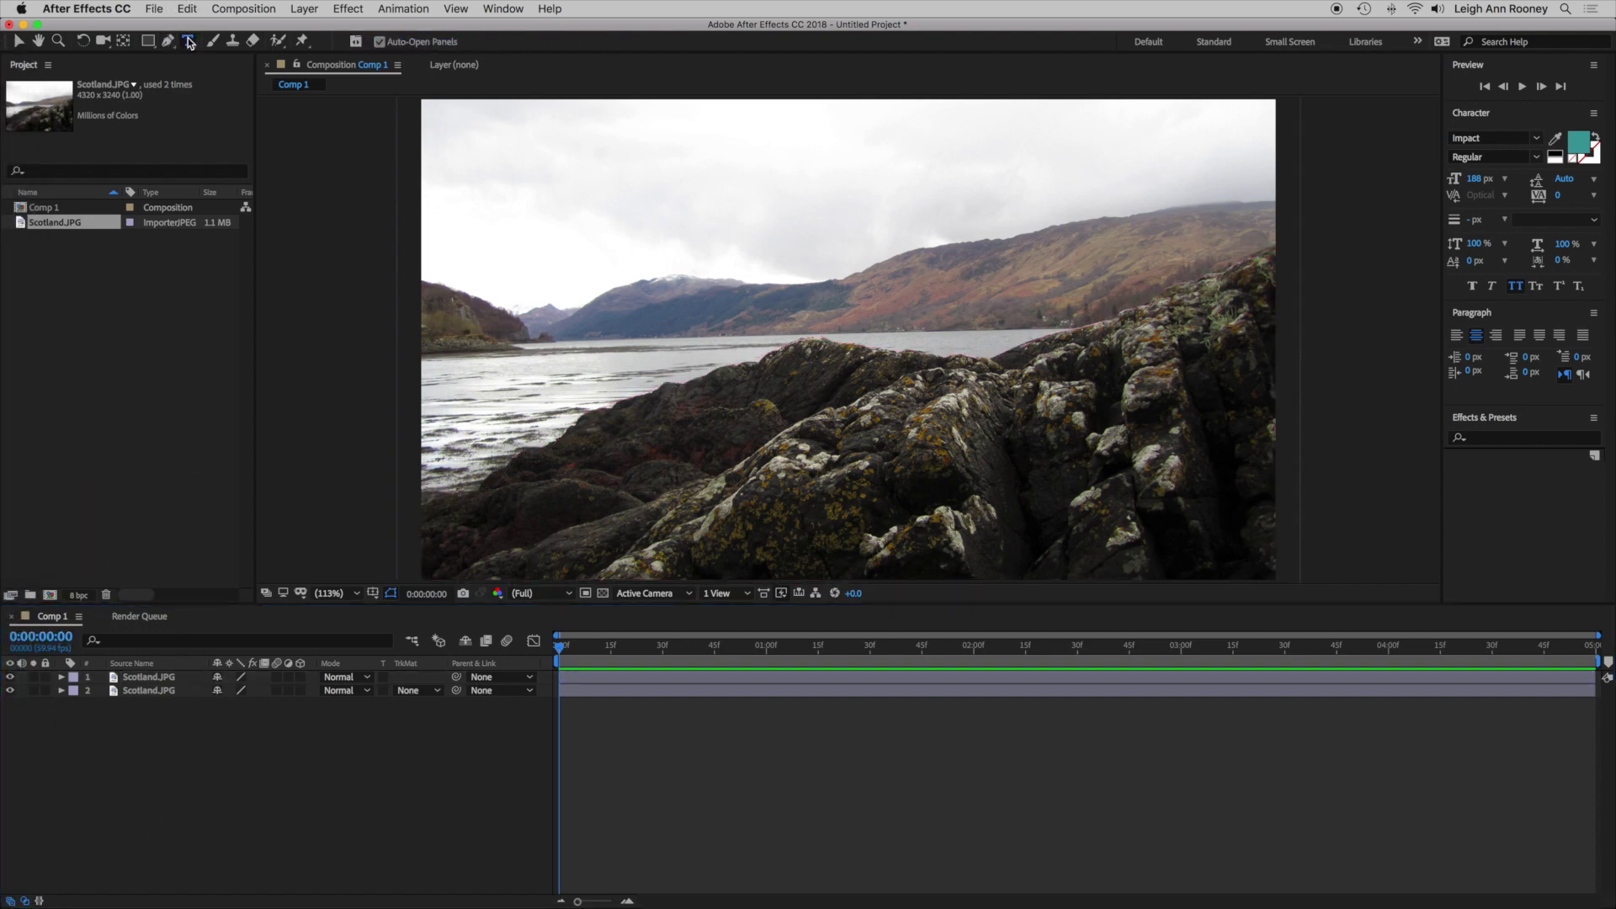
click(729, 489)
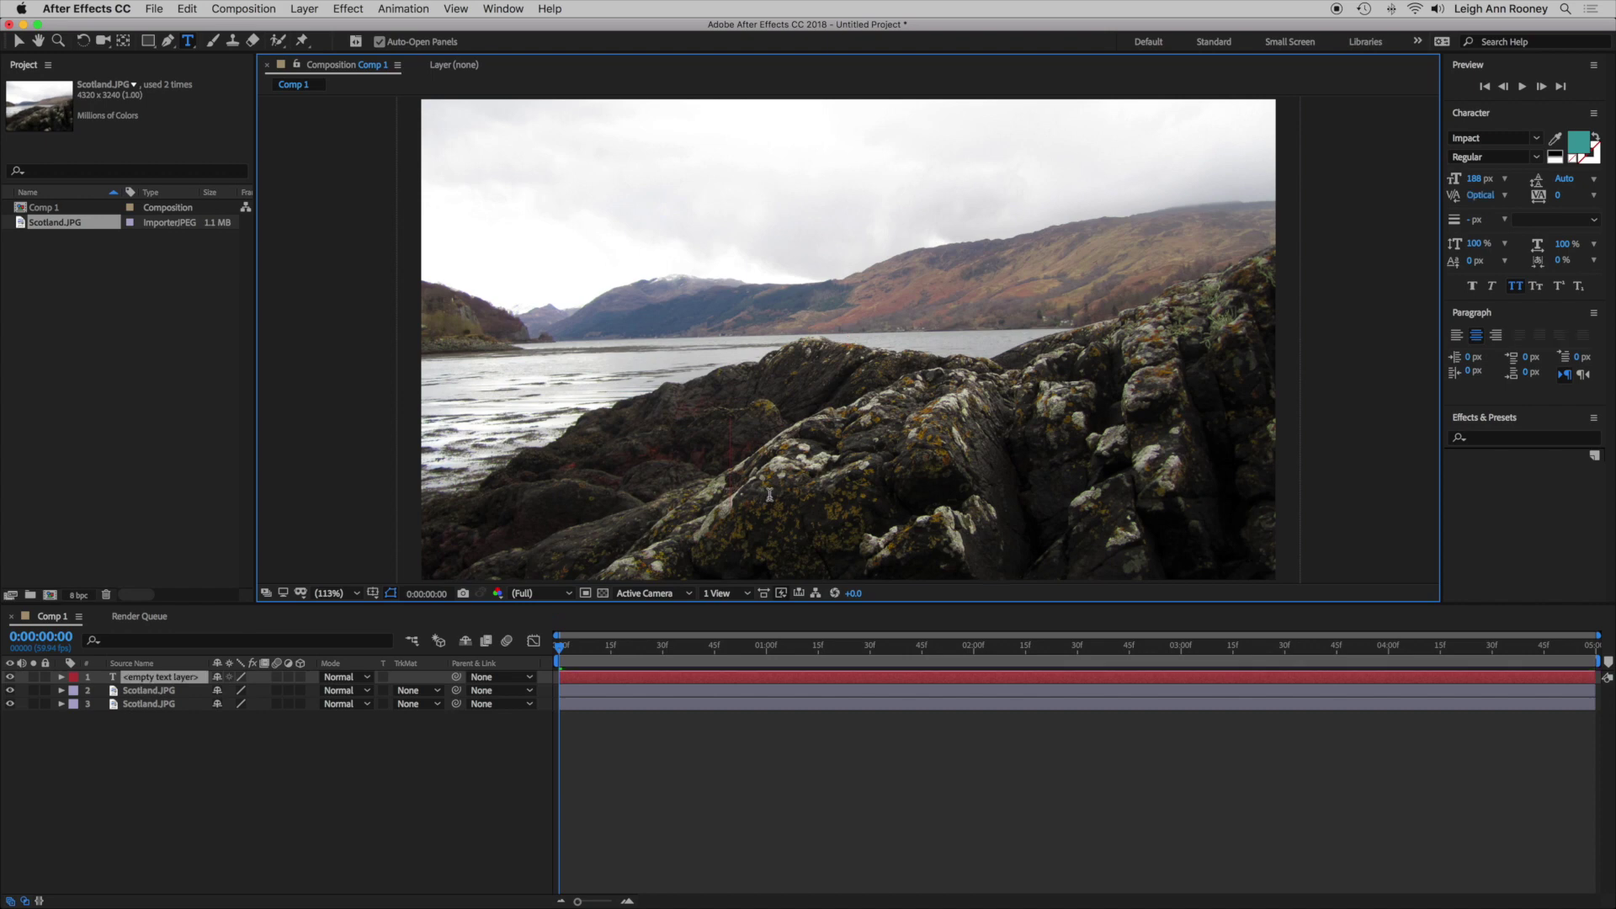
text(scot)
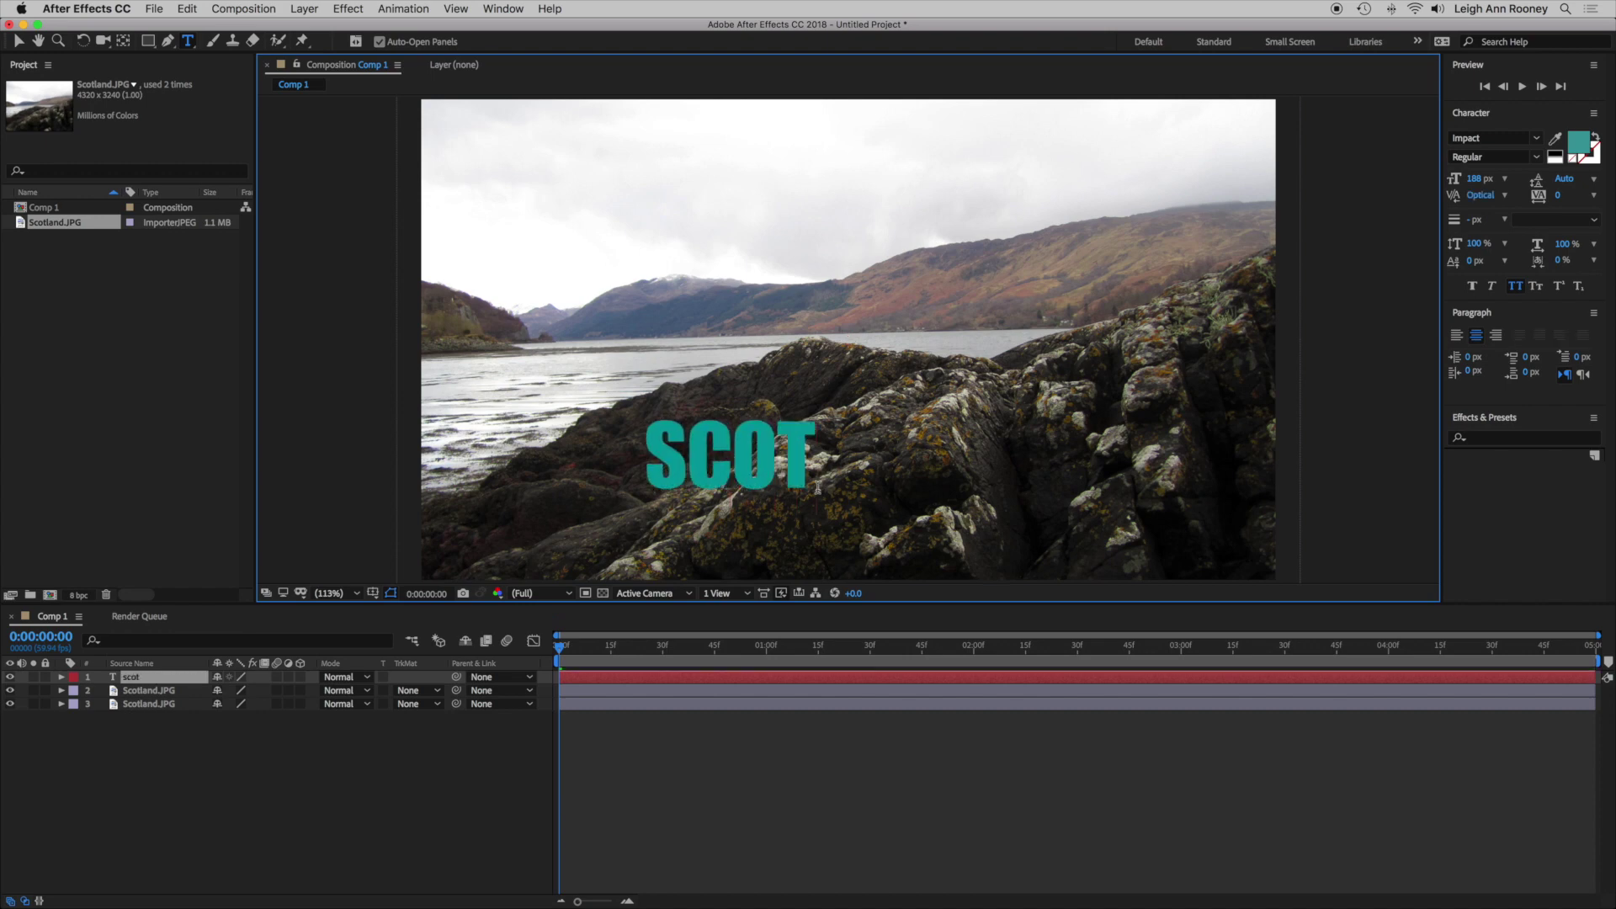
text(land)
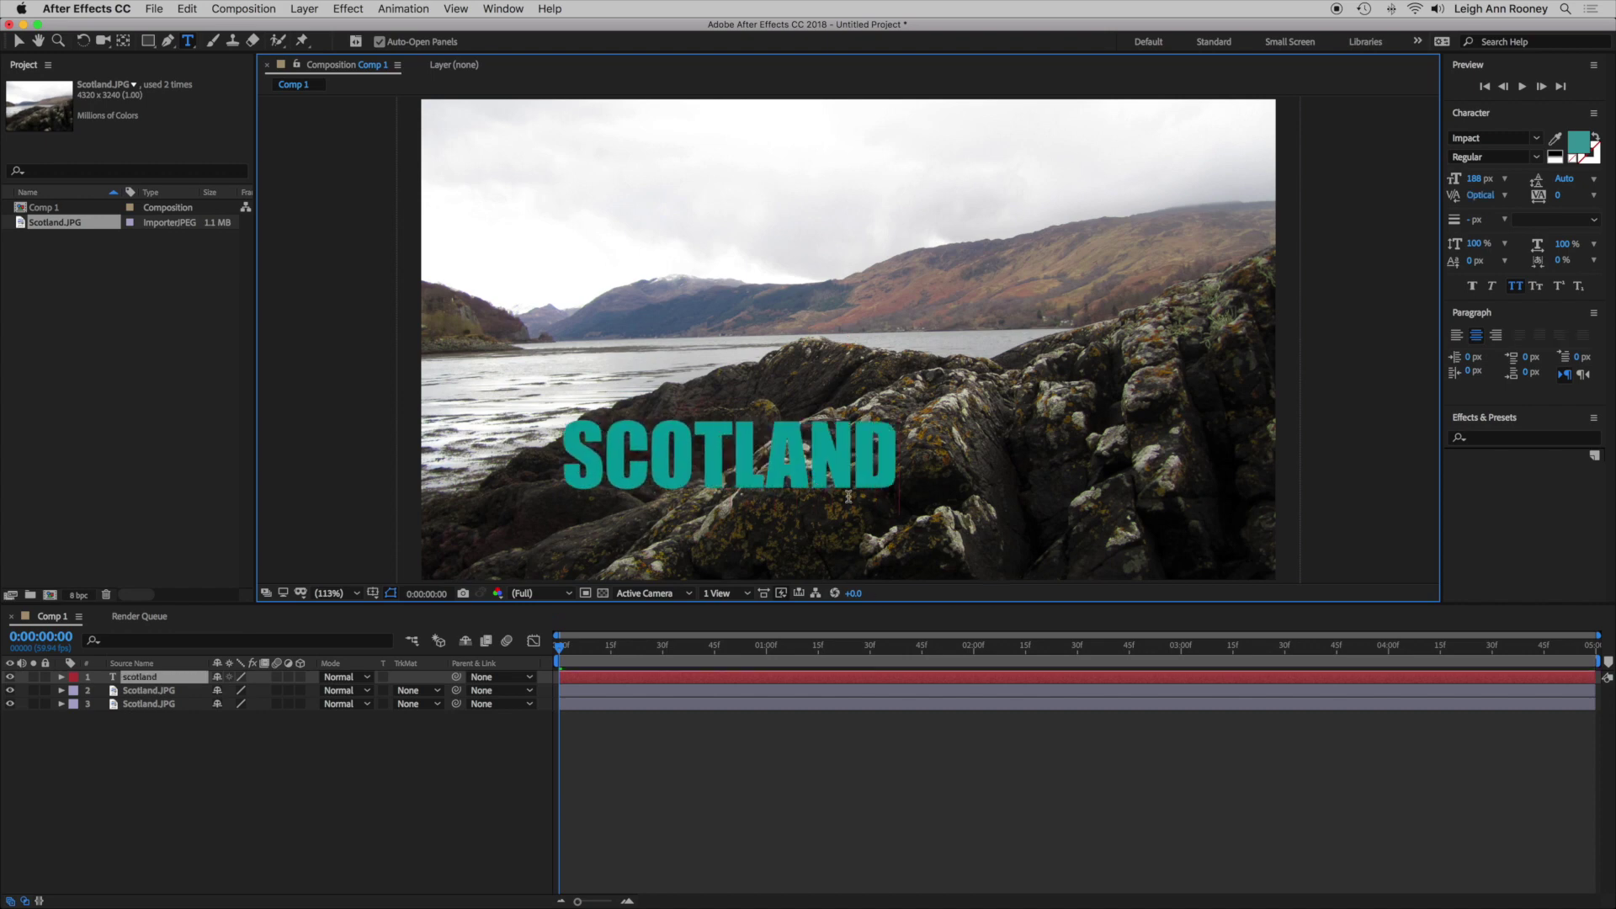
Place the scotland text layer between the two Scotland.JPG layers and move the text down to the frame's lower centre
mouse_move(143, 679)
mouse_down()
mouse_move(126, 686)
mouse_move(146, 694)
mouse_up()
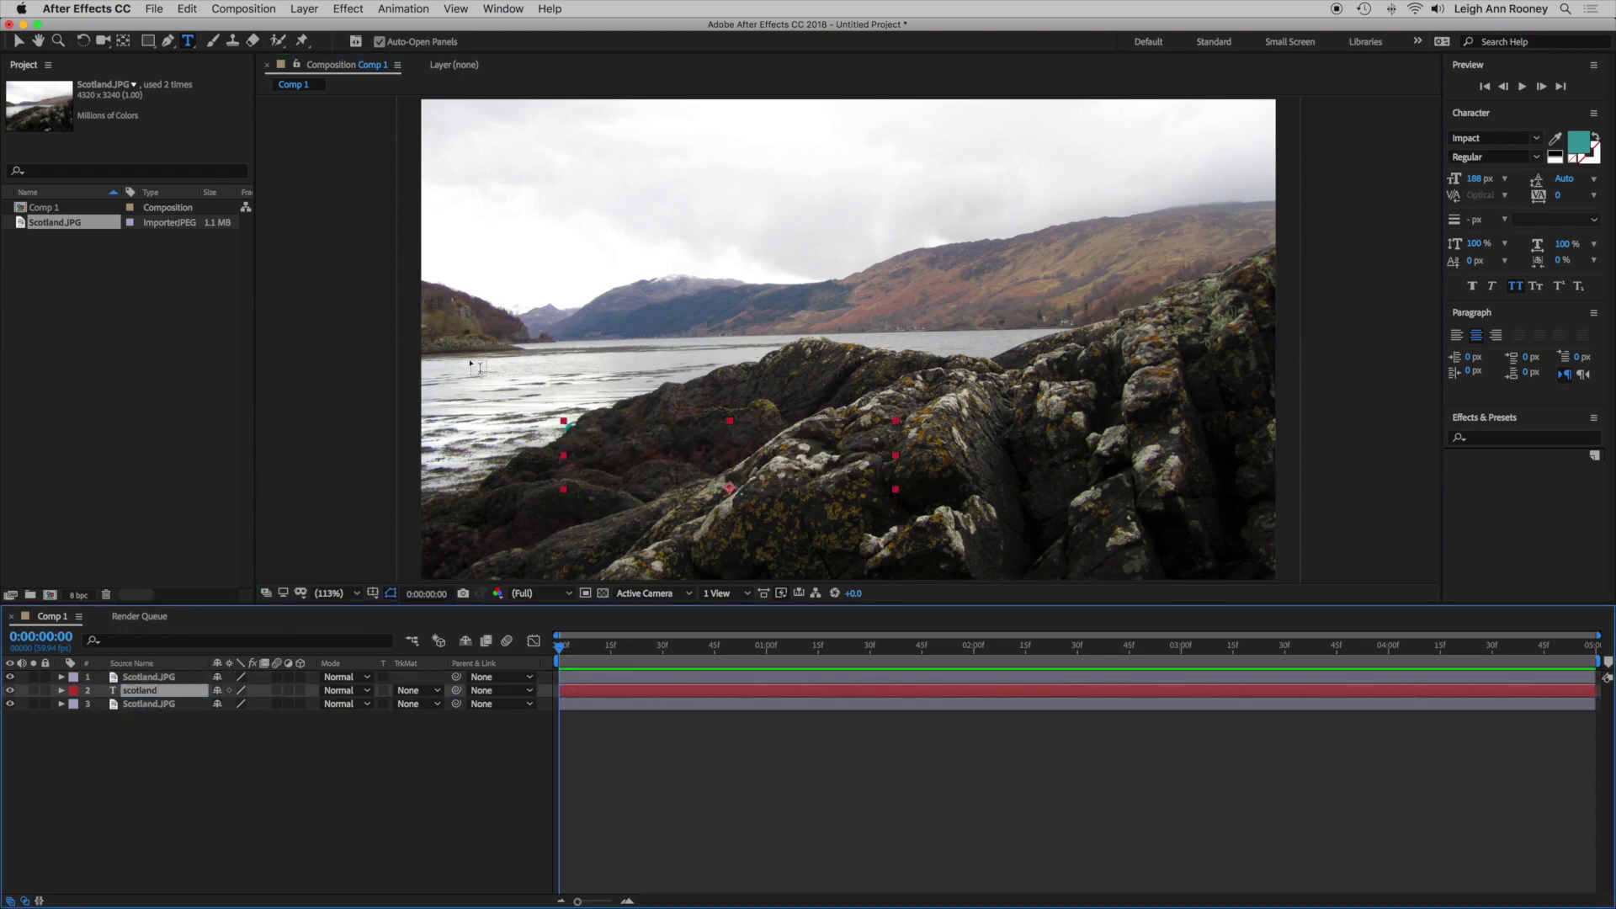
click(18, 42)
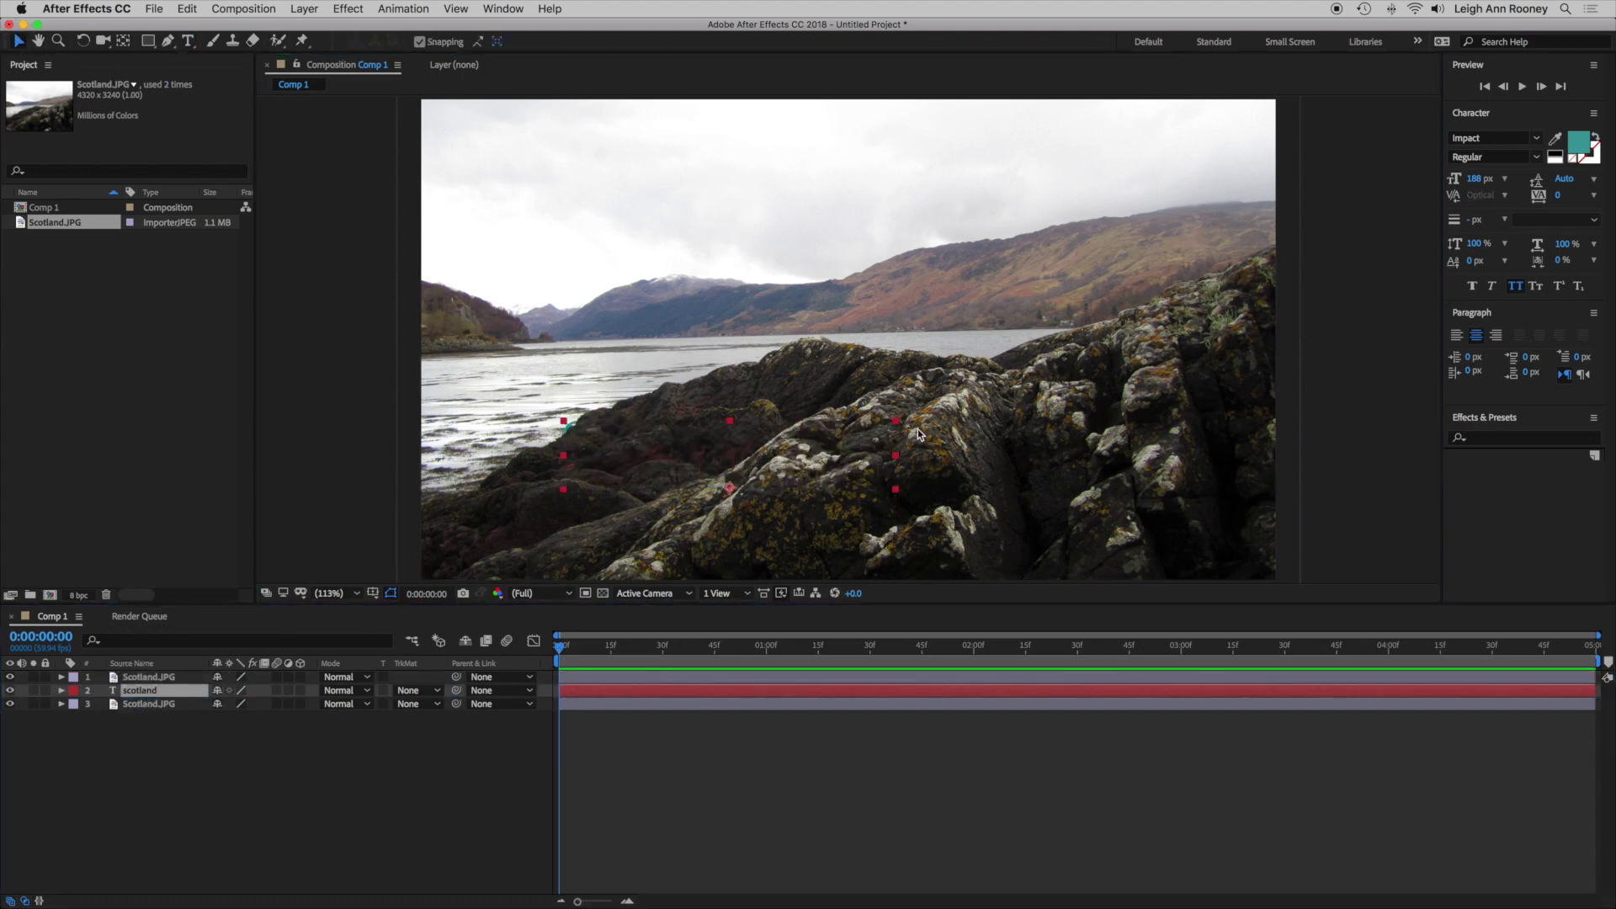
drag(705, 432, 846, 515)
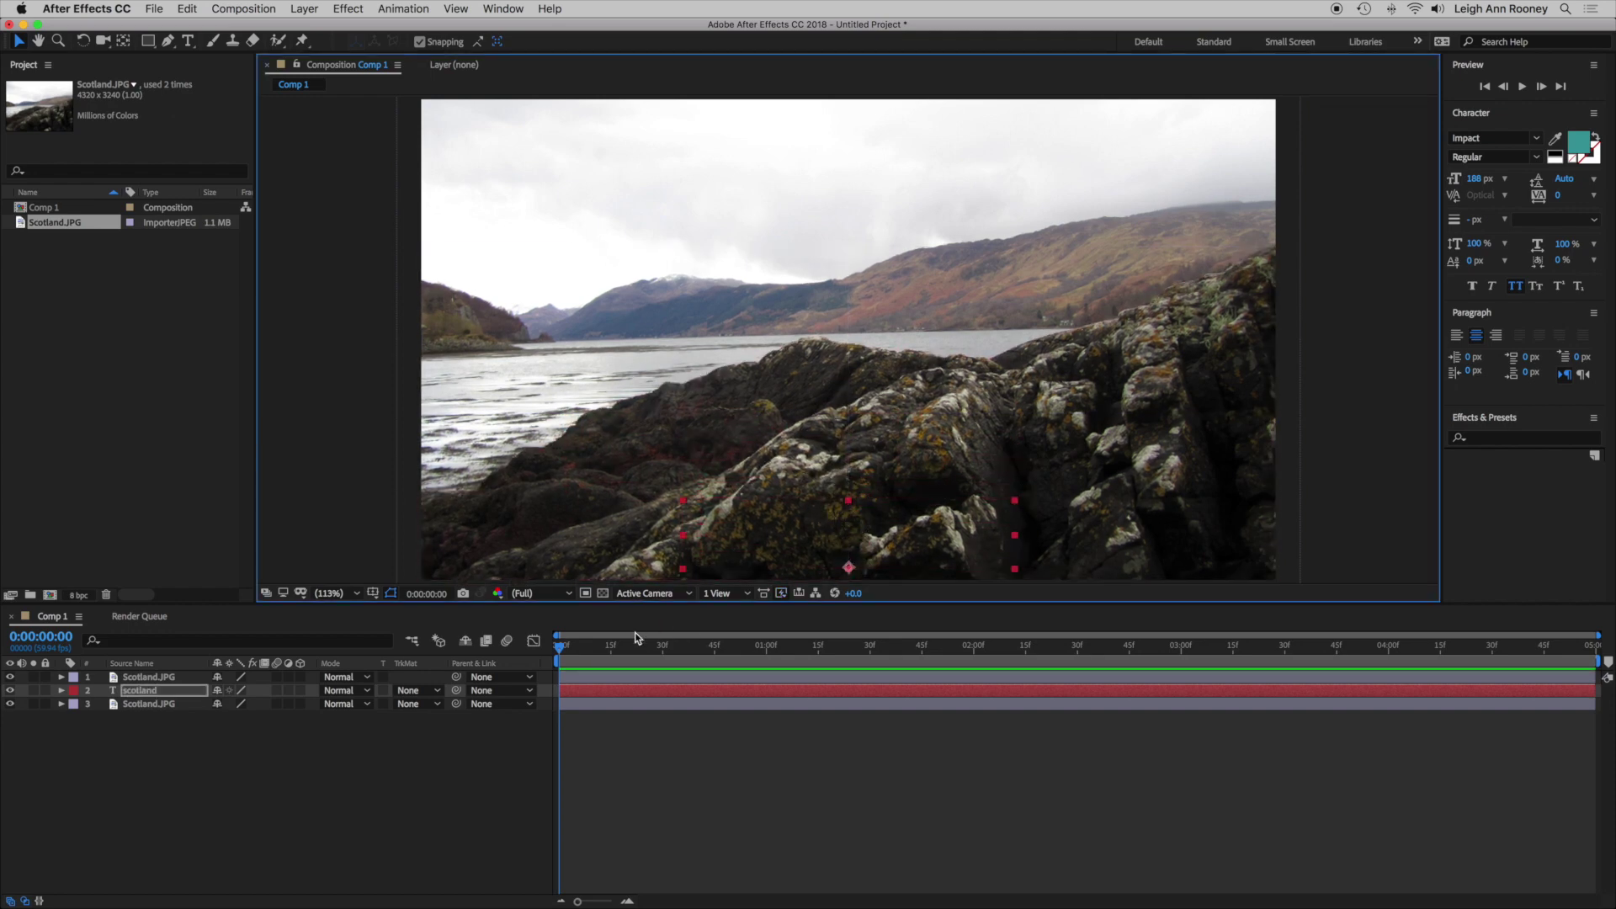
Animate the scotland text's Position with keyframes at 0:00:00:00 and 0:00:01:48, raising it vertically to the frame's top edge at about 961, 130
click(60, 691)
click(74, 717)
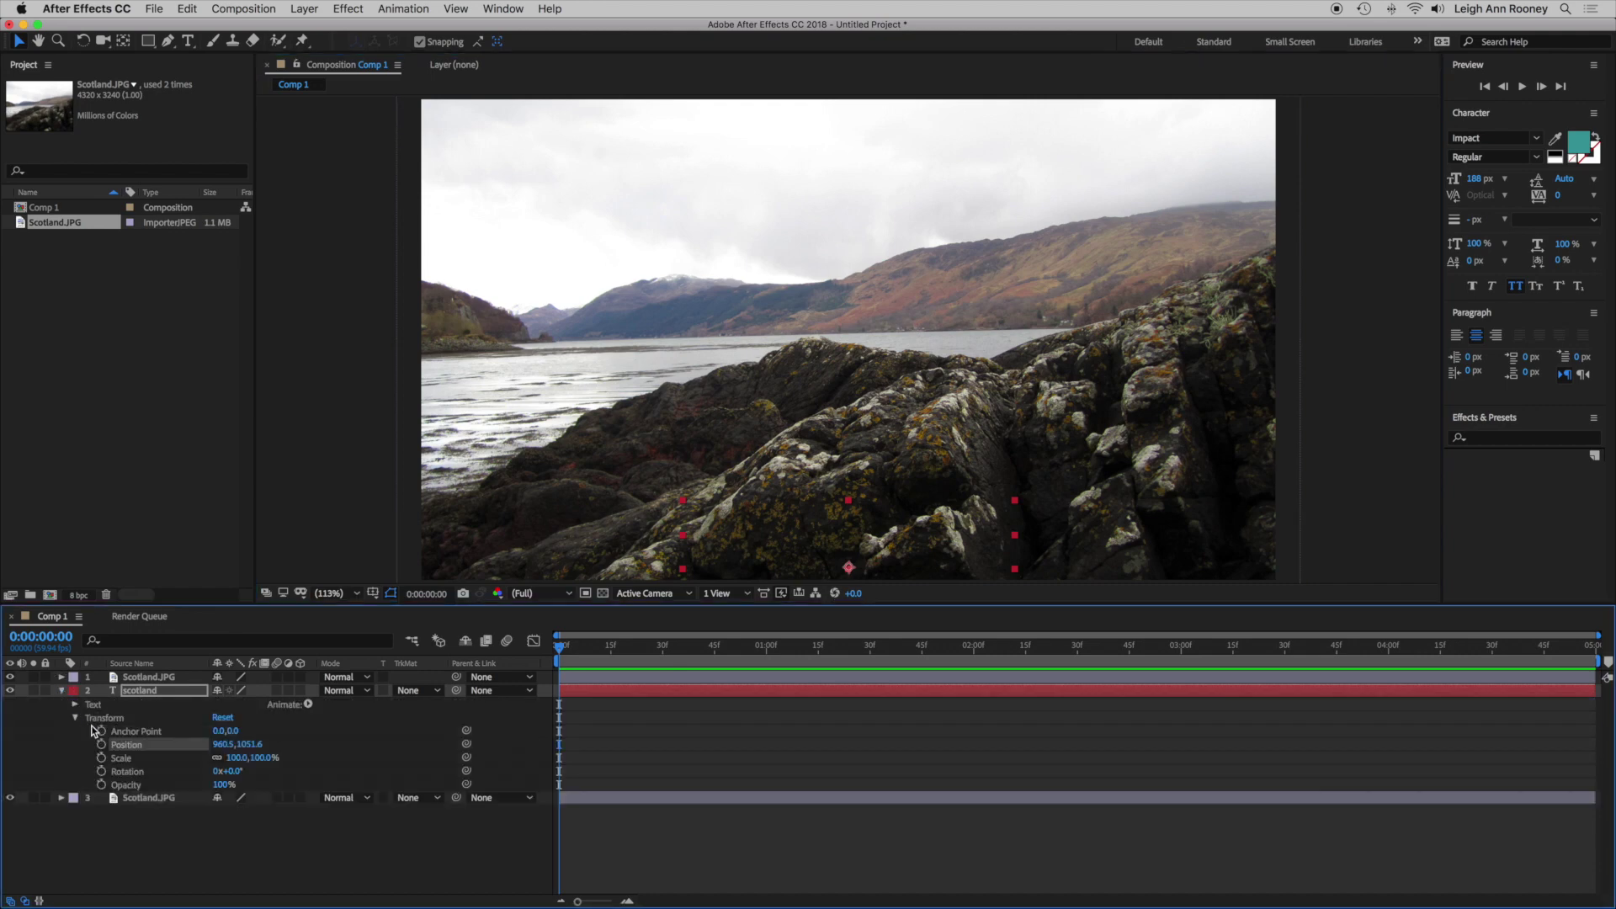
click(101, 744)
drag(571, 654, 932, 653)
drag(852, 539, 849, 127)
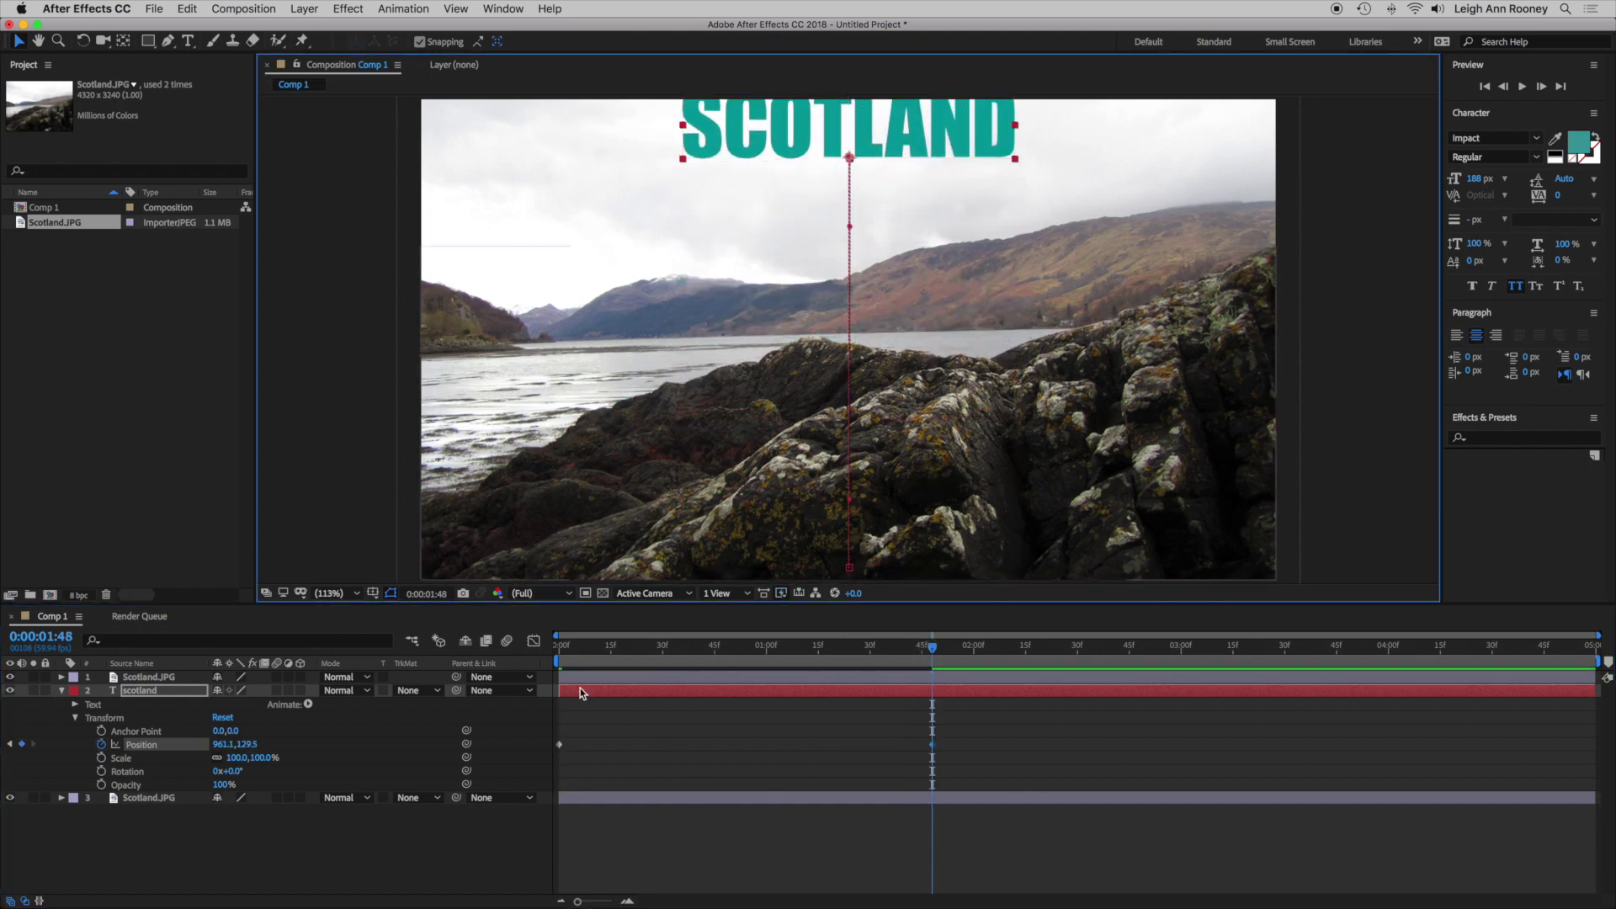
Preview the text's rise from behind the rocks, pausing partway, and replay it from near the start of the composition
drag(917, 648, 472, 647)
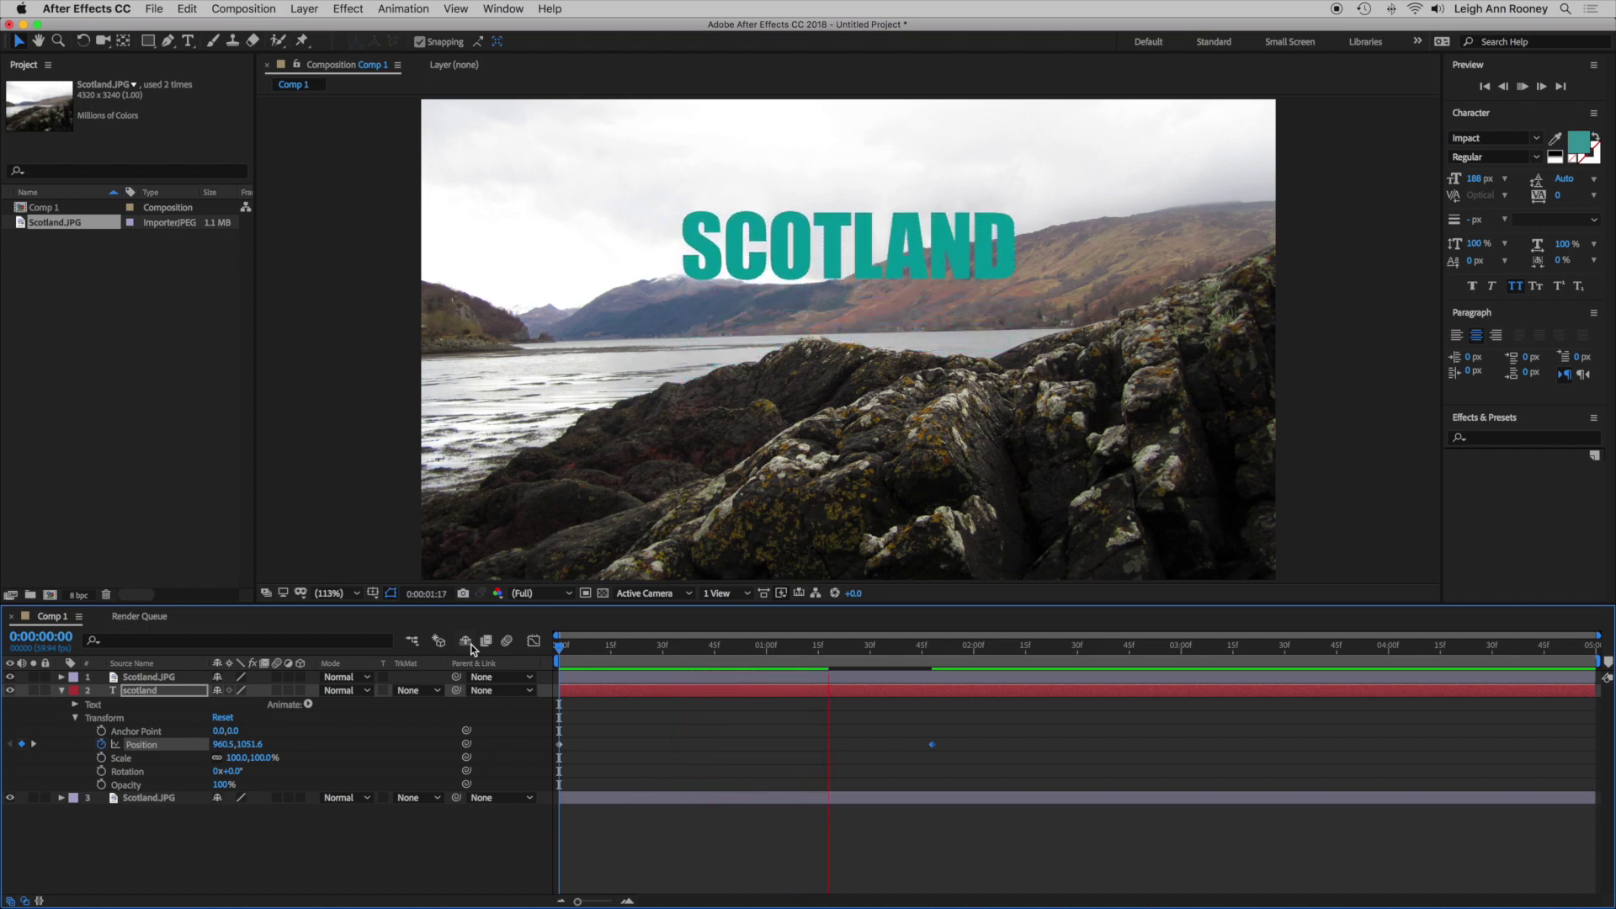
key(space)
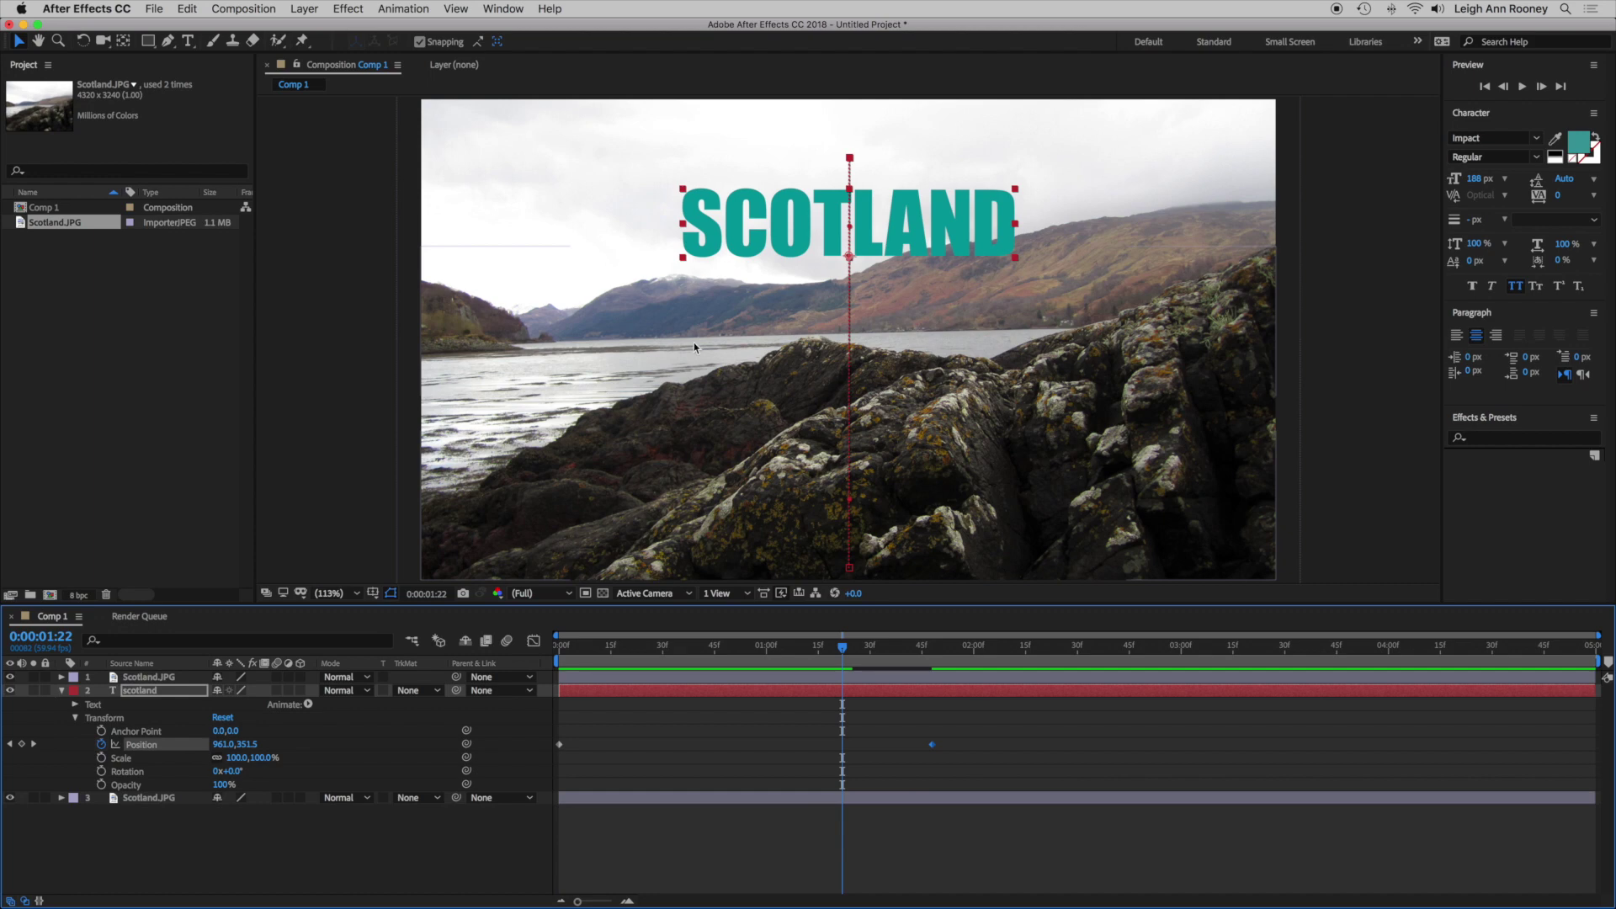
key(space)
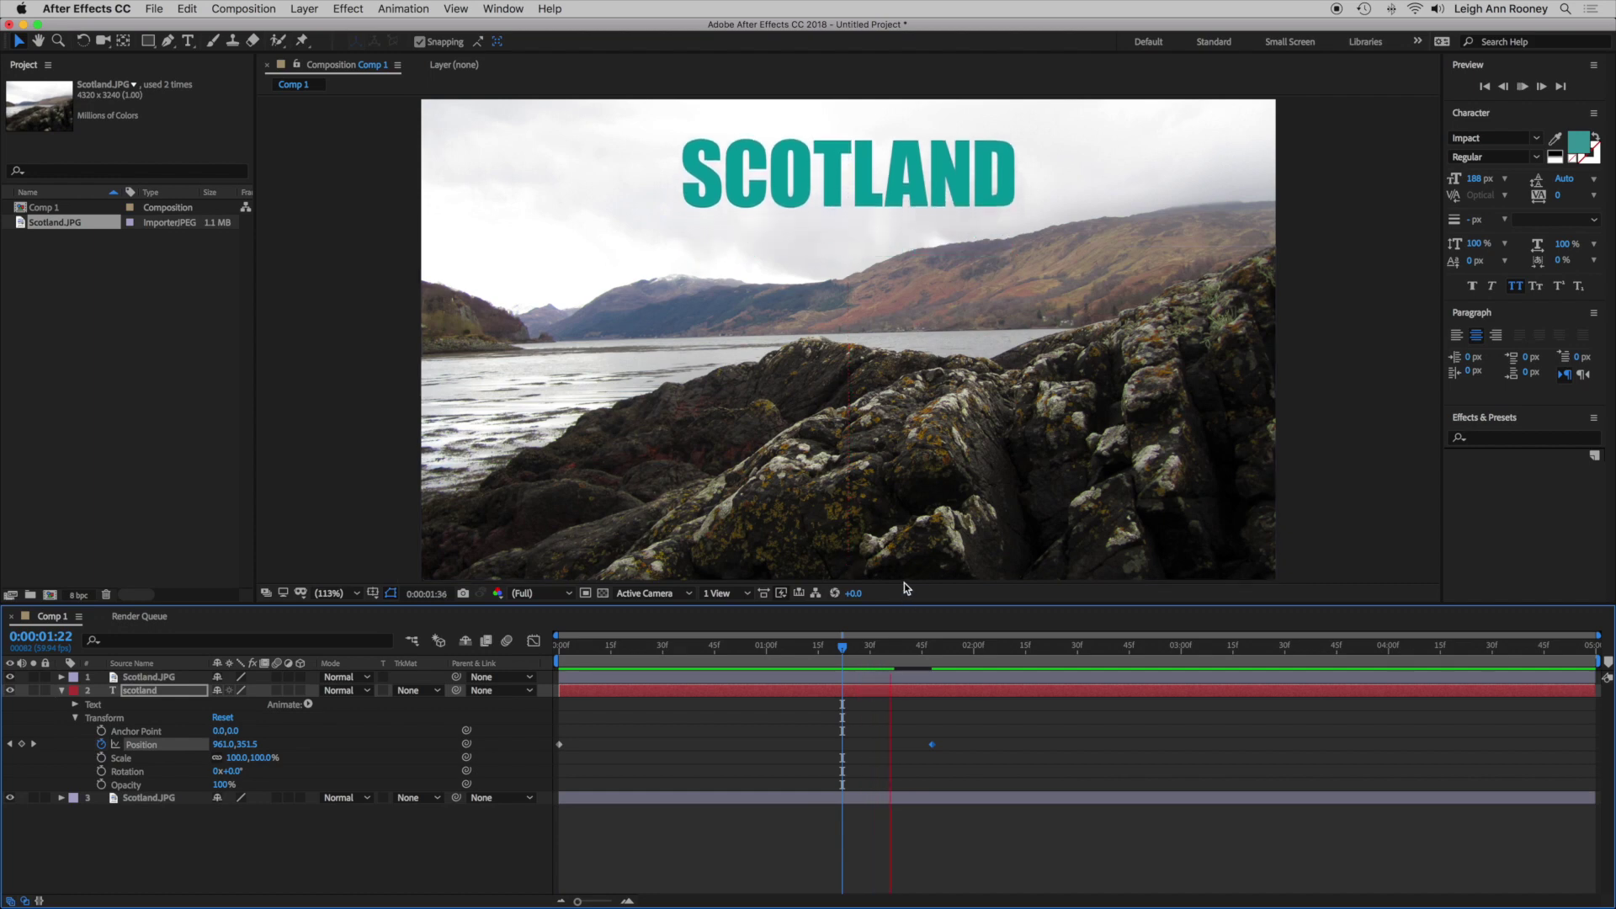
key(space)
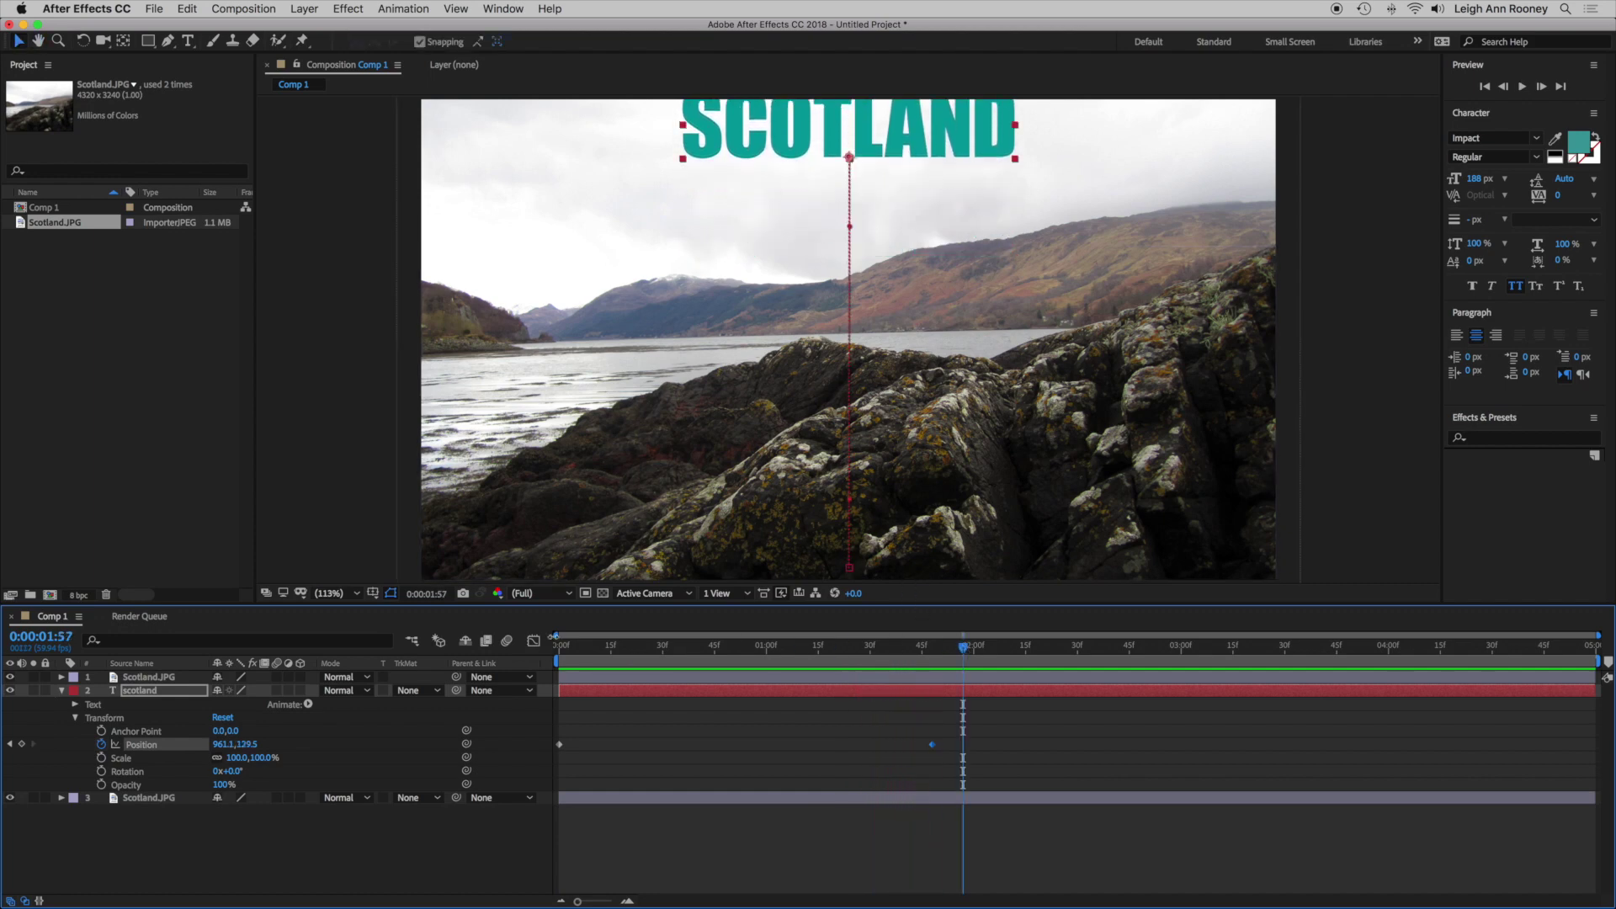
click(569, 649)
key(space)
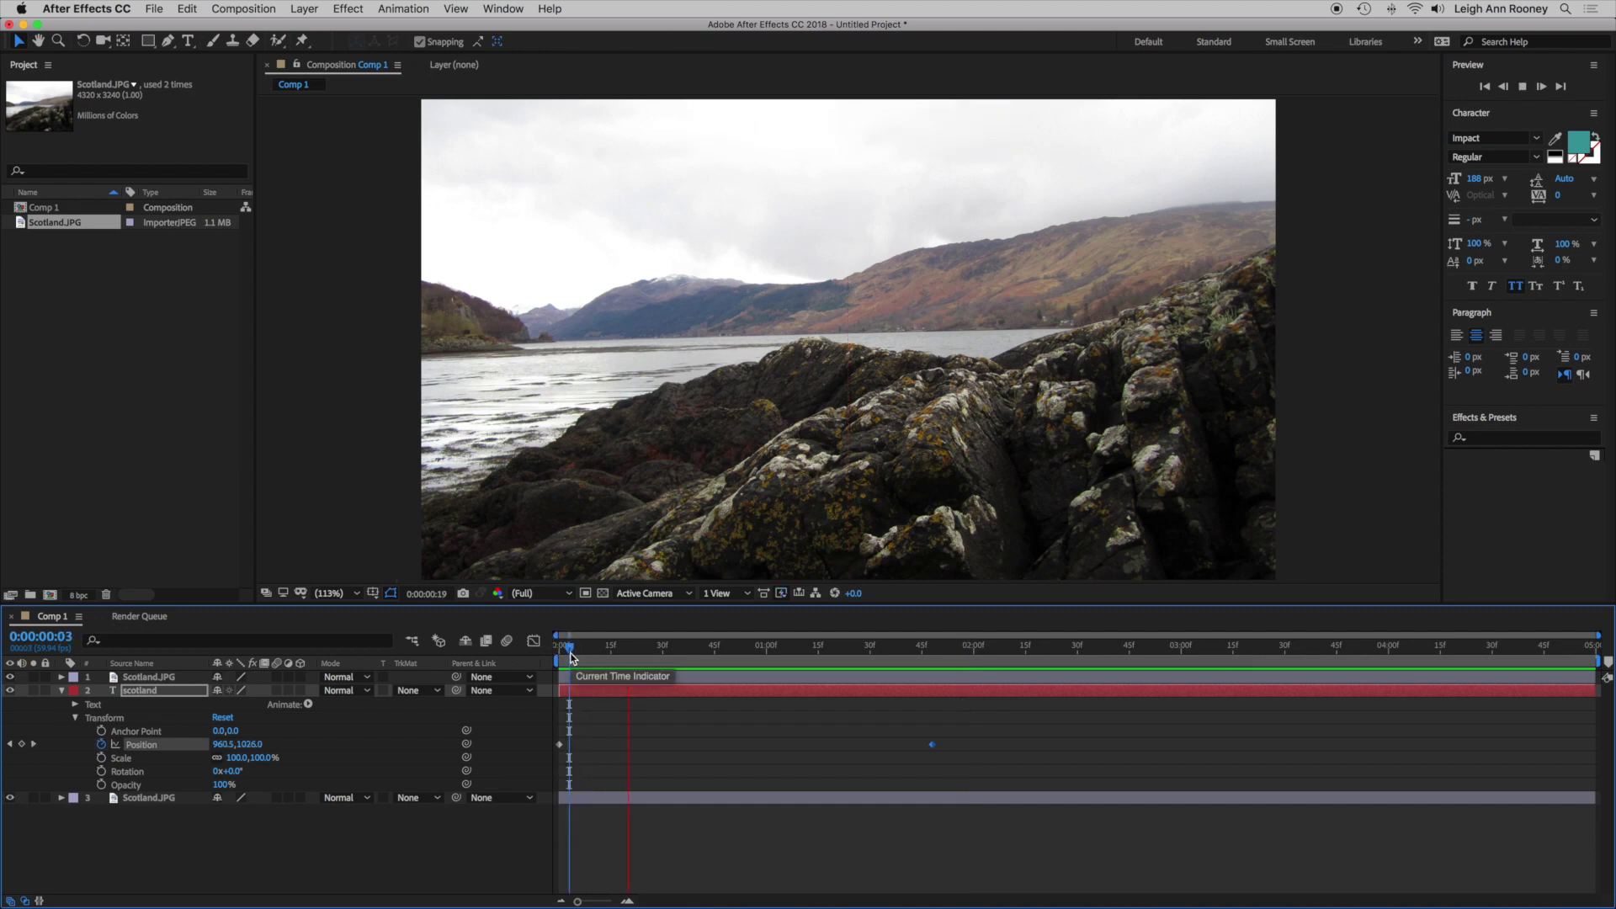
key(space)
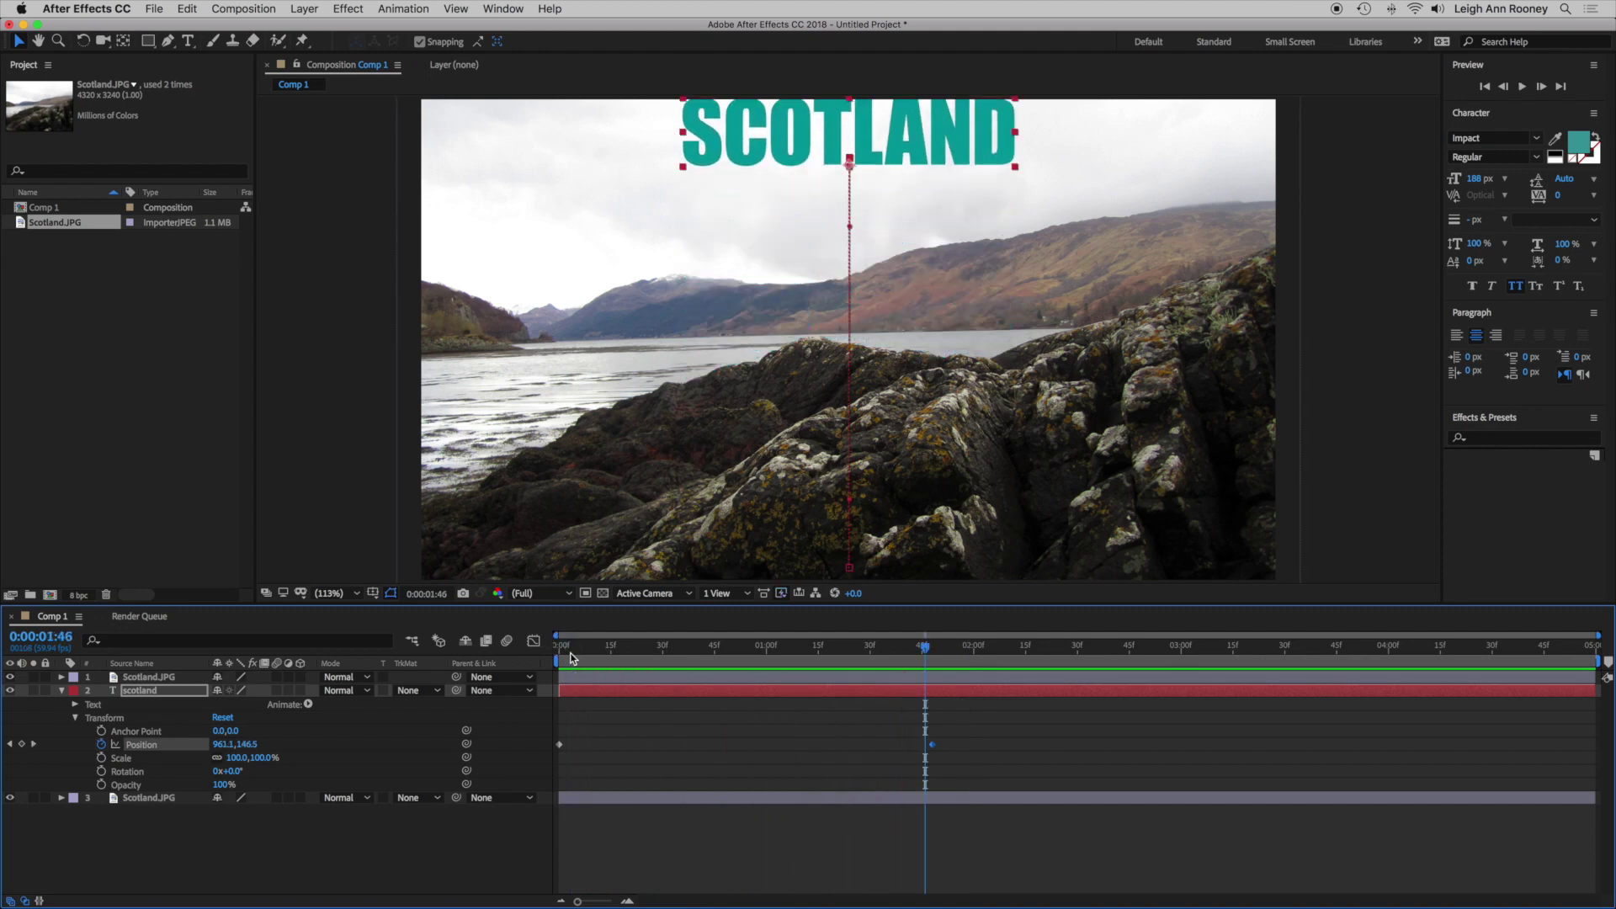